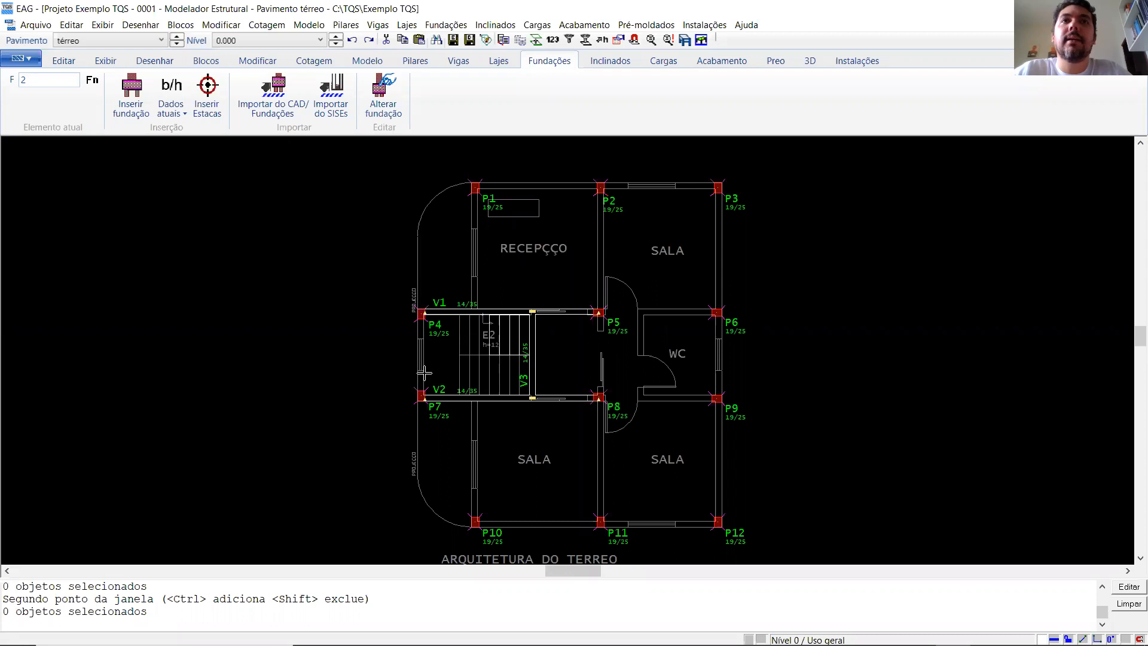
- Save the structural model of the térreo floor
scroll(556, 362, "down", 1)
scroll(562, 363, "down", 1)
scroll(562, 363, "up", 1)
scroll(580, 254, "up", 1)
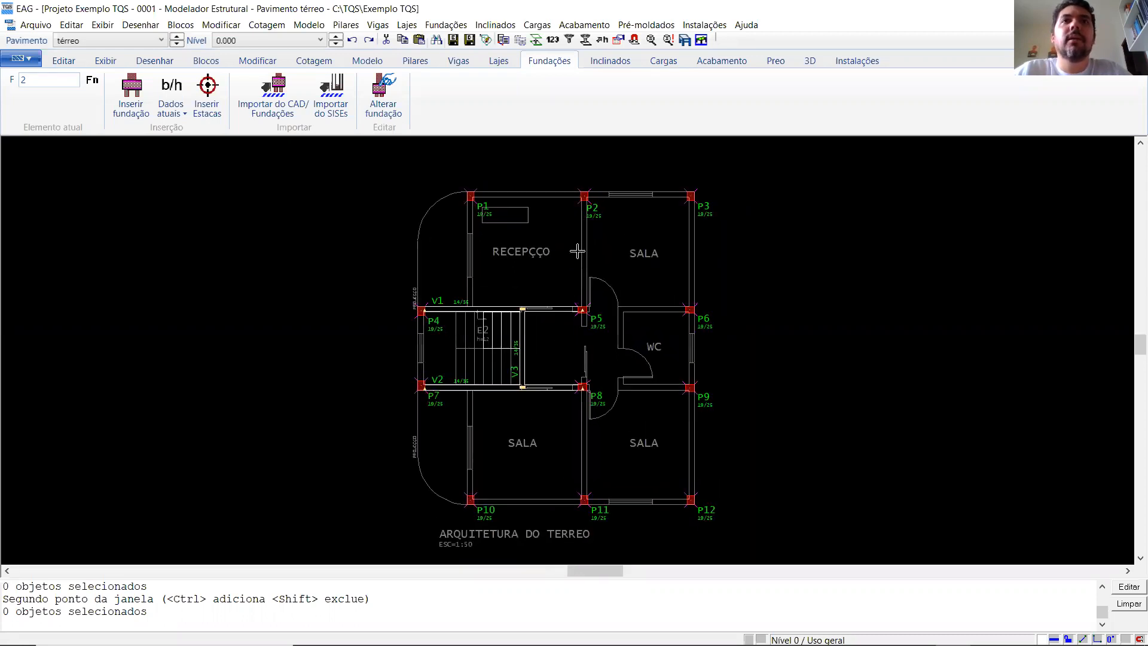
left_click(455, 40)
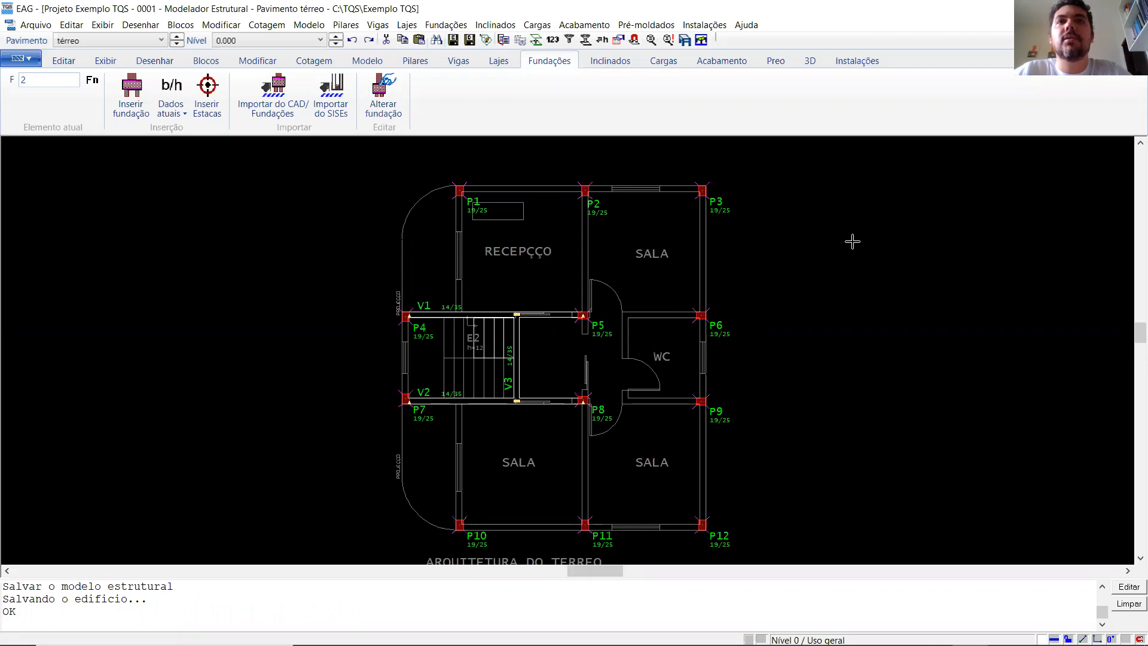
scroll(348, 353, "down", 1)
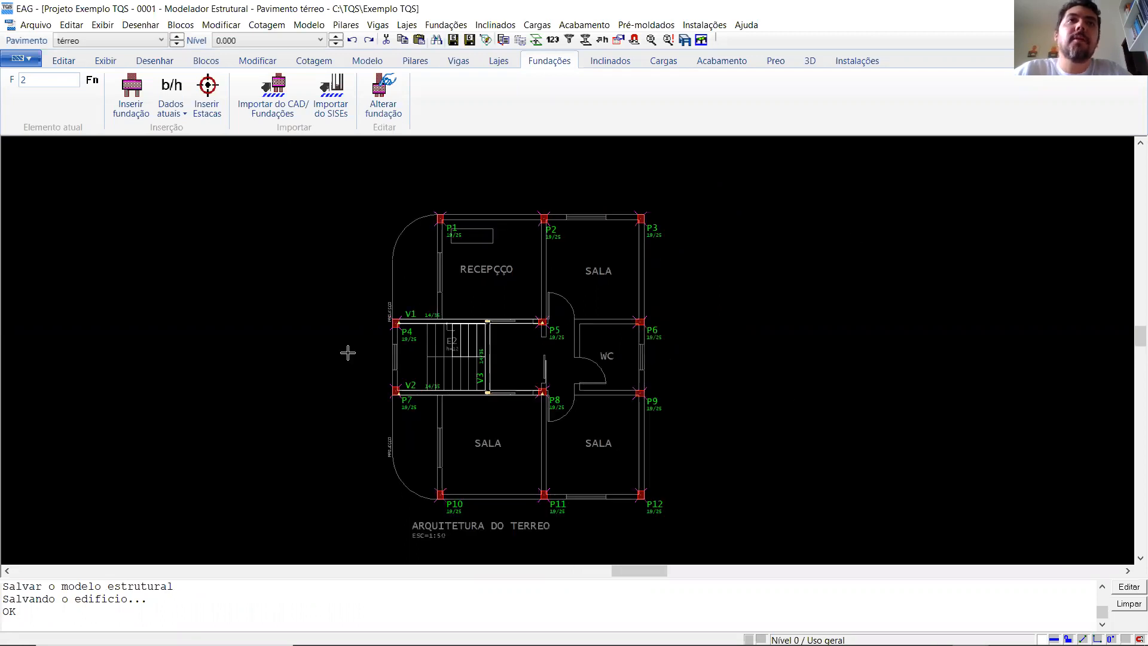
scroll(348, 353, "up", 1)
scroll(348, 352, "up", 1)
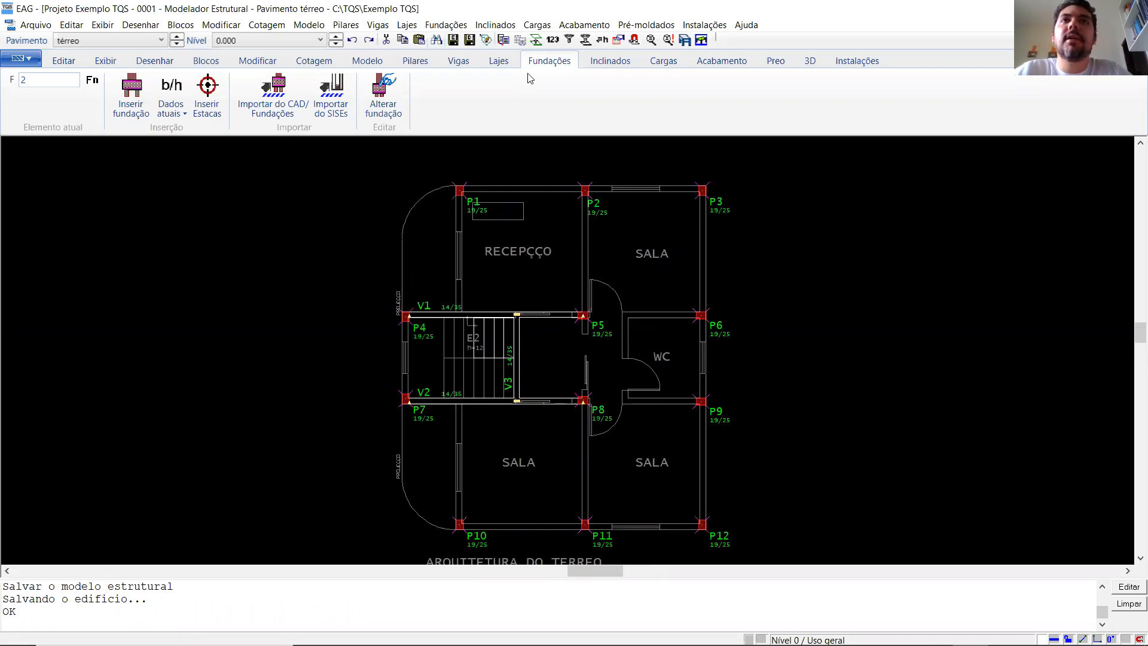
left_click(498, 61)
left_click(544, 63)
left_click(501, 62)
left_click(543, 62)
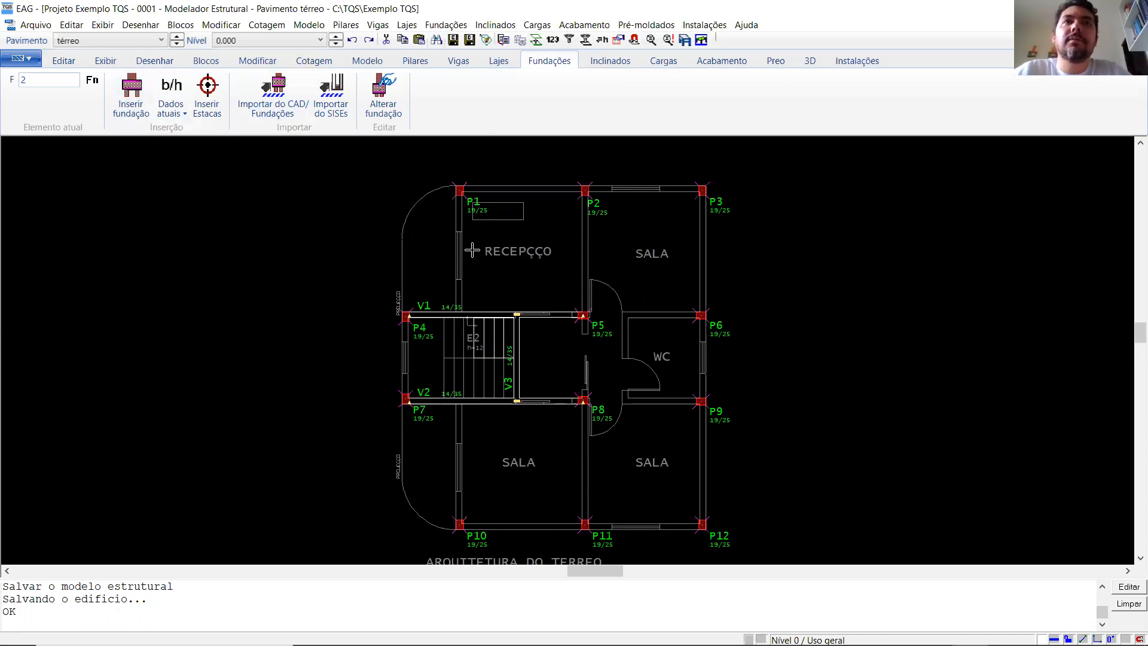
scroll(472, 250, "down", 1)
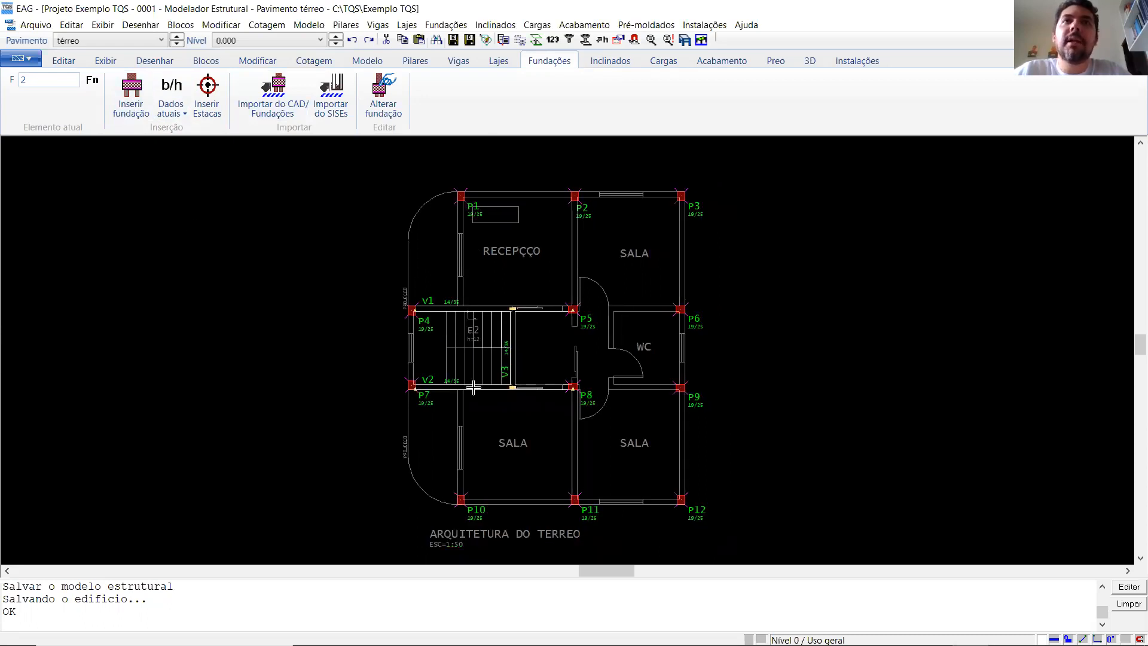
scroll(473, 387, "up", 1)
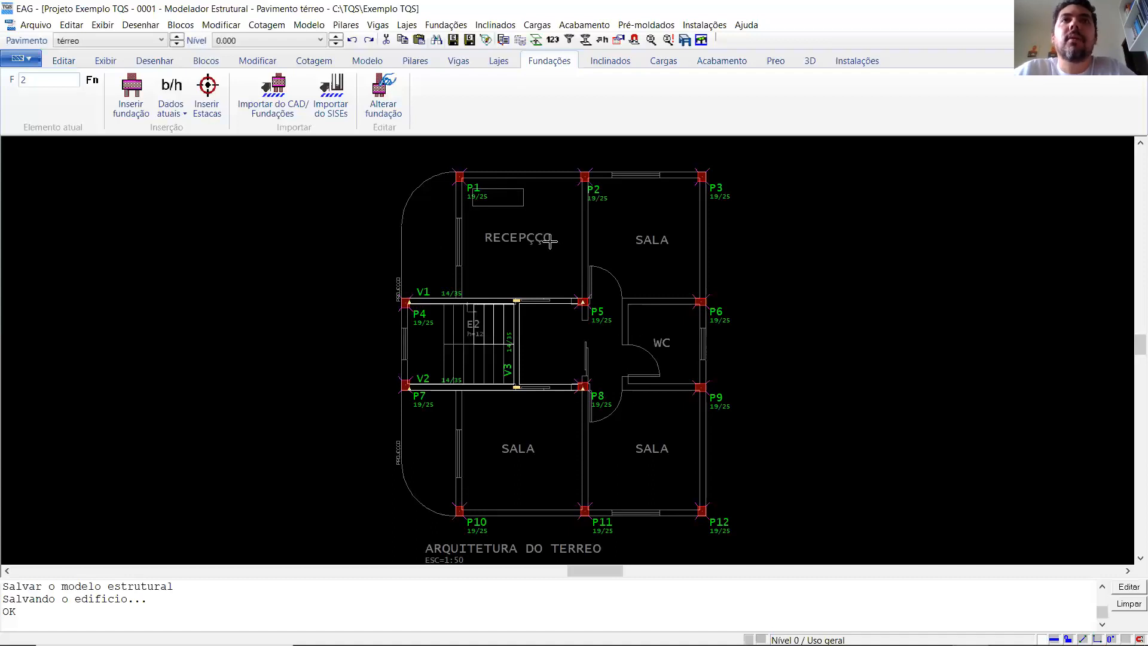
scroll(523, 158, "up", 2)
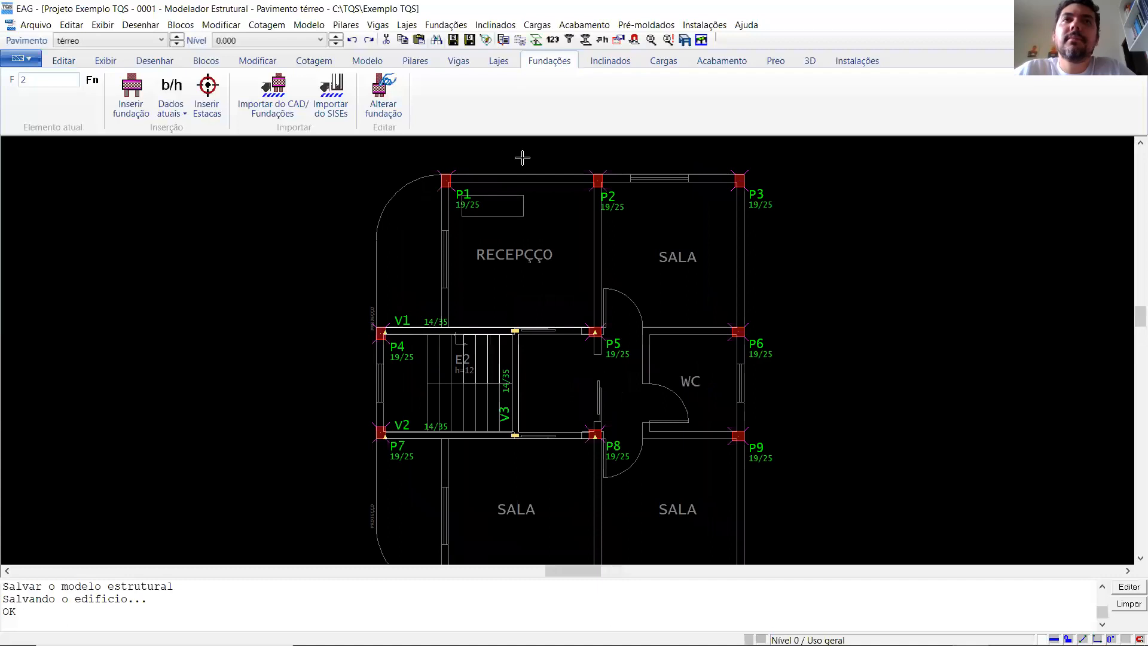
scroll(523, 158, "down", 2)
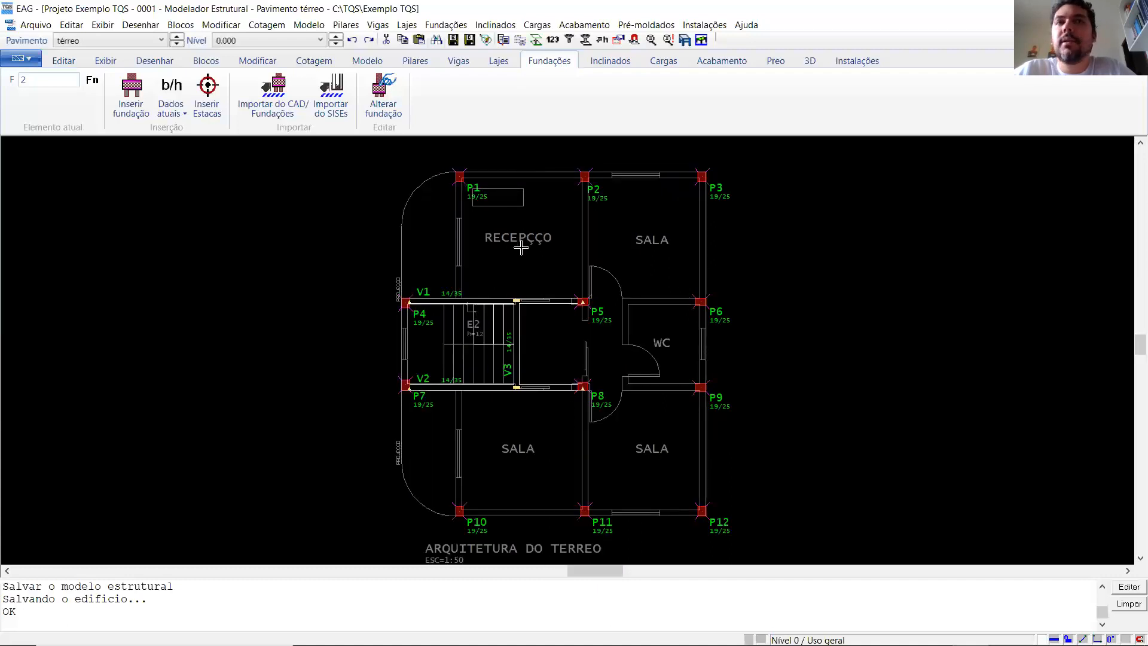
scroll(515, 246, "up", 1)
scroll(516, 247, "down", 1)
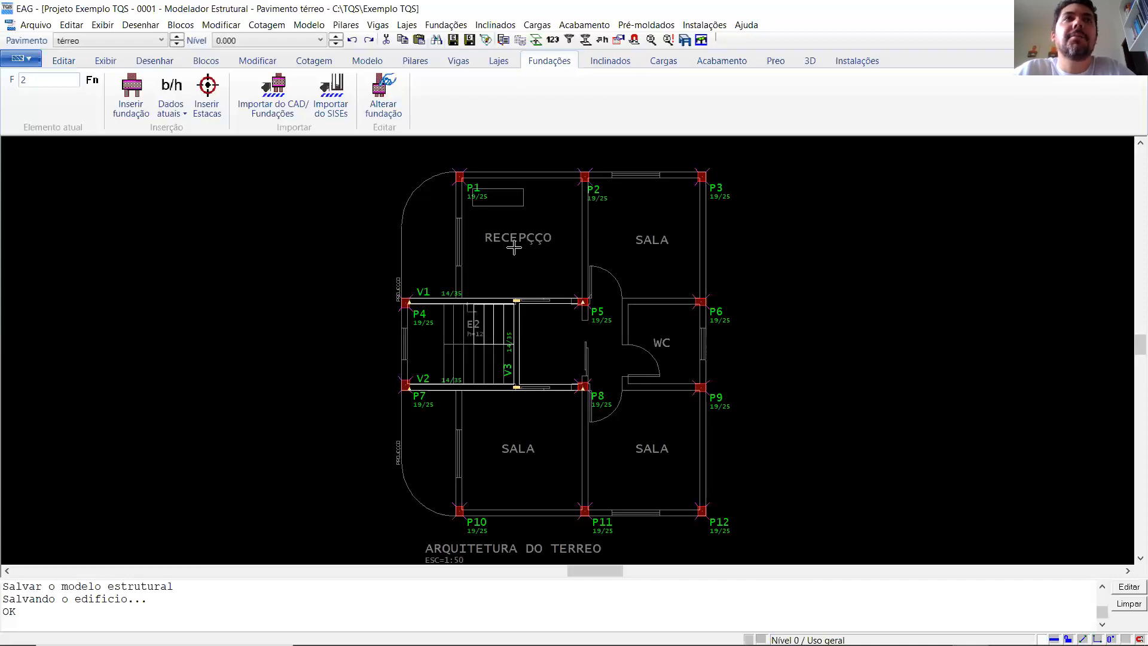
- Assign the next available number to the foundation being defined and open its section data for editing
left_click(171, 85)
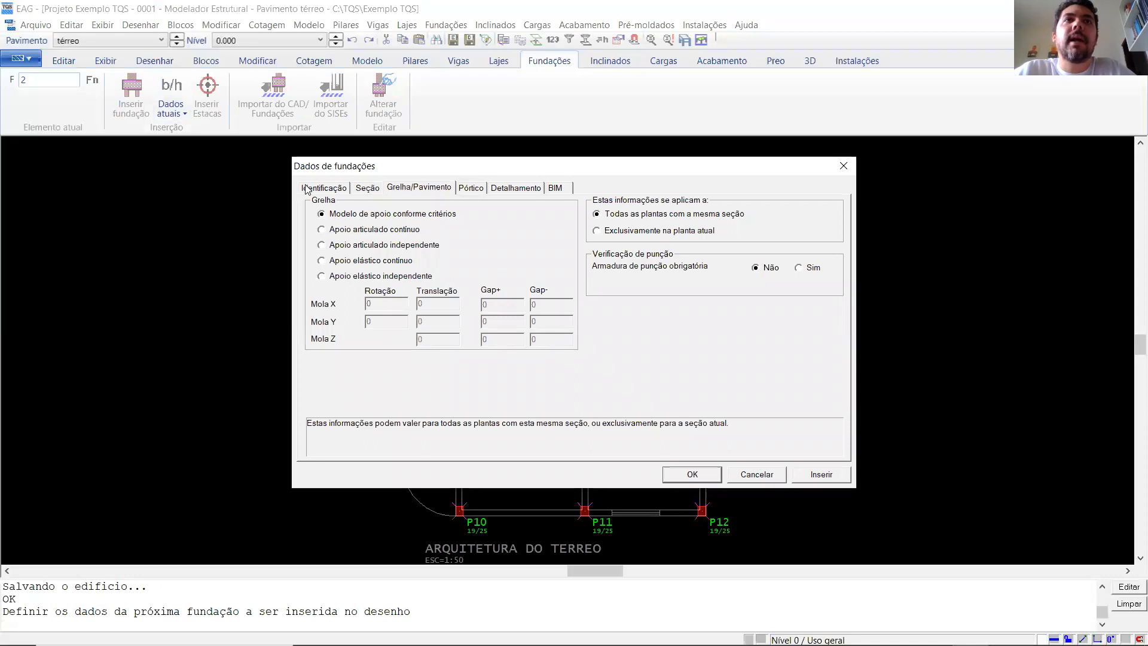
left_click(306, 189)
left_click(462, 217)
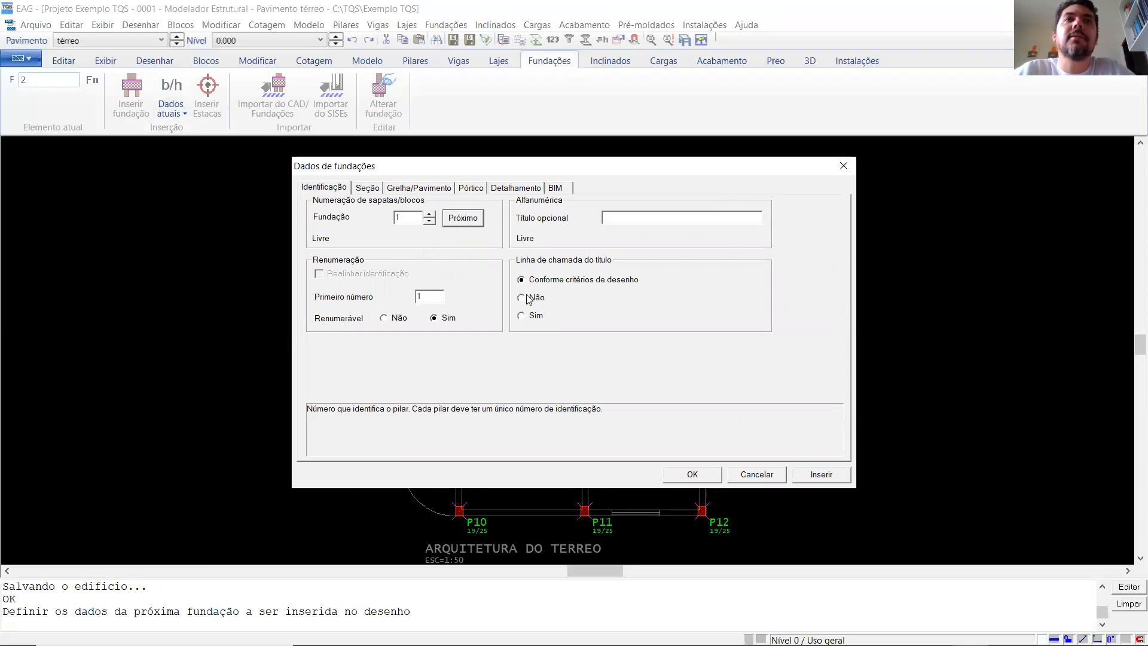
left_click(367, 189)
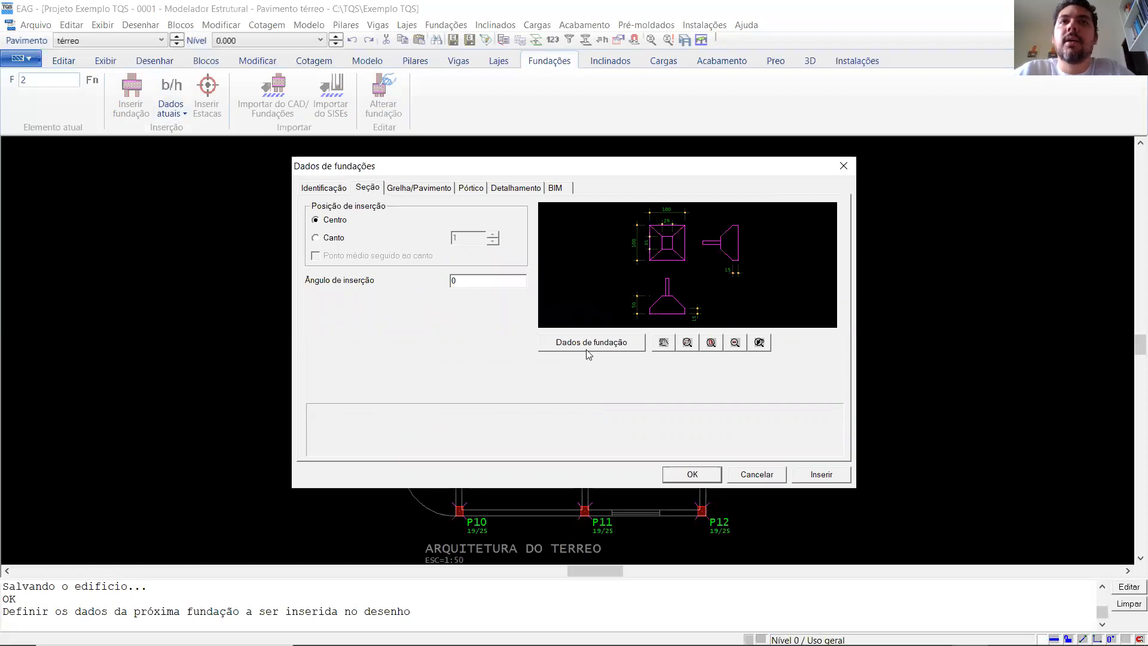
left_click(604, 347)
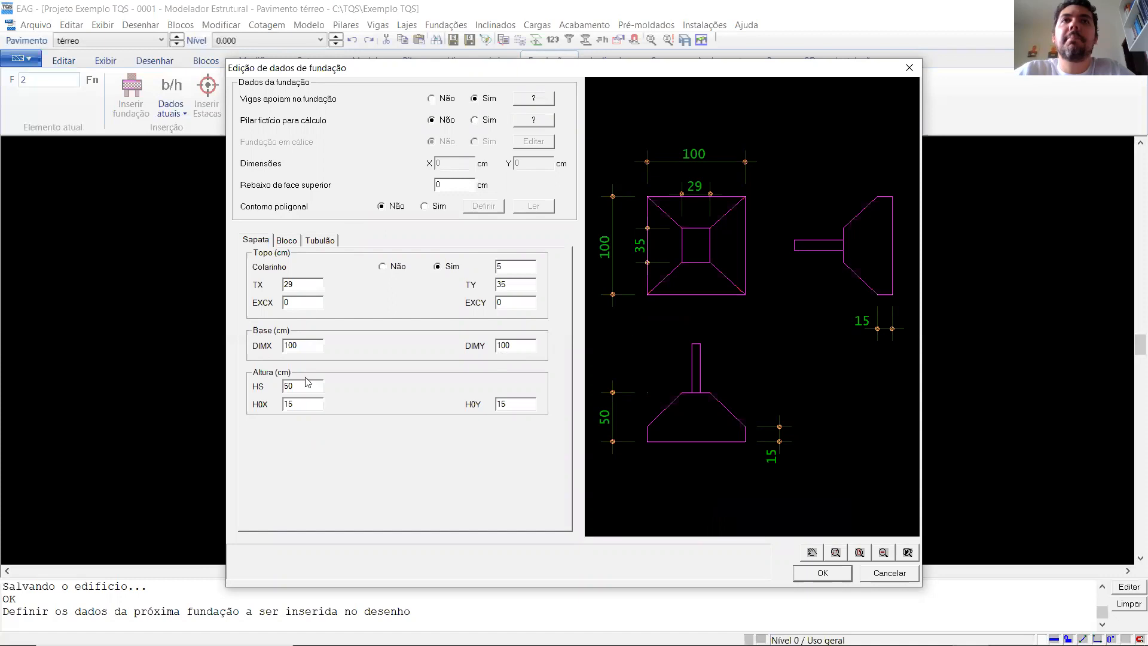
- Review the Tubulão and Bloco foundation parameters, returning to the Sapata parameters
left_click(287, 241)
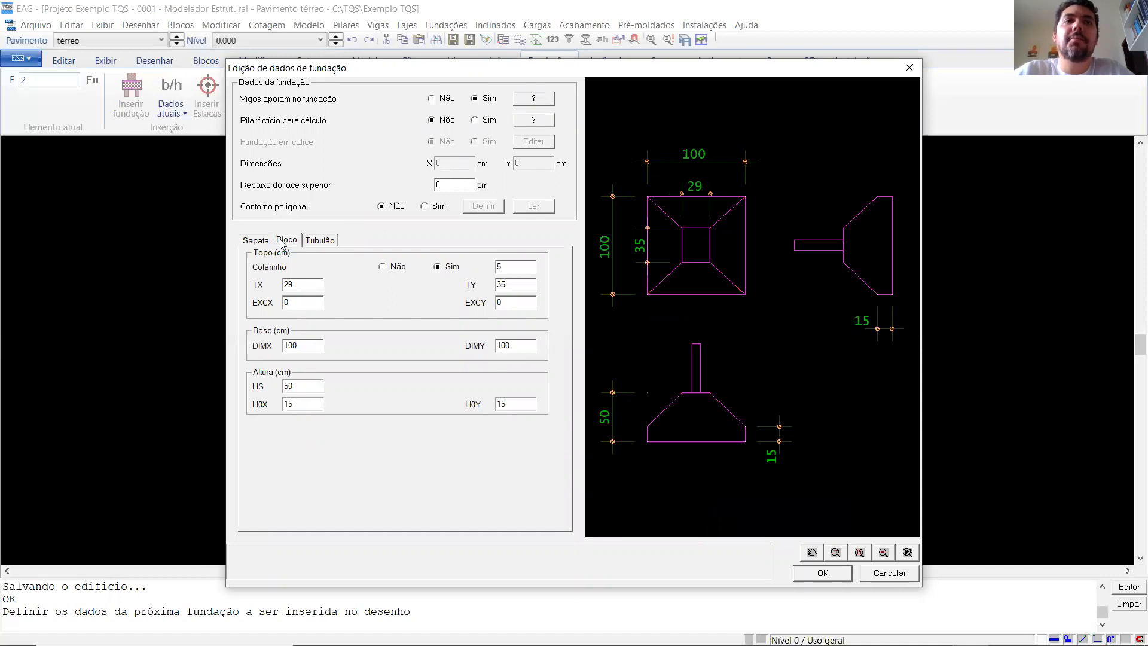
left_click(317, 241)
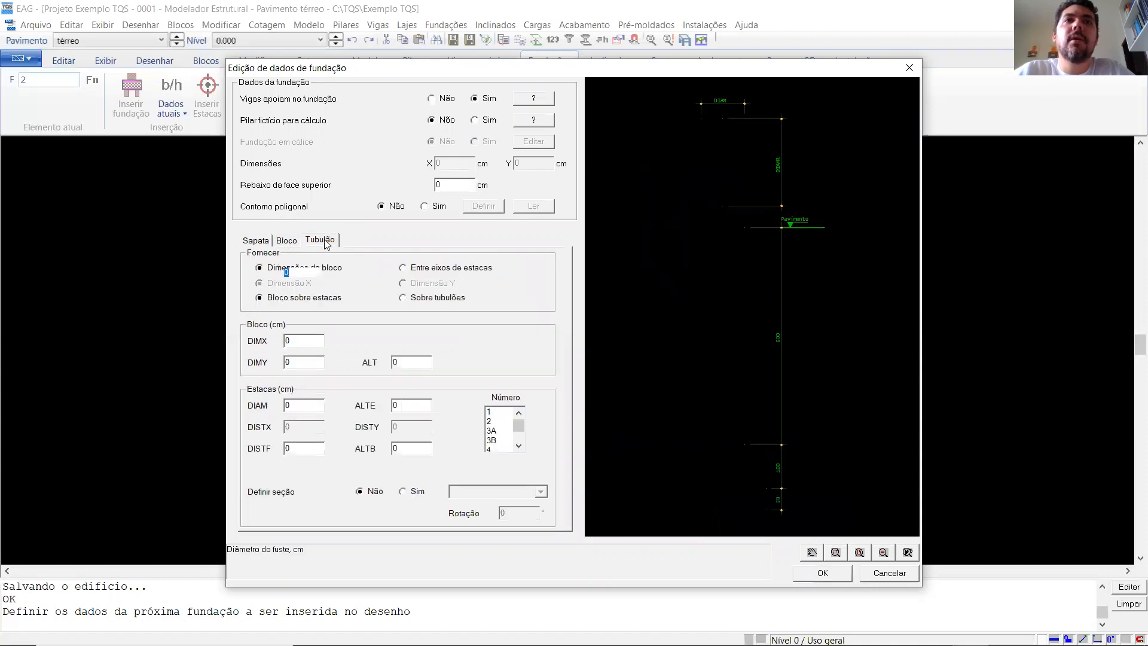
left_click(286, 242)
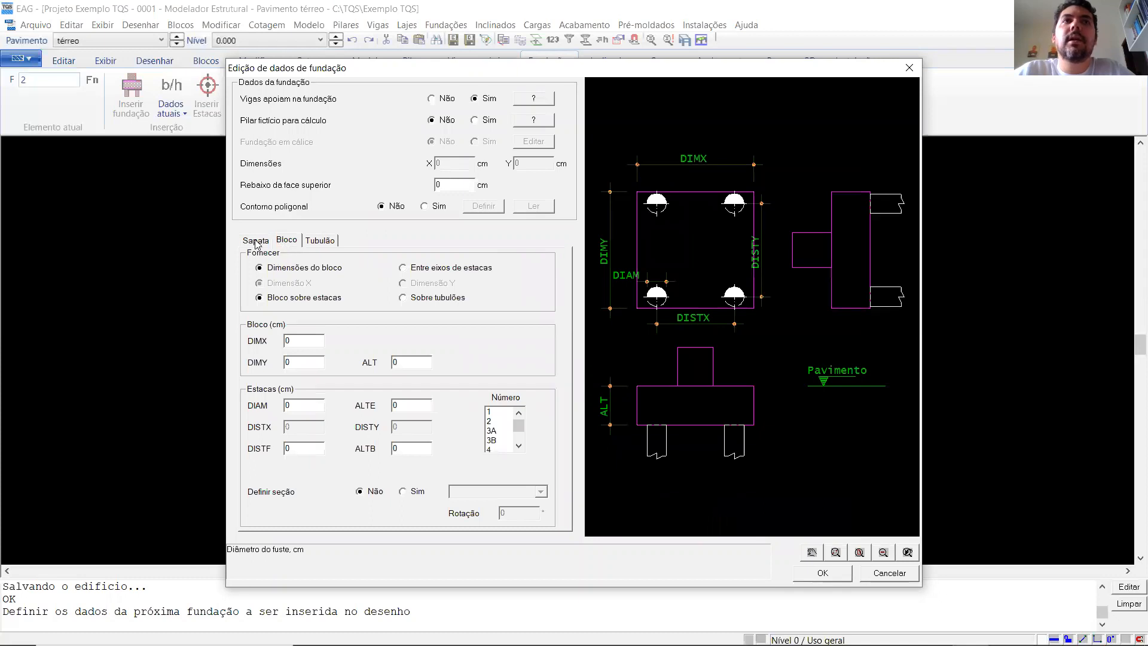
left_click(256, 241)
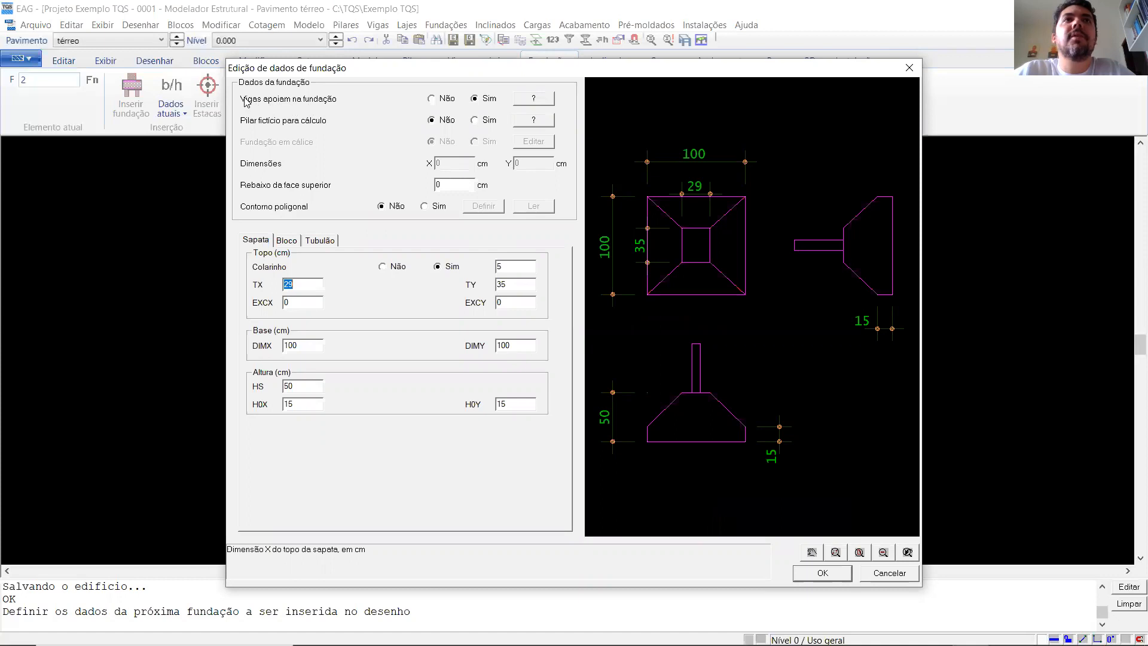
- Set Vigas apoiam na fundação to Não, and consult the Pilar fictício para cálculo explanation while leaving that option at Não
left_click(431, 99)
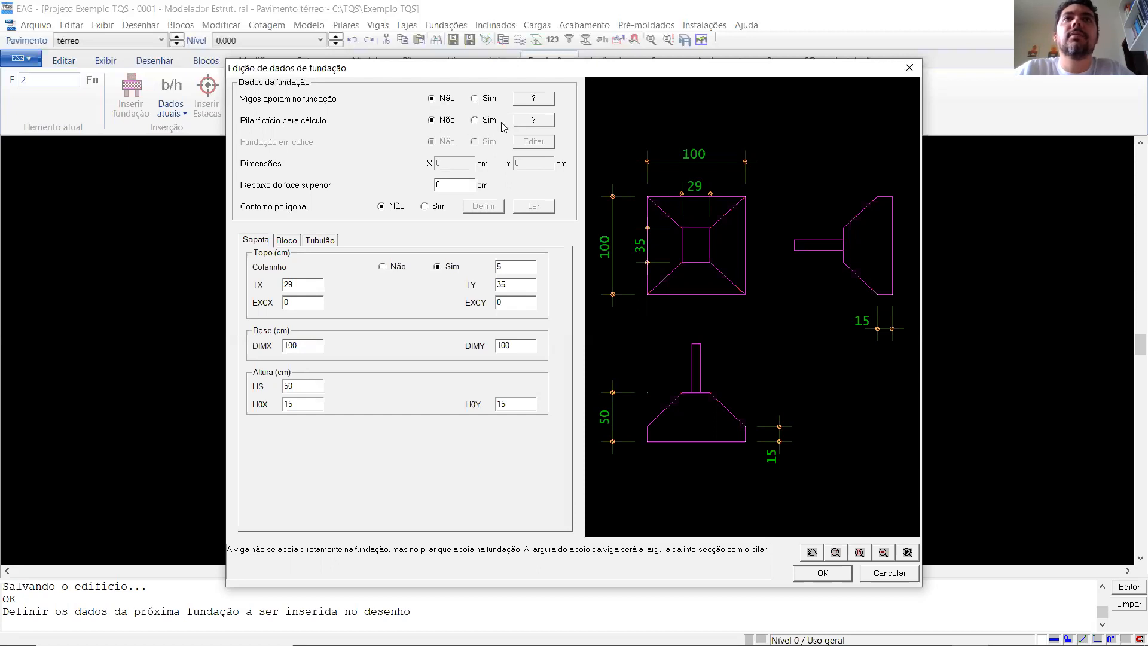
left_click(539, 123)
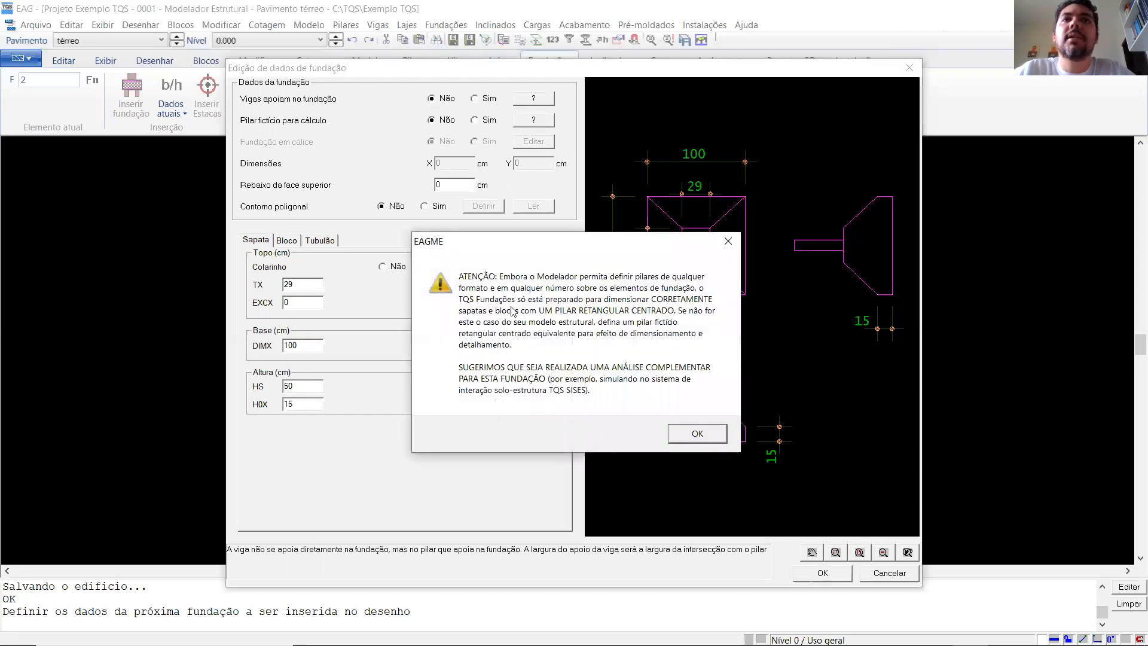
left_click(697, 434)
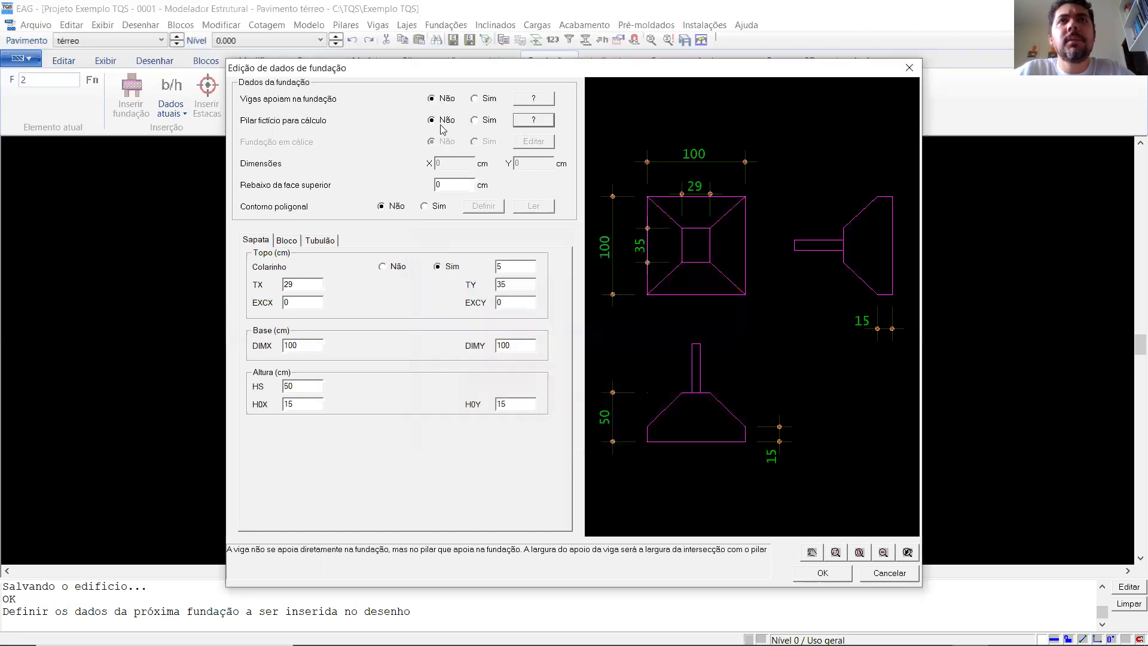
left_click(475, 120)
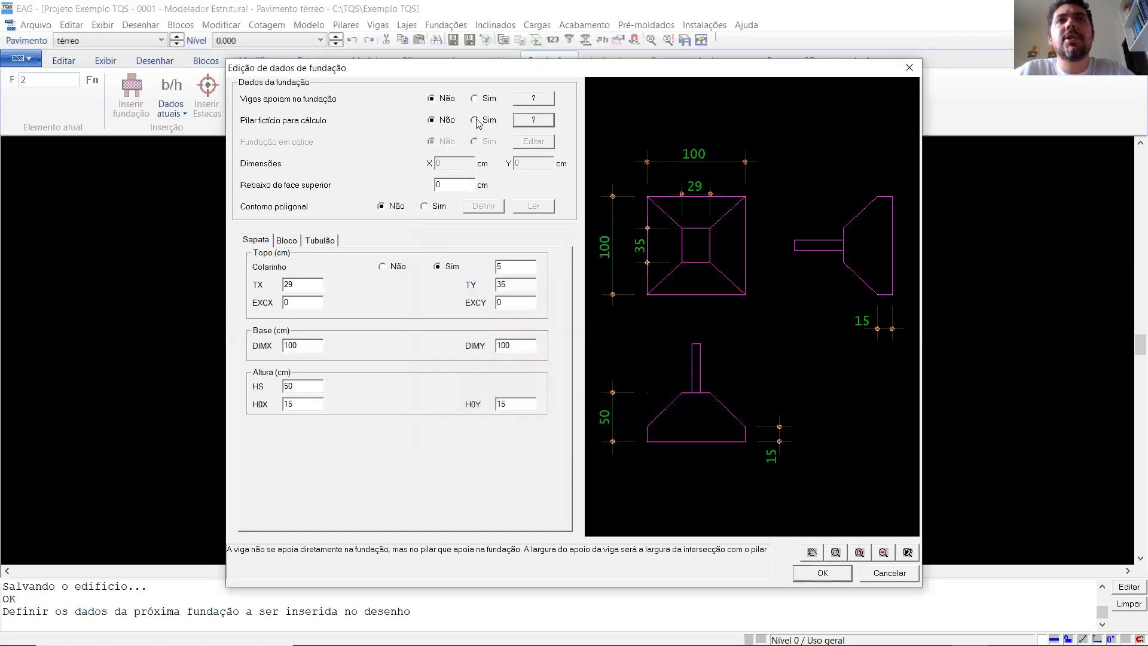
key("Return")
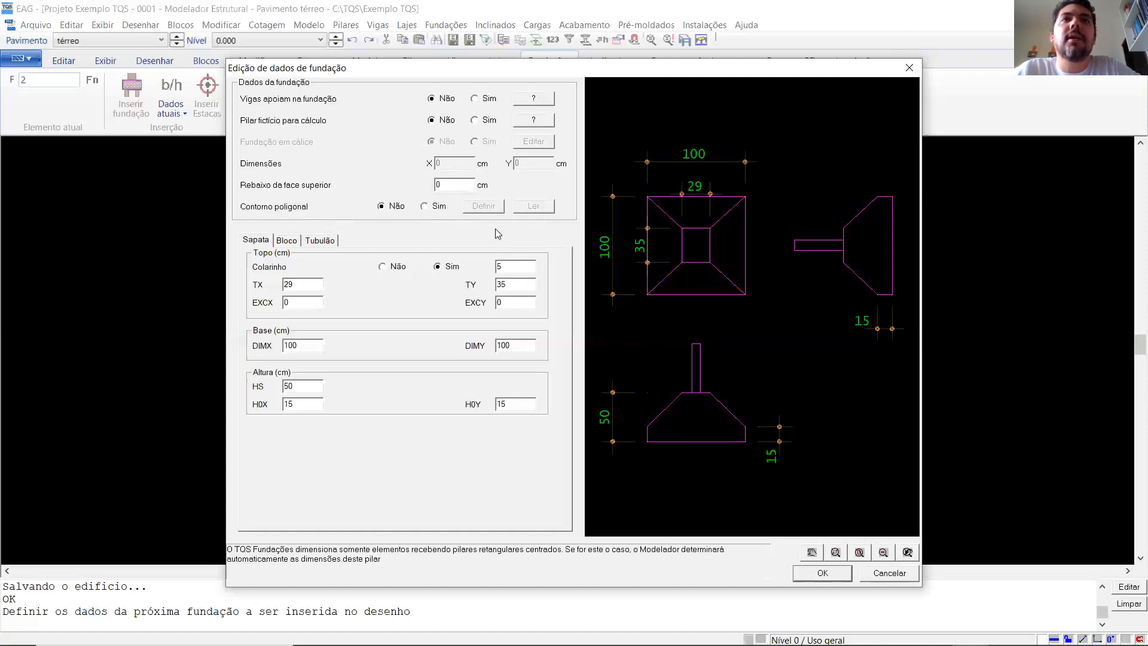
- Try the polygonal contour and the footing without a collar, restoring Contorno poligonal to Não and Colarinho to Sim
left_click(434, 210)
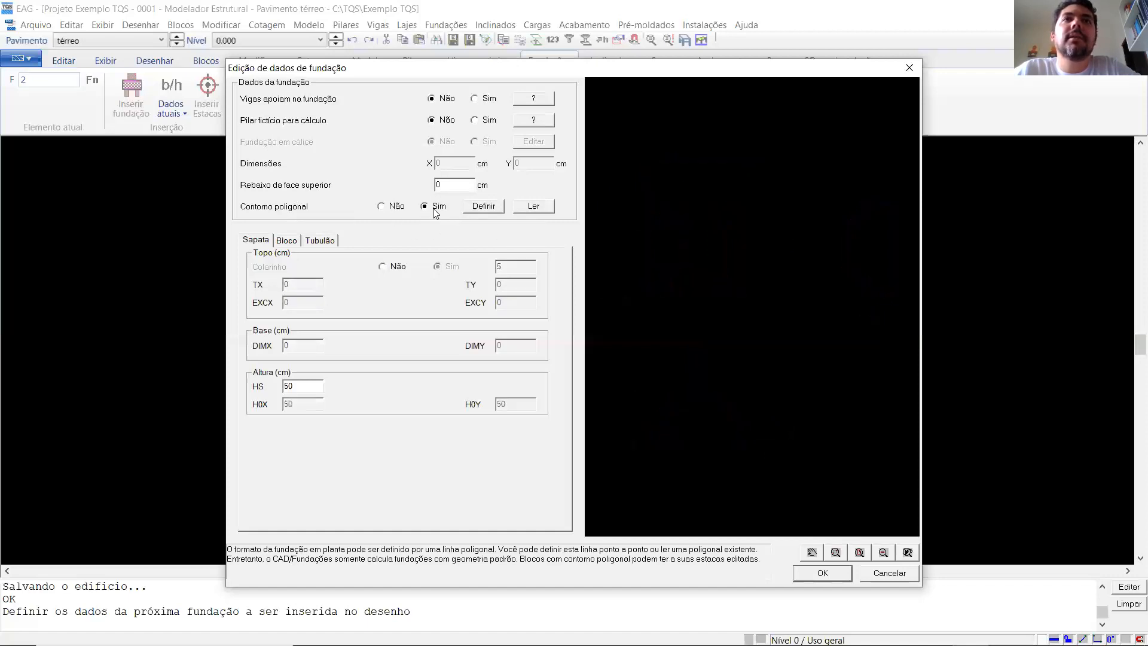
left_click(395, 207)
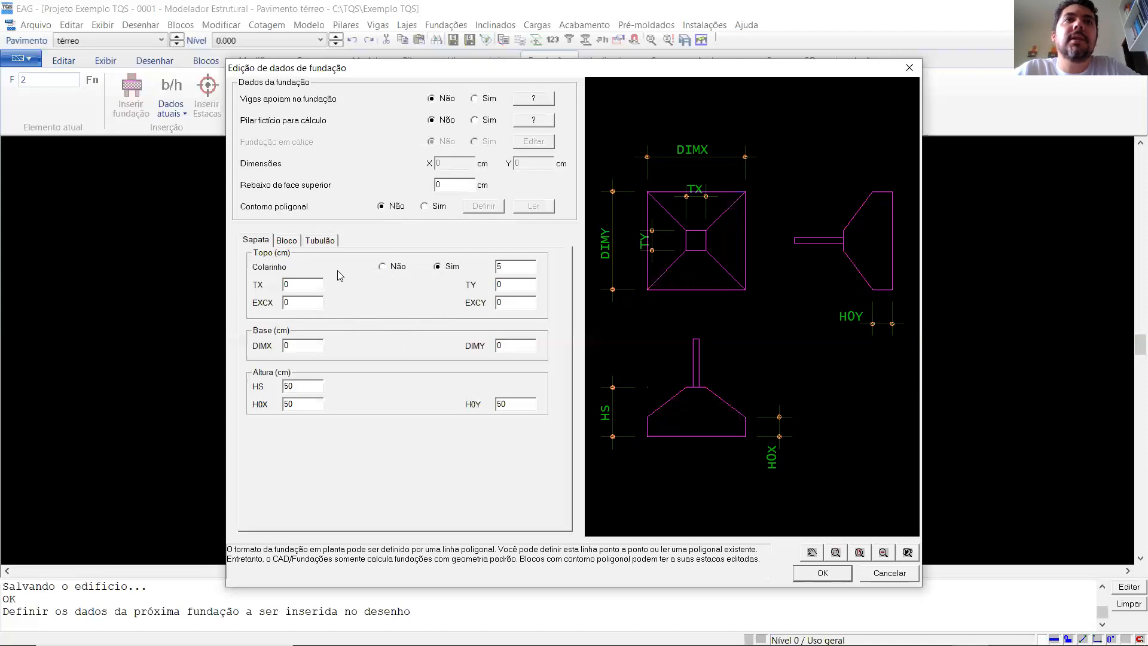
left_click(395, 268)
left_click(446, 270)
left_click(397, 270)
left_click(454, 269)
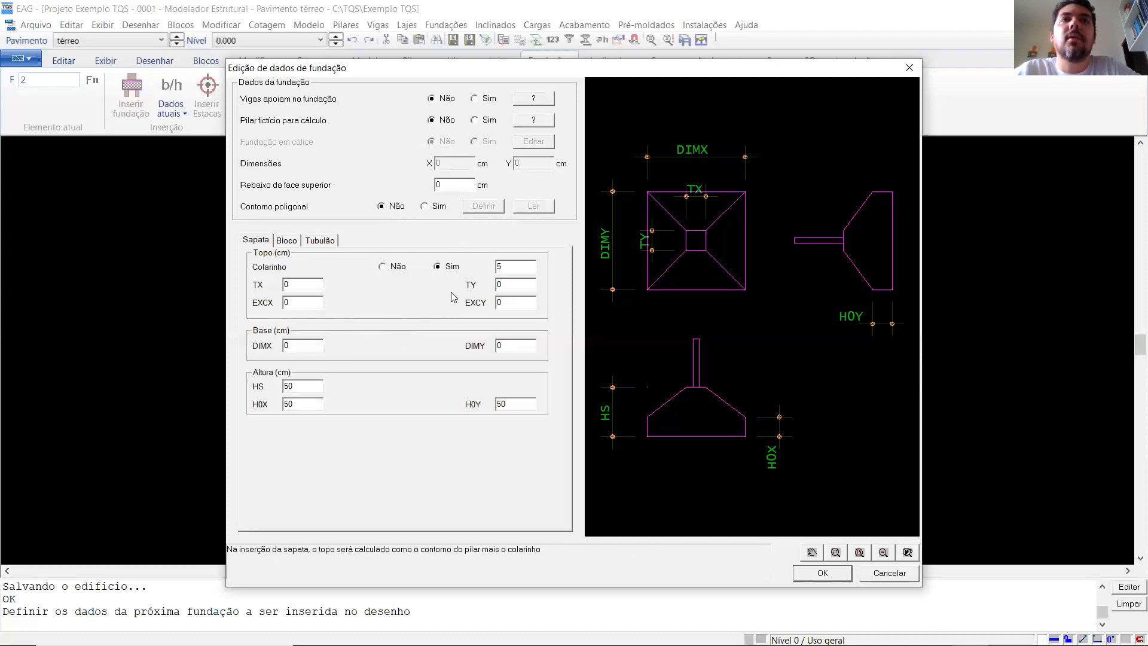
- Examine the collar value and the footing's top outline in the preview drawing
double_click(521, 268)
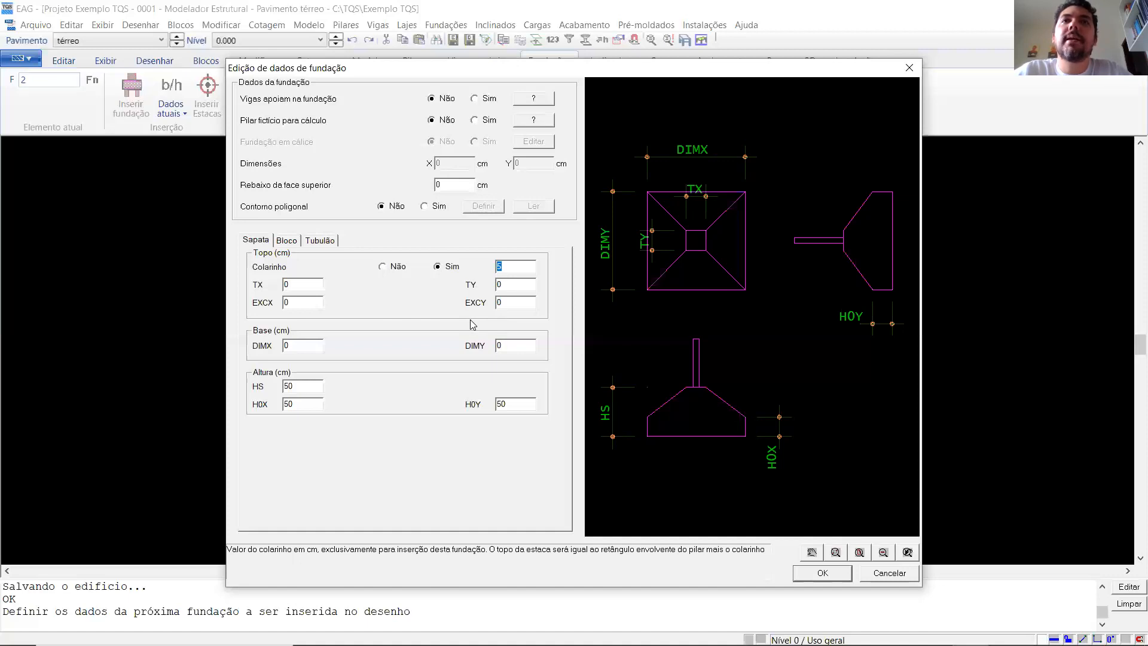
scroll(707, 236, "up", 4)
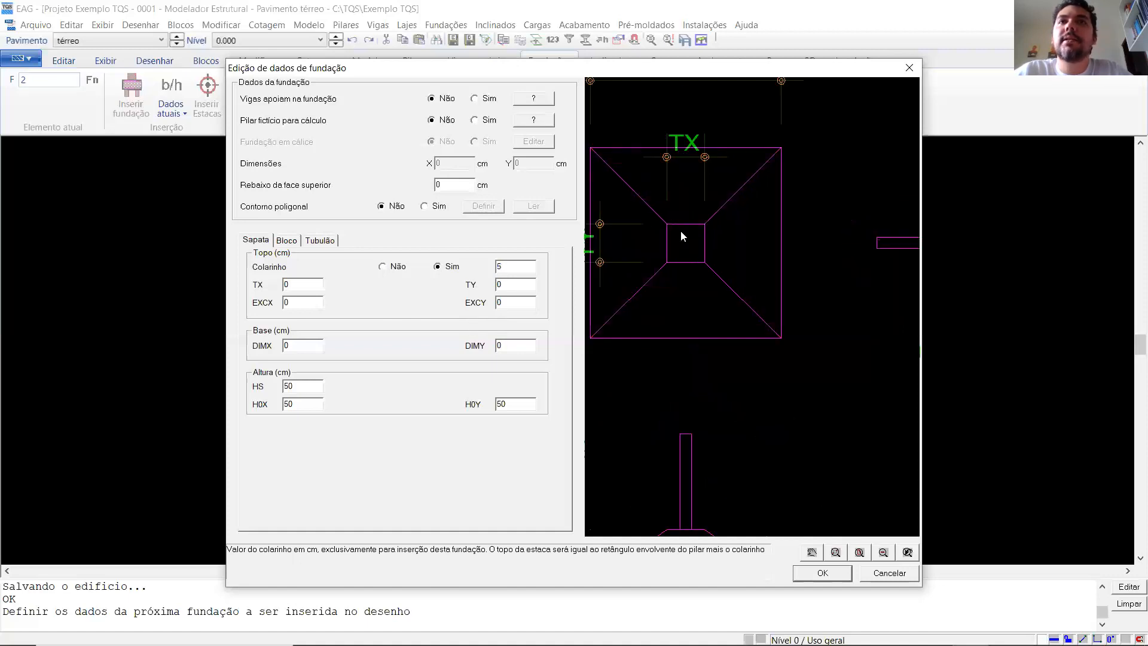
scroll(675, 232, "up", 1)
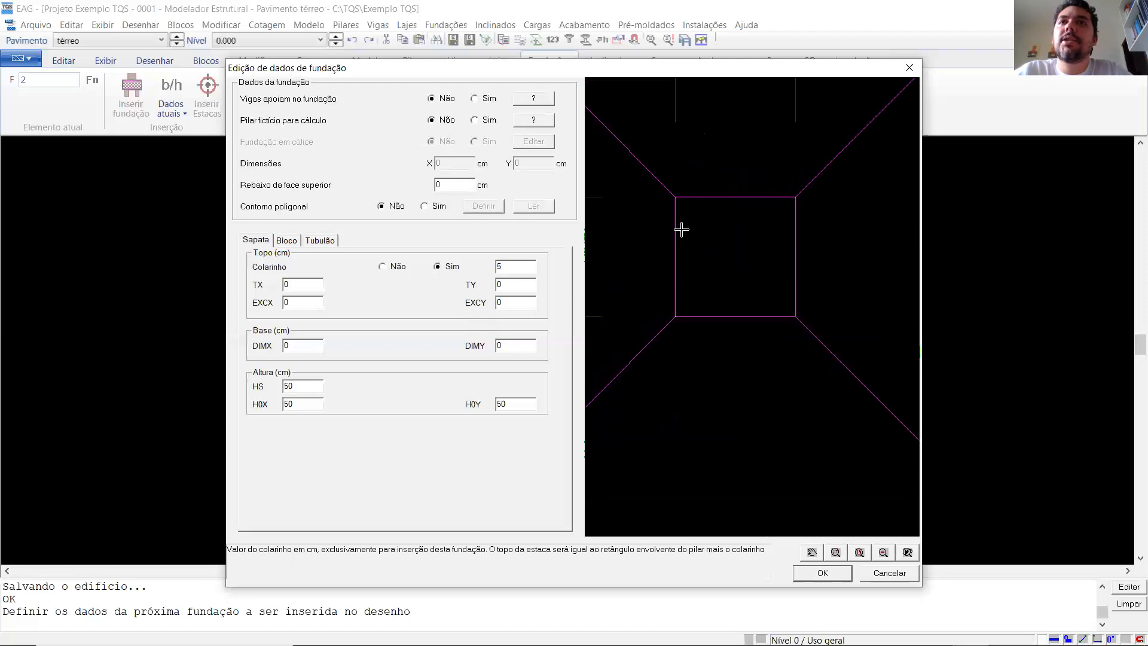
scroll(717, 227, "up", 3)
scroll(669, 323, "down", 1)
scroll(741, 241, "up", 1)
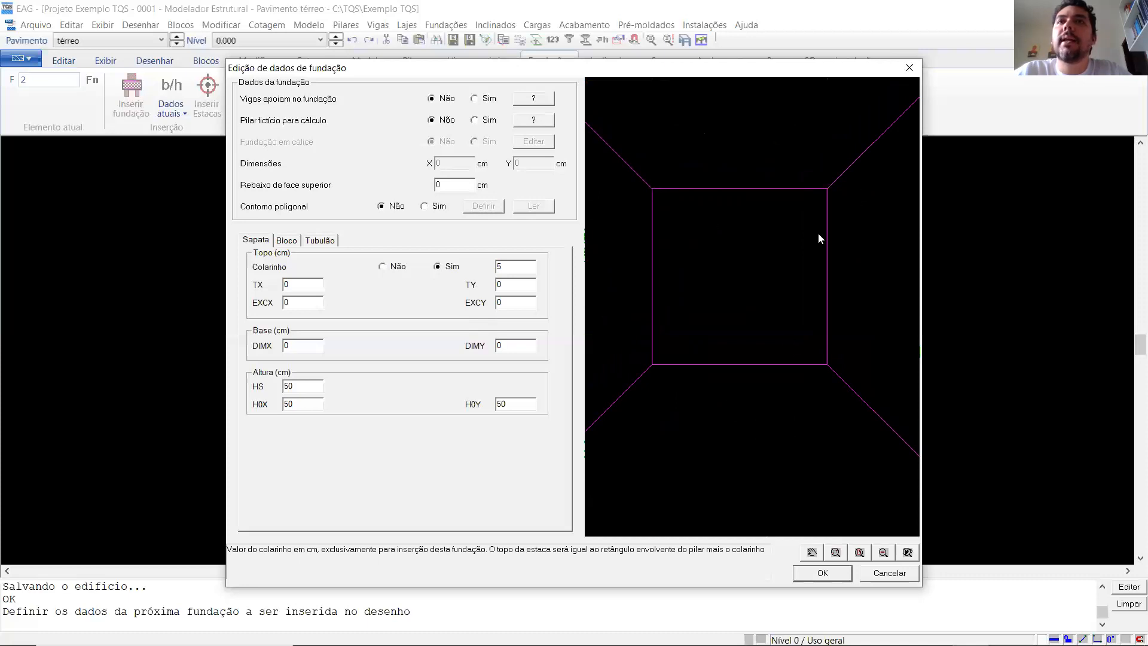
scroll(797, 285, "down", 2)
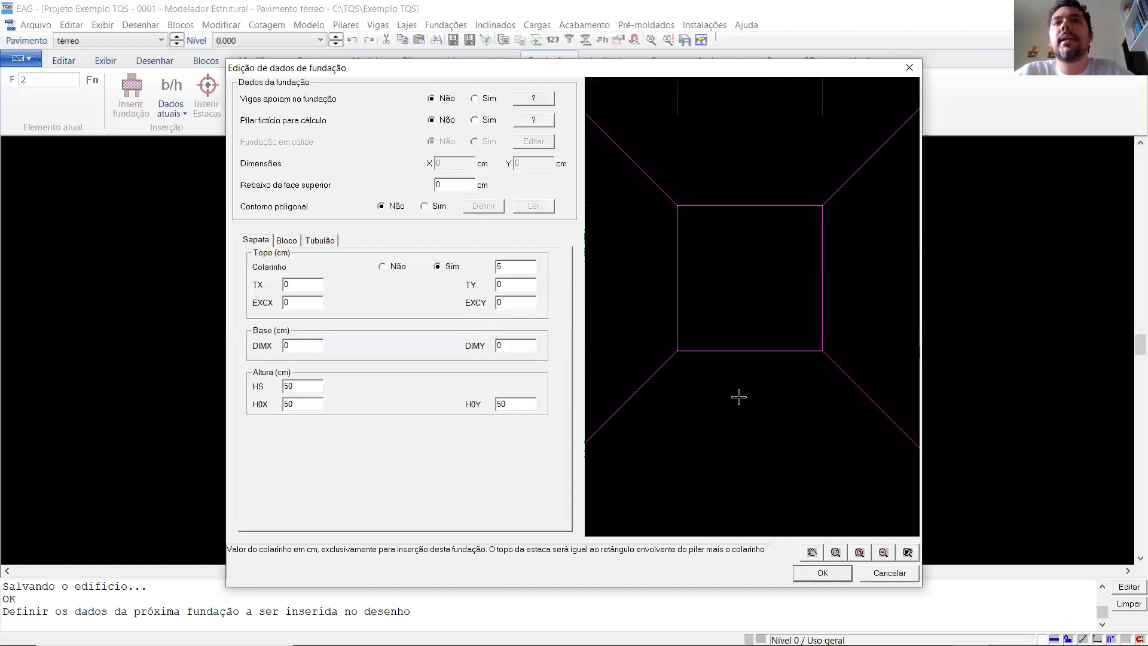
scroll(743, 324, "down", 1)
scroll(753, 266, "down", 2)
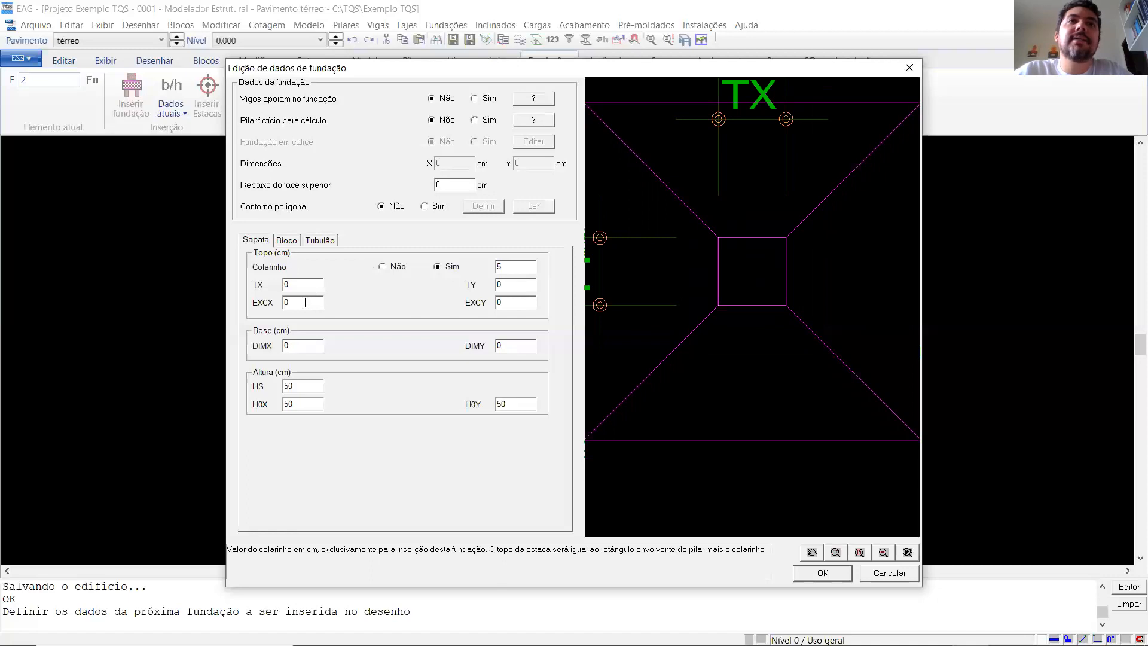
- Check the EXCX and EXCY eccentricity settings for the top of the footing
left_click(305, 303)
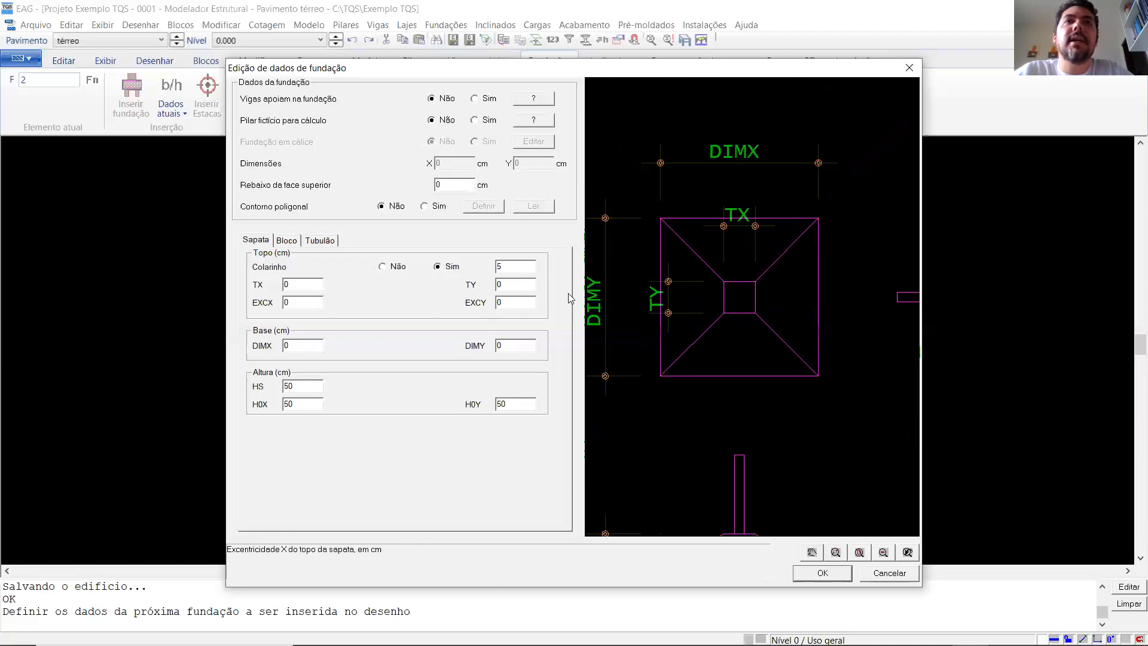
left_click(507, 306)
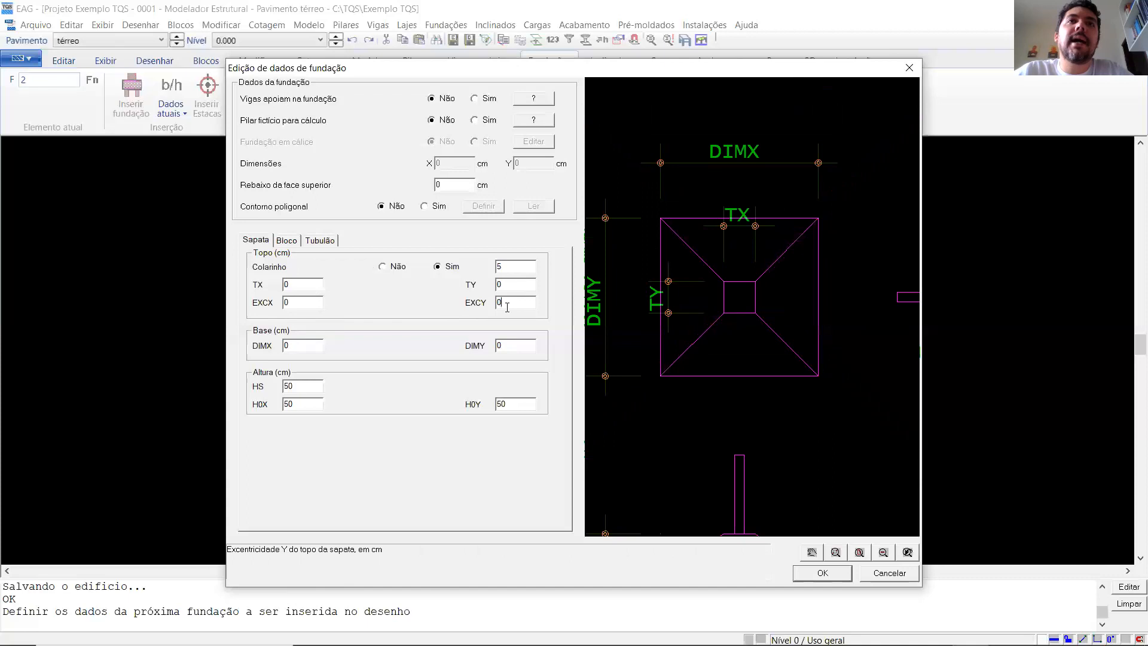
left_click(317, 303)
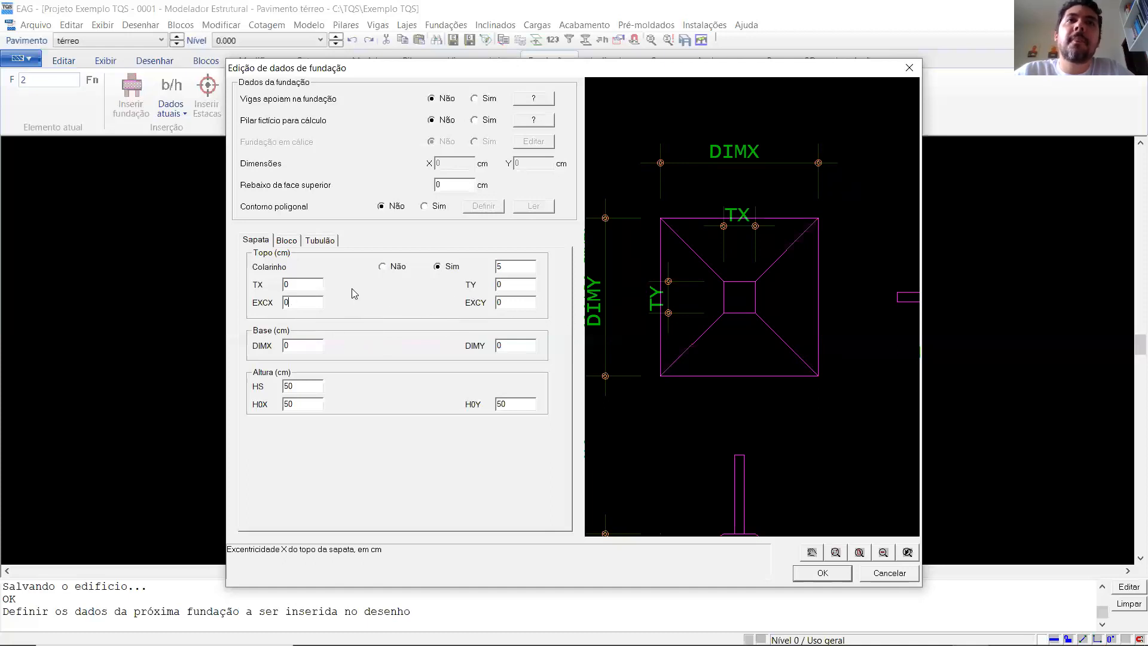
- Try 29 cm for both TX and TY at the top of the footing, and cancel the foundation data edit
left_click(305, 284)
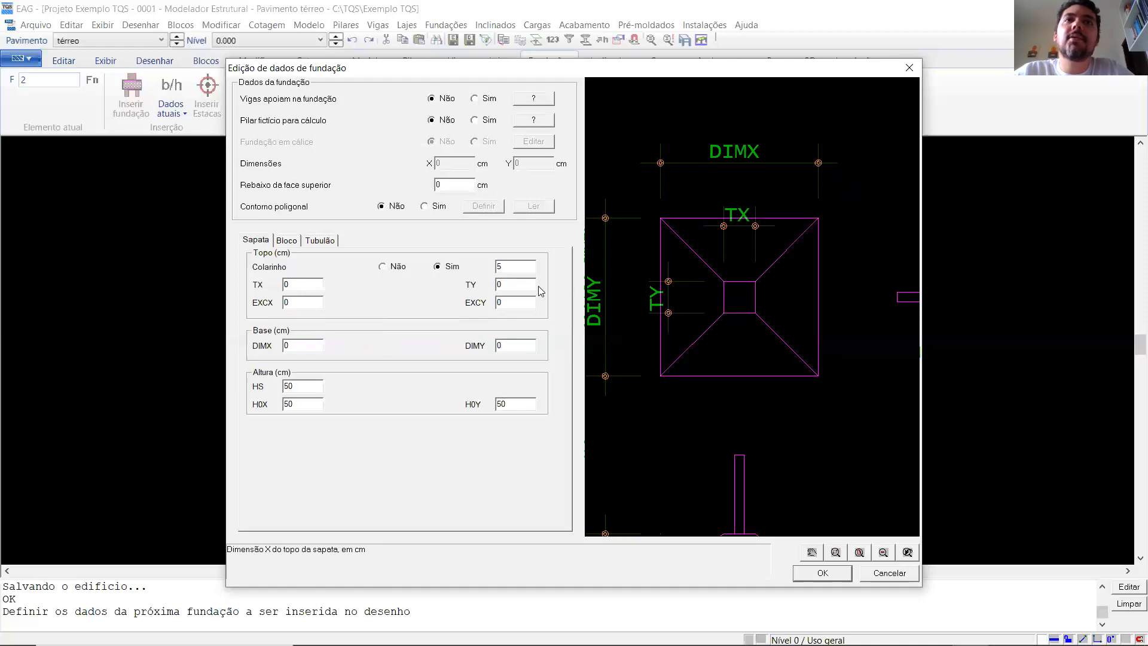
double_click(296, 285)
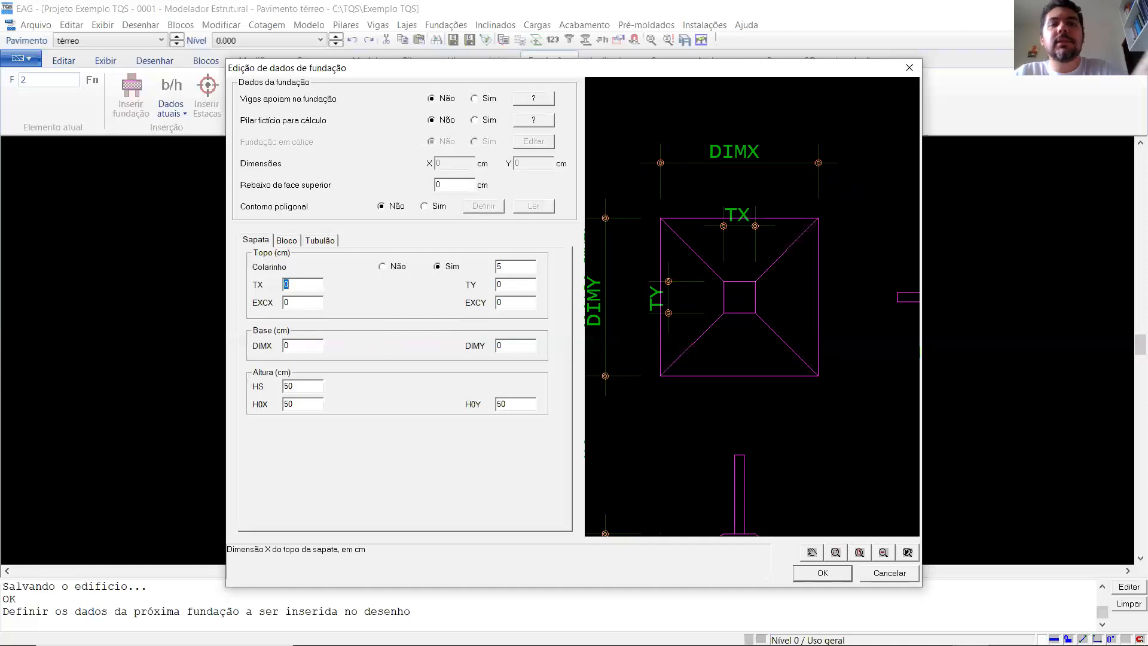
type("29")
double_click(515, 284)
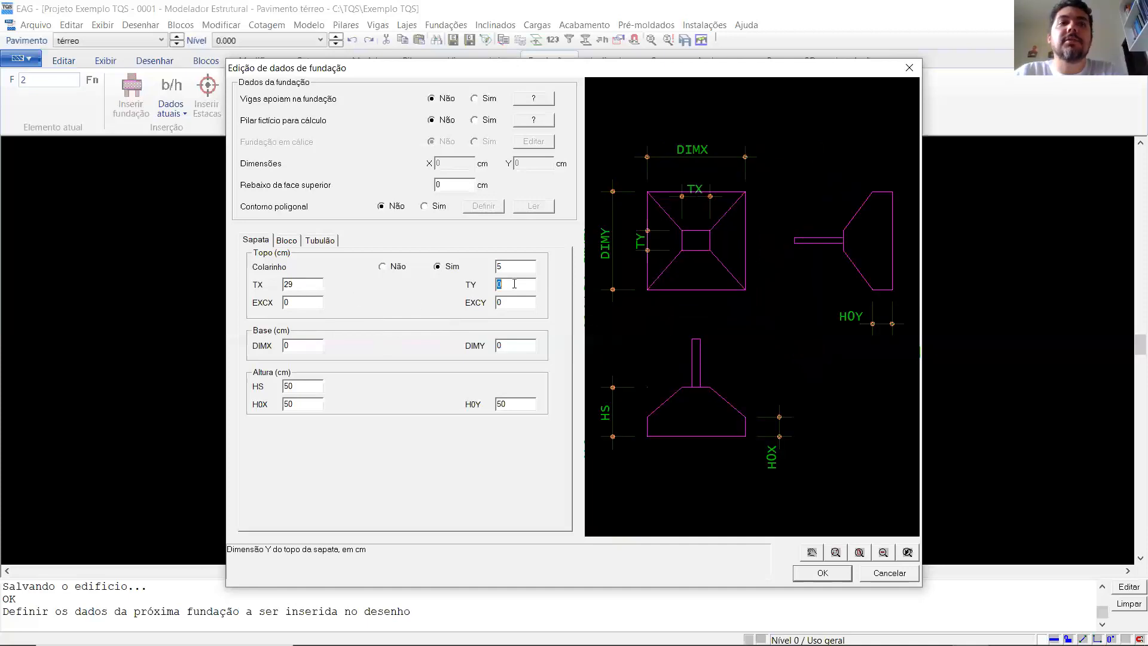
type("29")
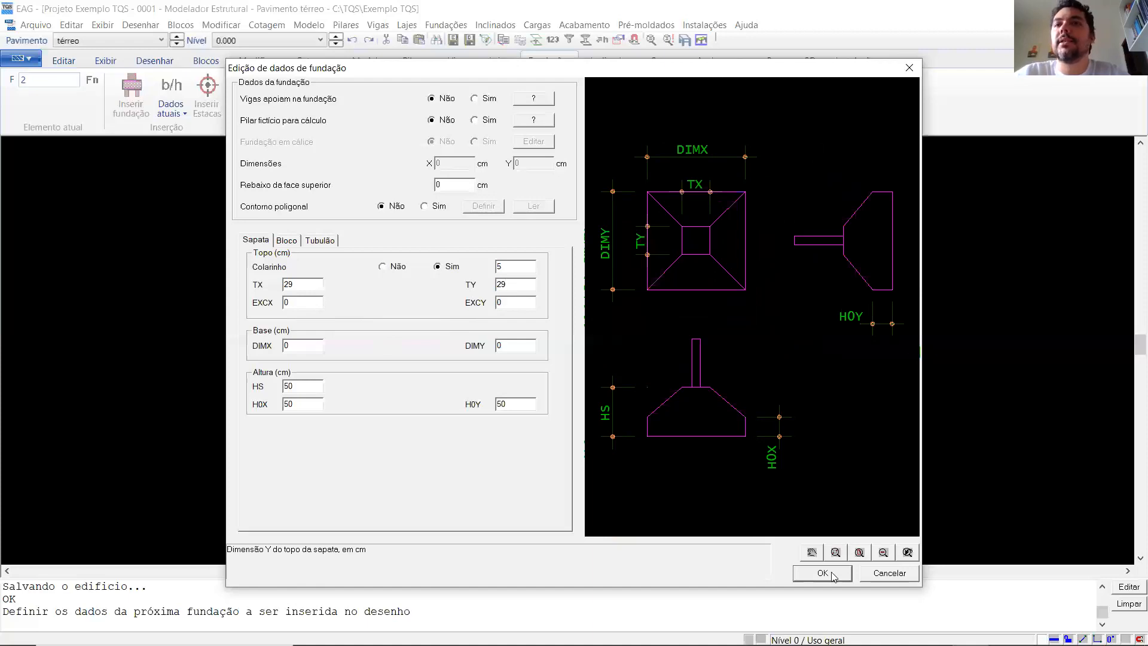
left_click(886, 580)
left_click(772, 473)
- Check the column sections on the térreo plan and reopen the footing's section data from the current foundation data
scroll(543, 393, "down", 2)
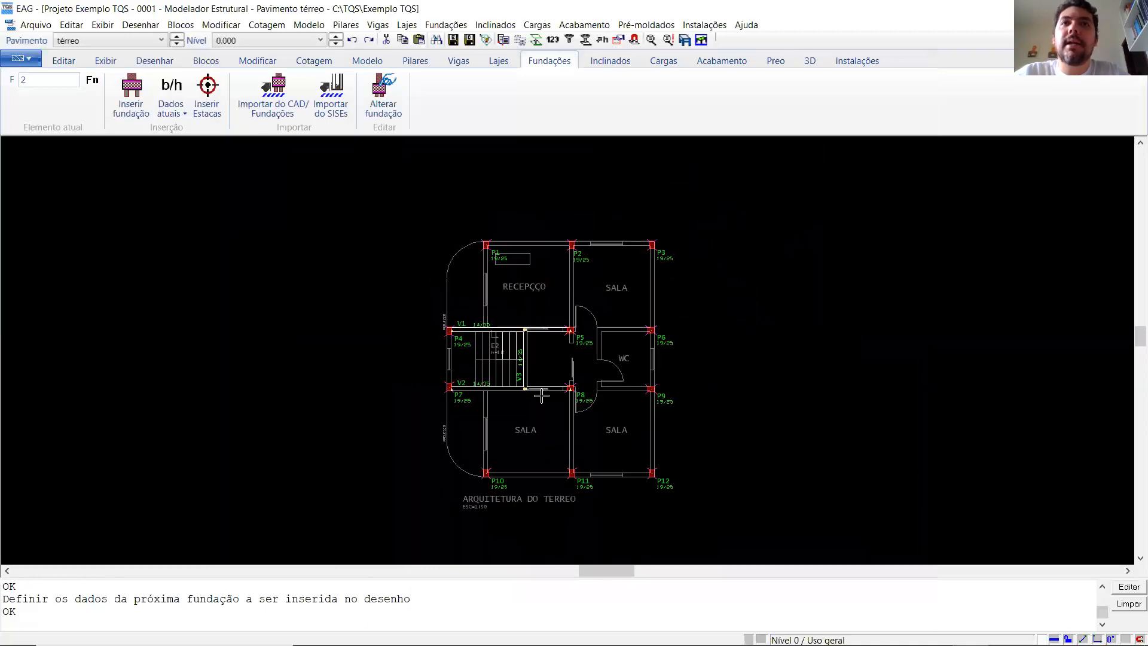
scroll(542, 395, "up", 3)
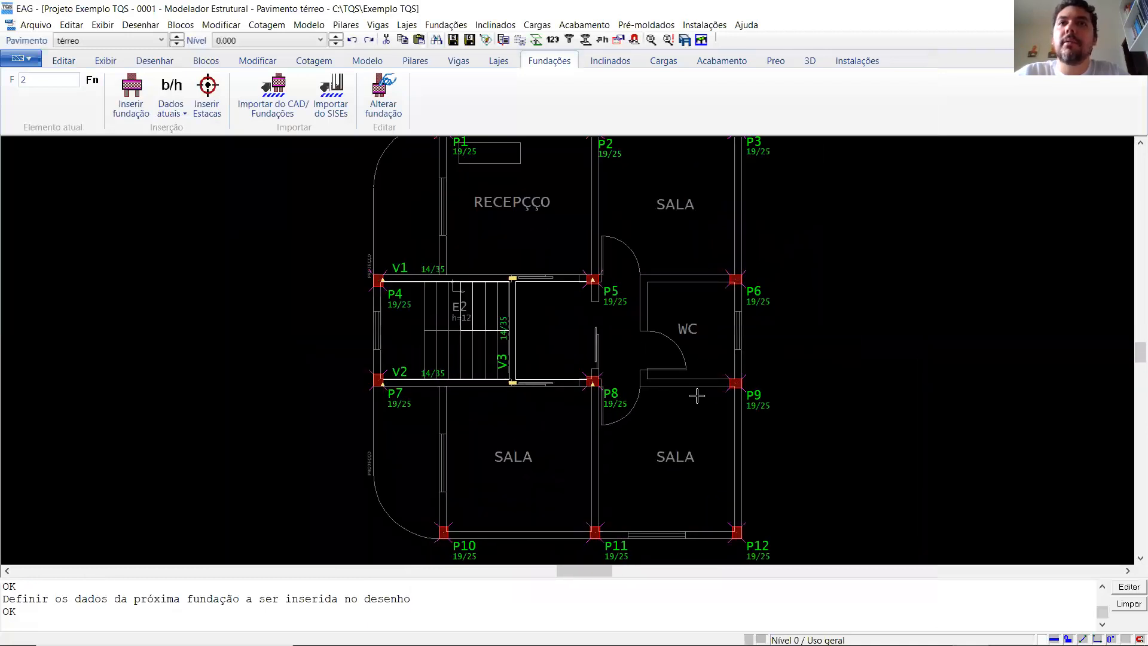
scroll(699, 376, "up", 3)
scroll(704, 389, "down", 5)
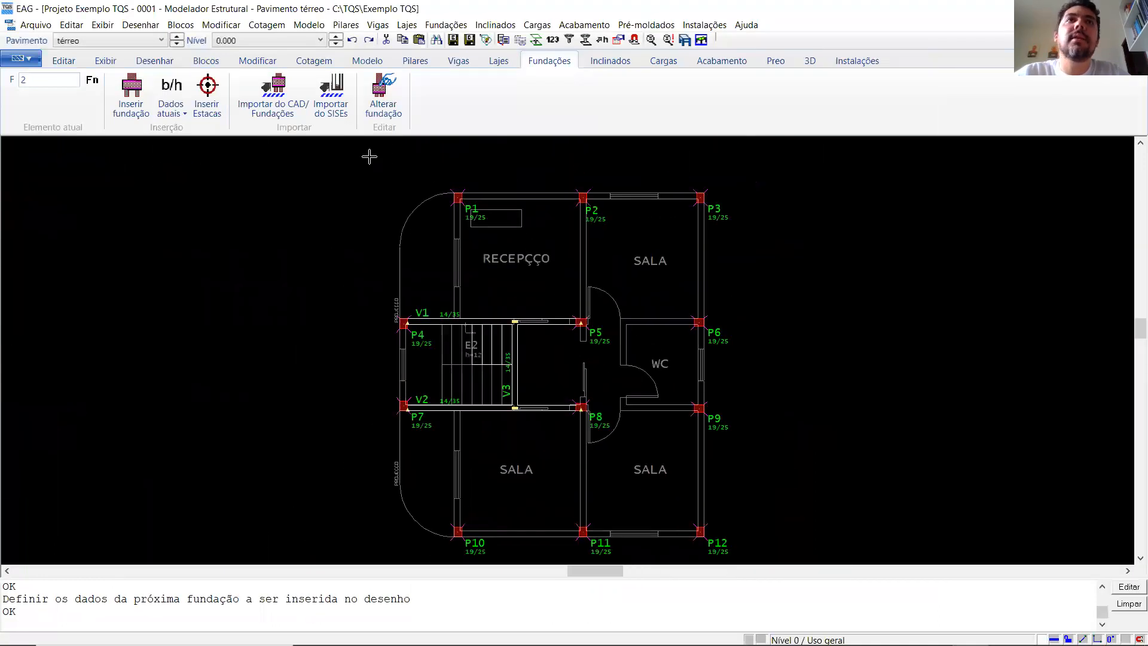
left_click(170, 99)
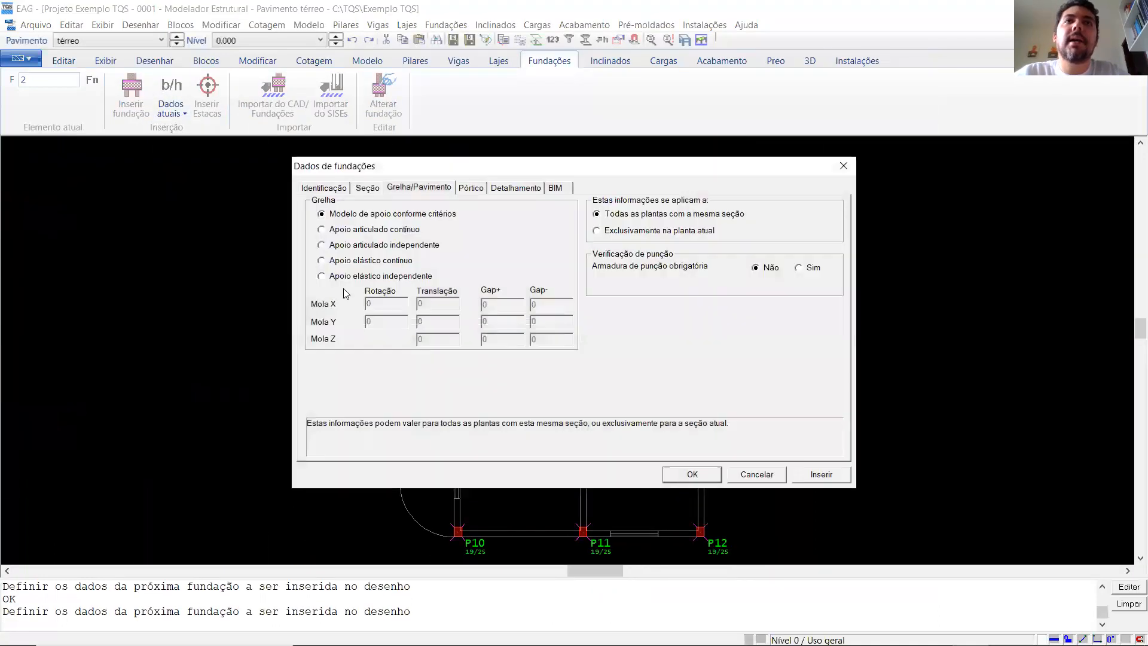
left_click(375, 189)
left_click(589, 342)
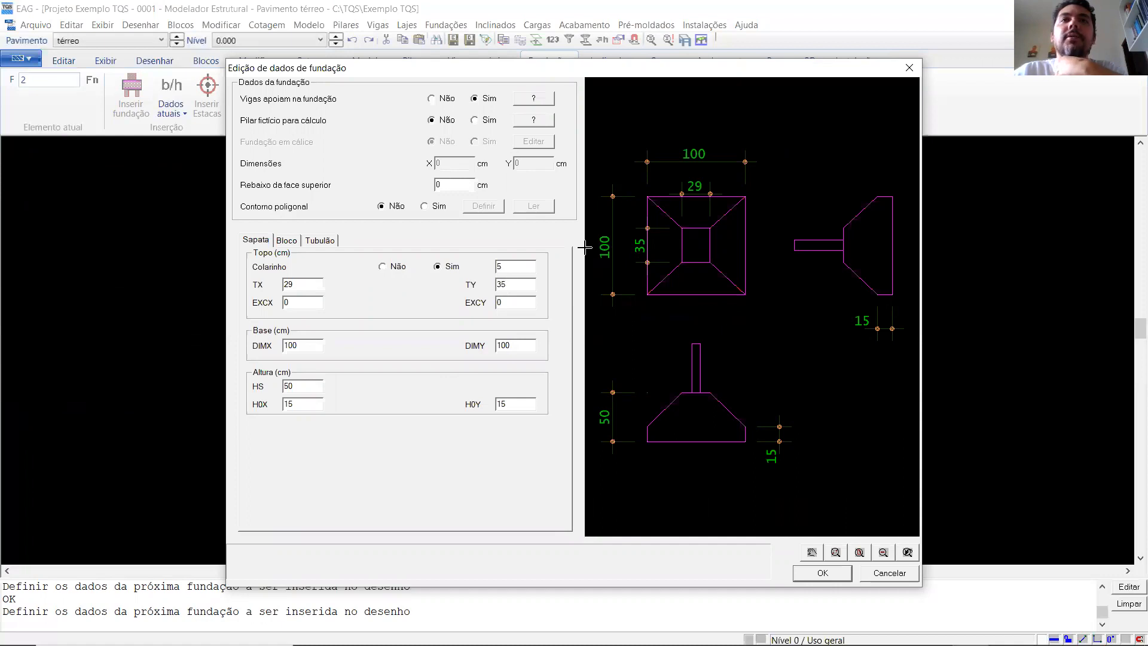
- Review the footing's collar value, top dimensions TX and TY, base dimensions DIMX and DIMY, and heights HS, H0X and H0Y
left_click(308, 285)
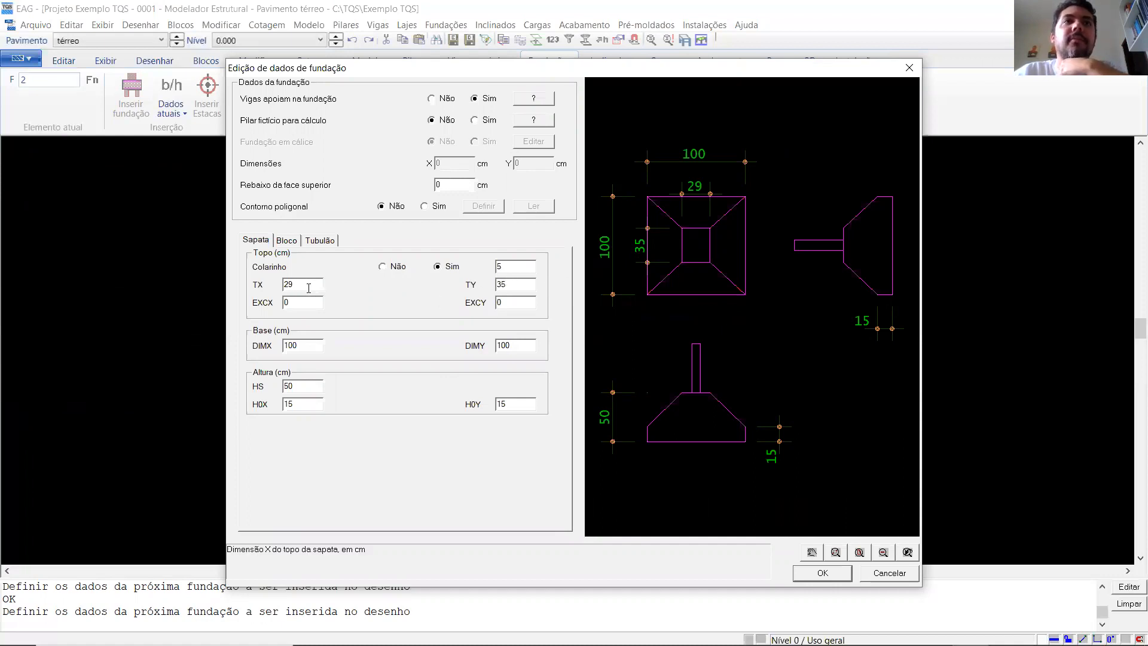
left_click(515, 266)
left_click(316, 285)
left_click(512, 281)
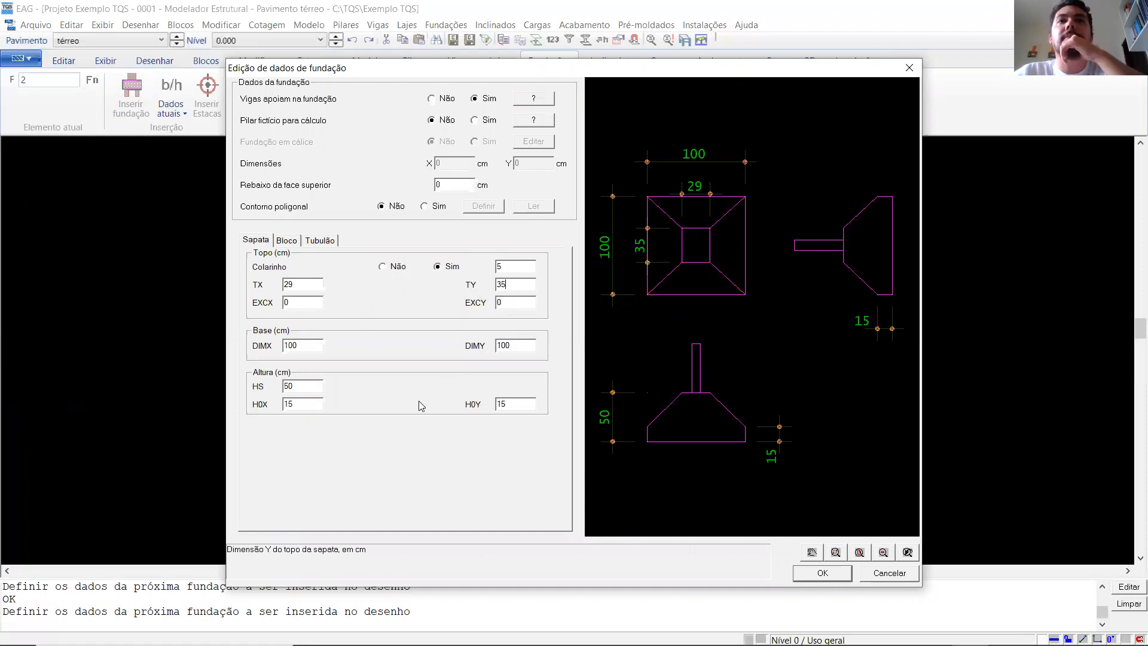
double_click(291, 345)
left_click(531, 346)
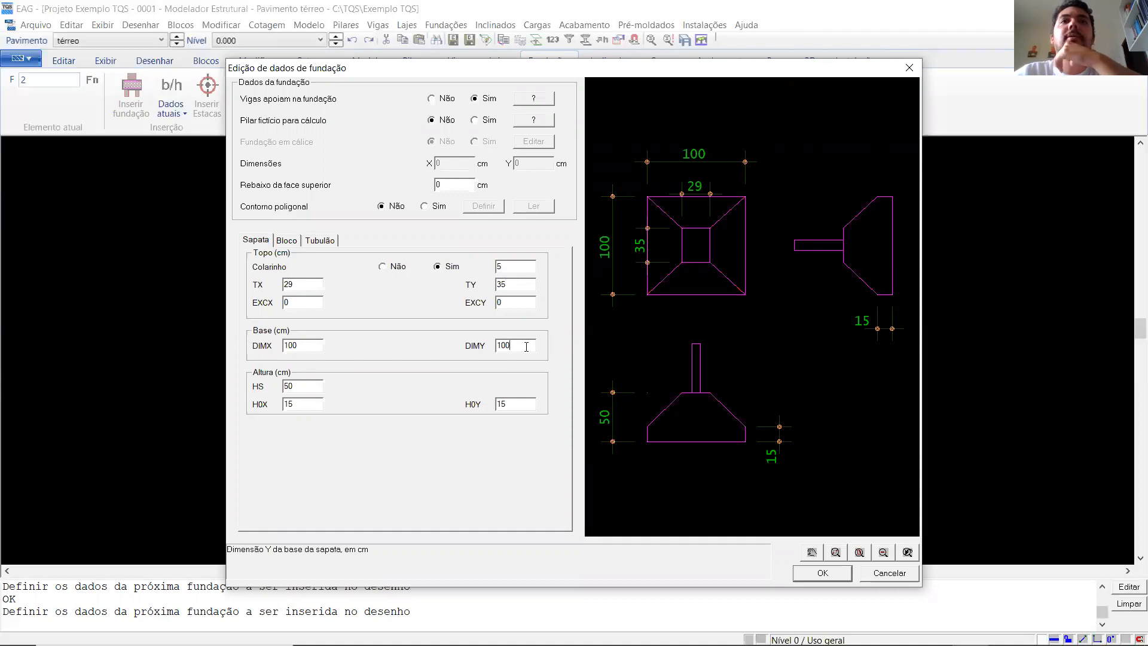
left_click(300, 385)
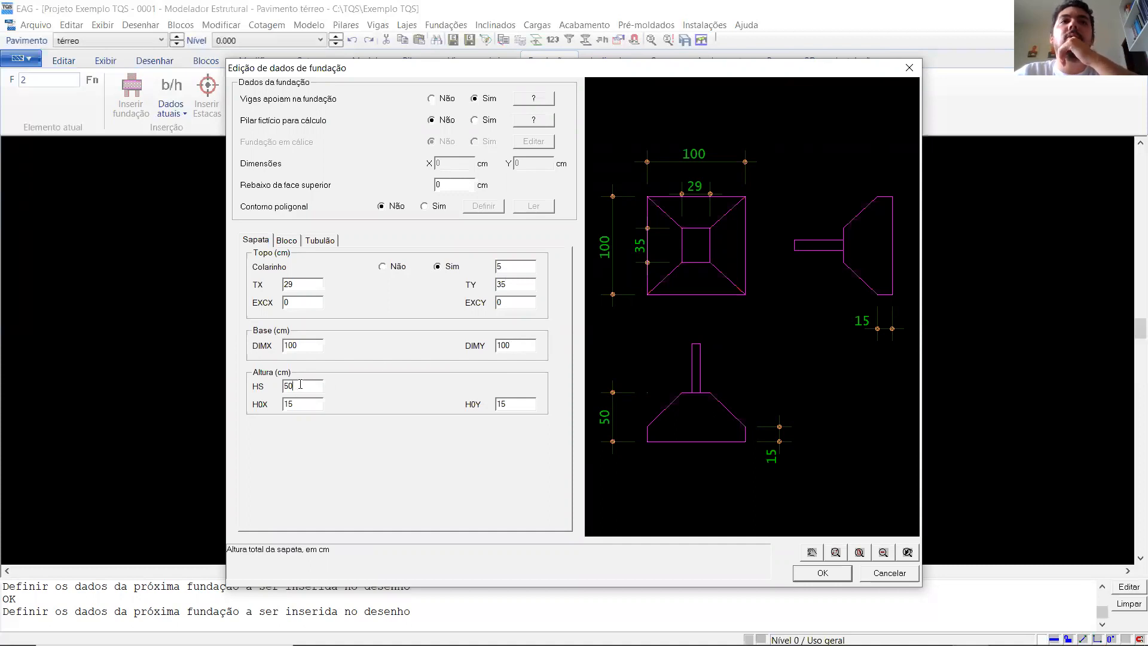
left_click(298, 404)
left_click(516, 402)
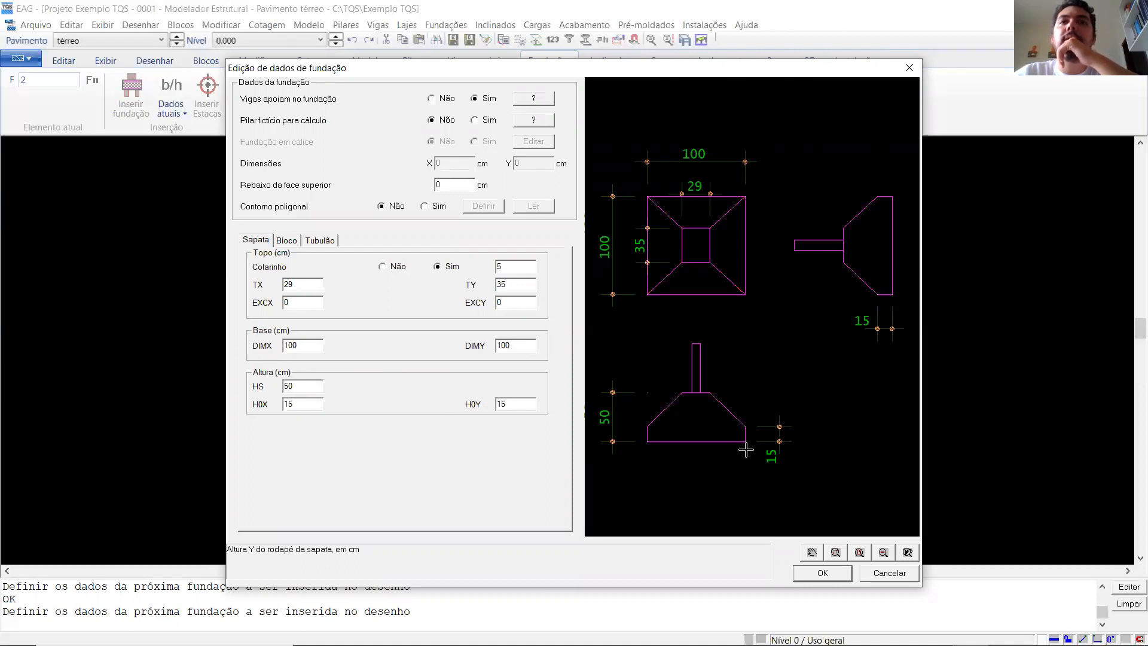
- Inspect the footing's base edge in the elevation preview and set both H0X and H0Y to 20 cm
scroll(658, 443, "up", 5)
scroll(660, 361, "down", 4)
scroll(829, 398, "up", 2)
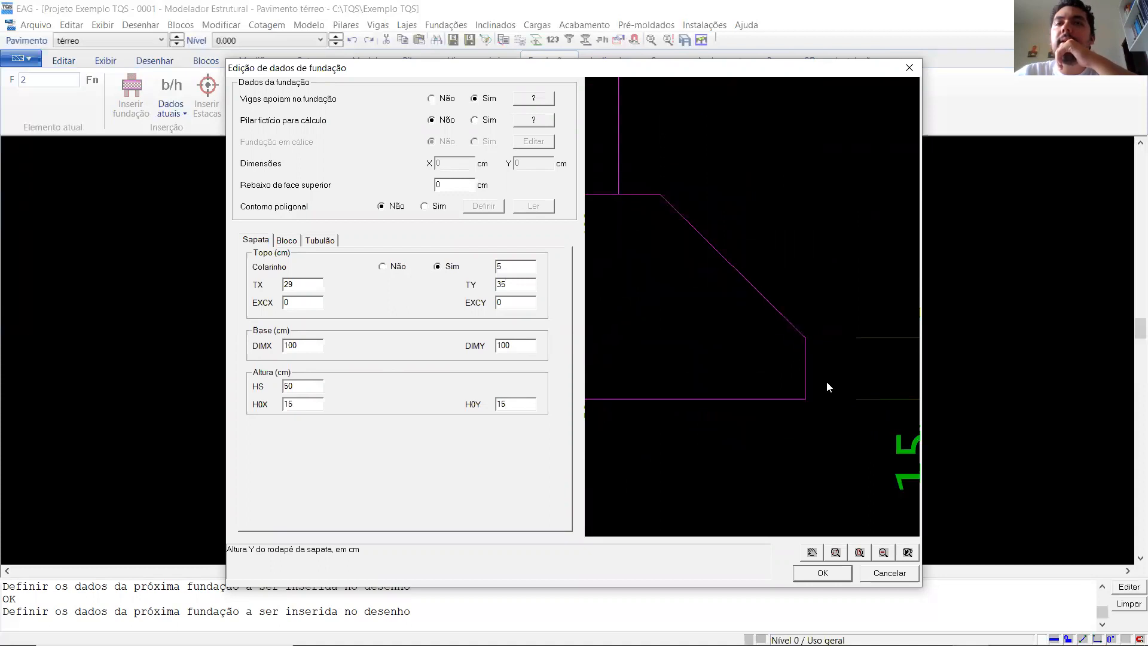
scroll(781, 329, "down", 3)
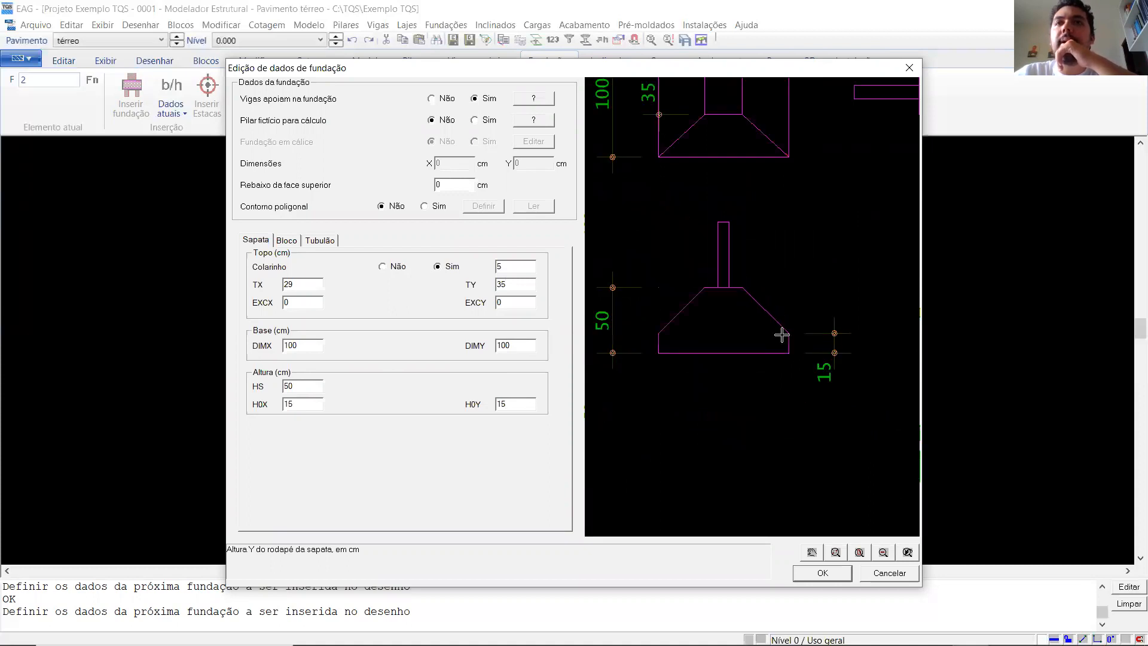
left_click_drag(300, 404, 278, 411)
type("20")
left_click(497, 405)
double_click(498, 405)
type("20")
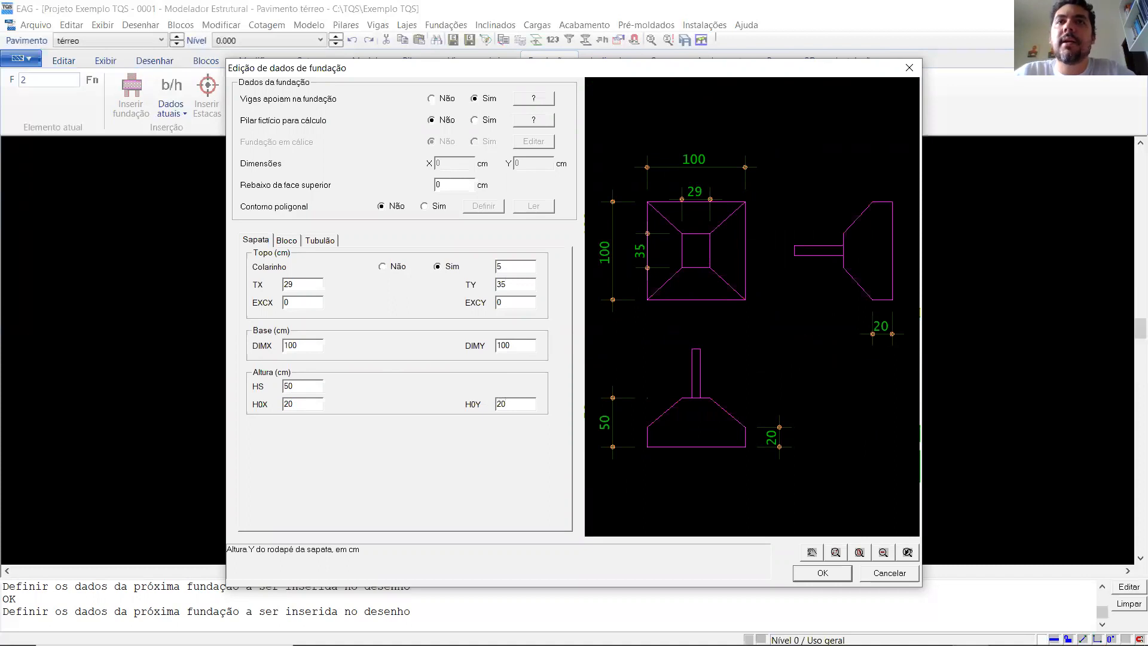
- Examine the footing's plan and elevations in the preview and compare them with the TX, TY and DIMX values
scroll(783, 464, "up", 2)
scroll(766, 383, "down", 3)
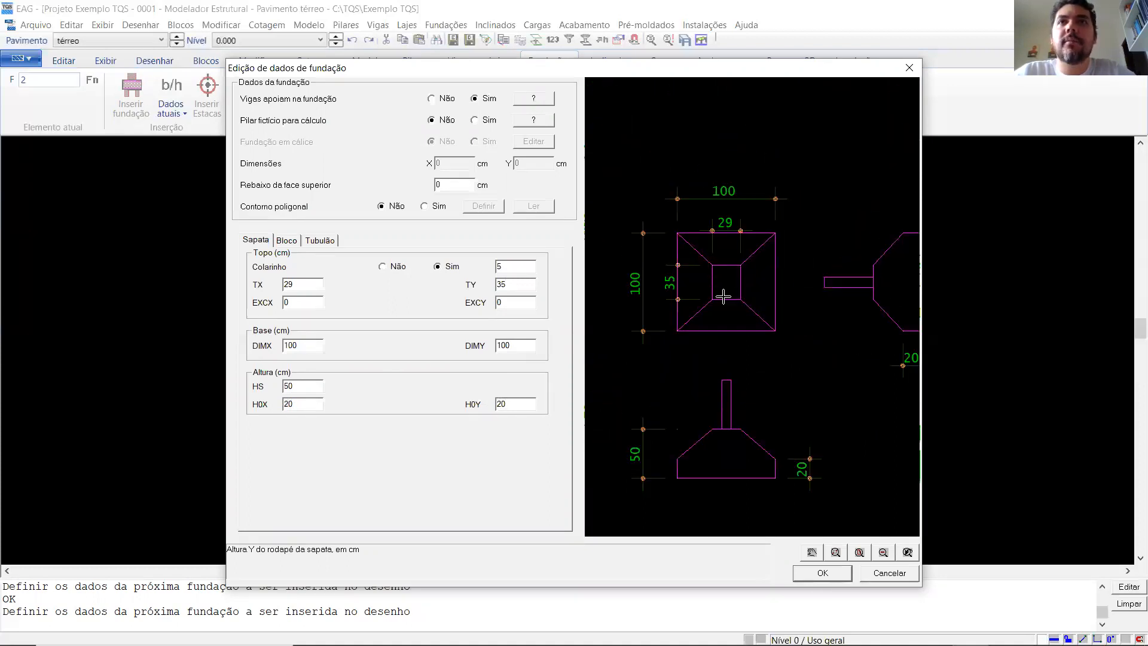
scroll(724, 297, "down", 1)
scroll(637, 363, "down", 1)
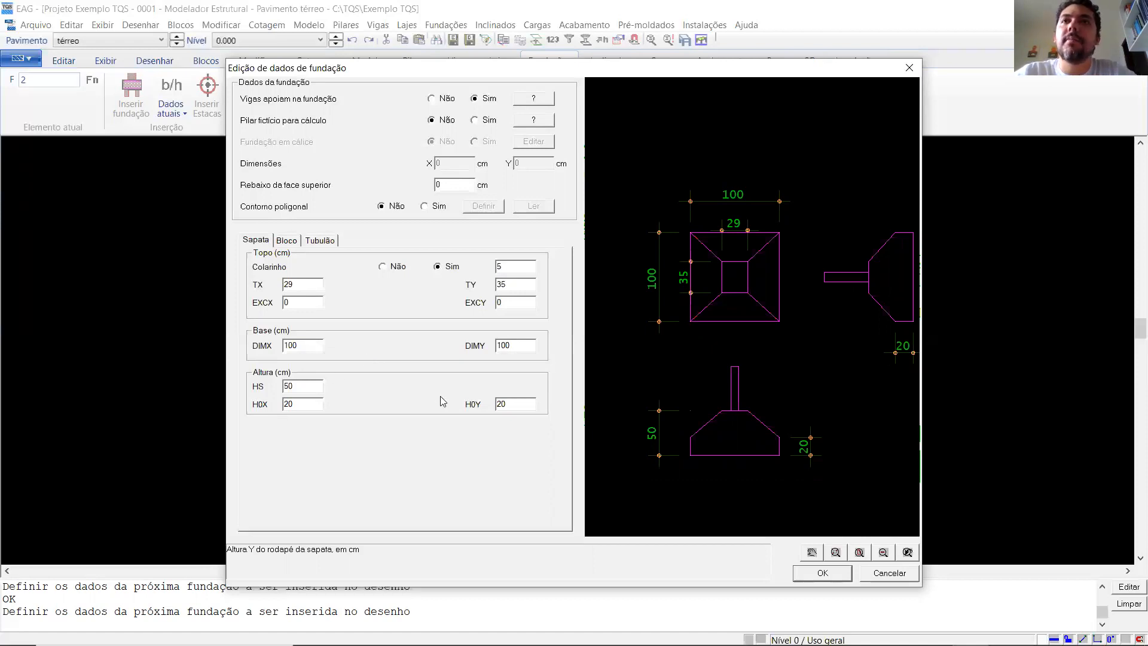
scroll(711, 350, "down", 2)
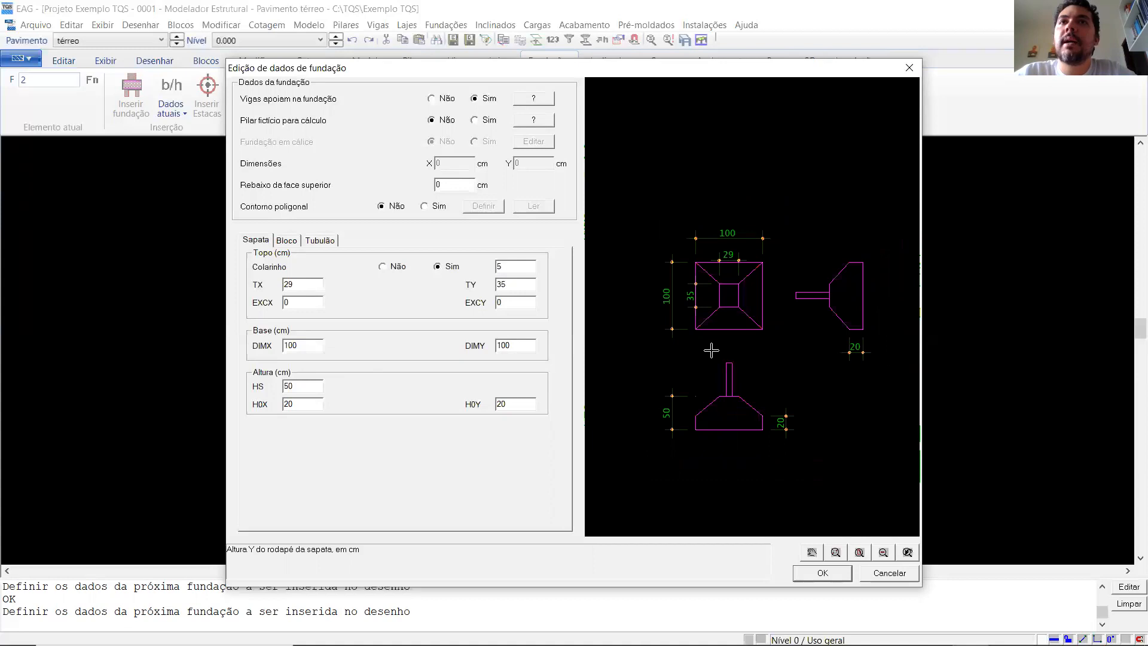
scroll(711, 350, "up", 2)
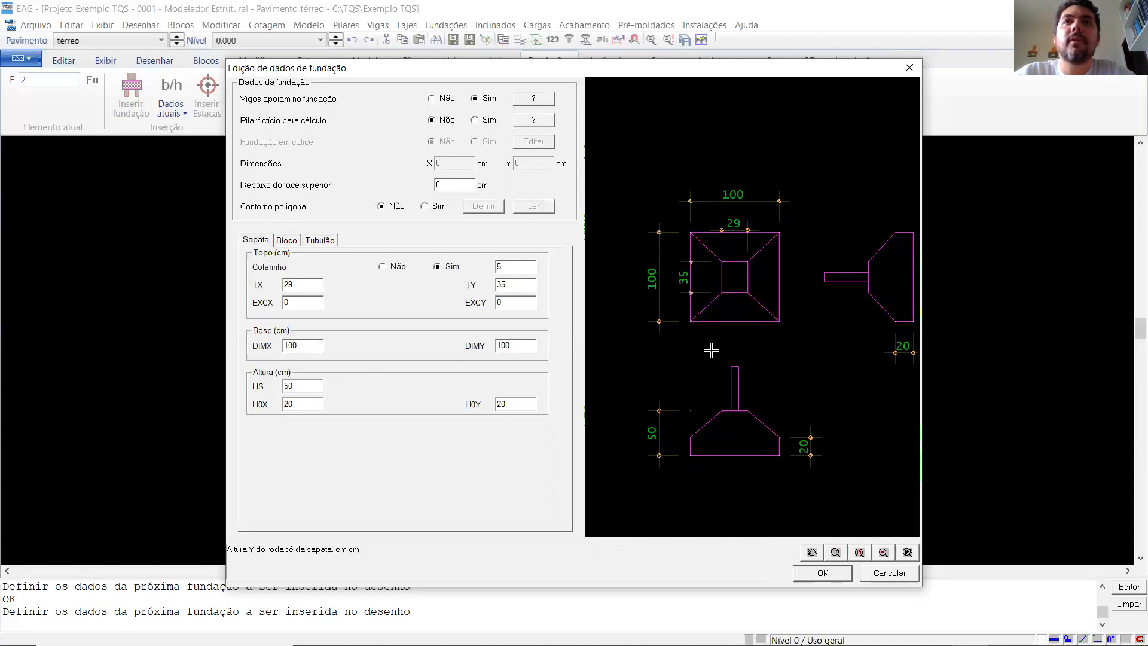
scroll(711, 350, "down", 1)
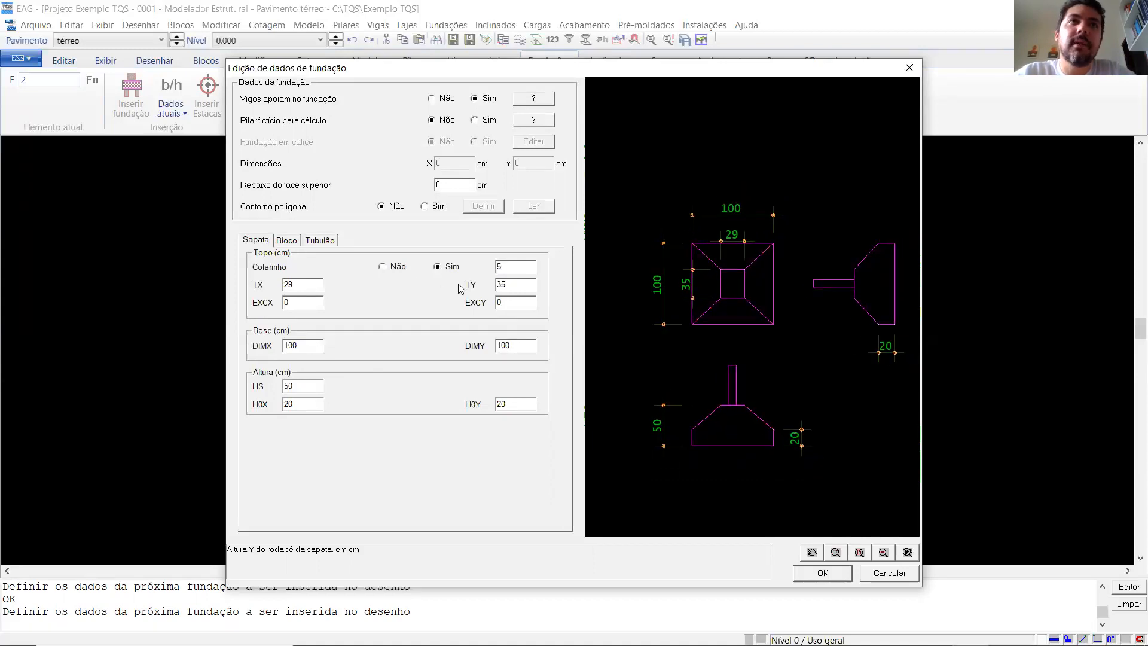
scroll(717, 292, "up", 2)
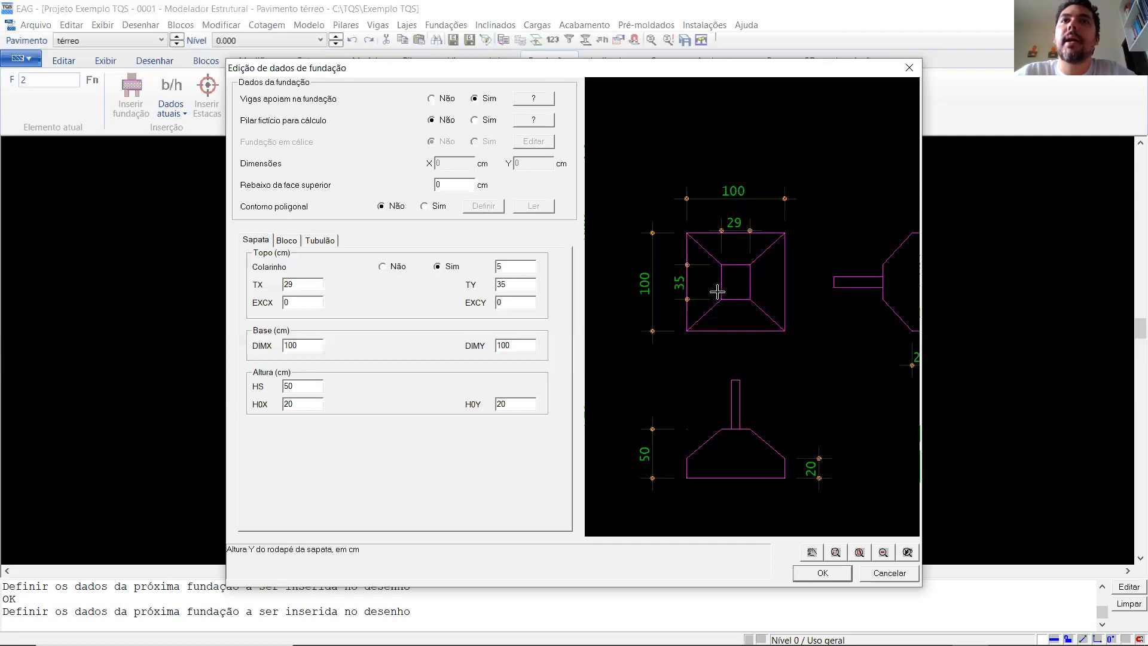
scroll(717, 292, "up", 3)
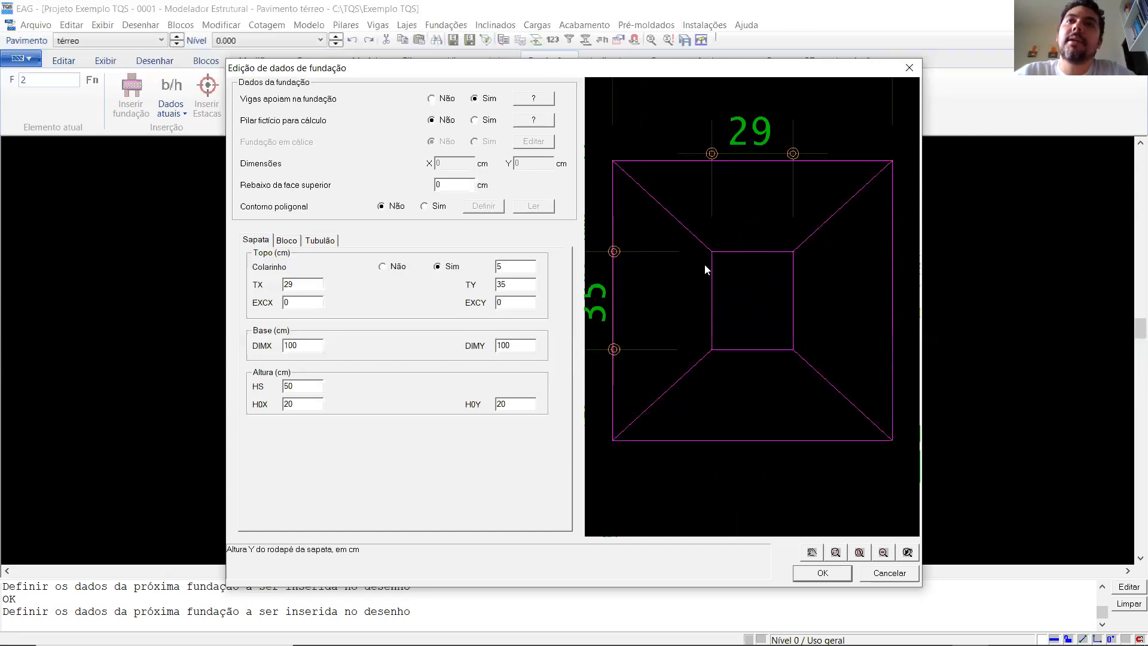
scroll(766, 272, "down", 2)
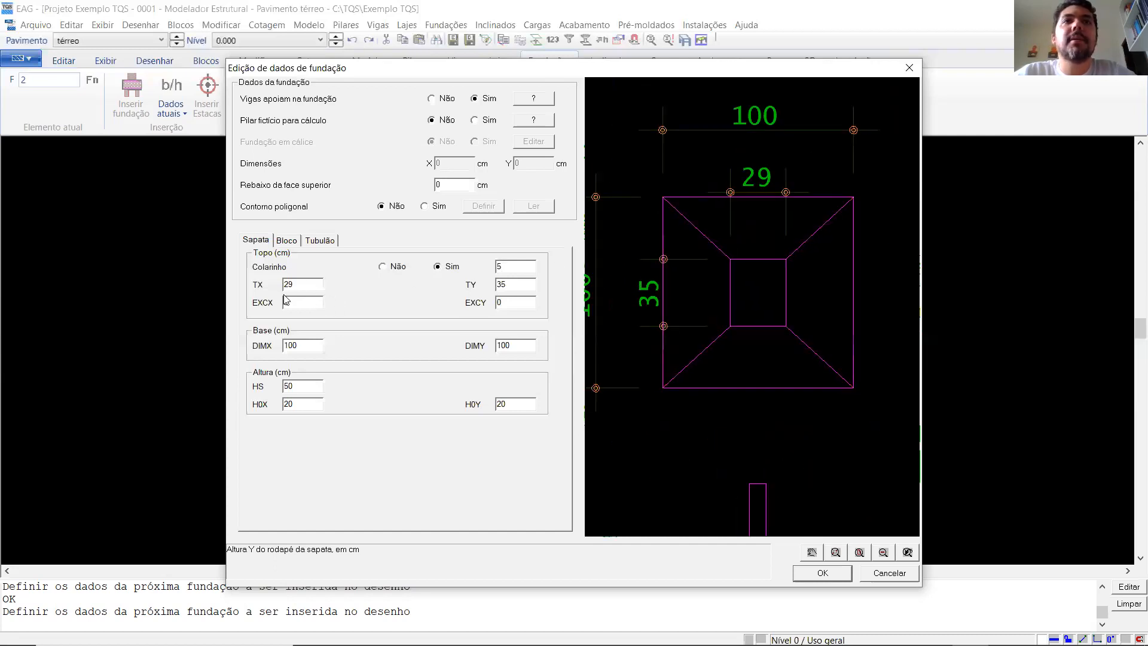
left_click(300, 286)
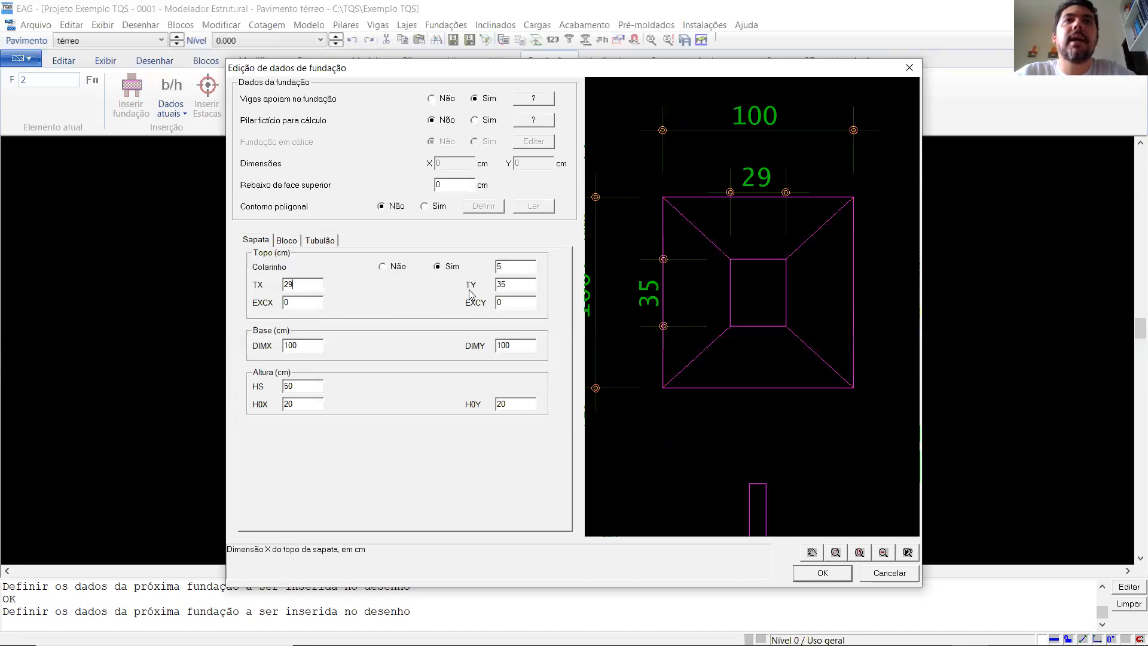
left_click(512, 286)
left_click(305, 345)
scroll(760, 221, "down", 1)
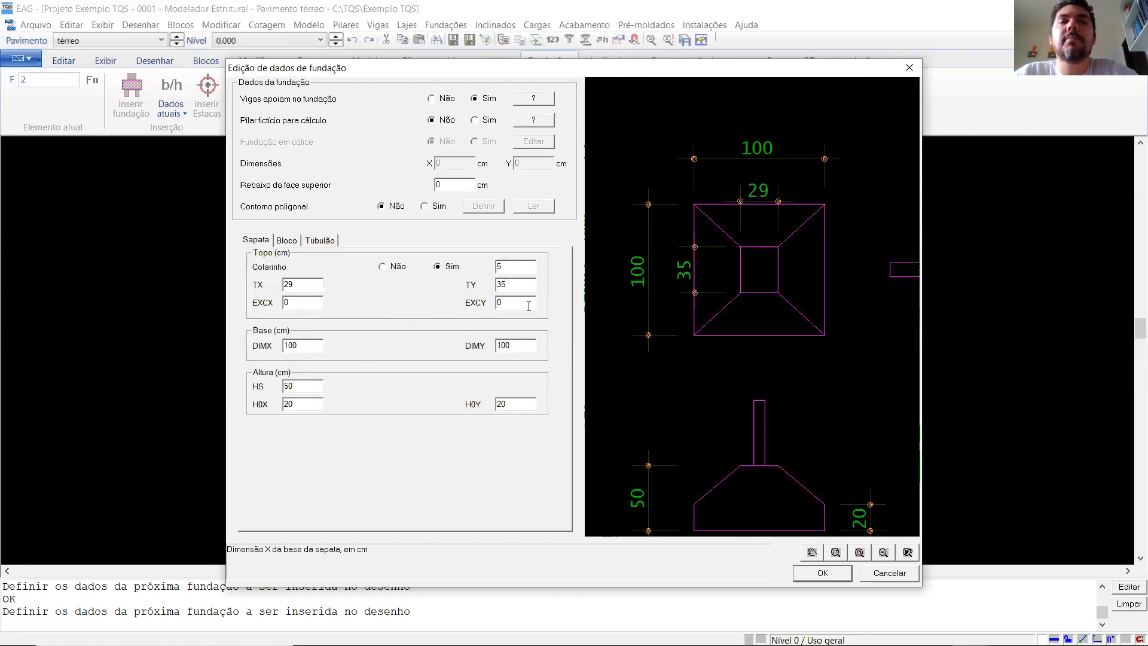
- Try an EXCX eccentricity of 10 cm for the footing's top and examine the offset in the preview
left_click(317, 301)
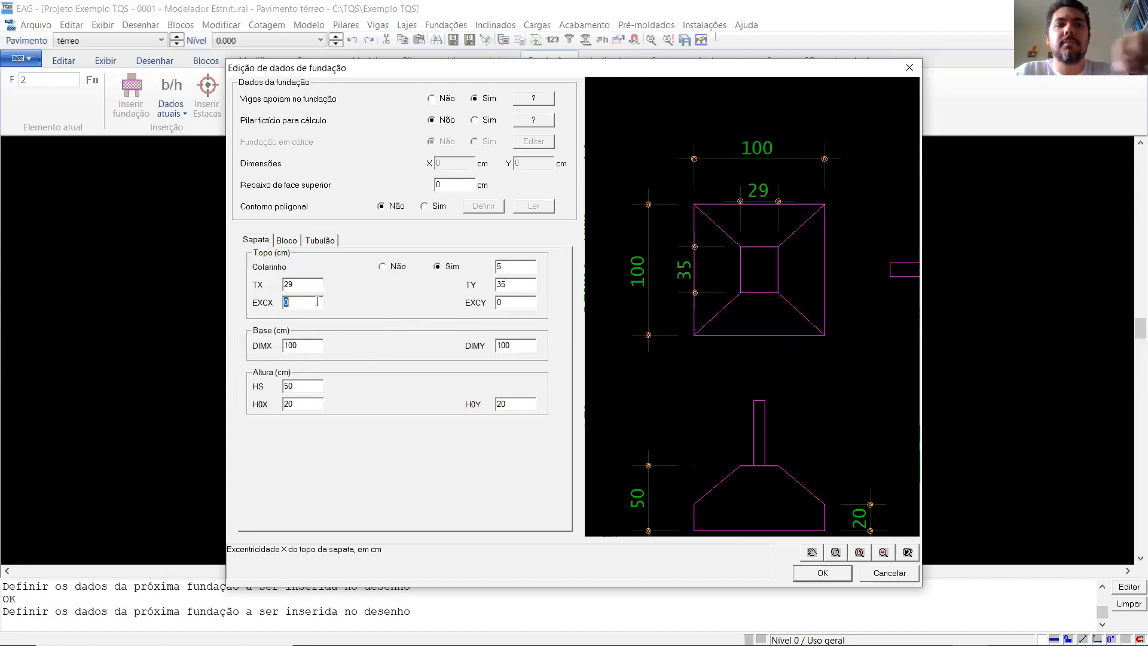
type("10")
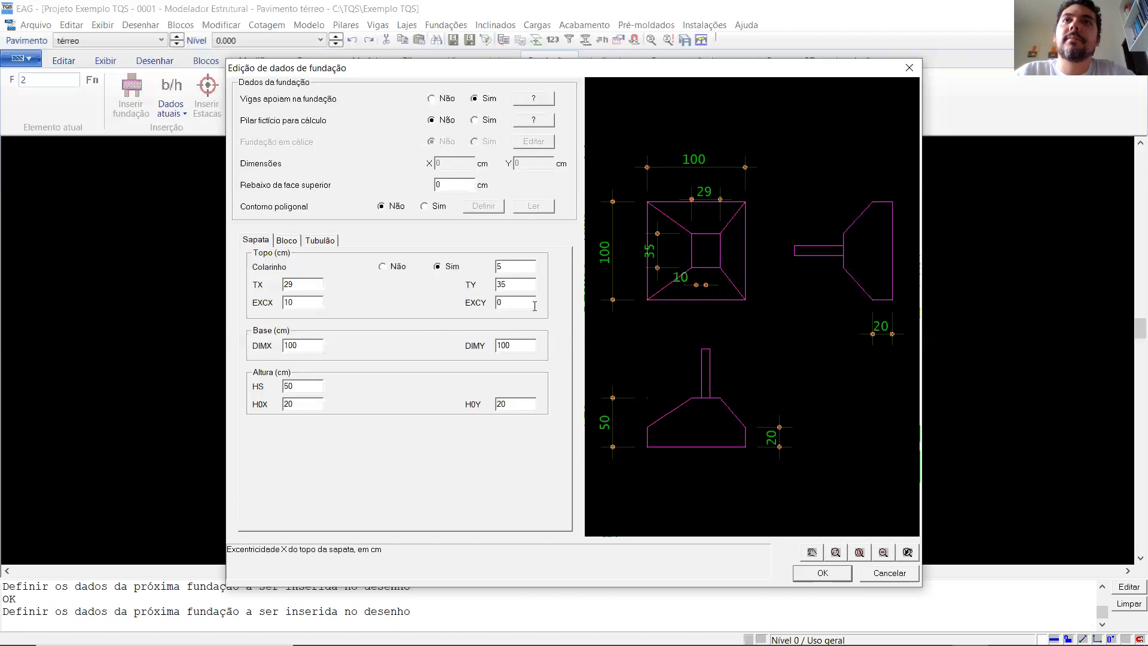
scroll(692, 239, "up", 2)
scroll(686, 306, "down", 1)
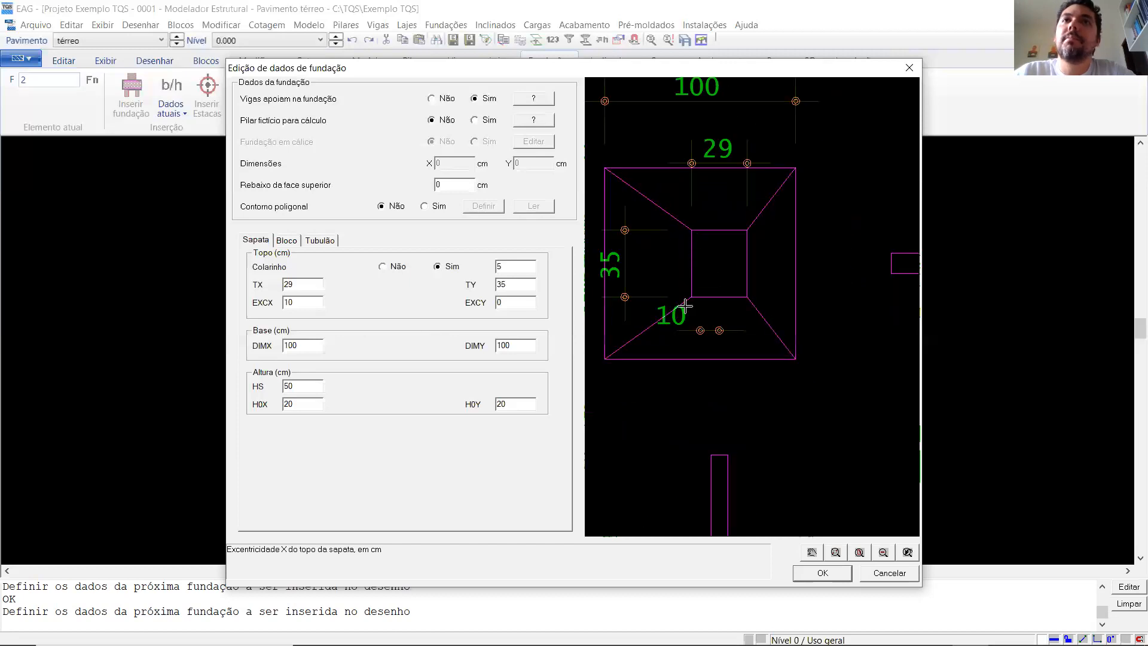
scroll(686, 307, "up", 1)
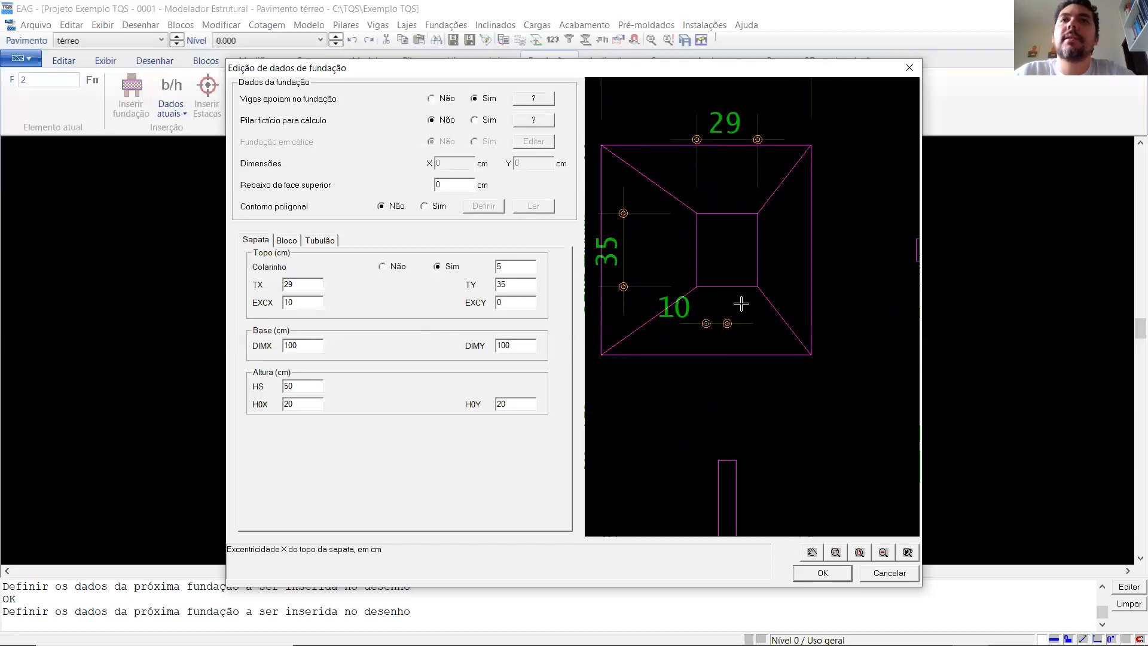
scroll(741, 304, "down", 1)
scroll(711, 278, "up", 3)
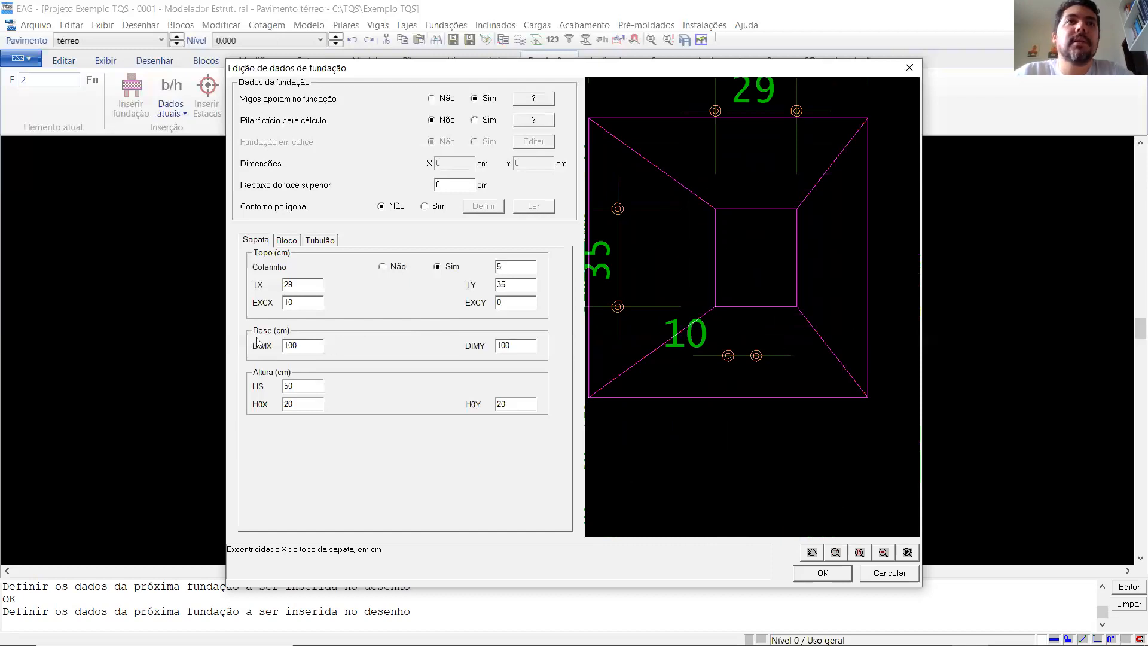
- Try EXCX eccentricities of 50 cm and 30 cm for the footing's top and examine the offset in the preview
left_click_drag(297, 304, 275, 294)
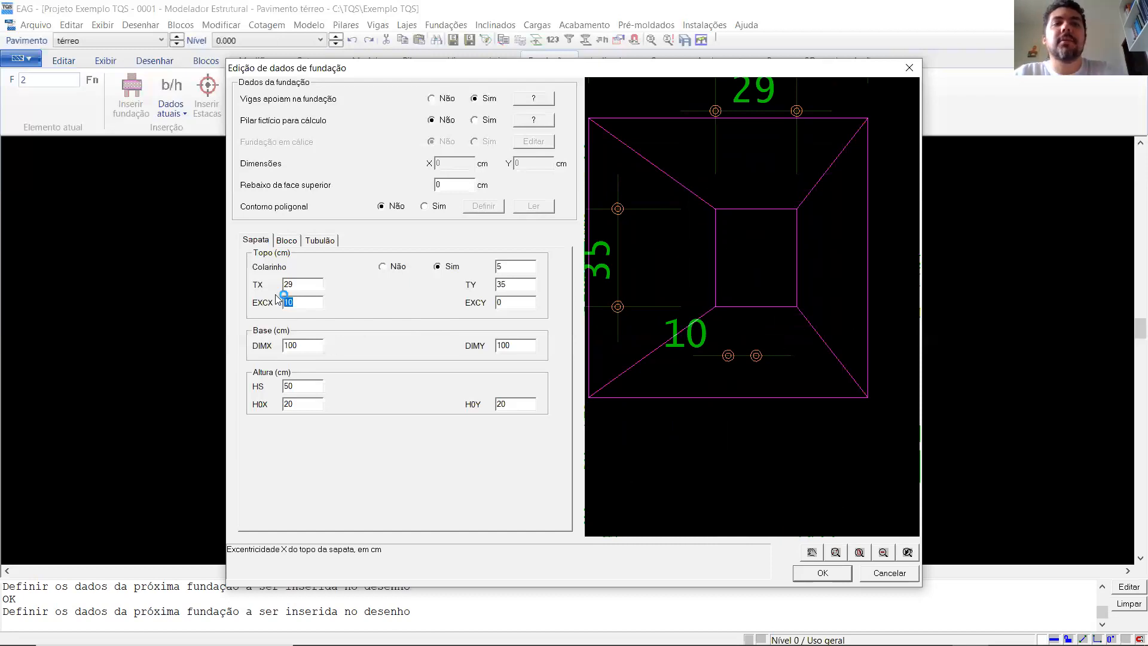
type("50")
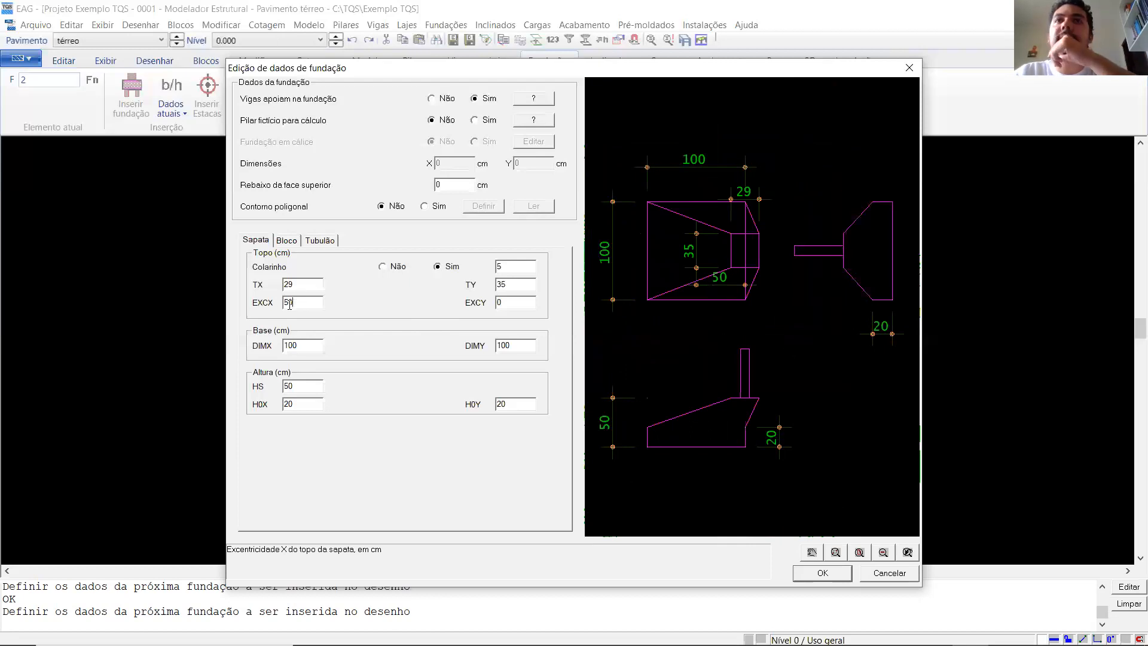
double_click(282, 302)
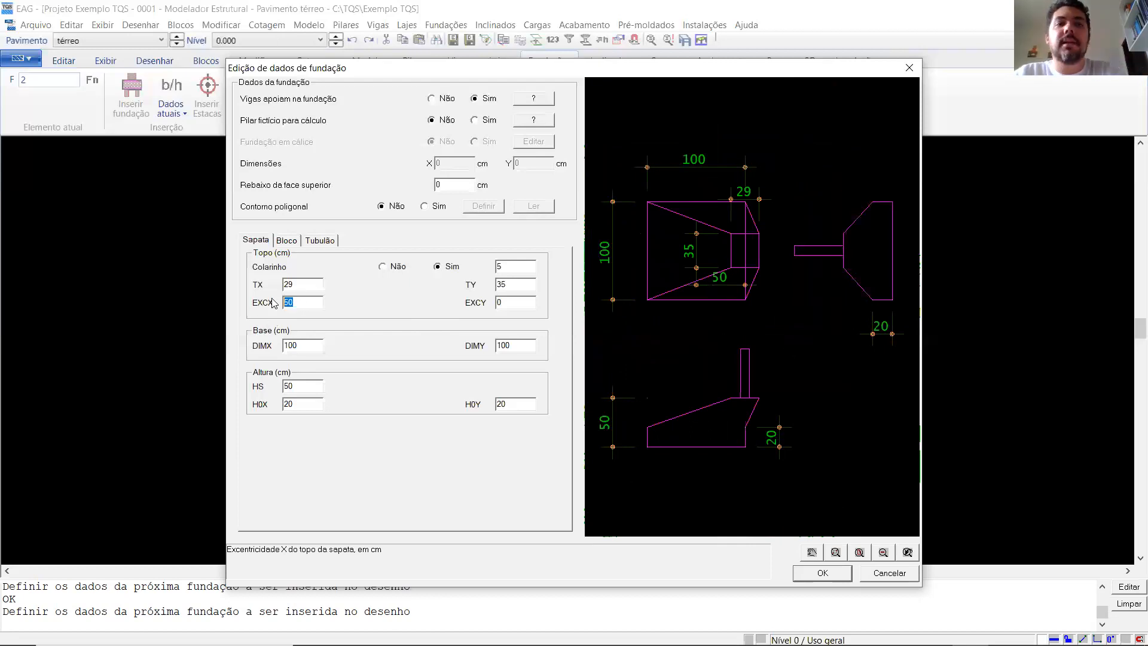
type("30")
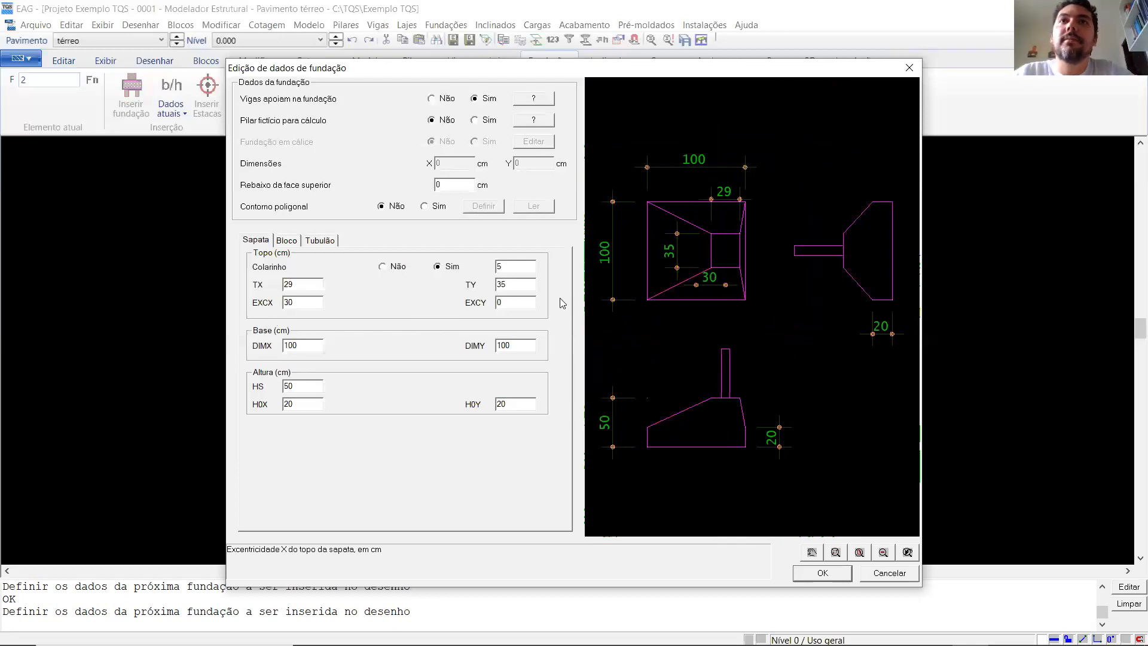
scroll(706, 249, "up", 2)
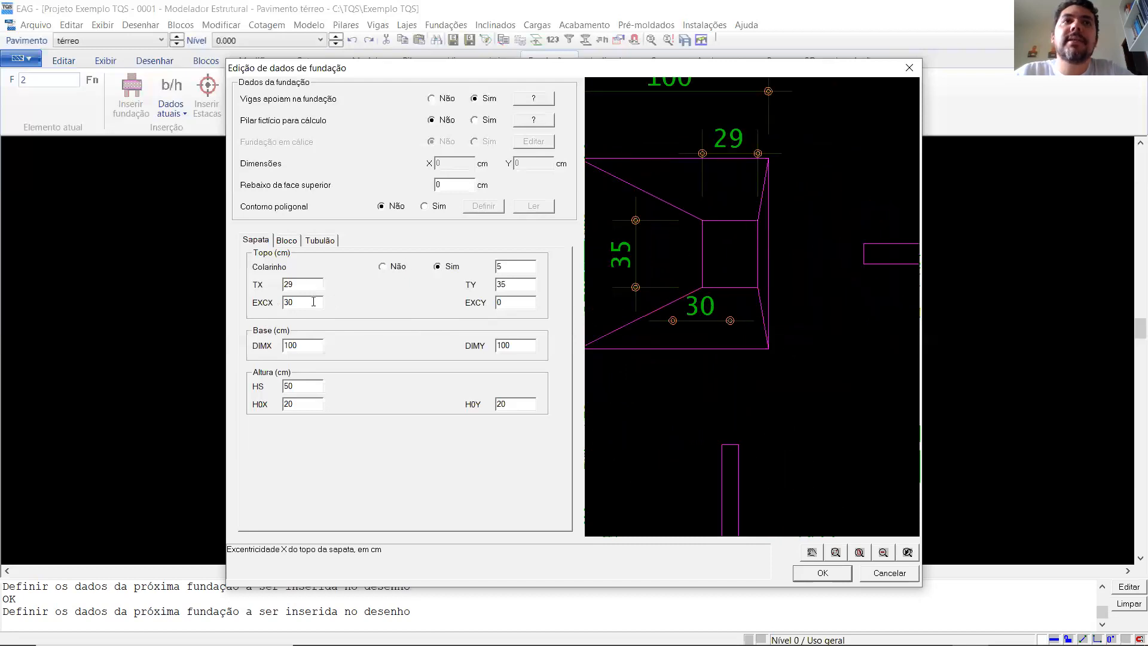
- Try EXCX eccentricities of 31, 33 and 35 cm and check the footing top against the base edge in the preview
left_click_drag(302, 304, 276, 306)
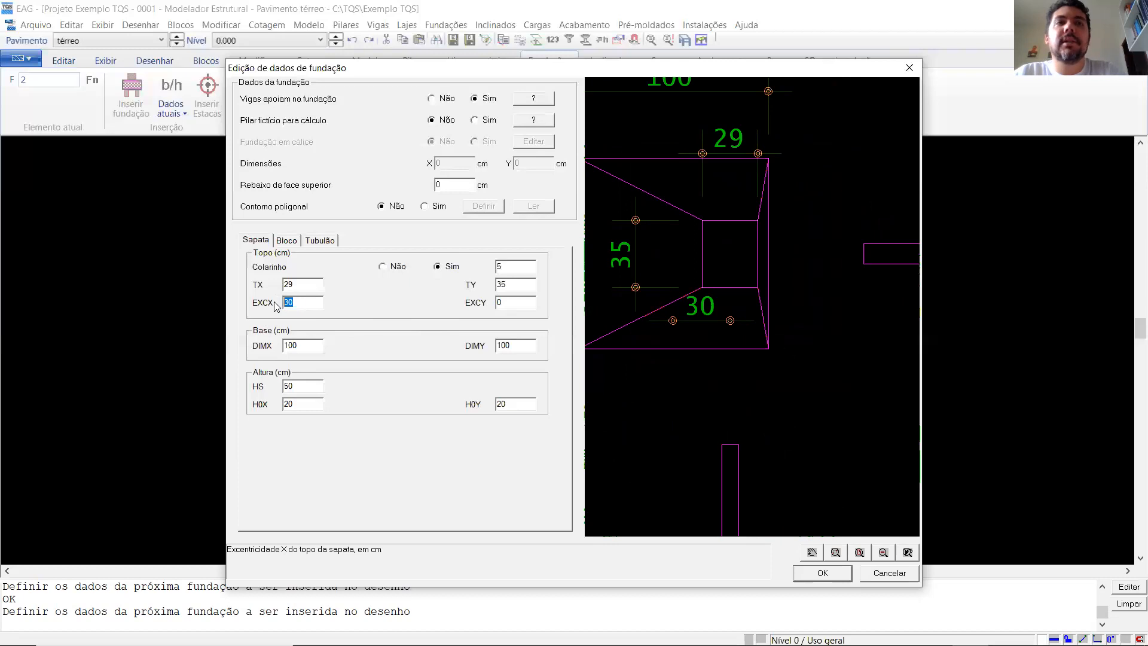
type("31")
key("BackSpace")
type("3")
key("BackSpace")
type("5")
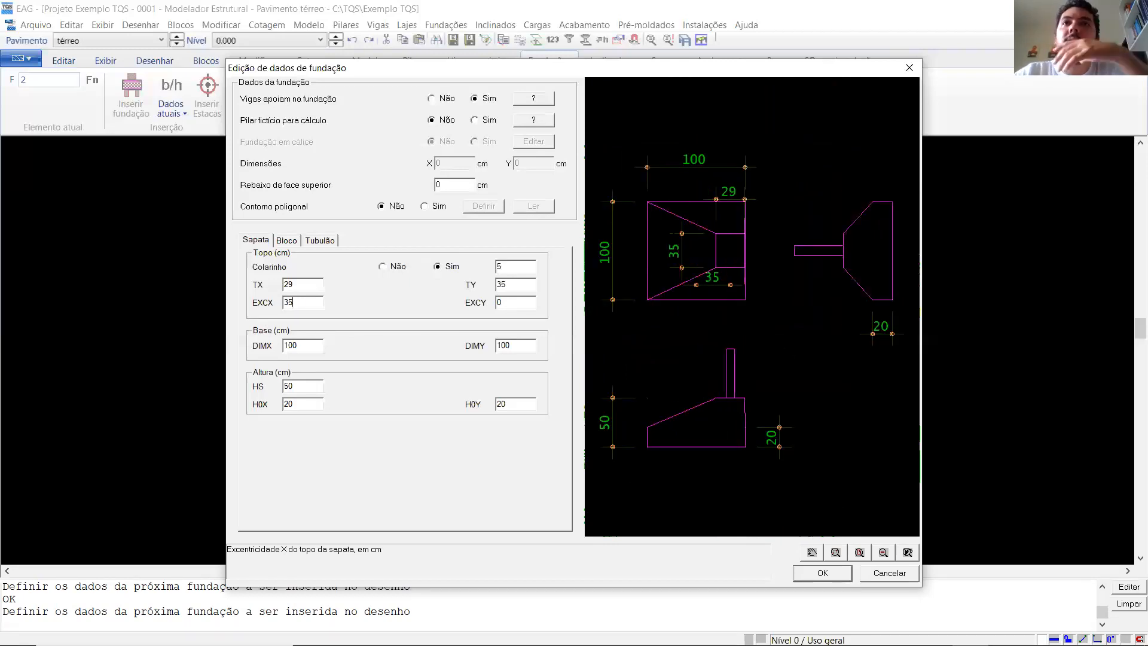
scroll(730, 251, "up", 3)
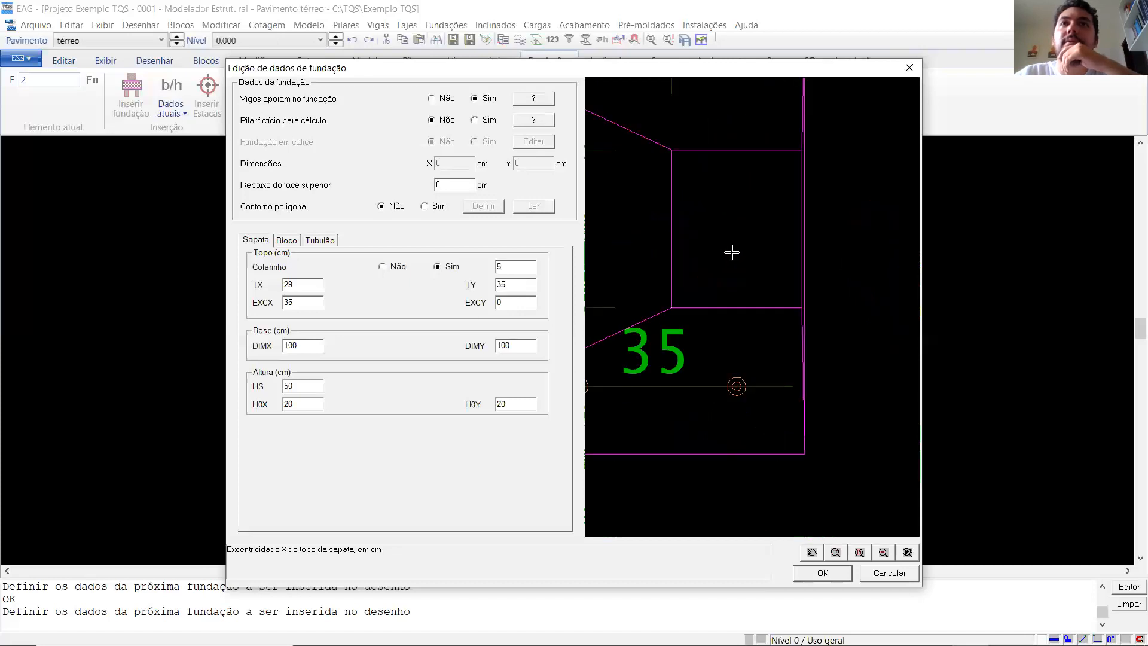
scroll(730, 251, "down", 1)
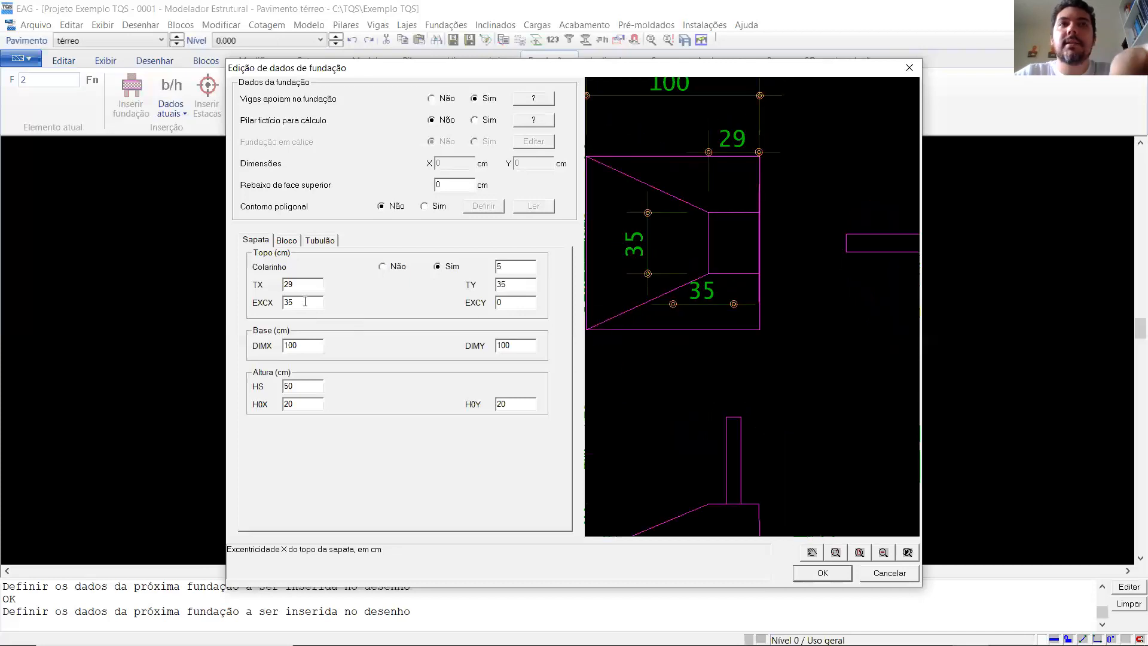
- Apply an EXCX eccentricity of 36 cm, reopen the foundation data and examine the footing's plan and elevations in the preview
key("Return")
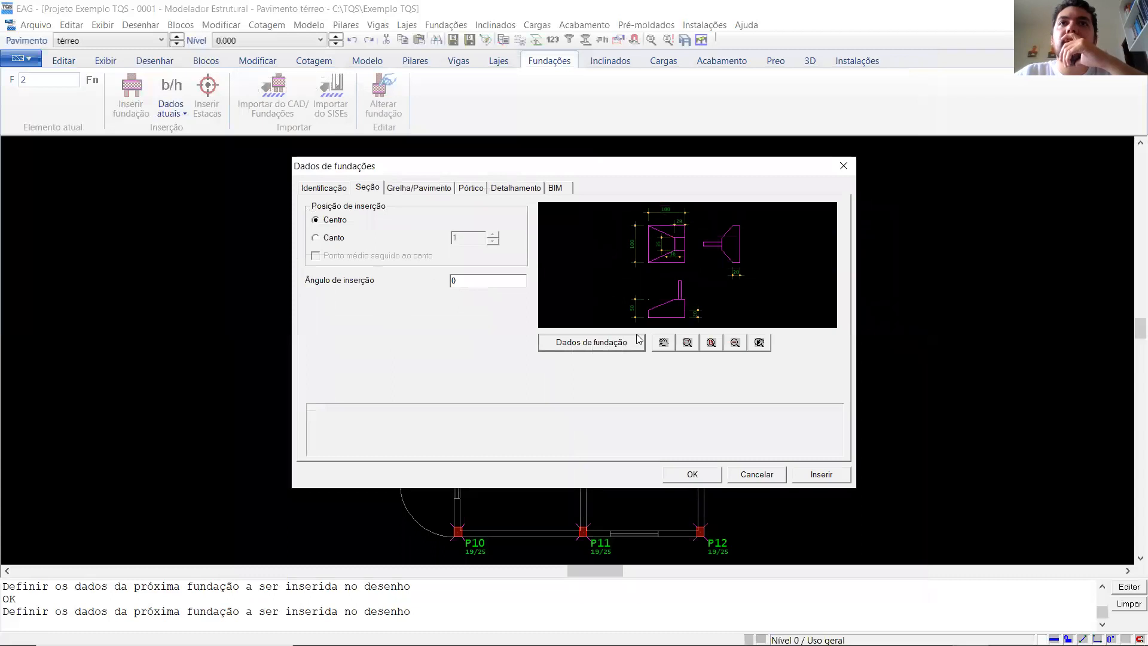
left_click(605, 342)
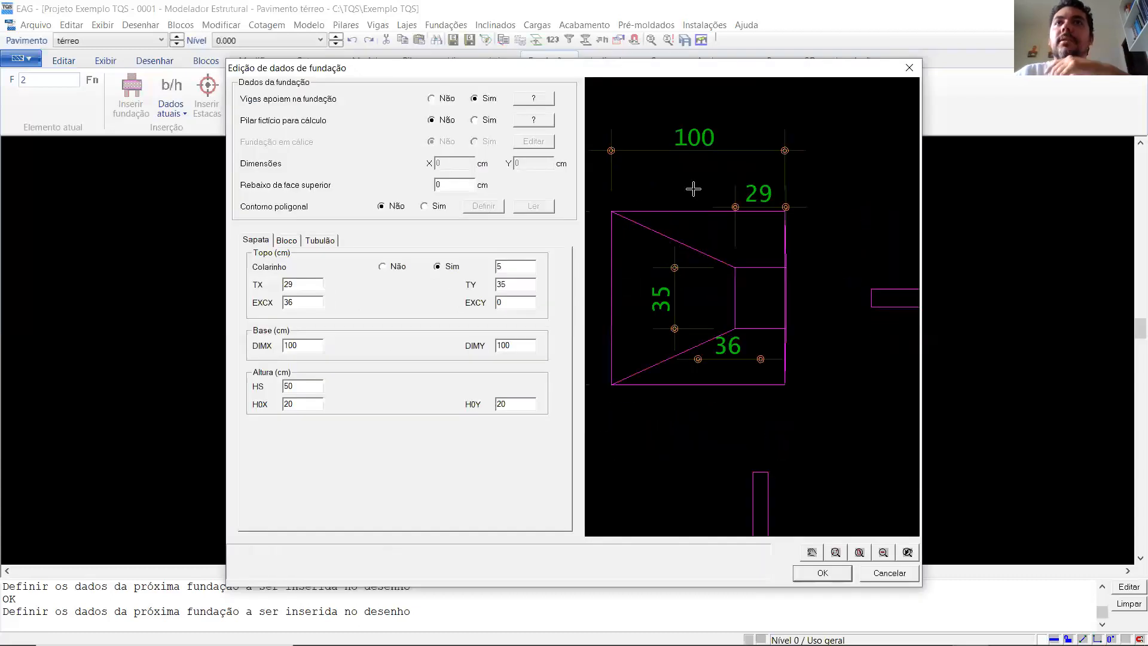
scroll(837, 253, "down", 2)
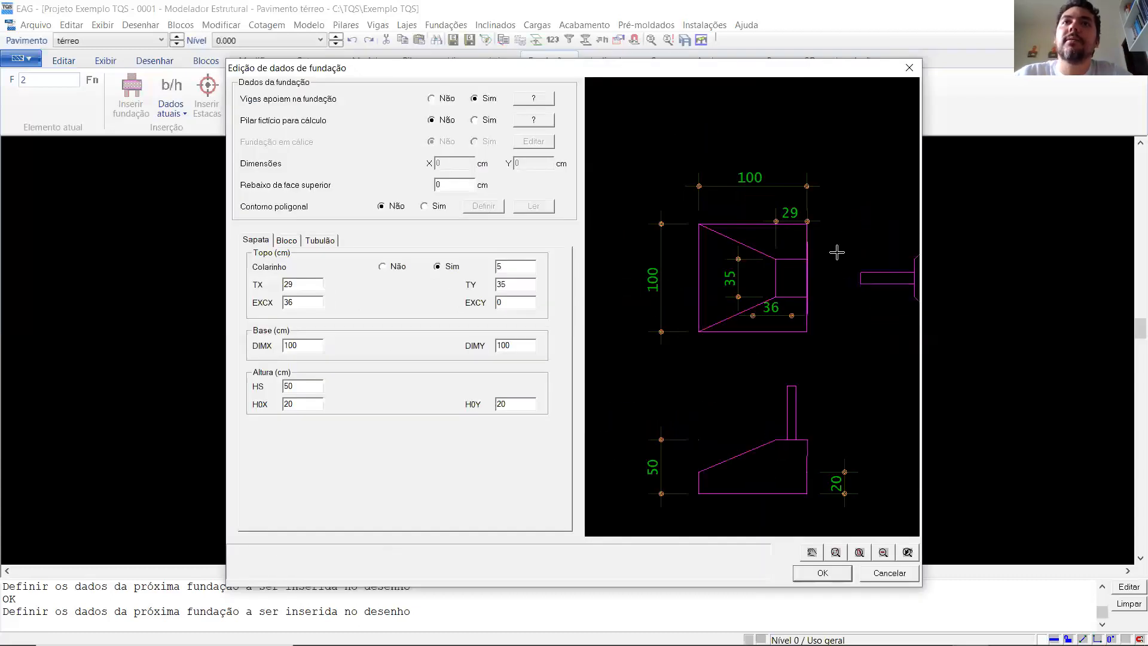
scroll(686, 289, "down", 1)
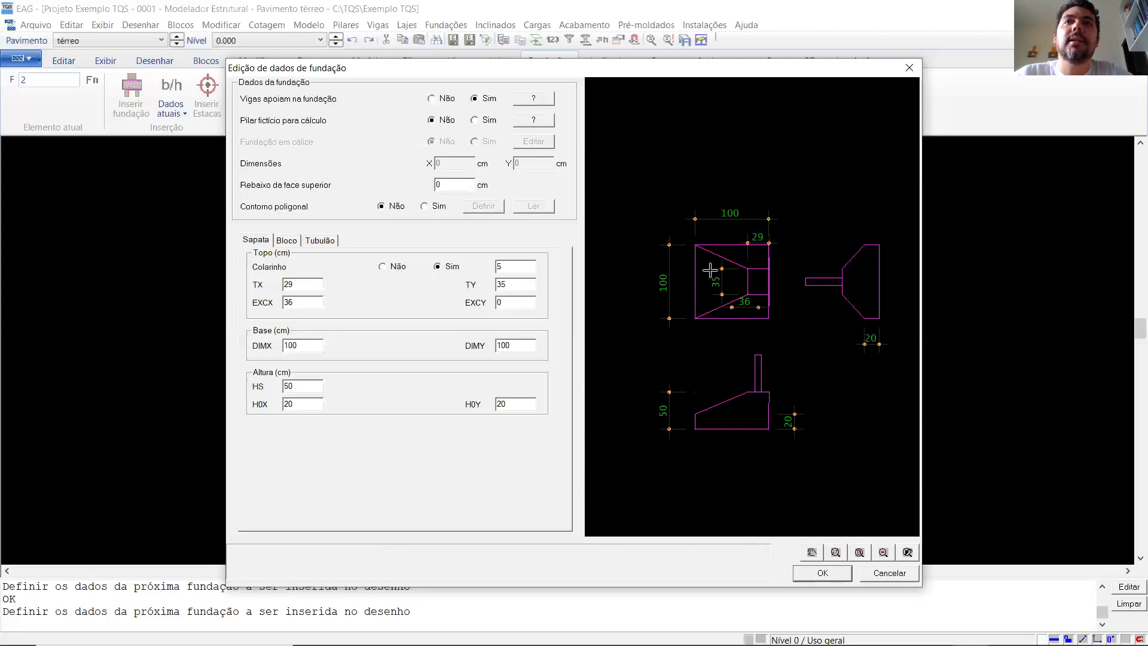
- Set the footing's EXCX eccentricity to 0 cm and accept the data for the next foundation
double_click(290, 302)
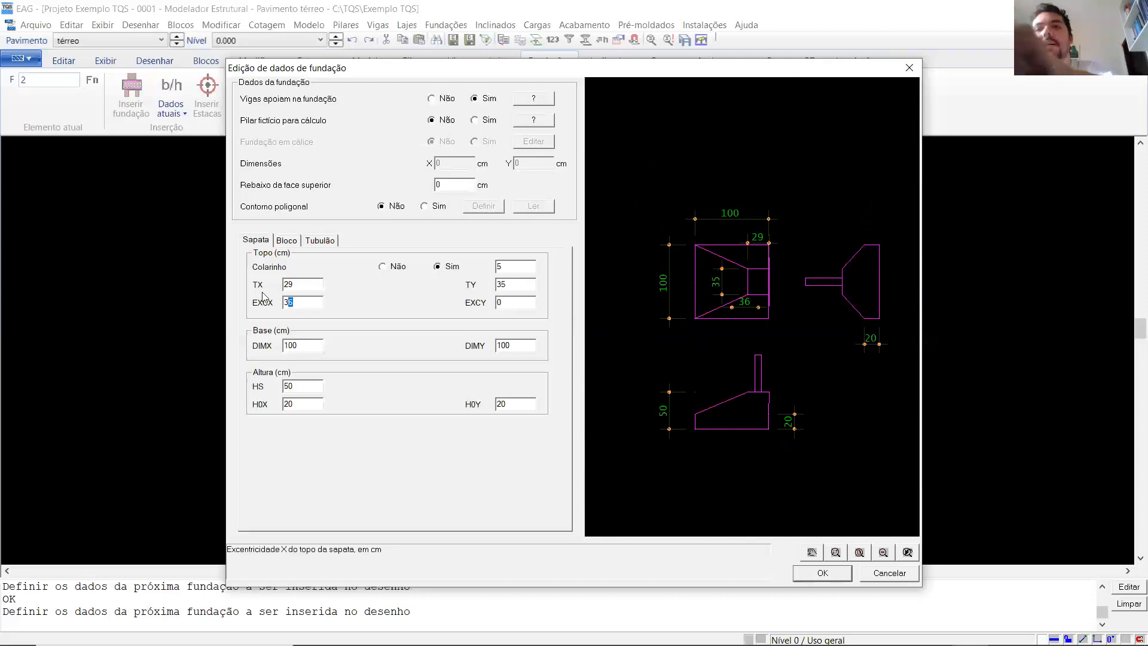
type("0")
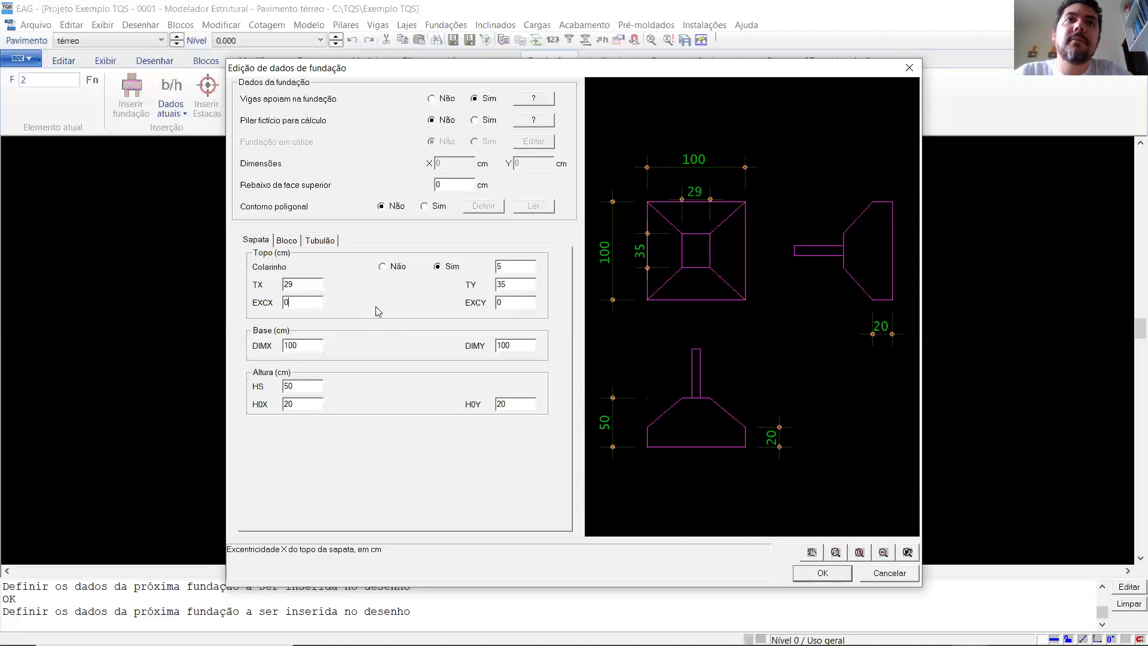
scroll(756, 325, "down", 2)
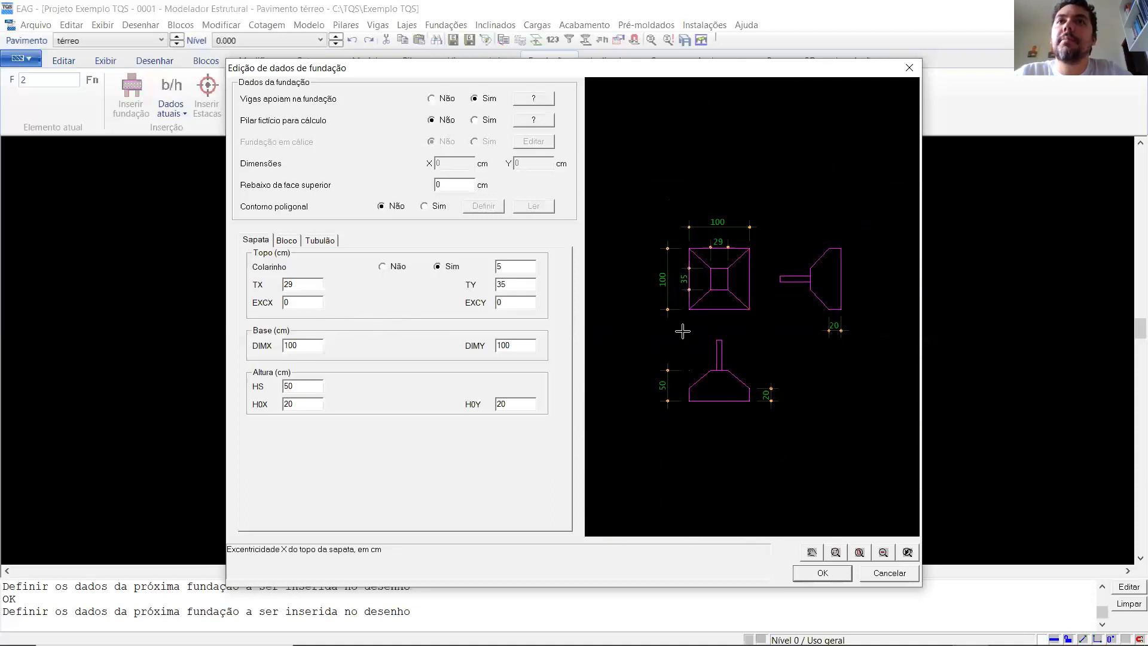
left_click(820, 574)
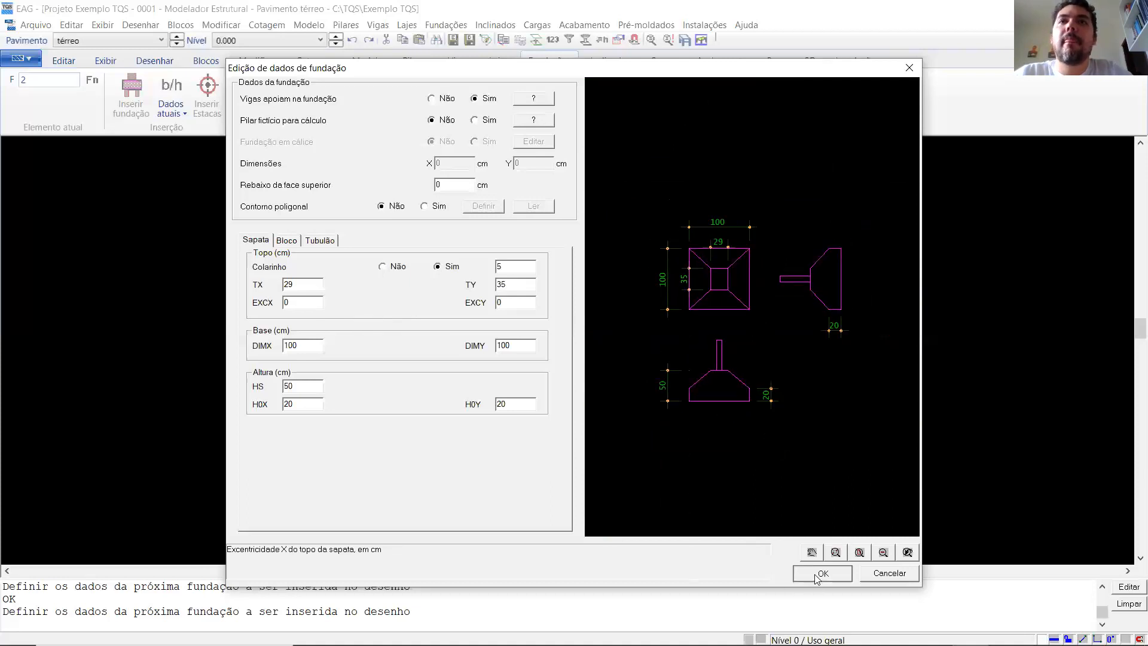
left_click(687, 468)
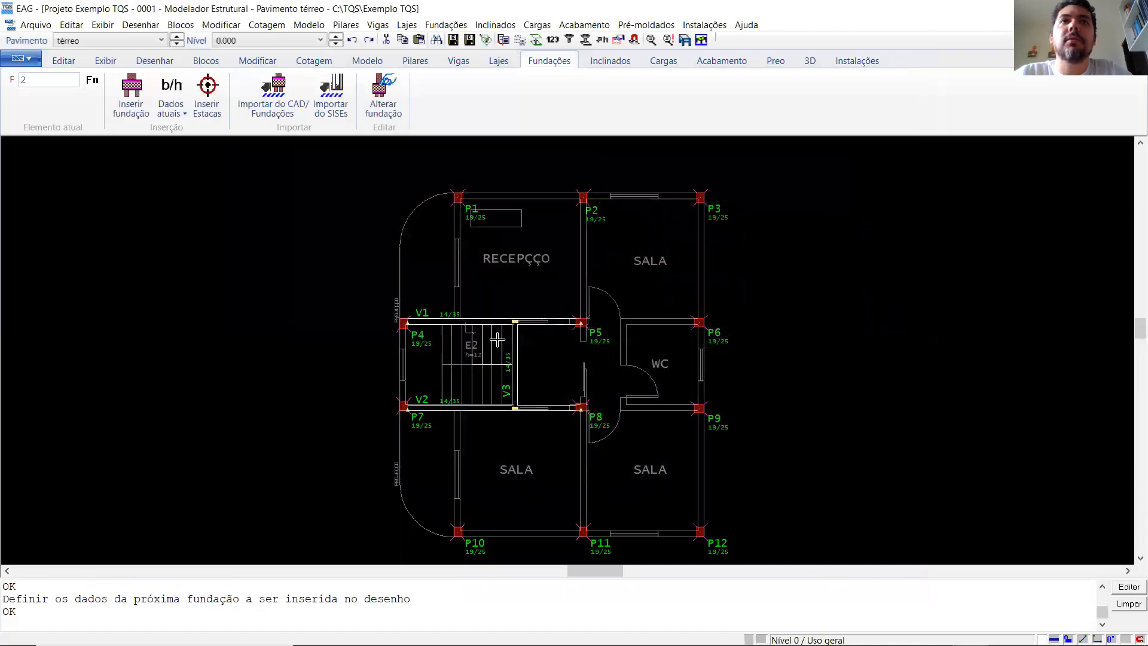
- Try to insert the footing at the centre of pillar P1 with P1 as its supported pillar
scroll(415, 270, "down", 2)
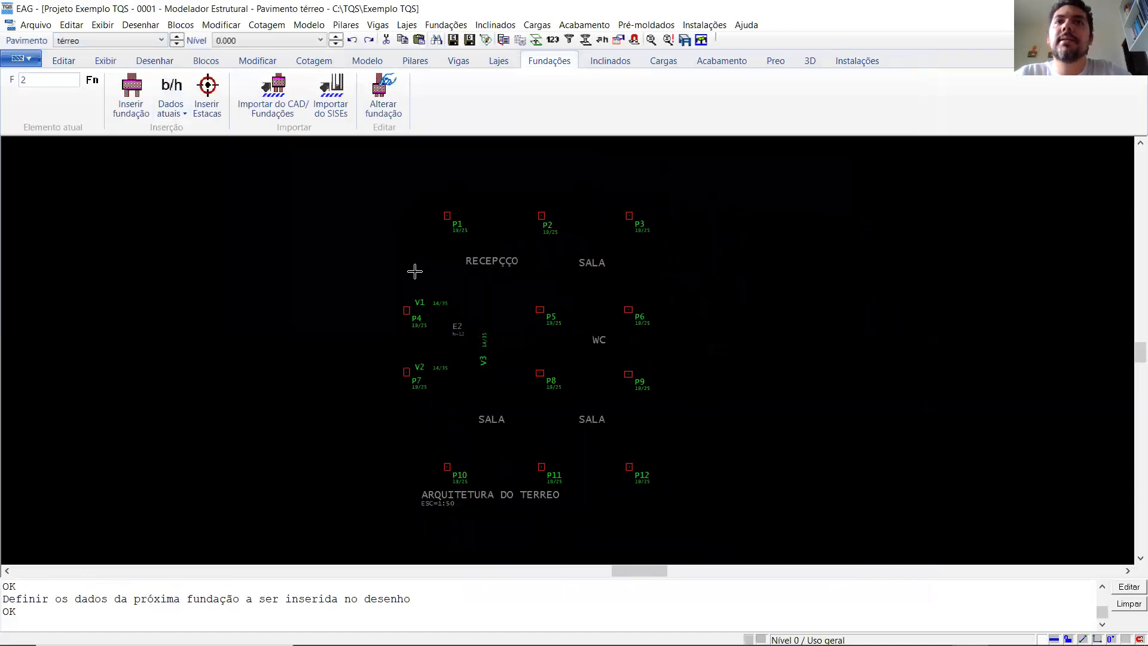
scroll(437, 363, "up", 1)
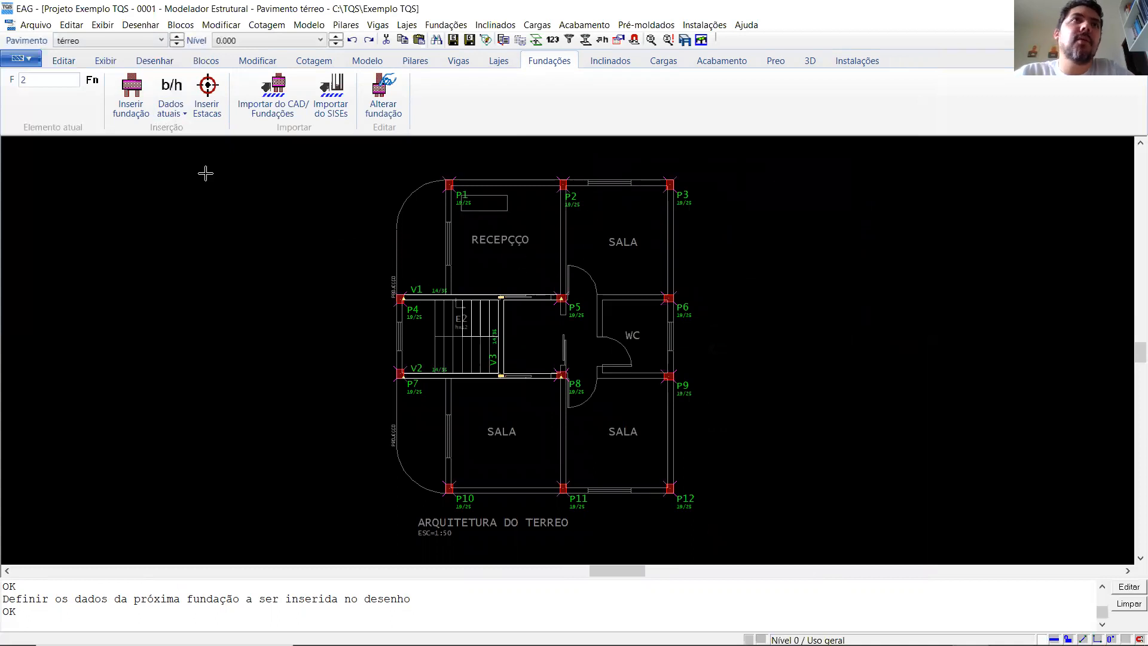
left_click(126, 96)
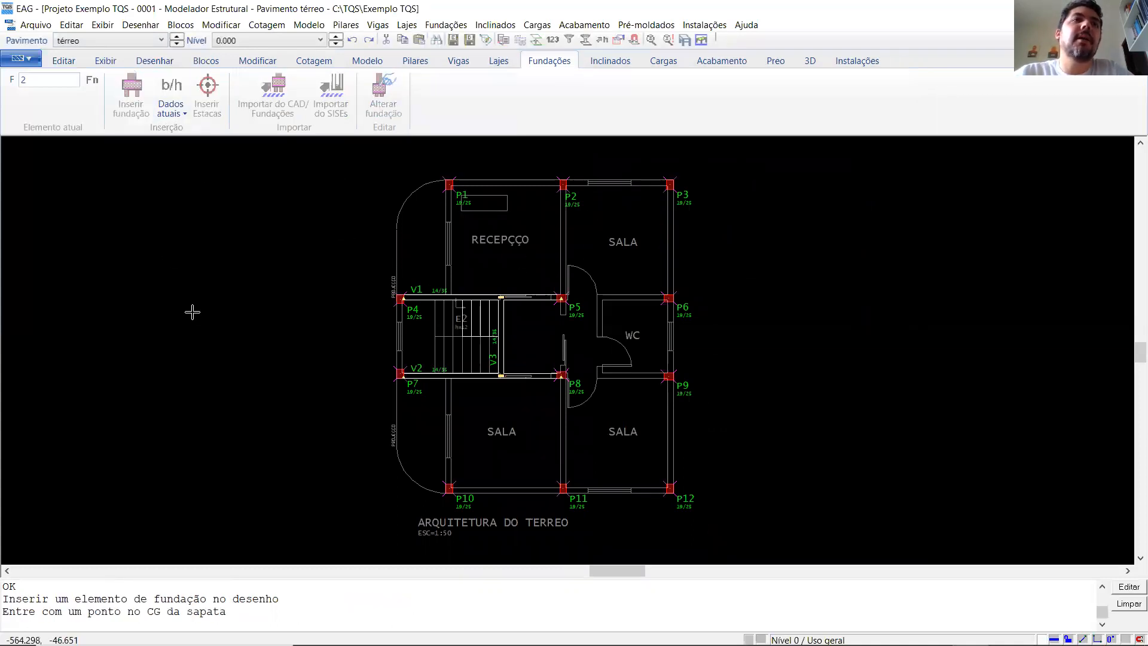
scroll(416, 202, "up", 4)
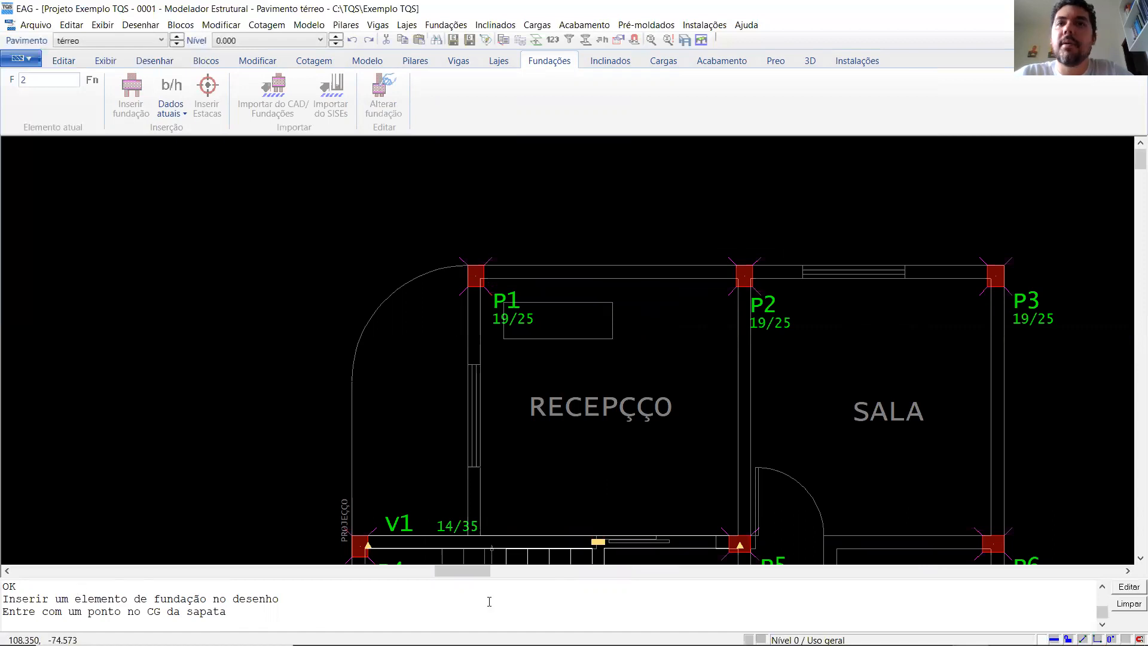
scroll(418, 178, "down", 1)
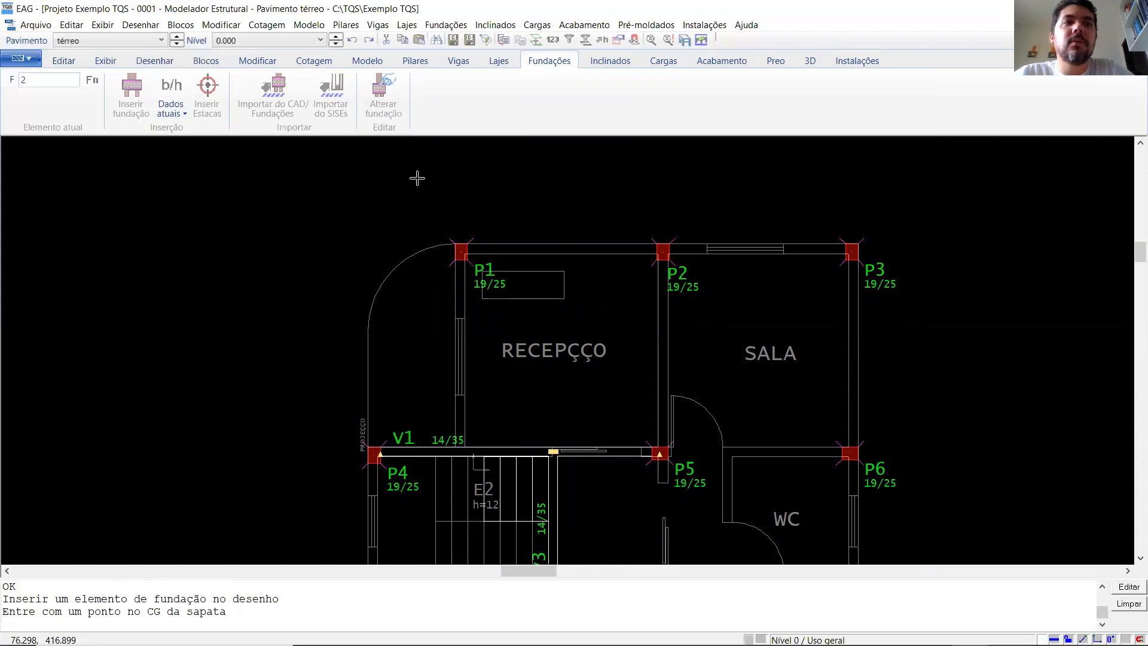
key("Return")
scroll(443, 256, "up", 5)
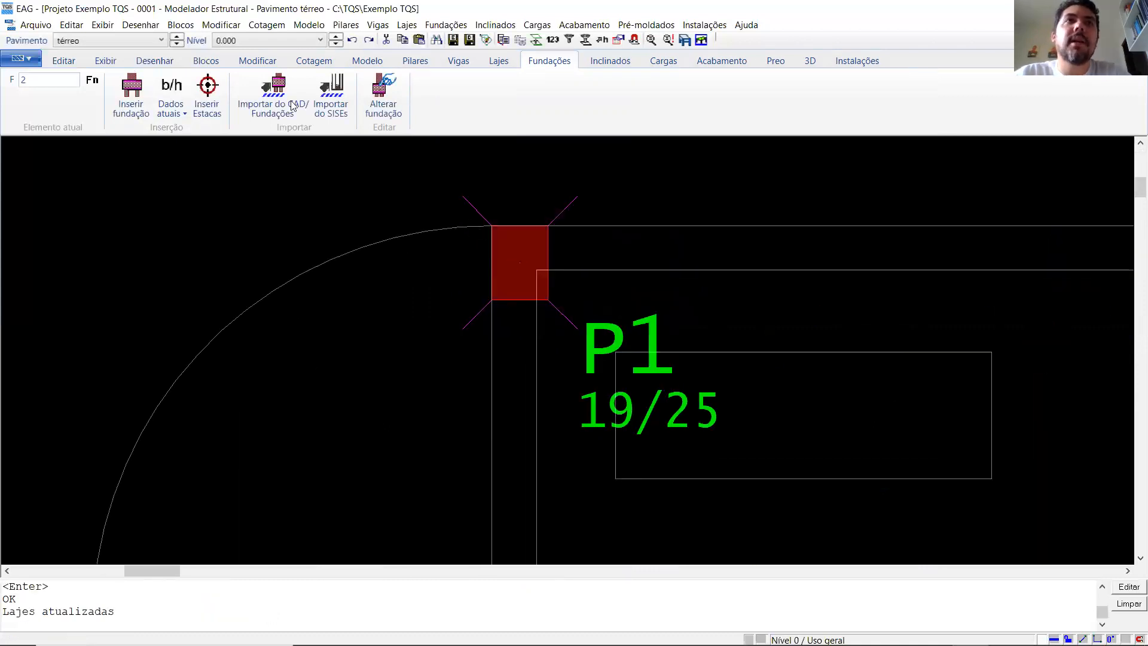
left_click(514, 264)
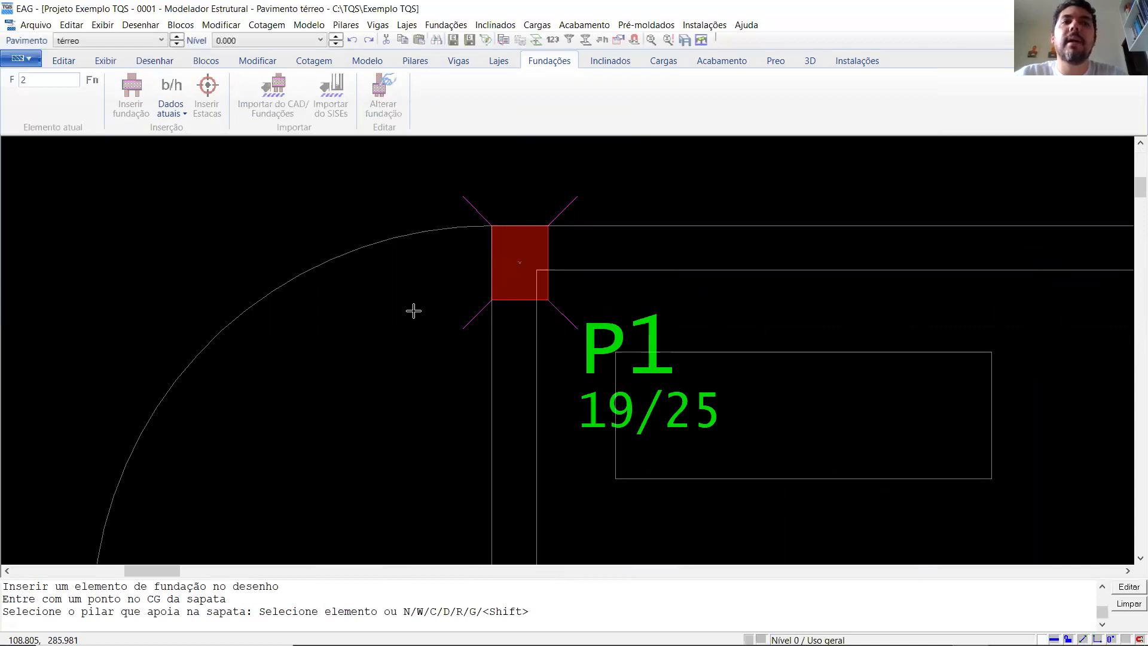
left_click(498, 299)
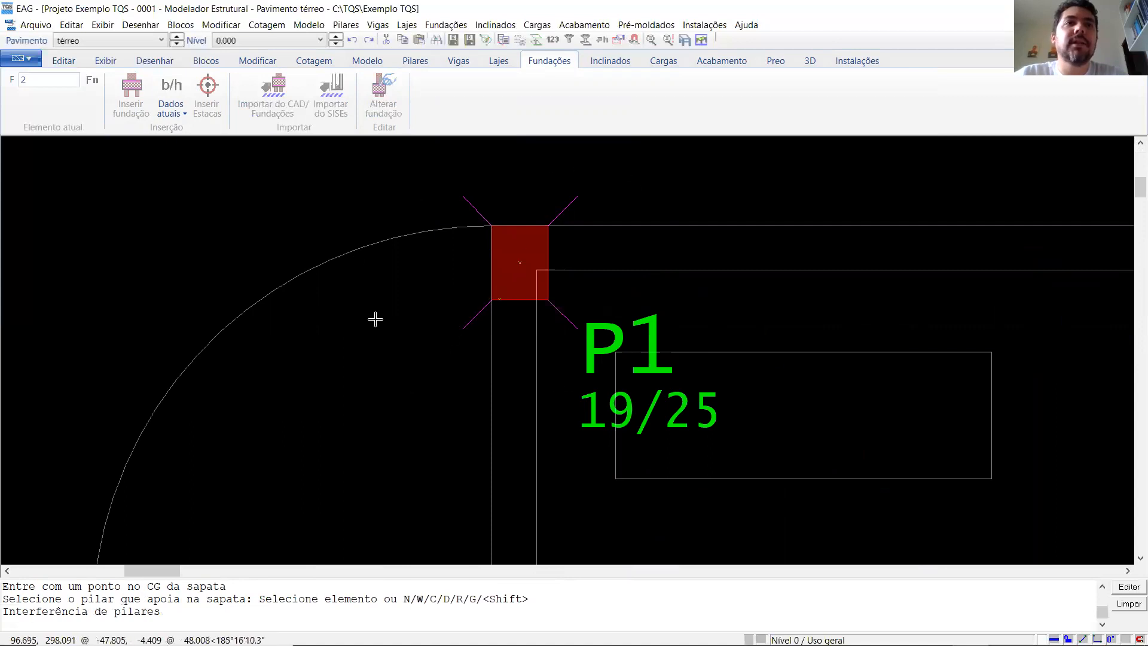
key("Escape")
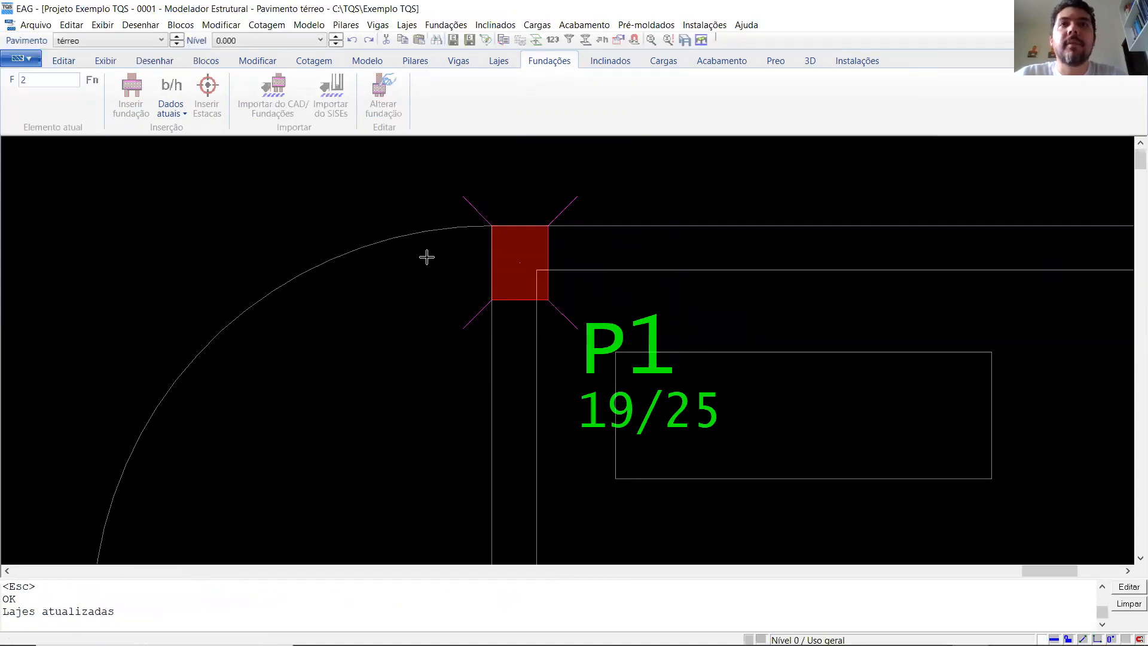
- Change the model data of pillar P1 so that it starts "Em pilar/bloco/sapata/tubulão"
scroll(406, 253, "down", 5)
scroll(406, 254, "up", 5)
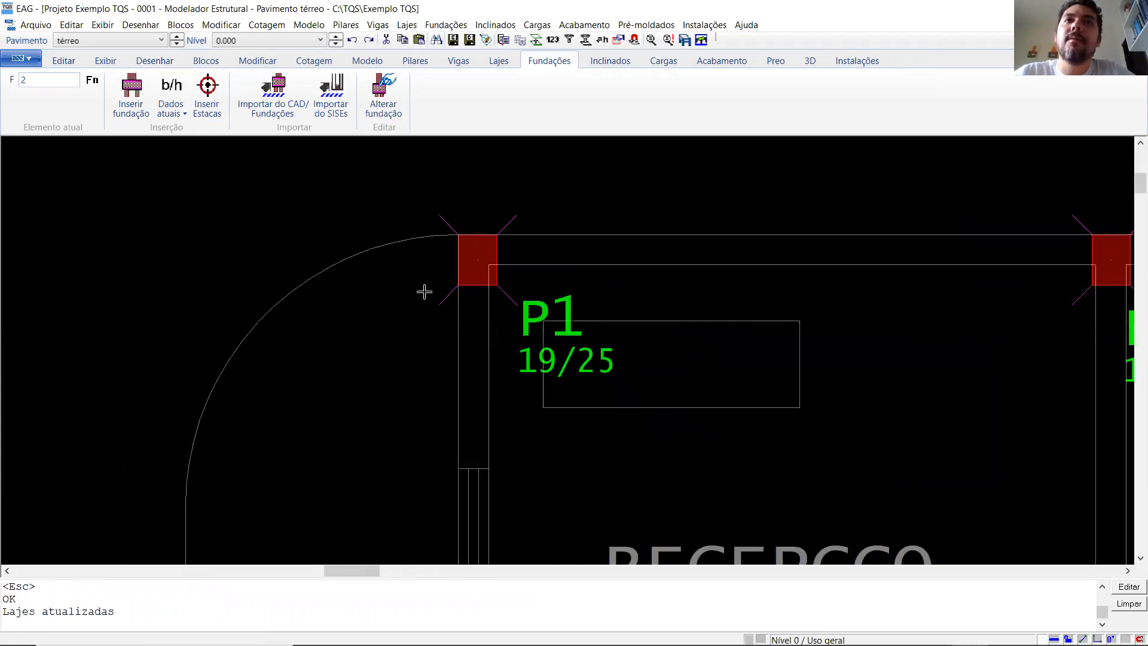
double_click(571, 317)
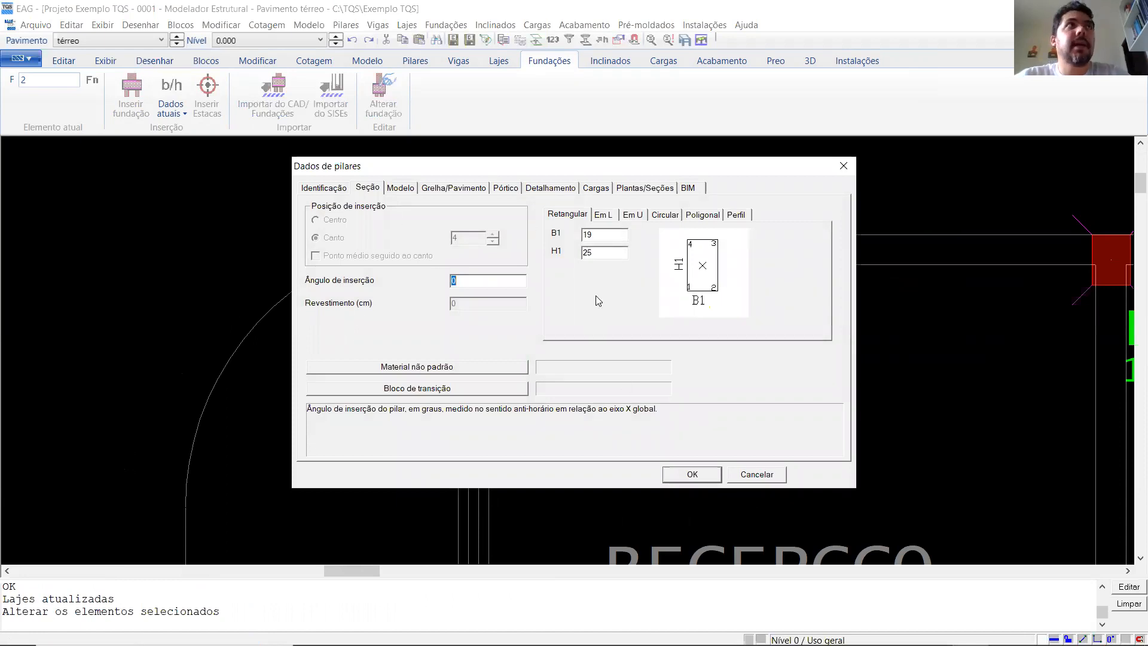
left_click(402, 188)
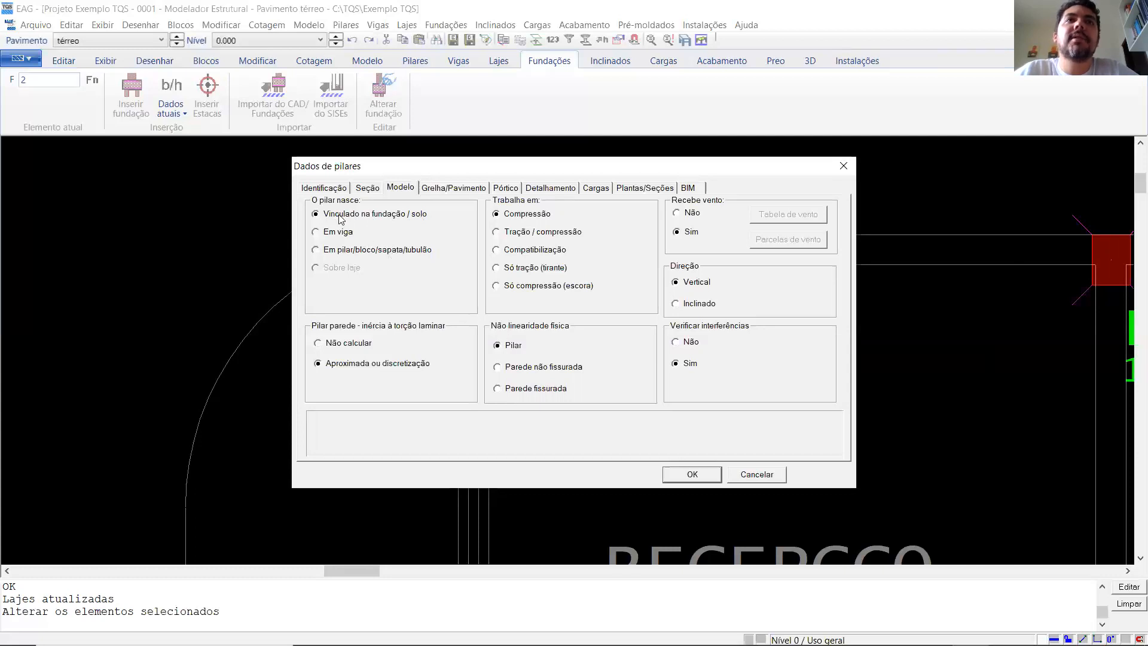
left_click(316, 251)
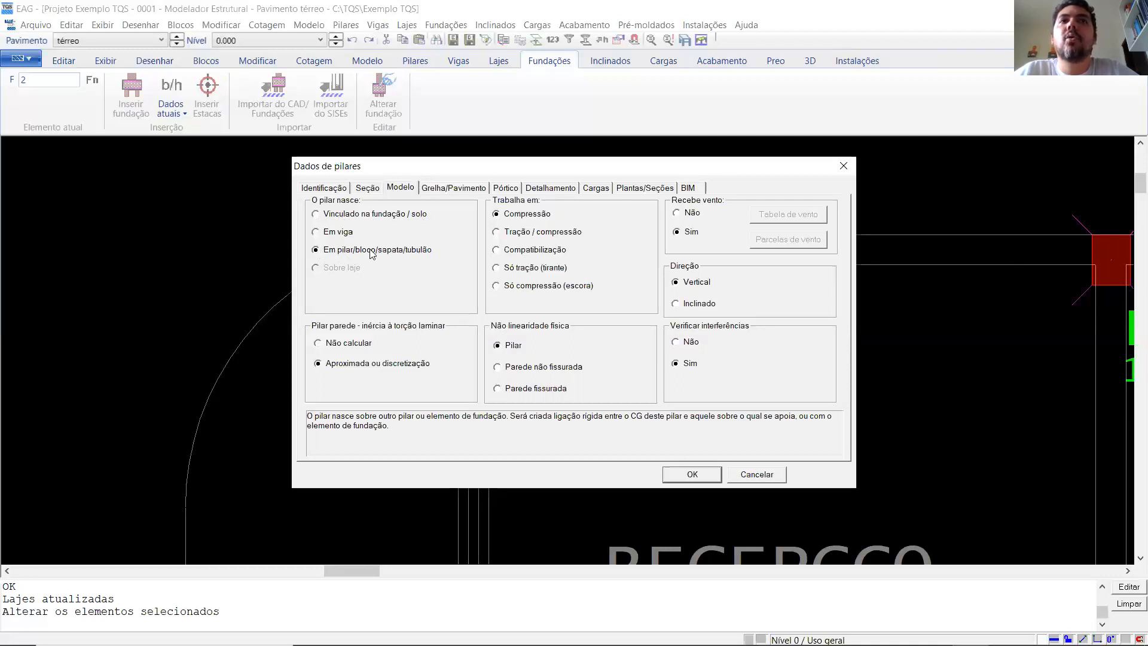
left_click(692, 474)
- Insert the footing at the centre of pillar P1 and select P1 as the pillar it supports
scroll(362, 311, "down", 5)
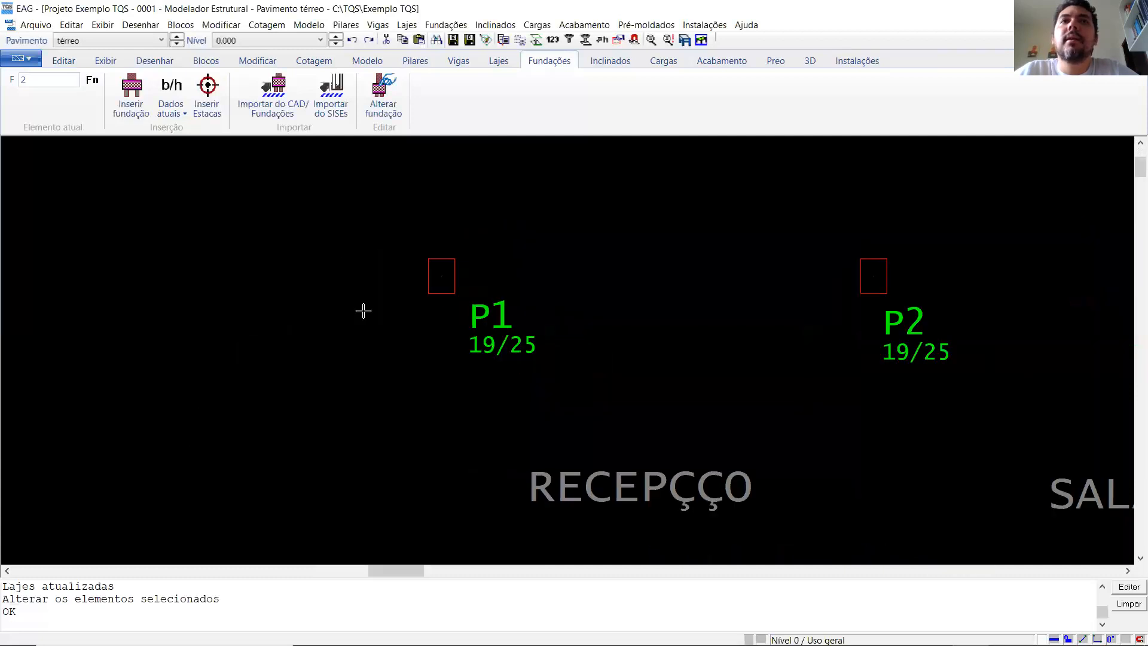
left_click(131, 111)
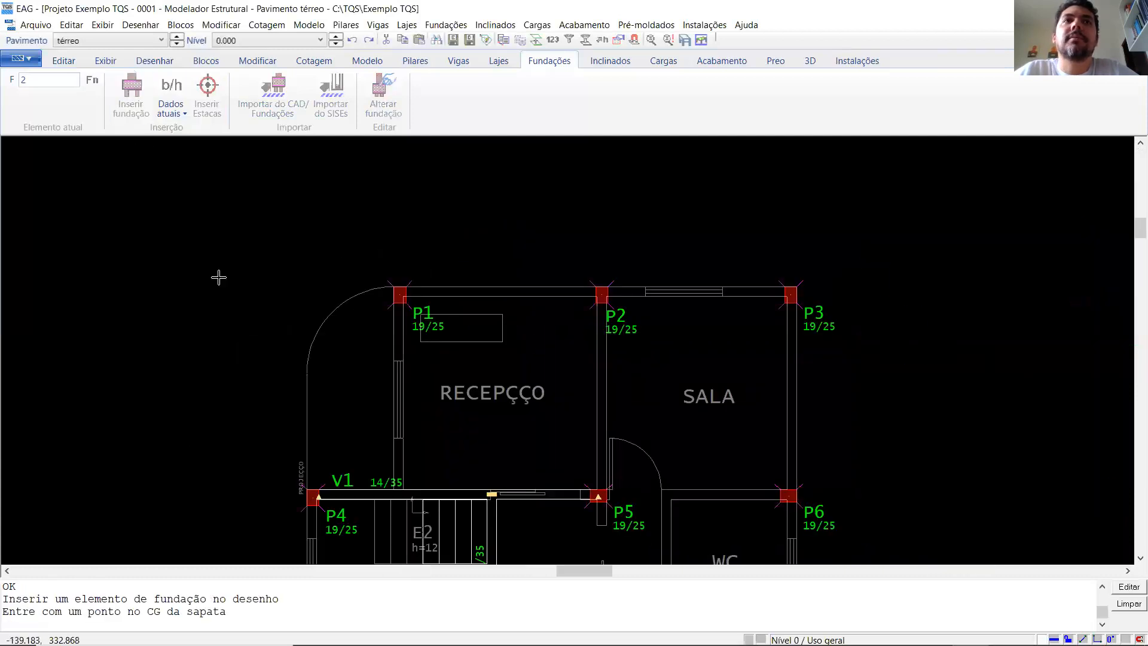
scroll(385, 310, "up", 3)
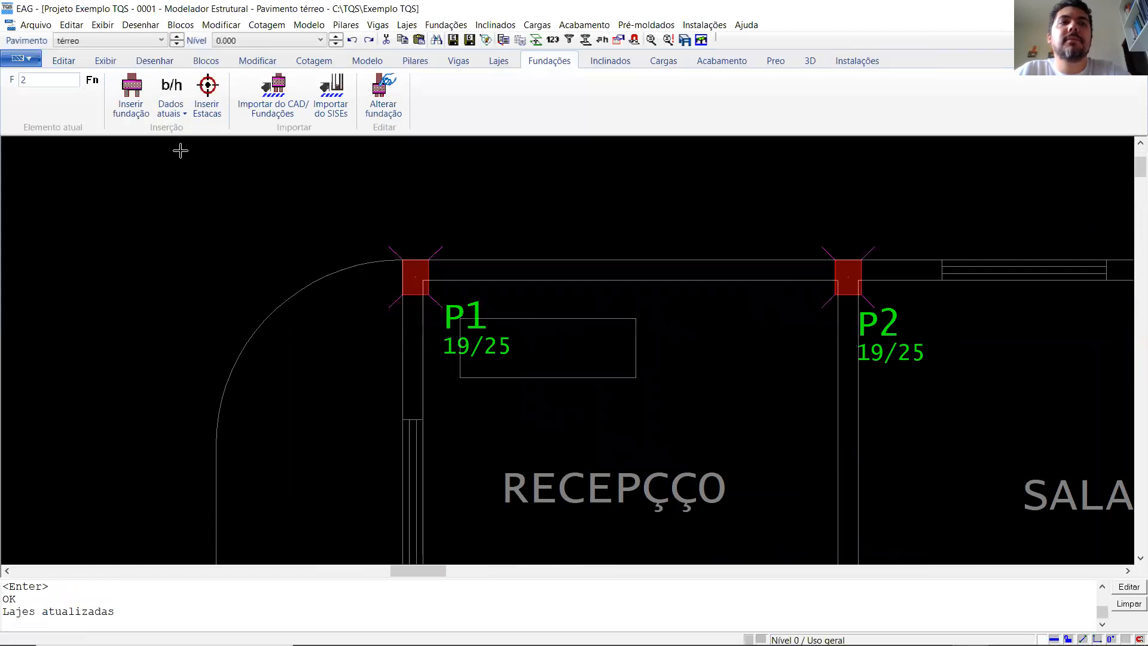
left_click(132, 98)
left_click(414, 277)
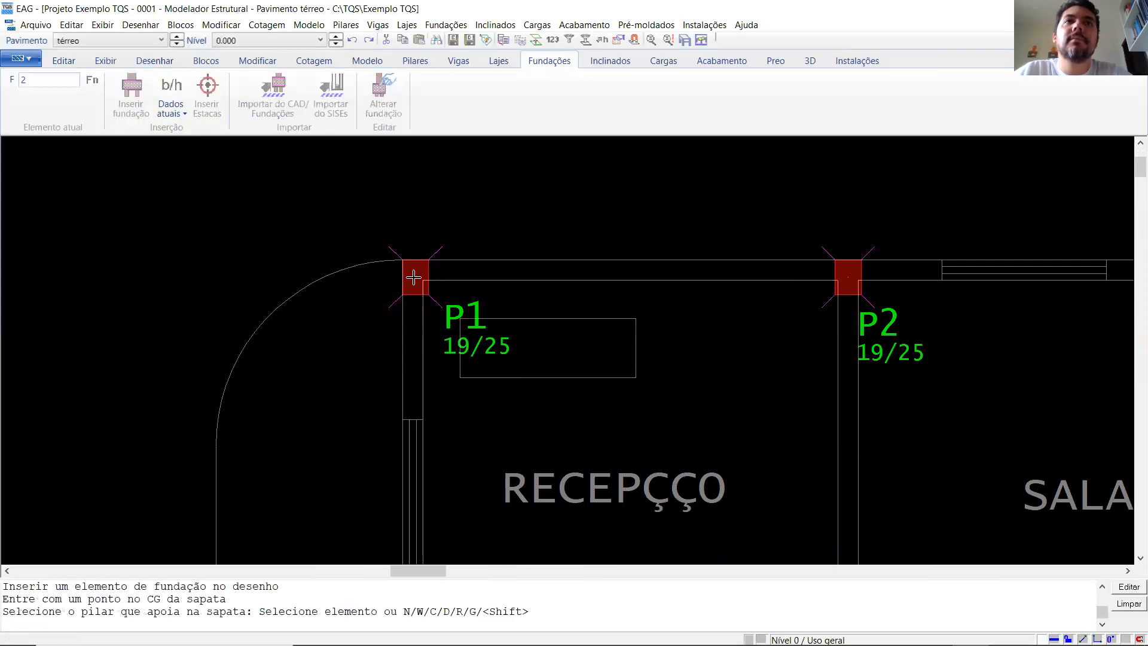
left_click(415, 281)
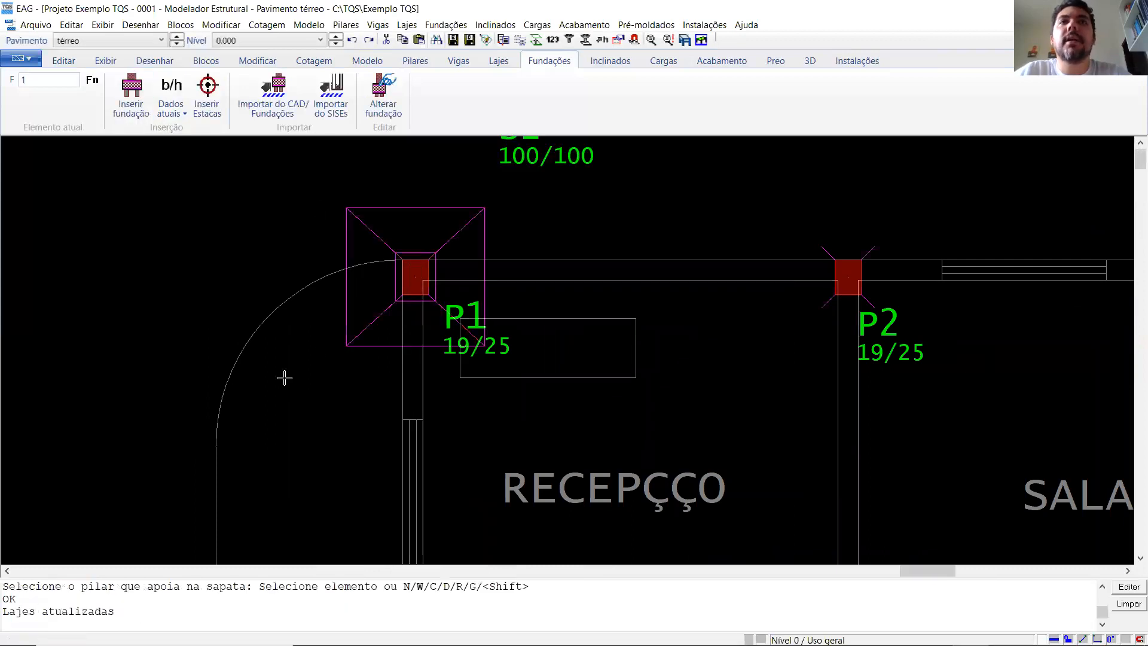
- Undo the insertion of the footing under pillar P1
scroll(278, 379, "down", 6)
scroll(513, 419, "up", 2)
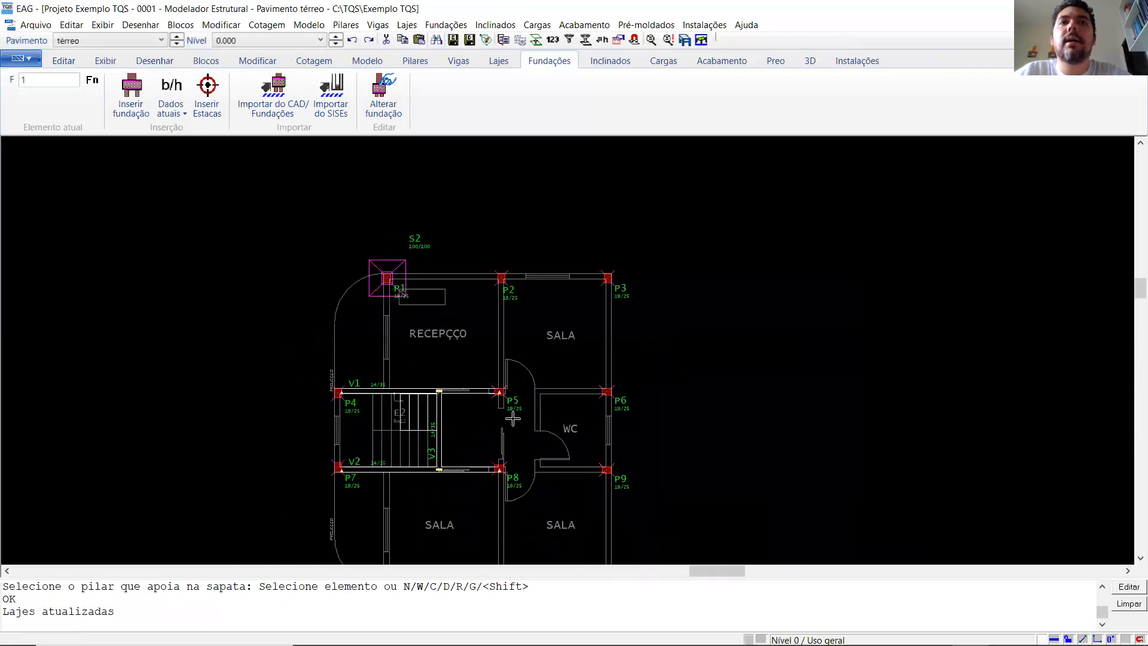
scroll(510, 262, "down", 1)
key("ctrl+z")
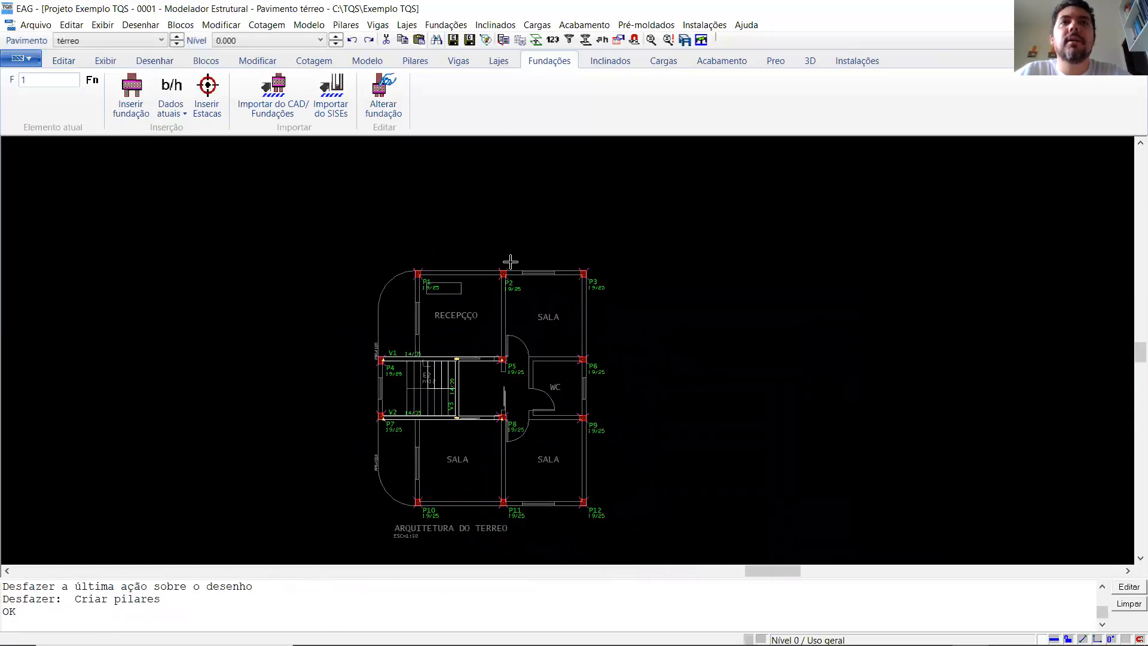
- Alter the general data of all pillars P1 to P12 together so that they start "Em pilar/bloco/sapata/tubulão"
scroll(468, 263, "up", 1)
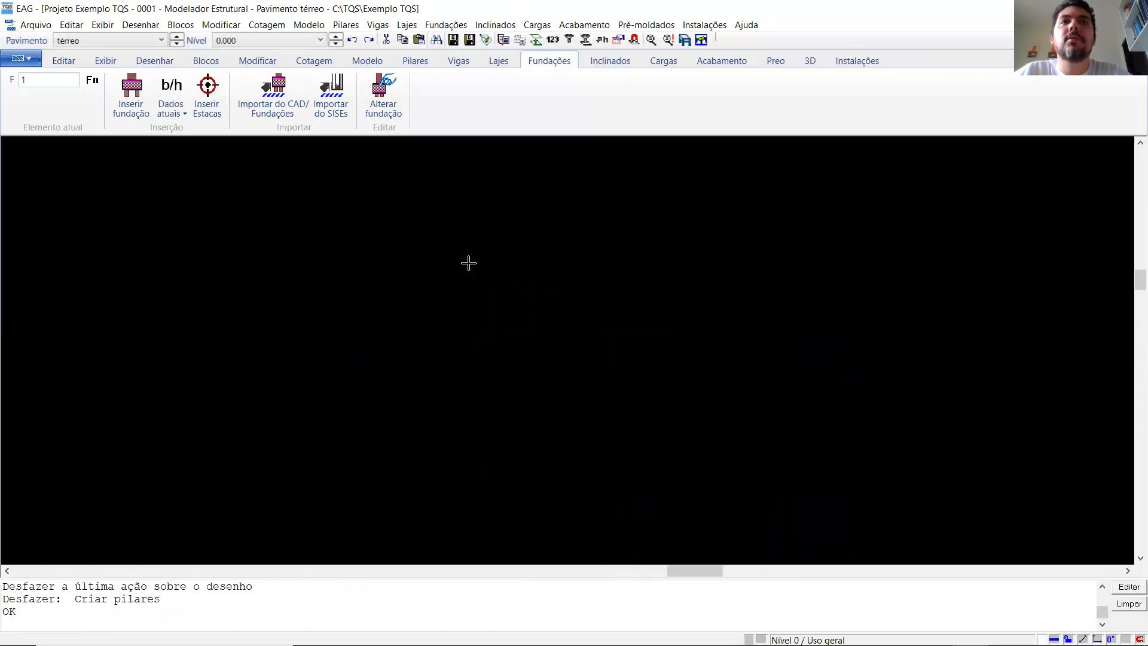
left_click(345, 25)
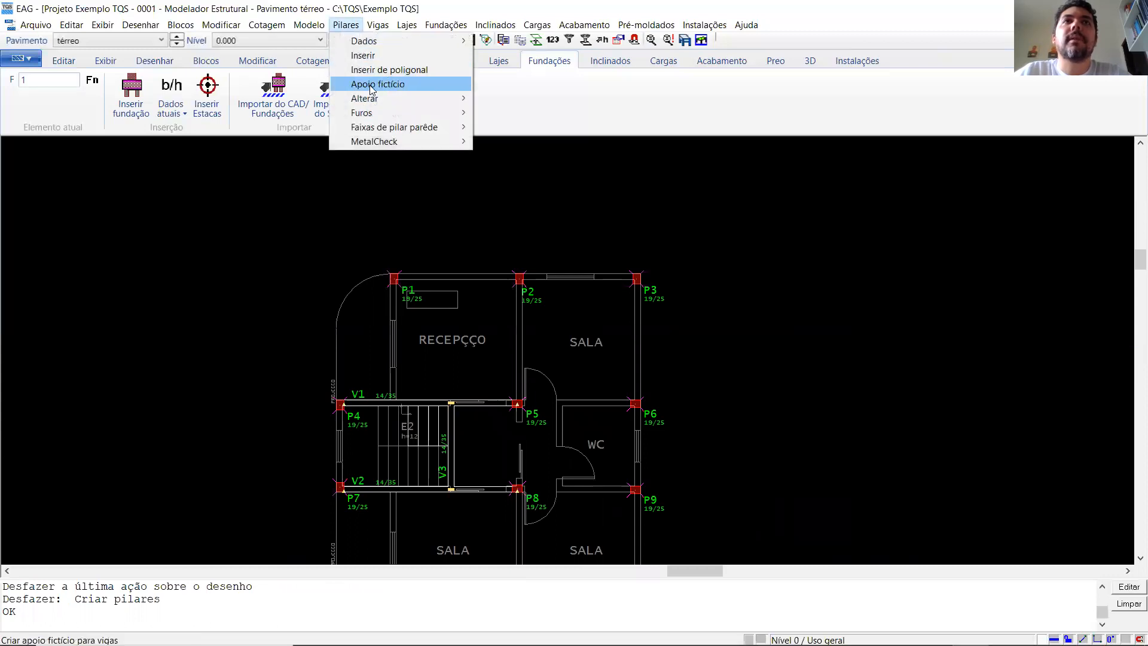
mouse_move(366, 41)
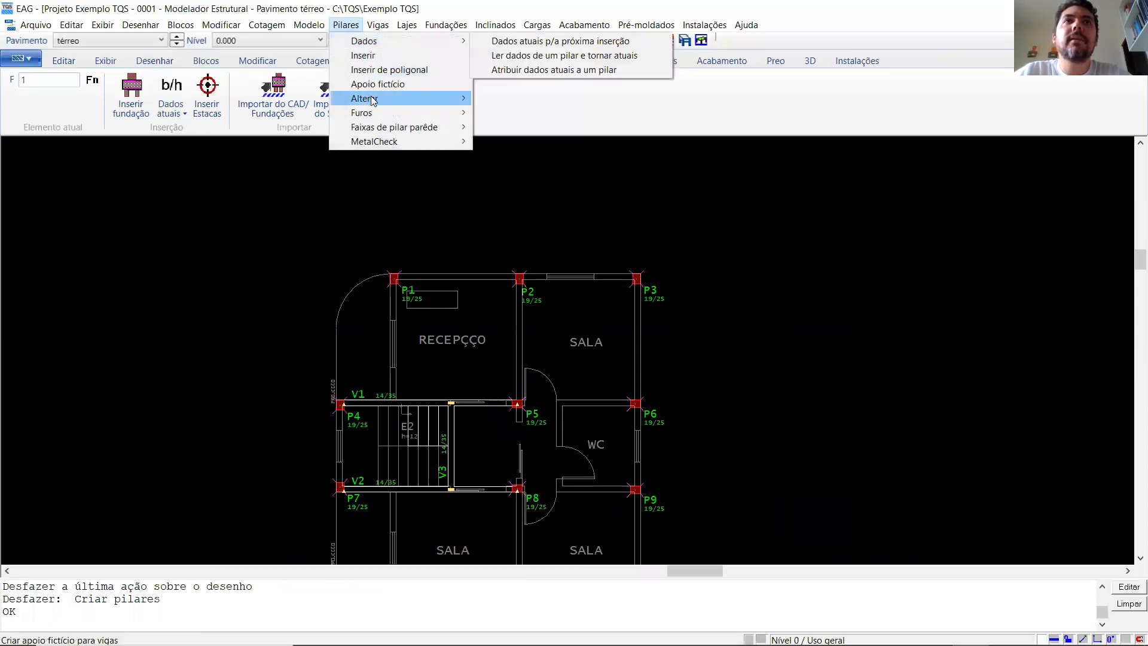
mouse_move(372, 99)
left_click(523, 101)
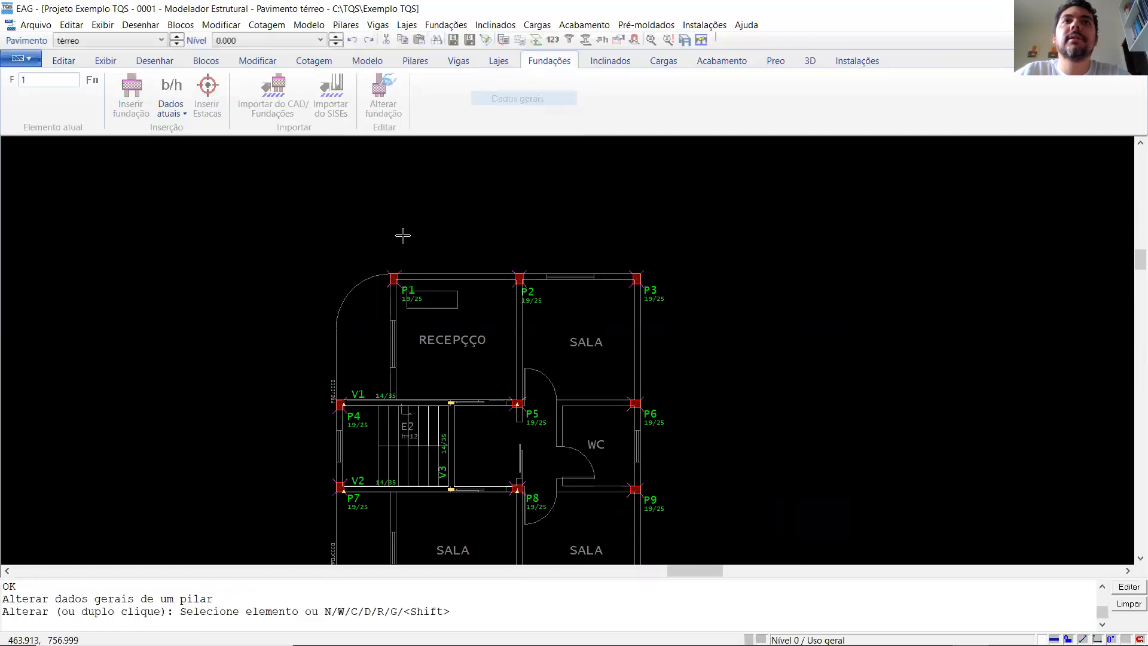
scroll(305, 215, "down", 2)
left_click(290, 217)
left_click(612, 520)
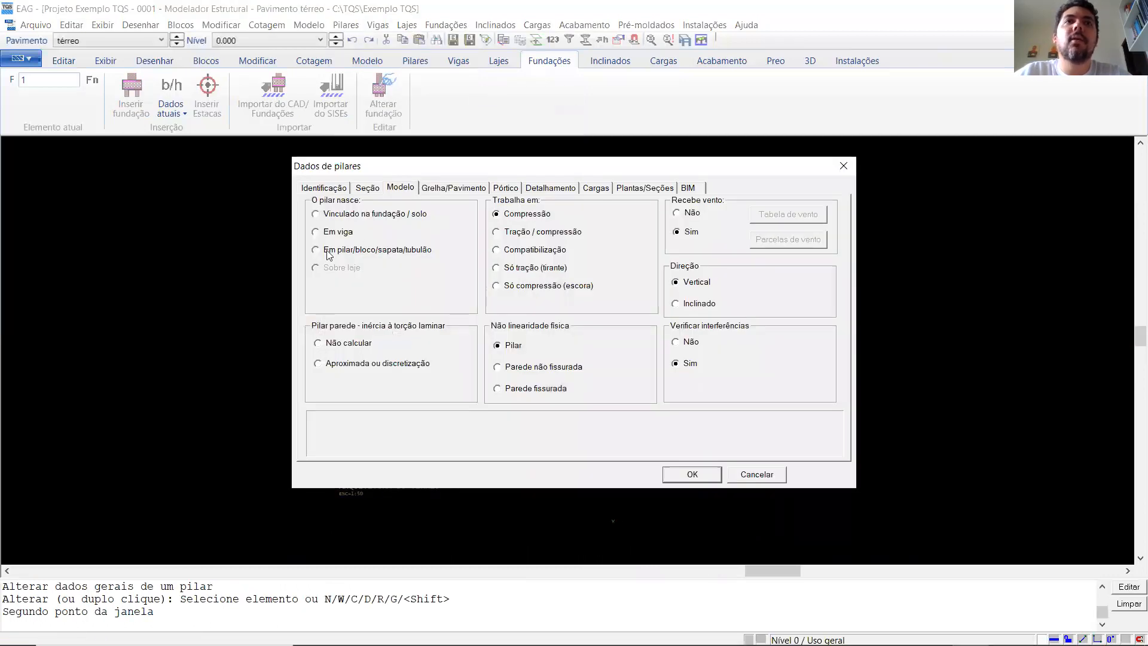
left_click(328, 253)
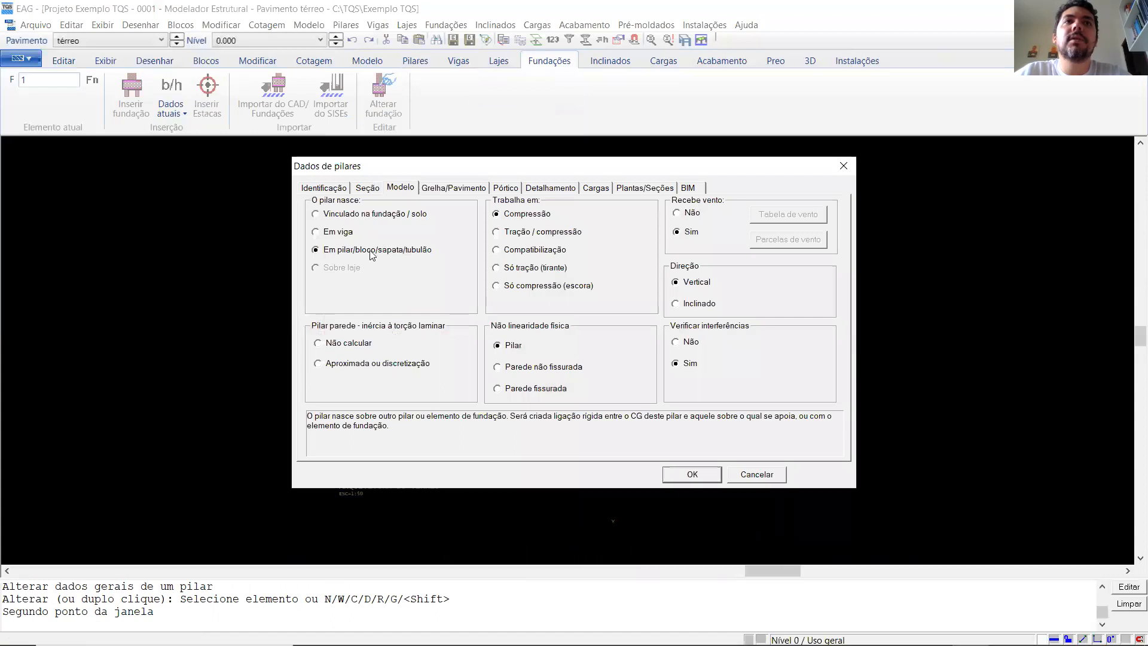
left_click(692, 474)
- Insert a 100/100 footing at the centre of pillar P1, with P1 as its supported pillar
scroll(303, 423, "up", 1)
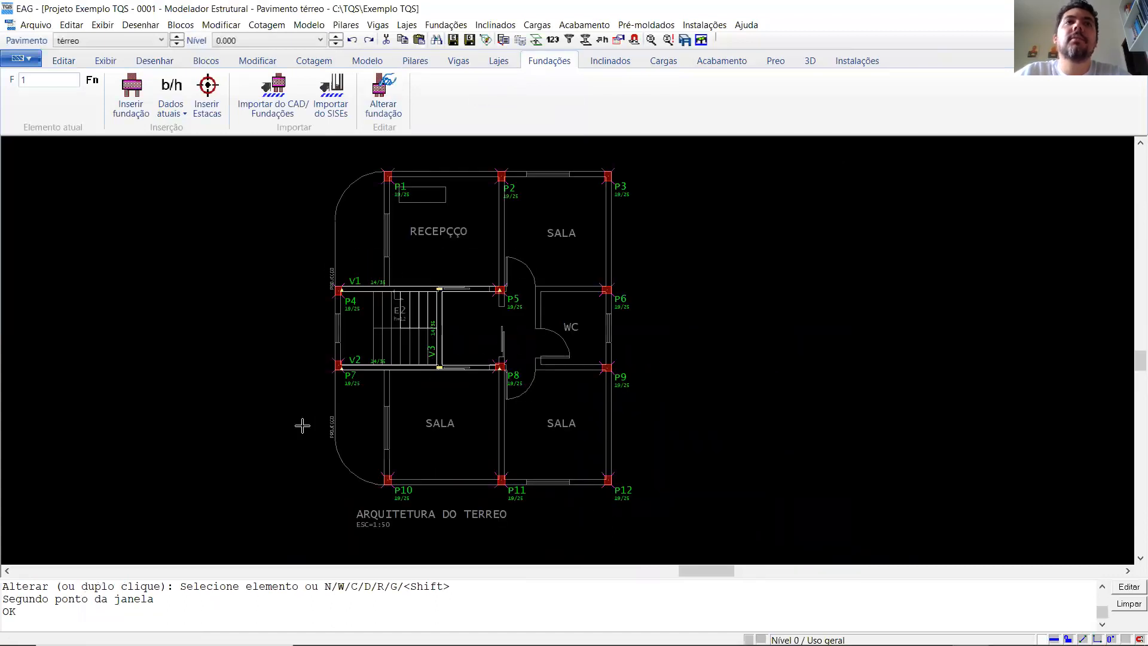
scroll(303, 426, "down", 2)
scroll(291, 323, "up", 1)
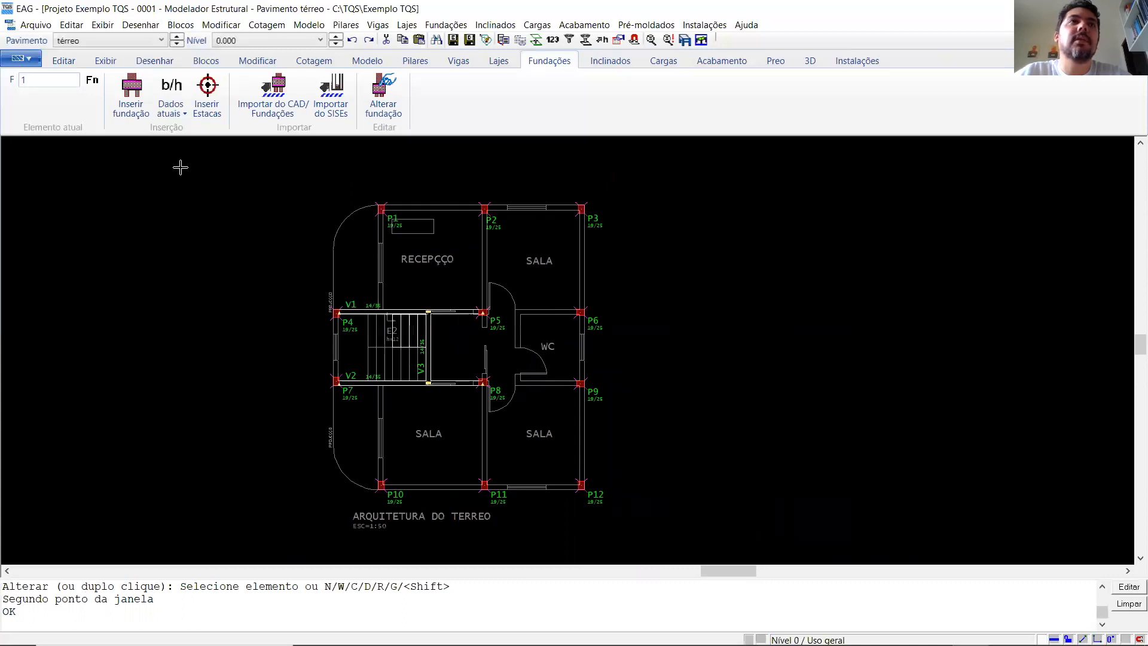
left_click(131, 96)
scroll(385, 214, "up", 2)
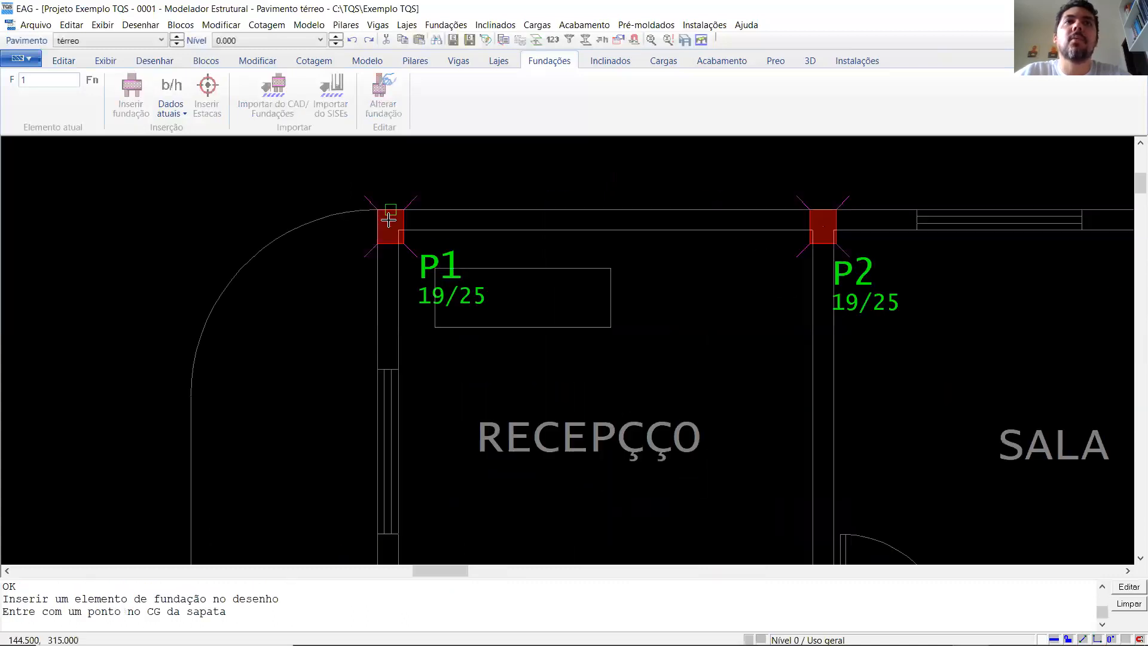
left_click(388, 220)
left_click(389, 226)
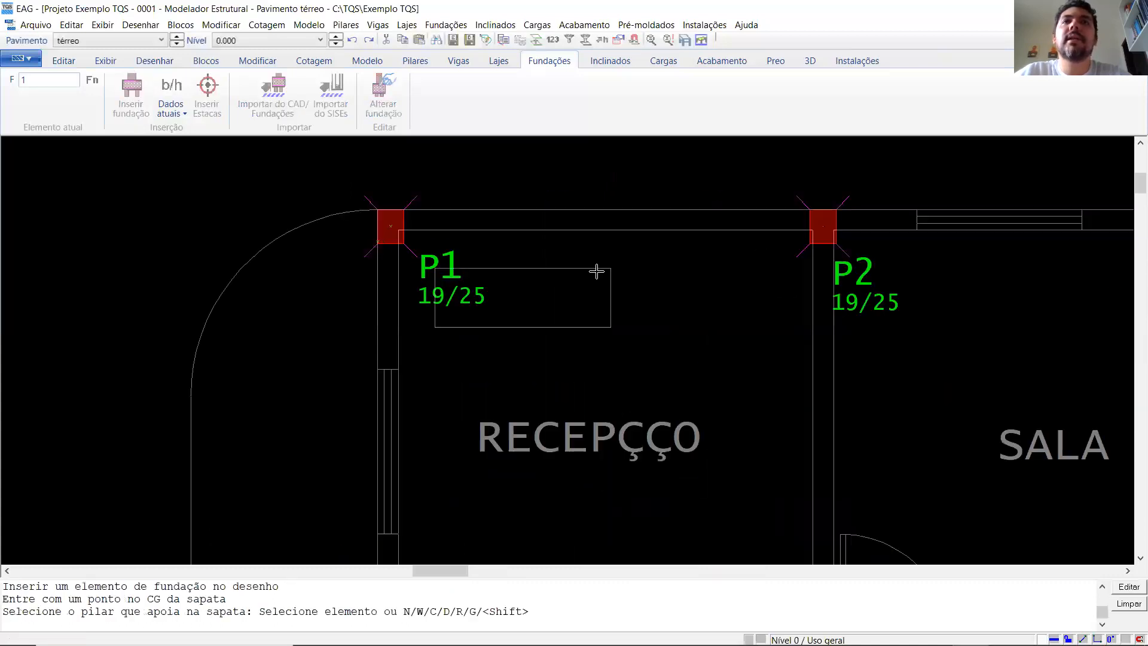
- Insert 100/100 footings at the centres of pillars P2 and P3, each supporting its own pillar
left_click(821, 229)
left_click(822, 229)
scroll(397, 290, "down", 2)
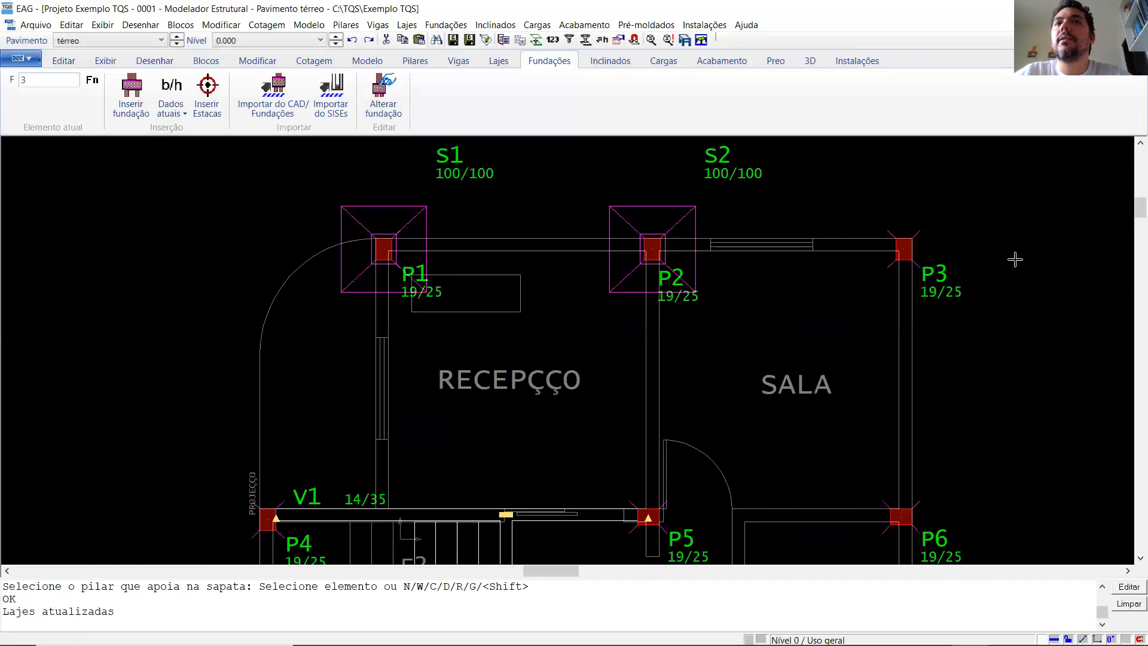
scroll(1015, 259, "up", 2)
left_click(584, 228)
left_click(583, 228)
- Insert footings at the centres of pillars P4 and P5 beside beam V1, each assigned to its own pillar
scroll(616, 199, "down", 4)
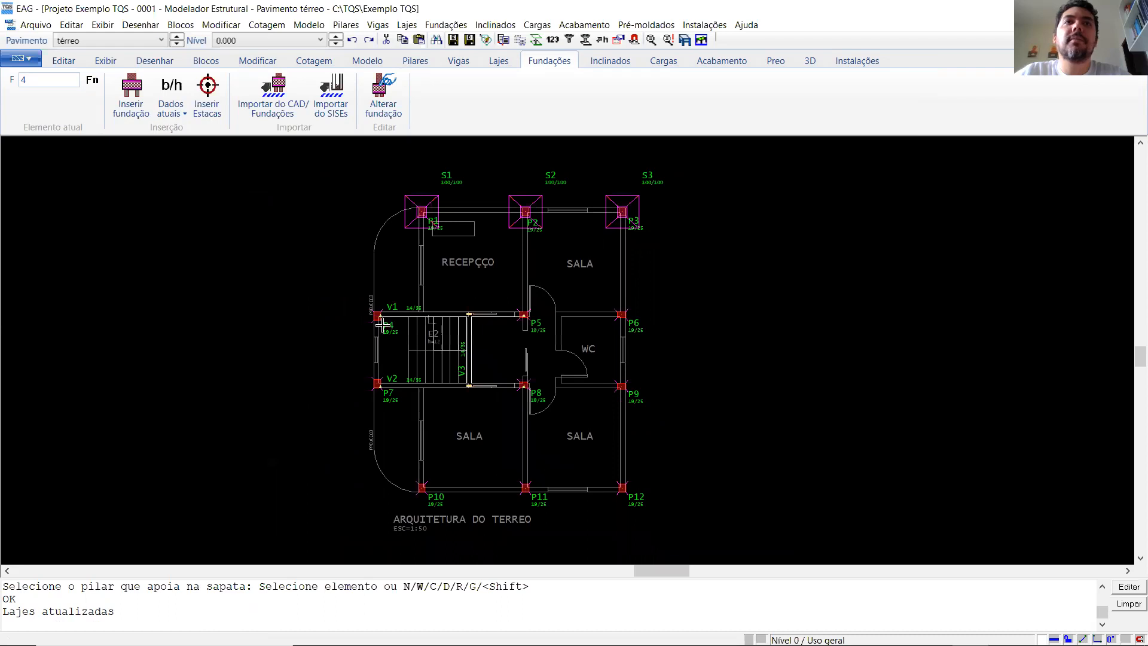
scroll(383, 324, "up", 4)
left_click(342, 308)
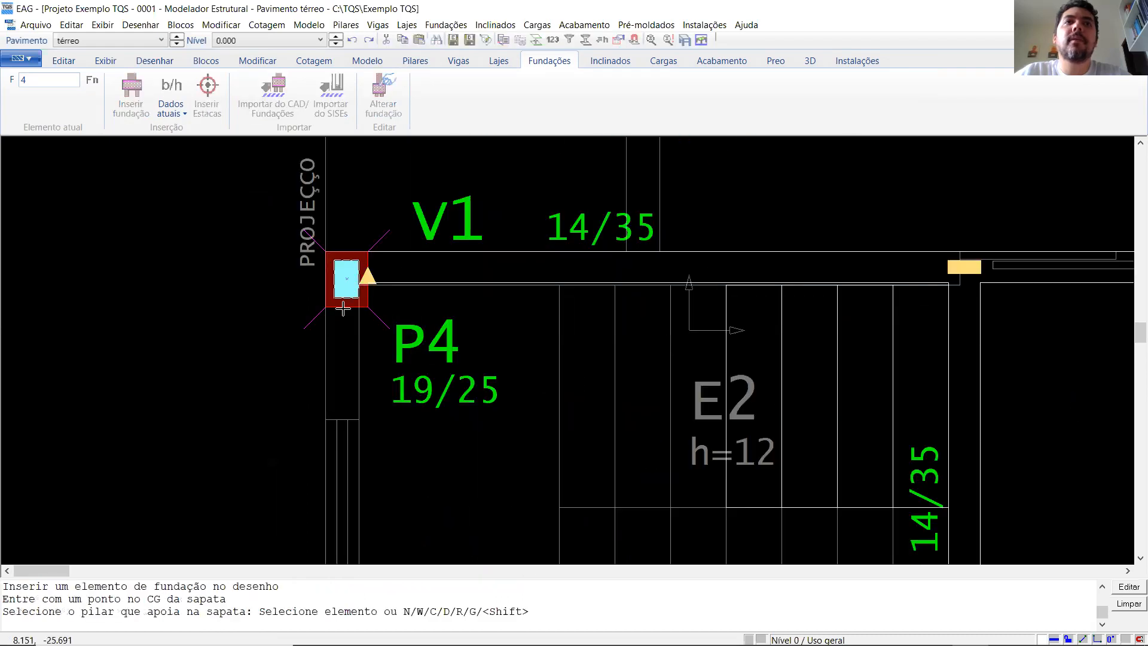
left_click(342, 308)
scroll(226, 305, "down", 3)
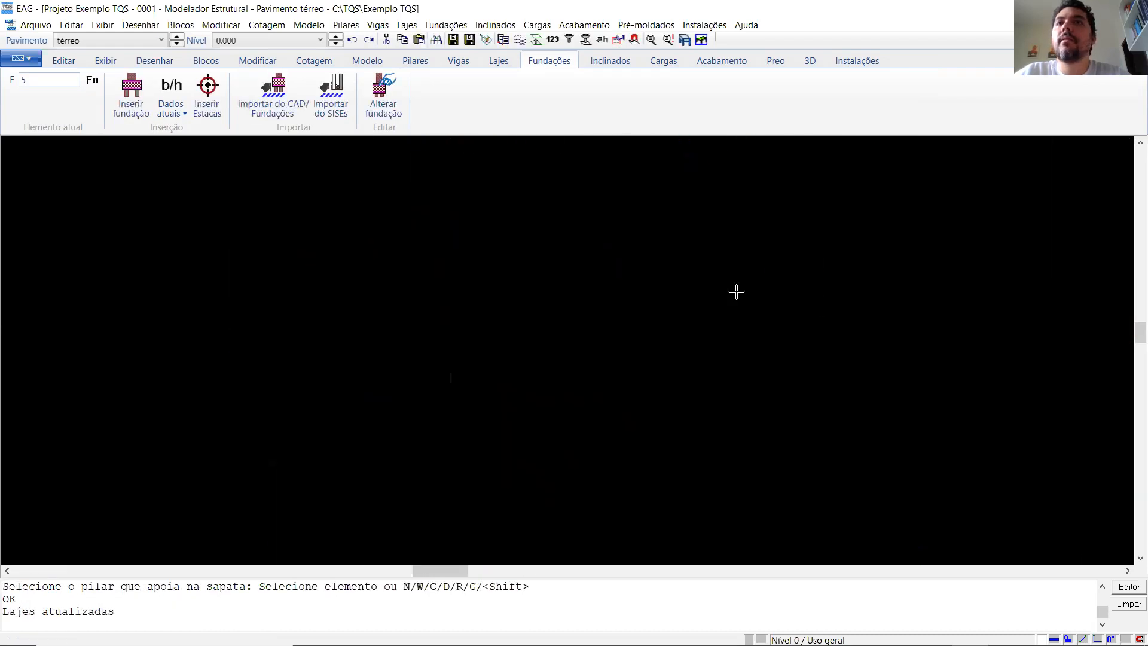
scroll(737, 292, "up", 3)
left_click(772, 278)
left_click(772, 282)
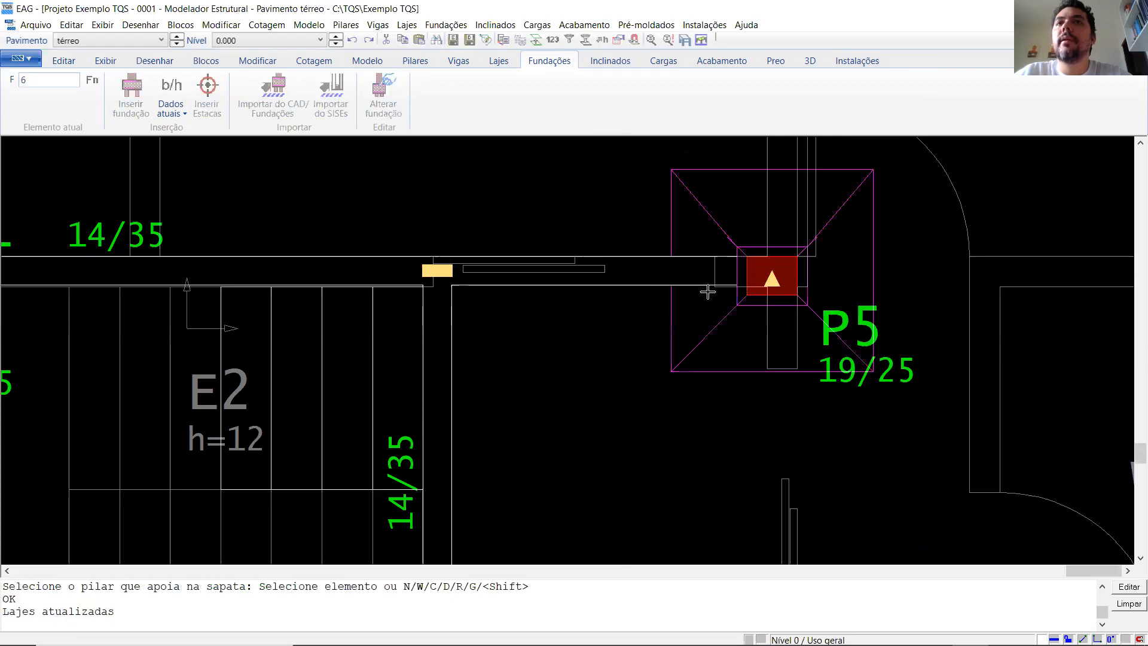
- Insert a footing at the centre of pillar P6 beside the WC, with P6 as its supported pillar
scroll(708, 292, "down", 3)
scroll(802, 259, "up", 4)
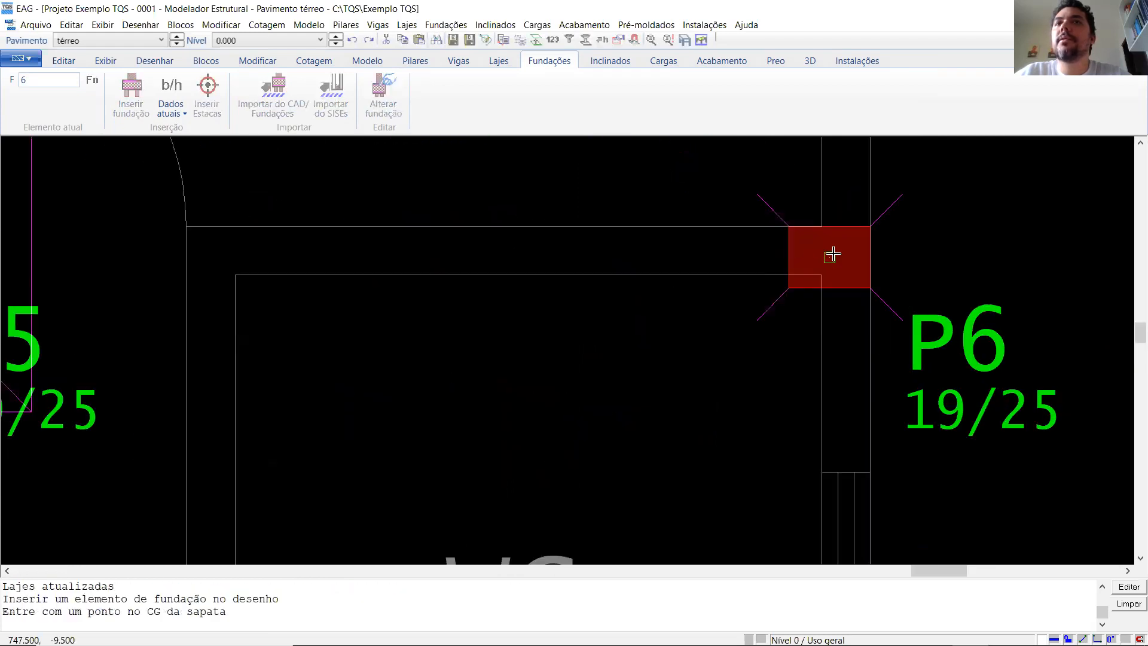
left_click(833, 255)
left_click(838, 281)
- Insert a footing at the centre of pillar P7 at the end of beam V2, with P7 as its supported pillar
scroll(751, 197, "down", 3)
scroll(560, 211, "down", 3)
scroll(164, 366, "up", 3)
scroll(200, 325, "up", 2)
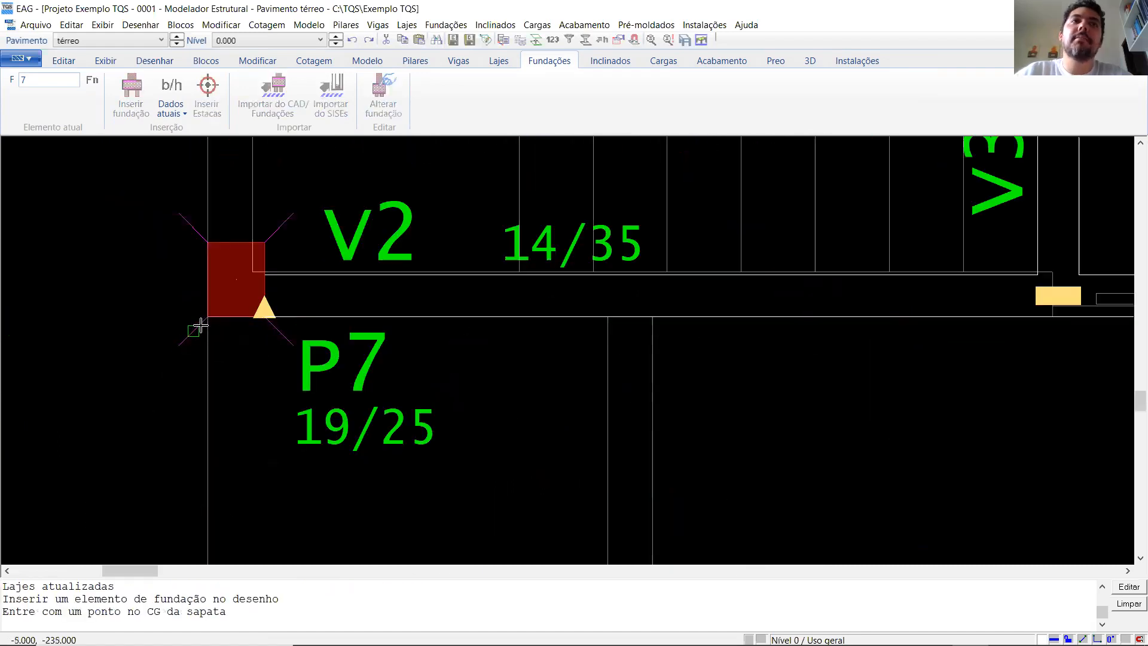
left_click(236, 279)
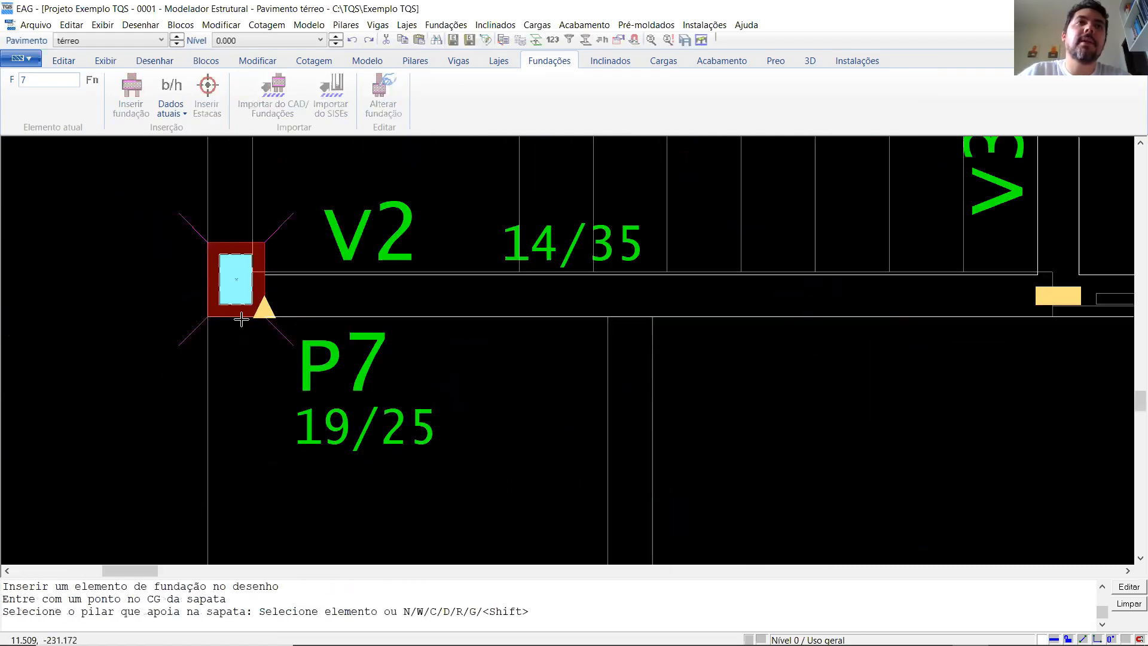
left_click(241, 320)
- Insert a footing at the centre of pillar P8 and assign P8 as the pillar resting on it
scroll(241, 328, "down", 4)
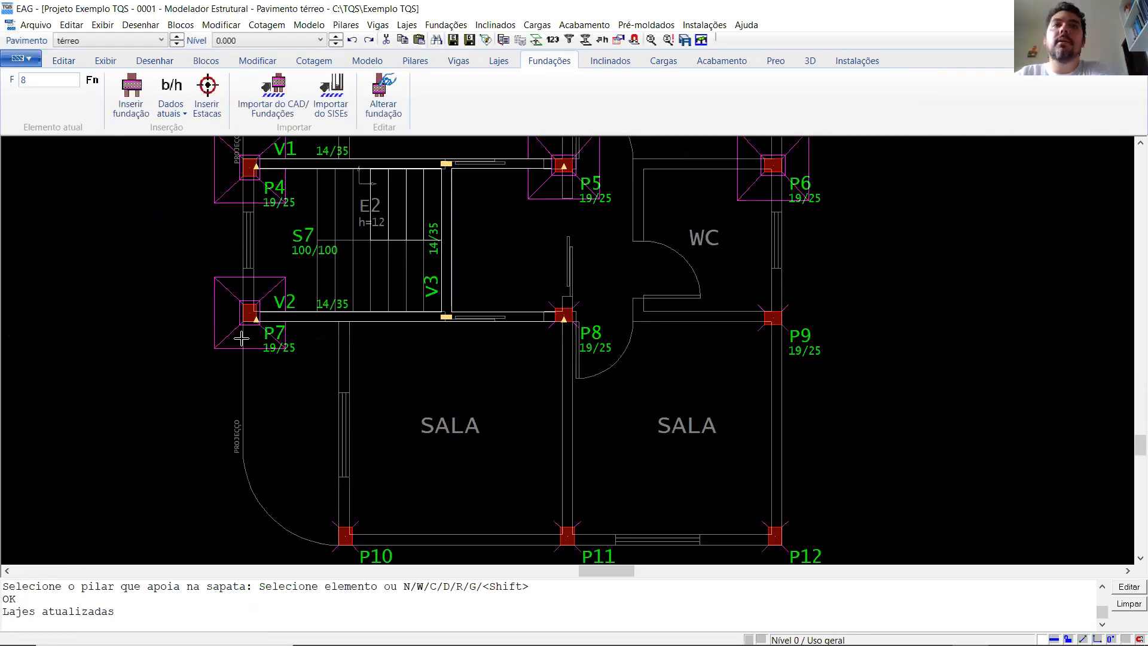
scroll(573, 321, "up", 4)
key("Return")
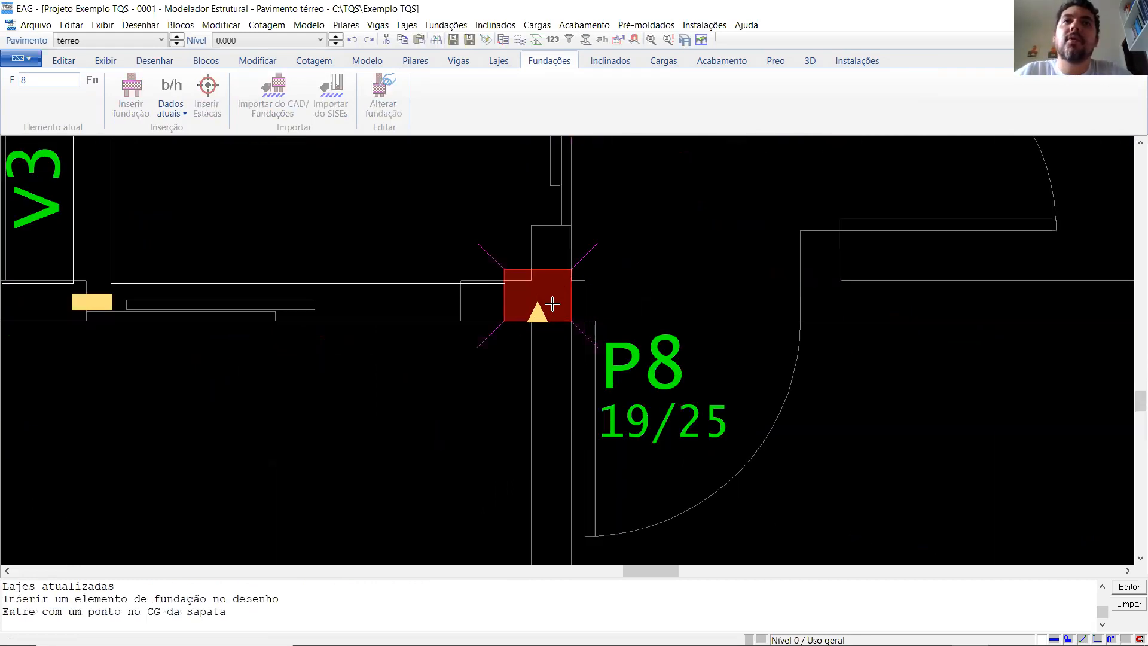
left_click(551, 303)
left_click(550, 305)
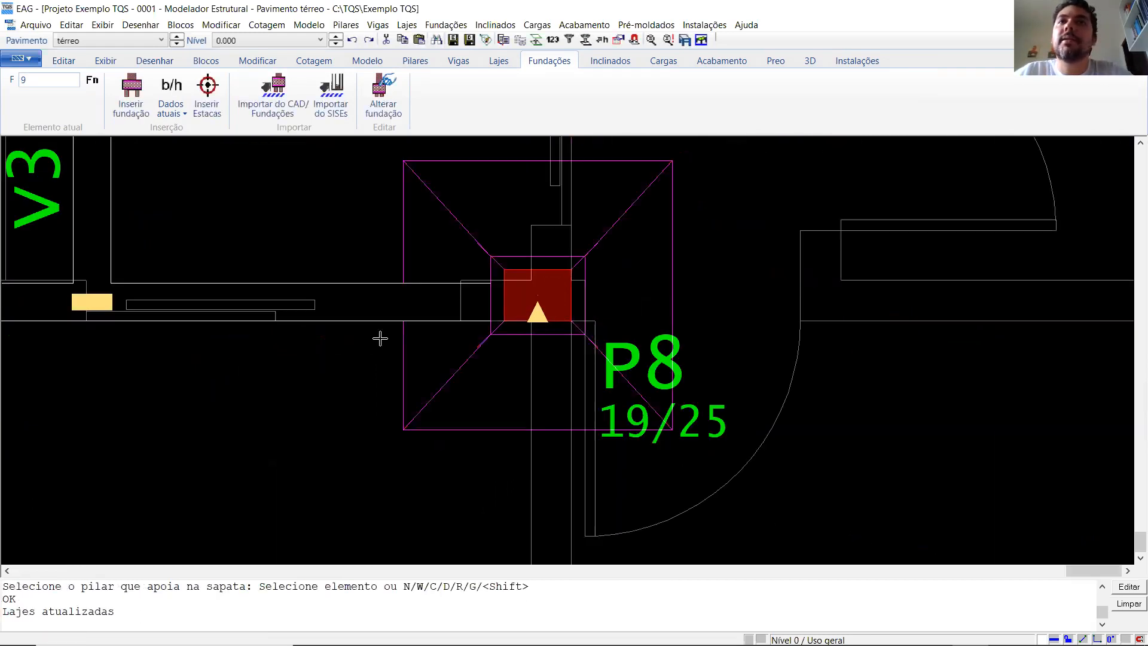
- Insert a footing at the centre of pillar P9 and assign P9 as the pillar resting on it
scroll(380, 338, "down", 4)
scroll(607, 328, "up", 5)
key("Return")
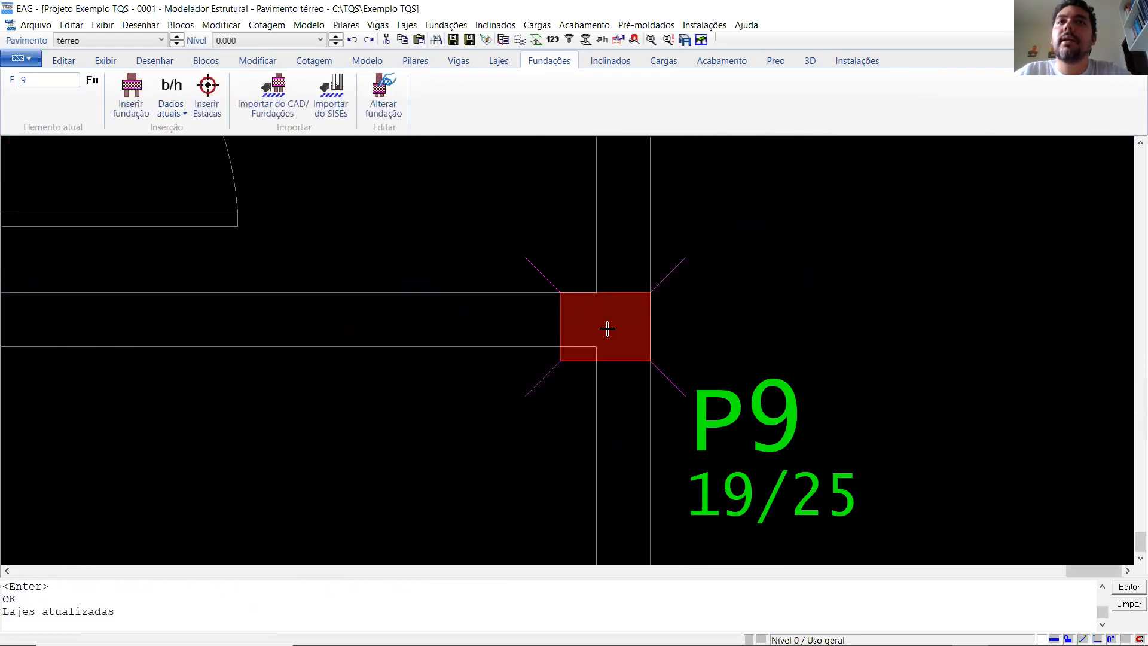
left_click(134, 99)
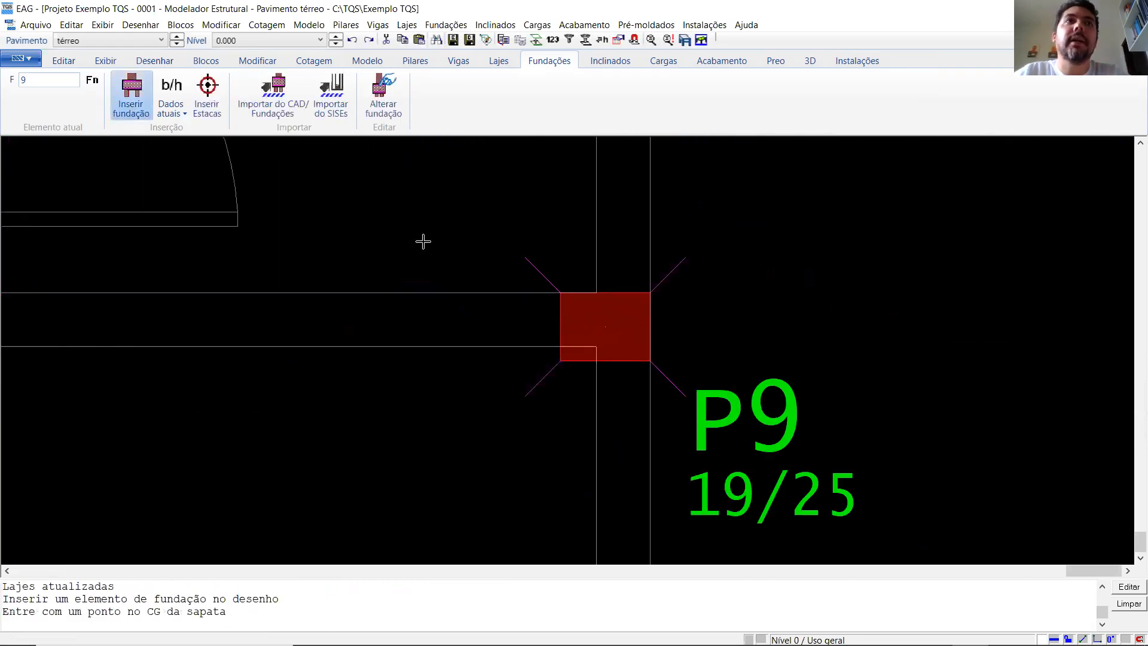
left_click(615, 355)
left_click(615, 356)
- Insert a footing at the centre of corner pillar P10, with P10 as its supported pillar
scroll(656, 335, "down", 3)
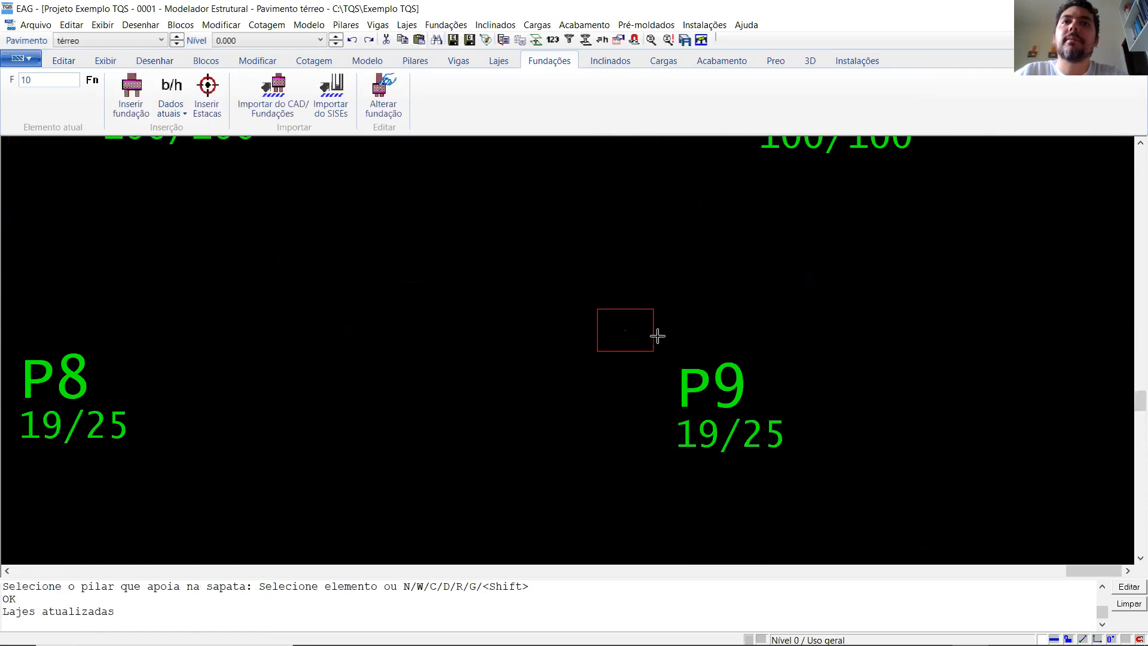
scroll(515, 412, "up", 6)
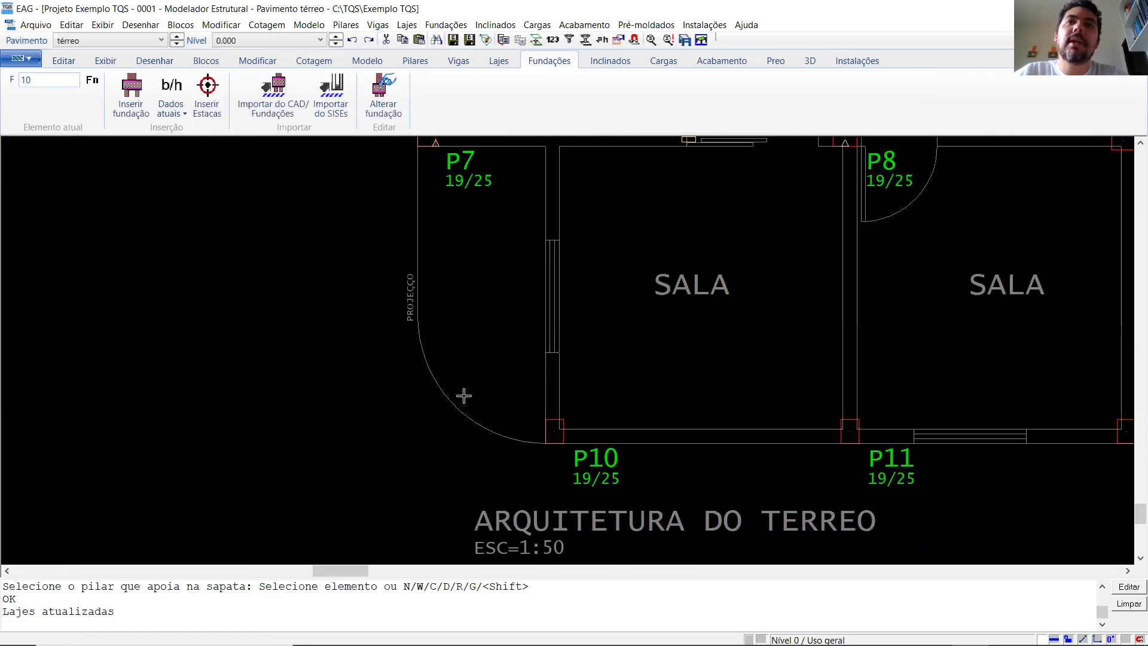
key("Return")
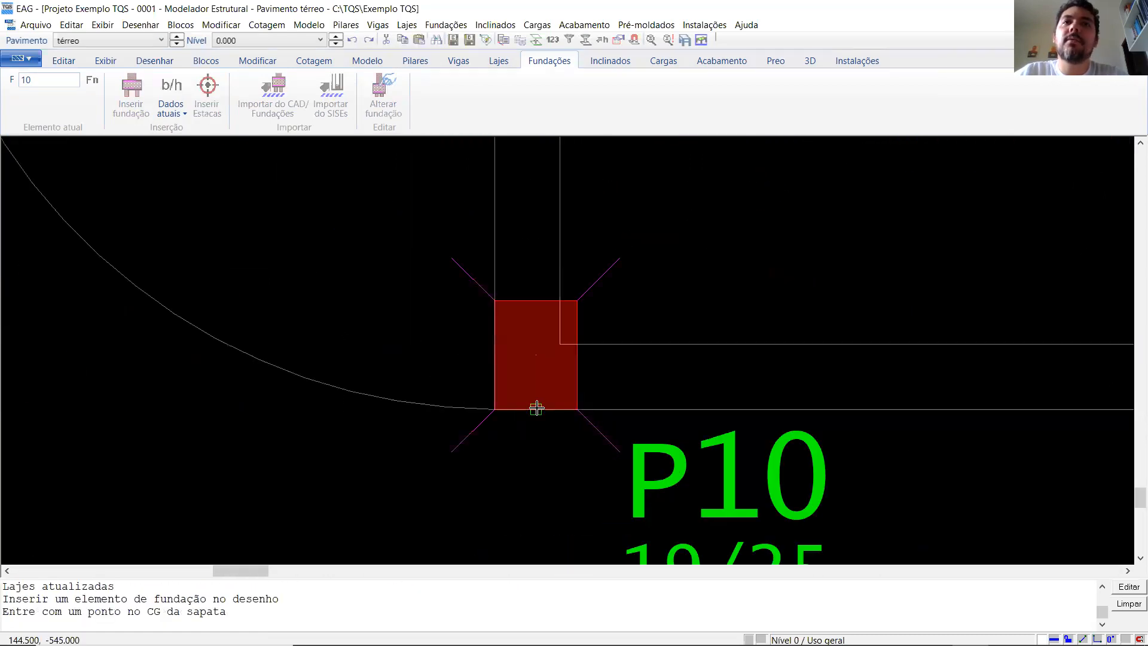
left_click(535, 355)
left_click(533, 405)
- Insert a footing at the centre of pillar P11, with P11 as its supported pillar
scroll(185, 387, "down", 4)
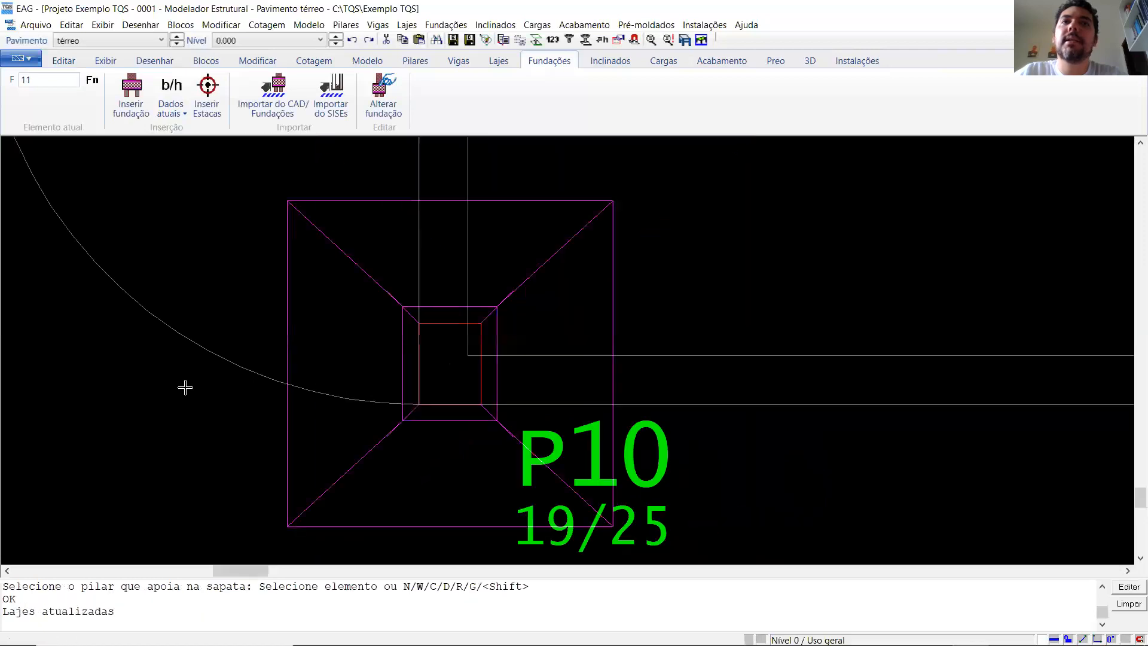
scroll(672, 367, "up", 2)
scroll(672, 367, "up", 6)
key("Return")
left_click(552, 359)
left_click(560, 410)
- Insert a footing at the centre of corner pillar P12, with P12 as its supported pillar
scroll(378, 360, "down", 1)
scroll(378, 360, "down", 5)
scroll(741, 336, "up", 3)
scroll(499, 401, "up", 2)
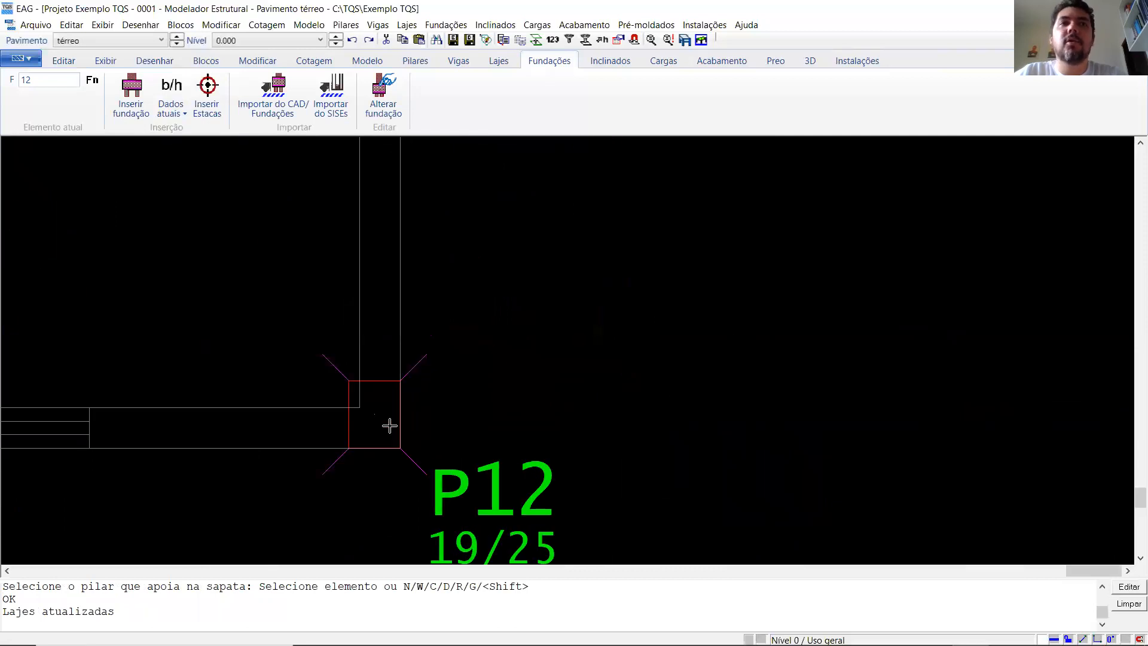
key("Return")
left_click(367, 412)
left_click(369, 418)
scroll(816, 357, "down", 2)
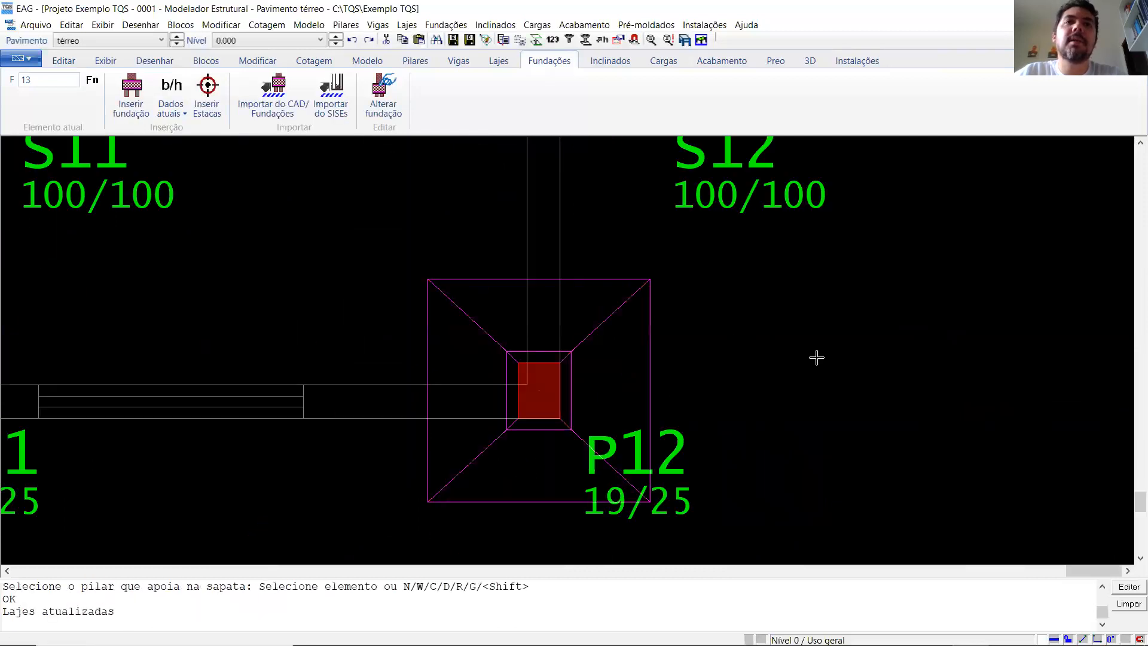
- Save the structural model with the térreo footings in place
scroll(595, 397, "down", 5)
scroll(514, 442, "down", 5)
scroll(432, 405, "up", 3)
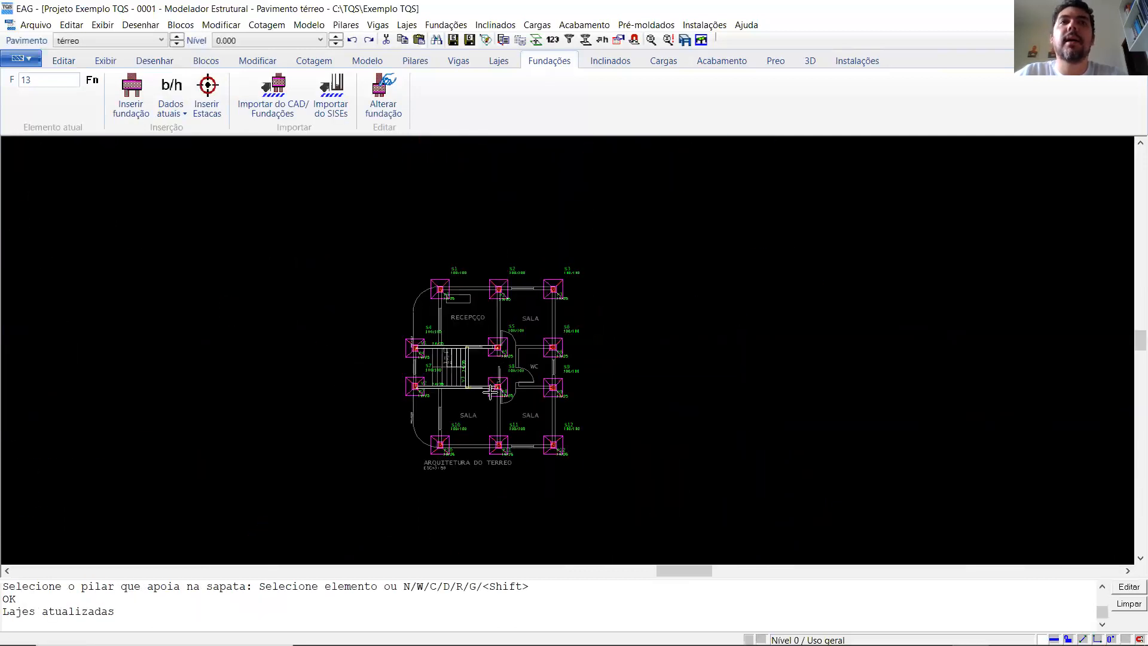
left_click(454, 40)
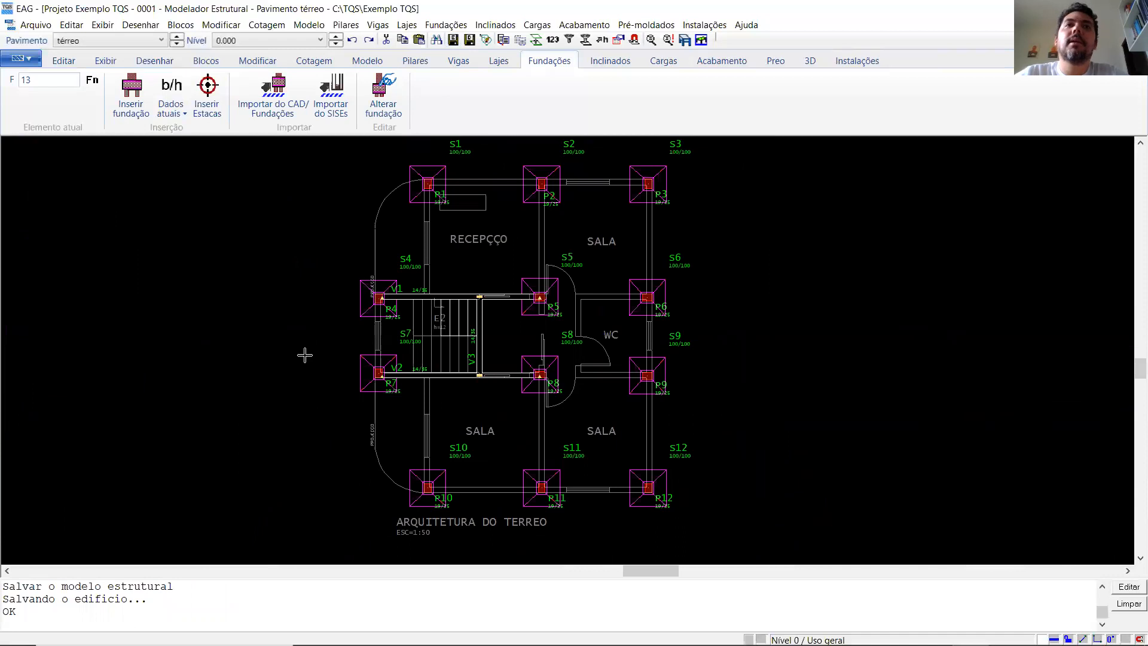
scroll(304, 346, "down", 3)
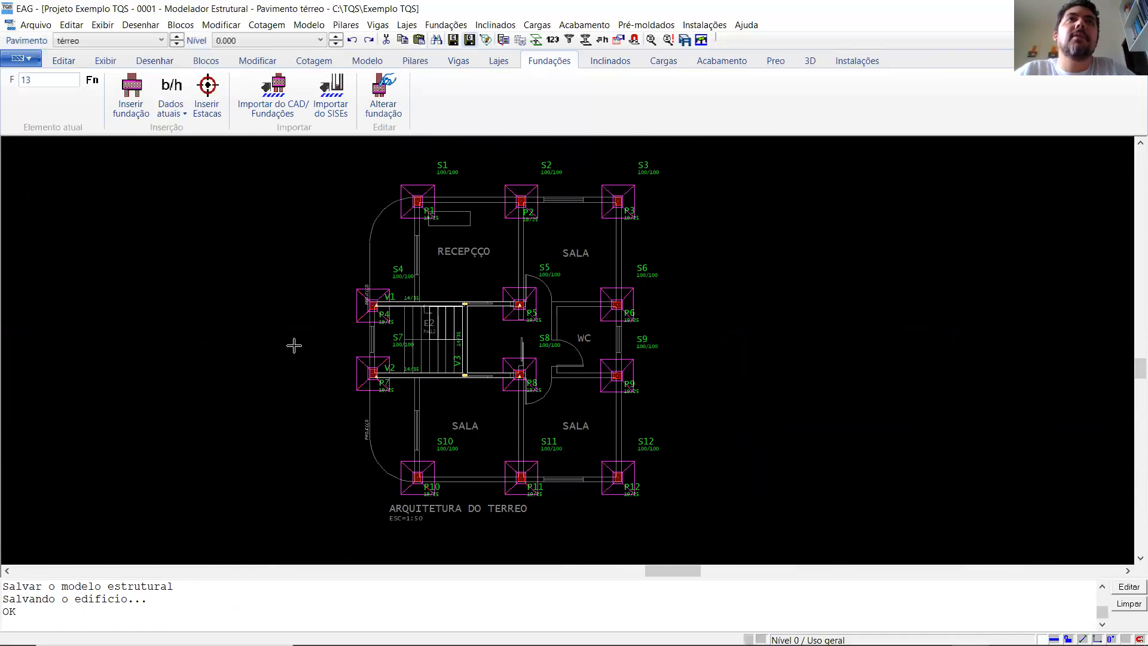
left_click(309, 25)
left_click(335, 101)
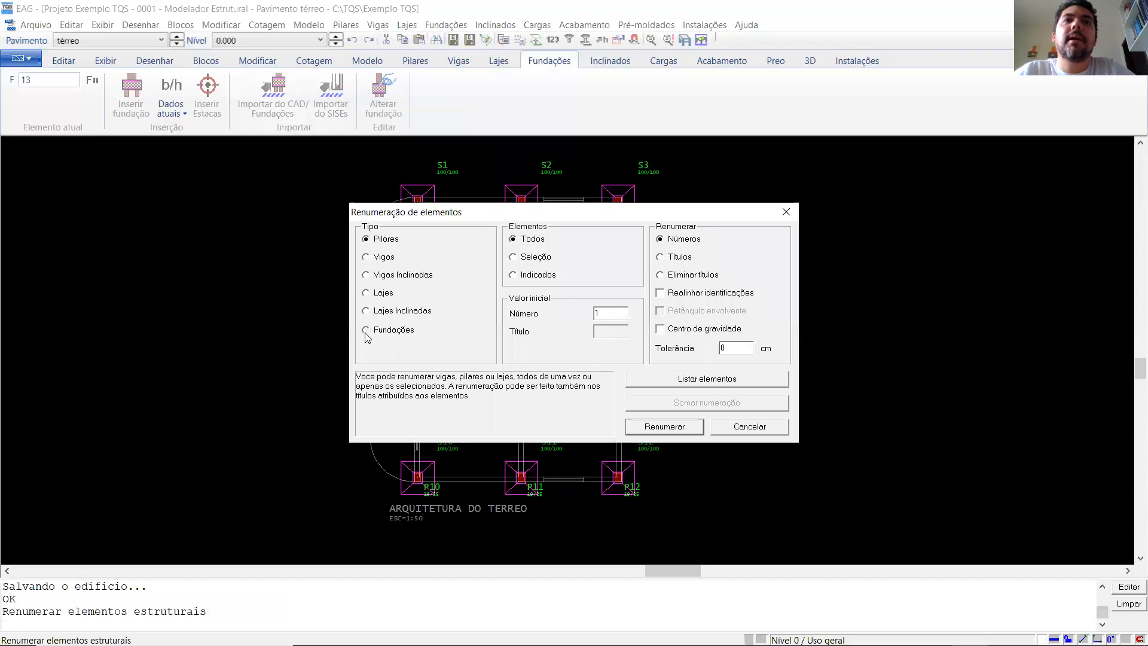
left_click(366, 331)
left_click(748, 426)
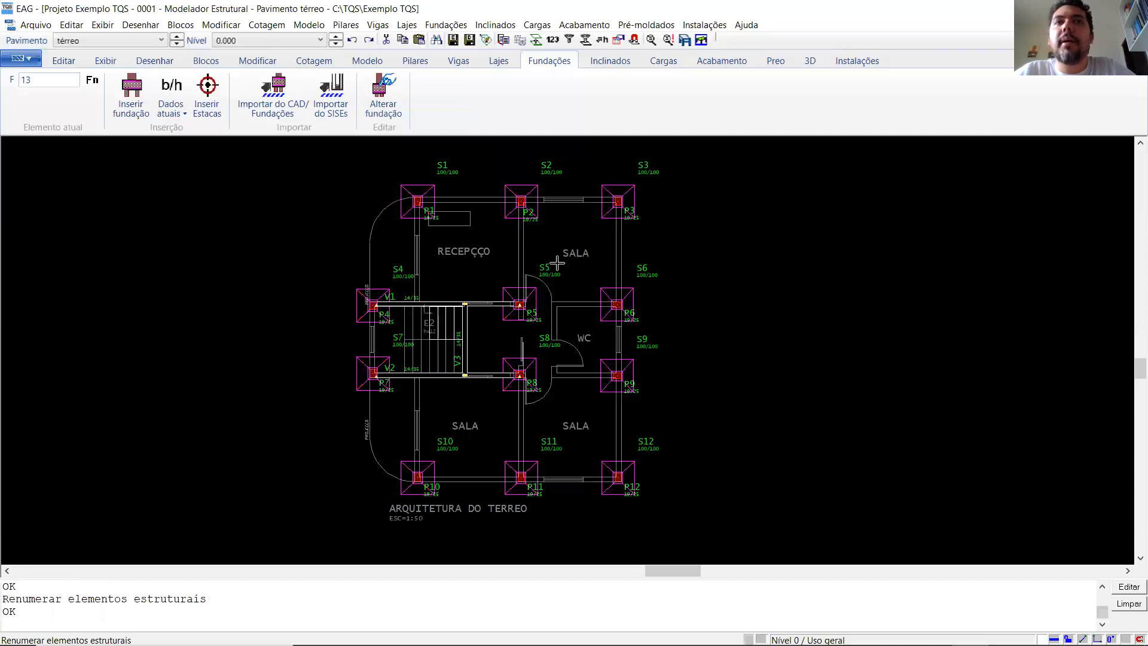
- Save the structural model again and generate the building's 3D model from térreo to coberta, including footings and piles
scroll(428, 293, "up", 1)
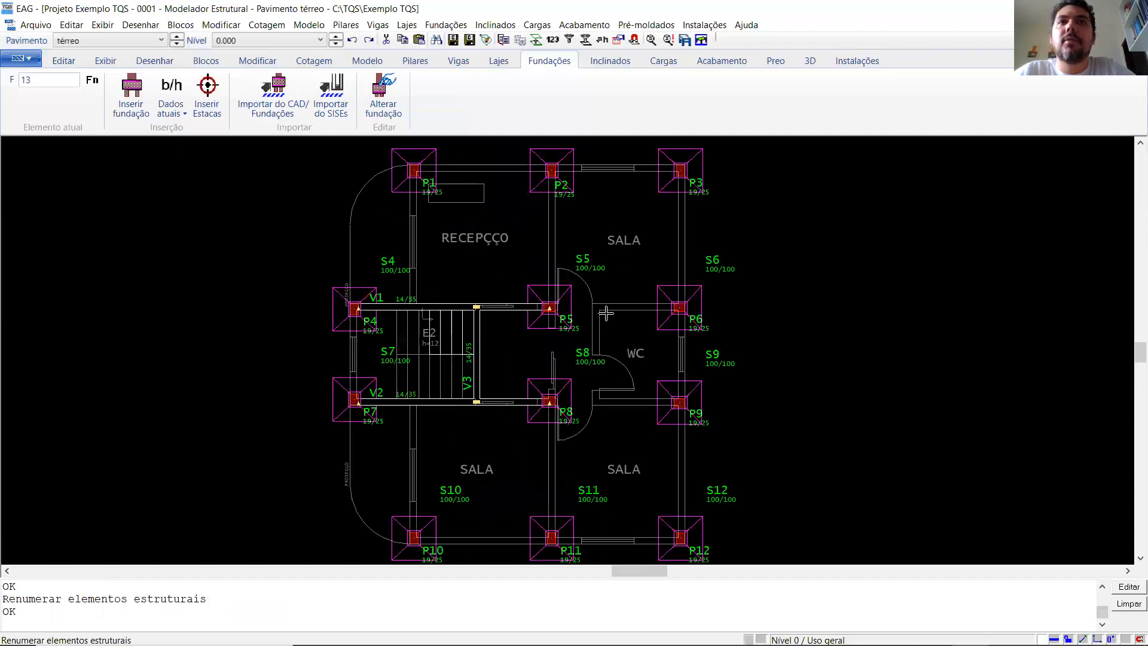
scroll(382, 389, "up", 1)
scroll(520, 365, "down", 1)
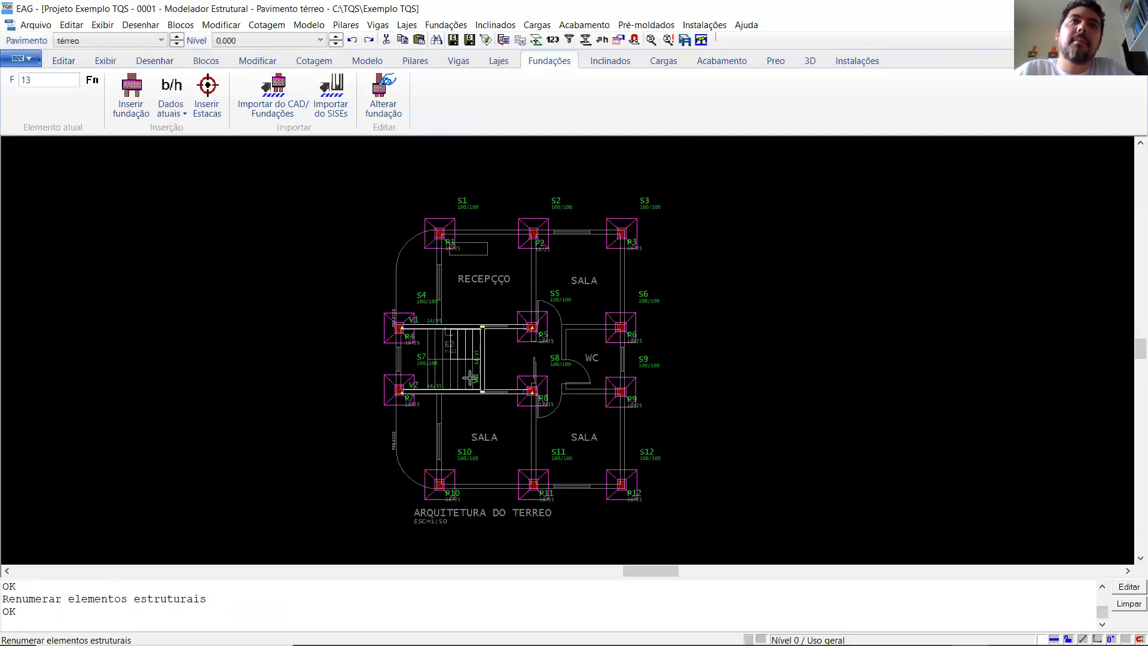
scroll(471, 377, "down", 1)
scroll(394, 483, "up", 1)
scroll(393, 483, "up", 1)
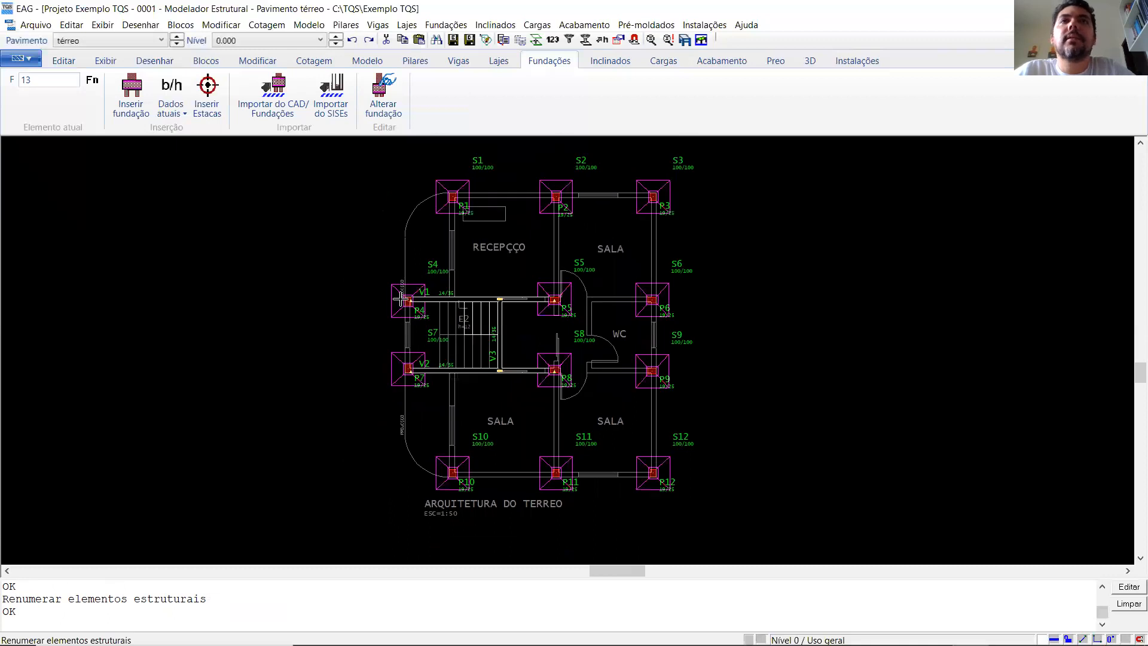
left_click(453, 41)
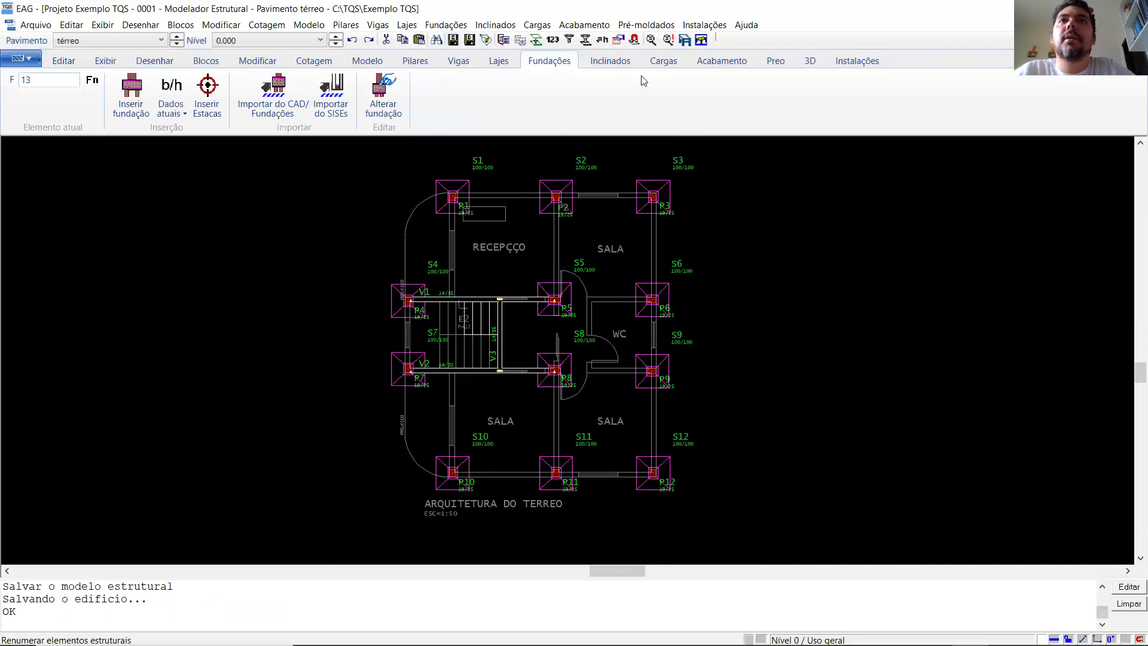
left_click(685, 41)
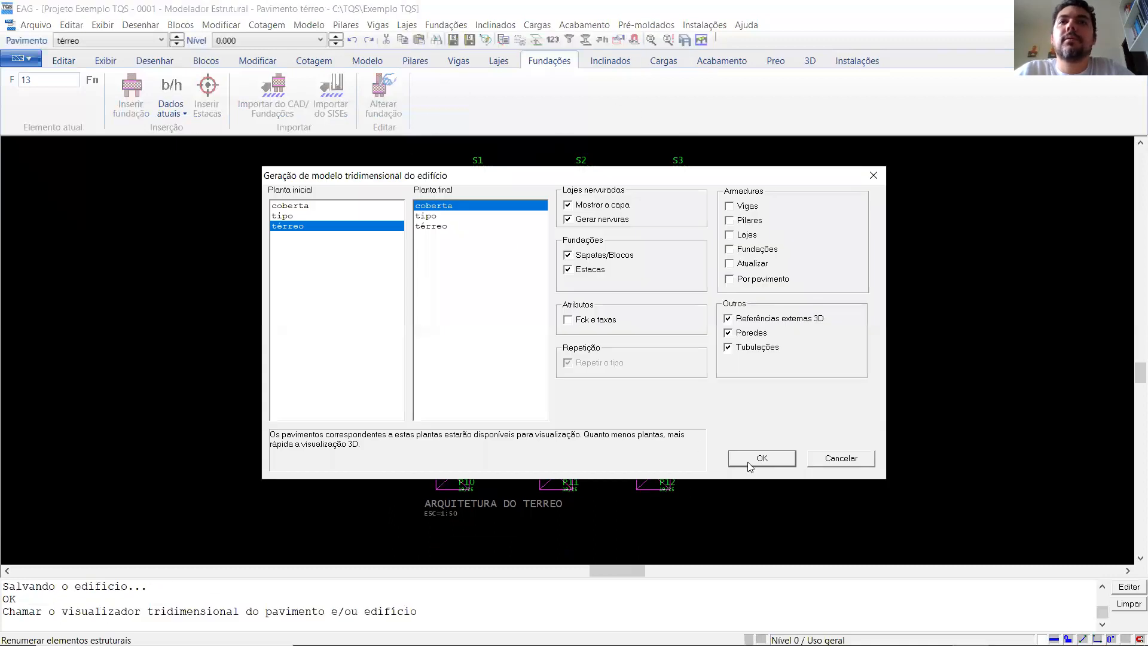
left_click(750, 465)
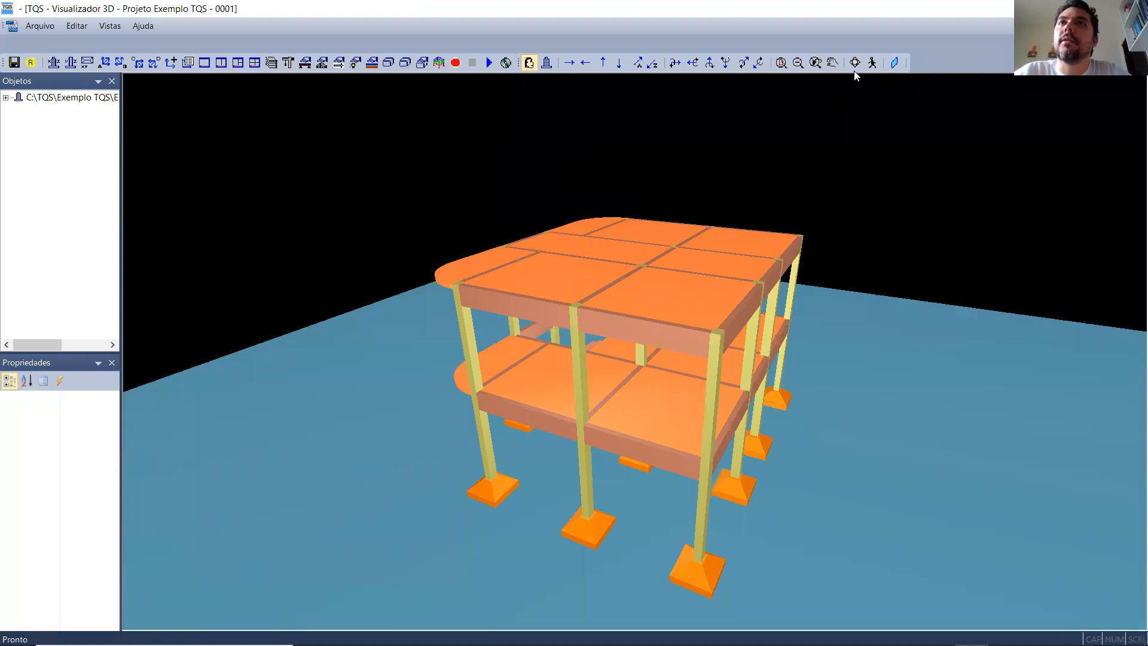
- Examine the 3D building from several sides, checking the slabs, stair, pillars and the footings beneath them
left_click_drag(458, 508, 797, 563)
scroll(911, 505, "up", 3)
scroll(912, 505, "down", 3)
scroll(787, 439, "up", 3)
scroll(787, 439, "down", 4)
scroll(987, 521, "up", 3)
scroll(798, 562, "down", 2)
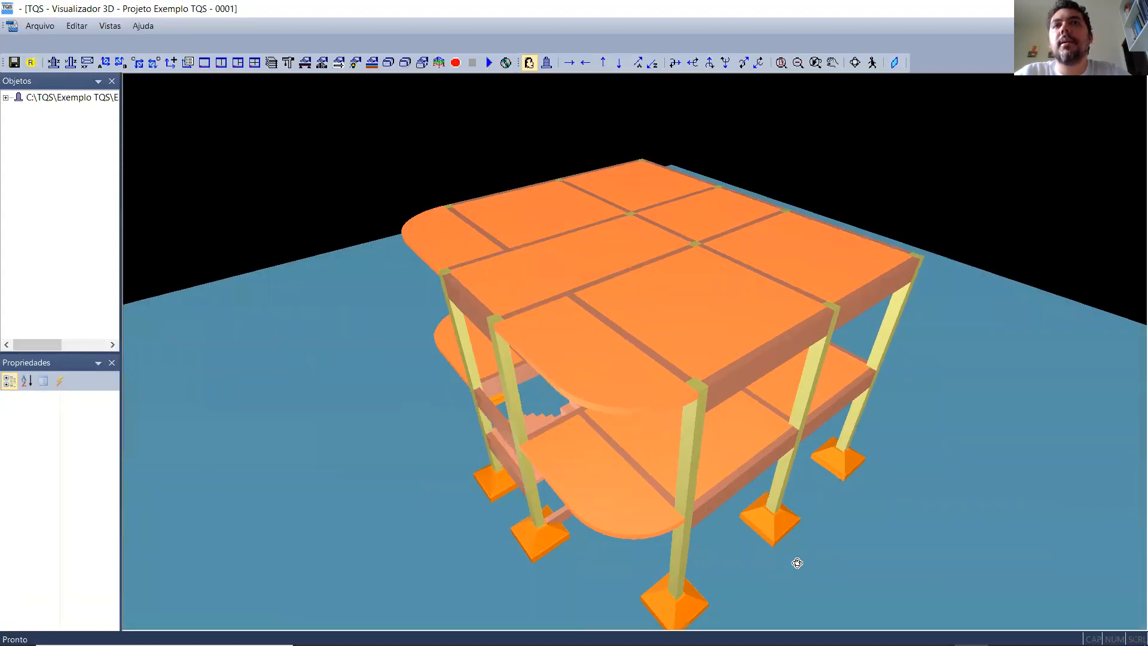
scroll(797, 562, "up", 1)
left_click_drag(797, 562, 895, 465)
scroll(971, 492, "down", 4)
scroll(763, 554, "up", 5)
scroll(783, 545, "down", 3)
left_click_drag(885, 500, 884, 507)
scroll(885, 508, "down", 3)
scroll(884, 508, "up", 5)
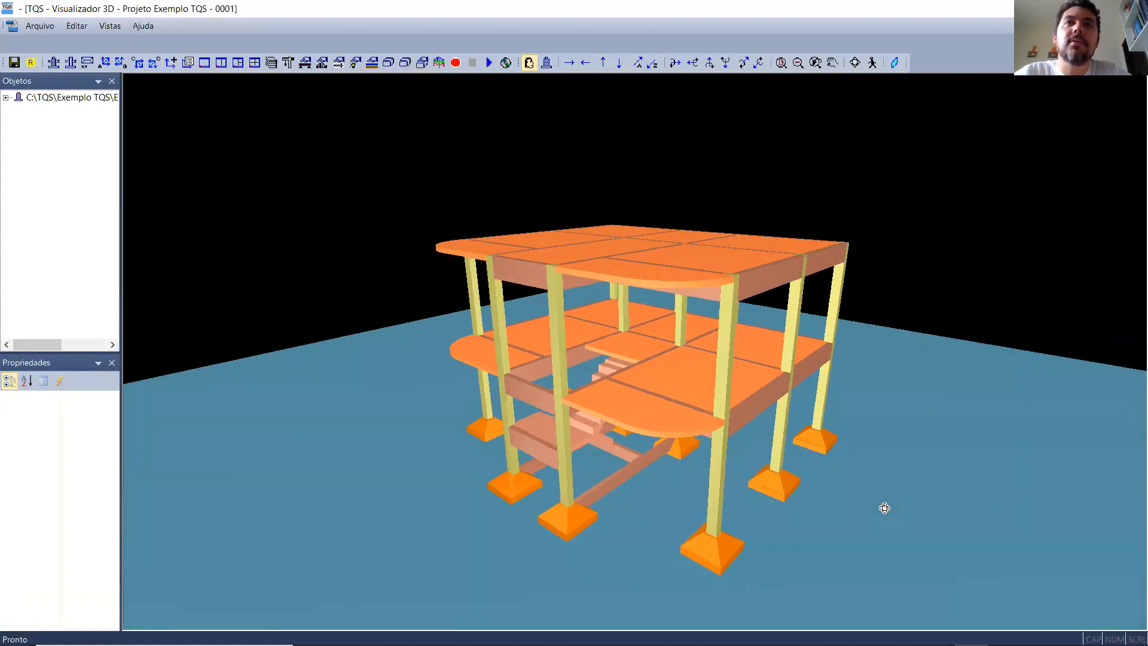
scroll(885, 508, "down", 2)
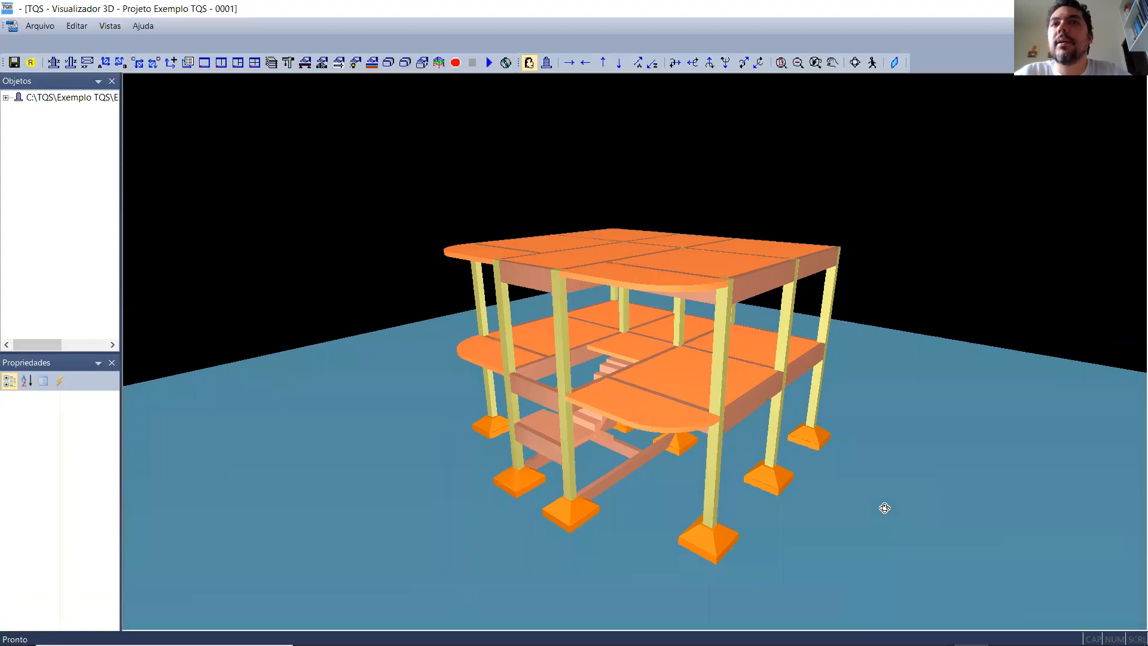
left_click_drag(885, 508, 926, 533)
scroll(817, 512, "up", 5)
scroll(817, 512, "down", 3)
left_click_drag(802, 359, 1010, 267)
scroll(1019, 286, "up", 3)
- Inspect the 3D structure from low angles around the stair, ribbed slab undersides and footings, and close the 3D viewer
left_click(855, 63)
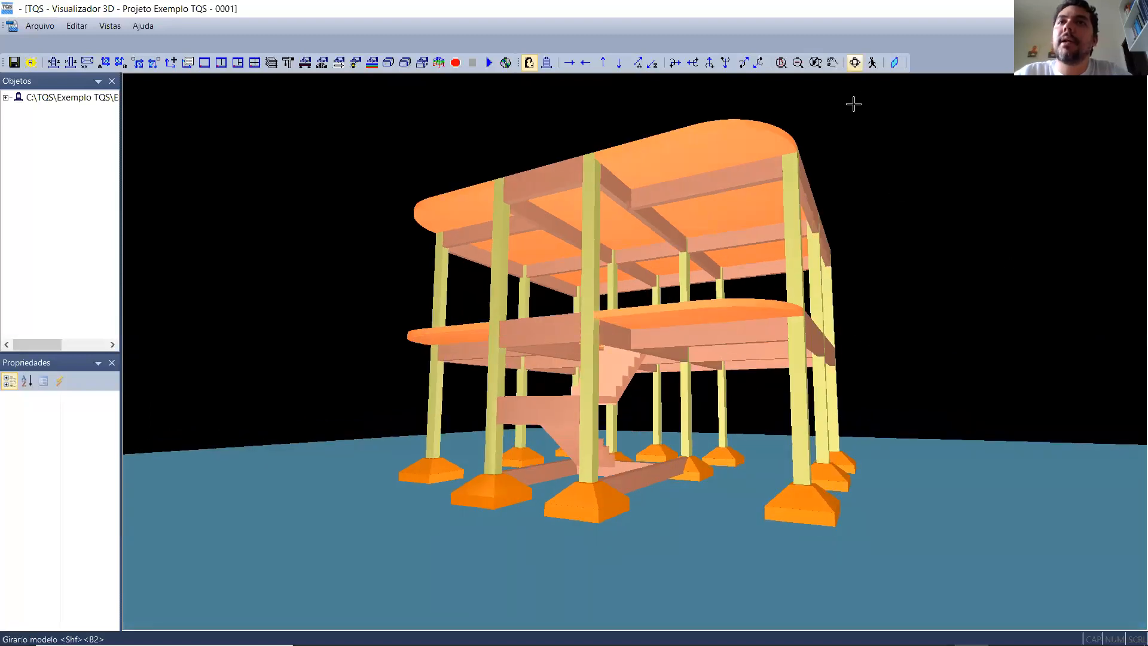
left_click_drag(729, 557, 822, 533)
scroll(528, 553, "up", 4)
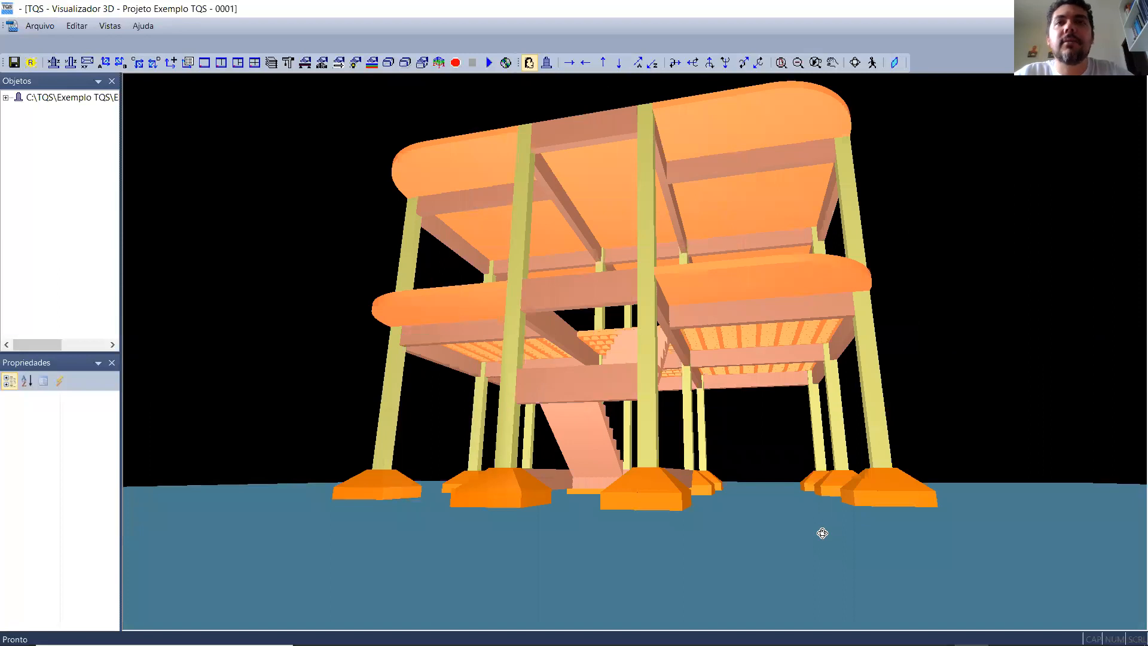
scroll(823, 533, "down", 4)
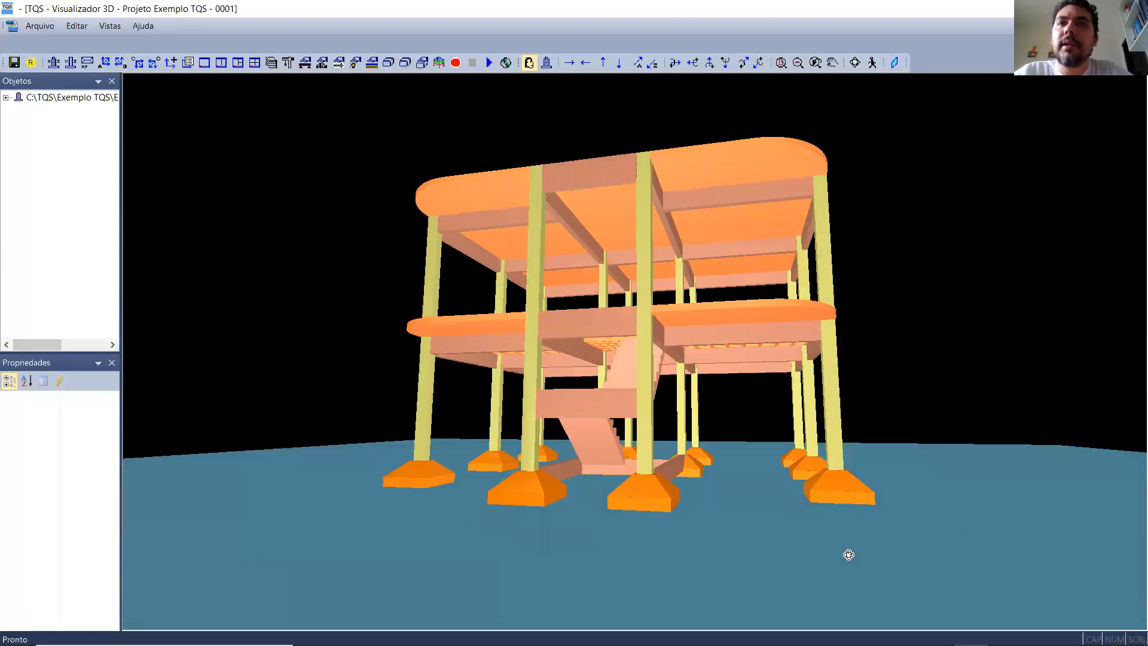
scroll(847, 552, "up", 5)
left_click_drag(824, 554, 661, 524)
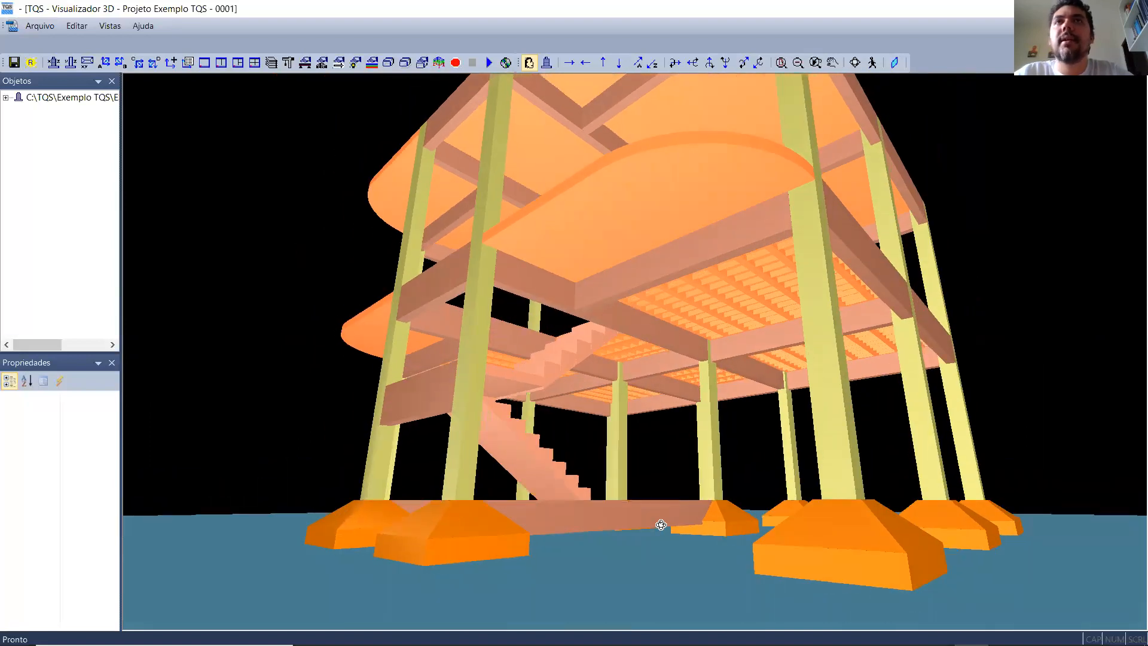
left_click_drag(661, 525, 659, 524)
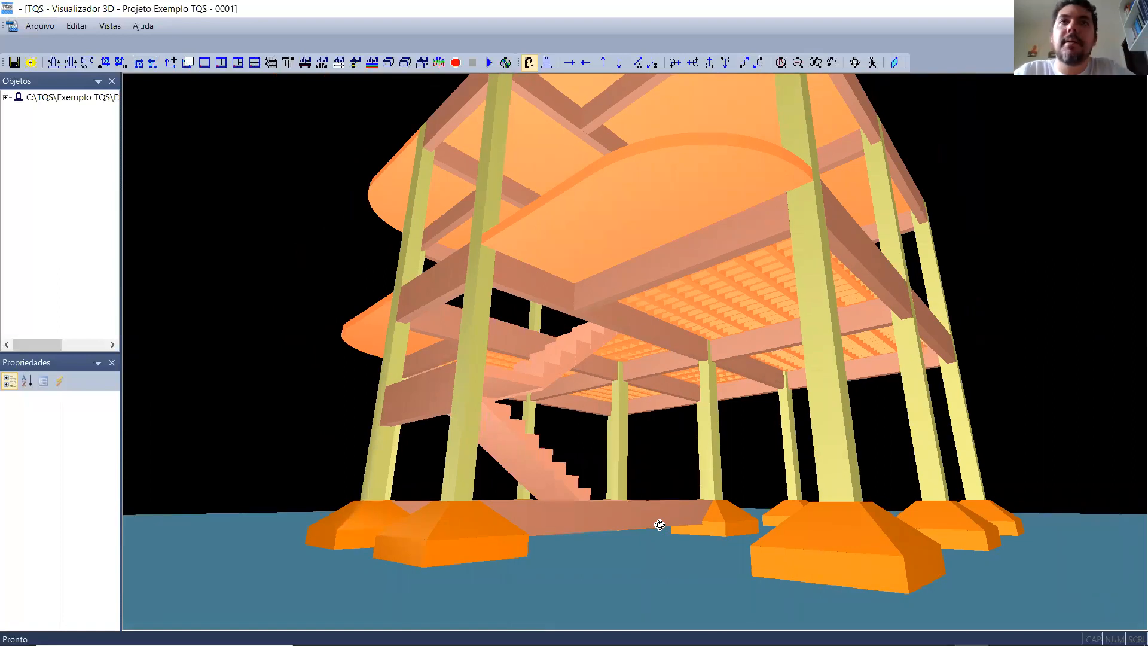
left_click_drag(660, 525, 562, 570)
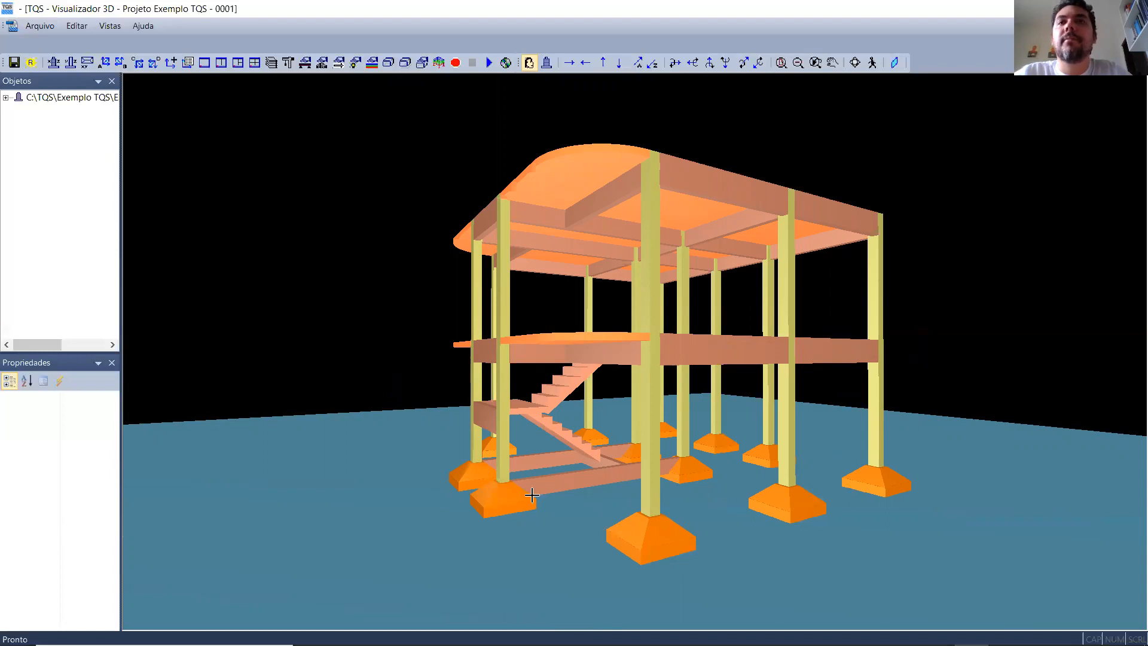
scroll(657, 504, "up", 2)
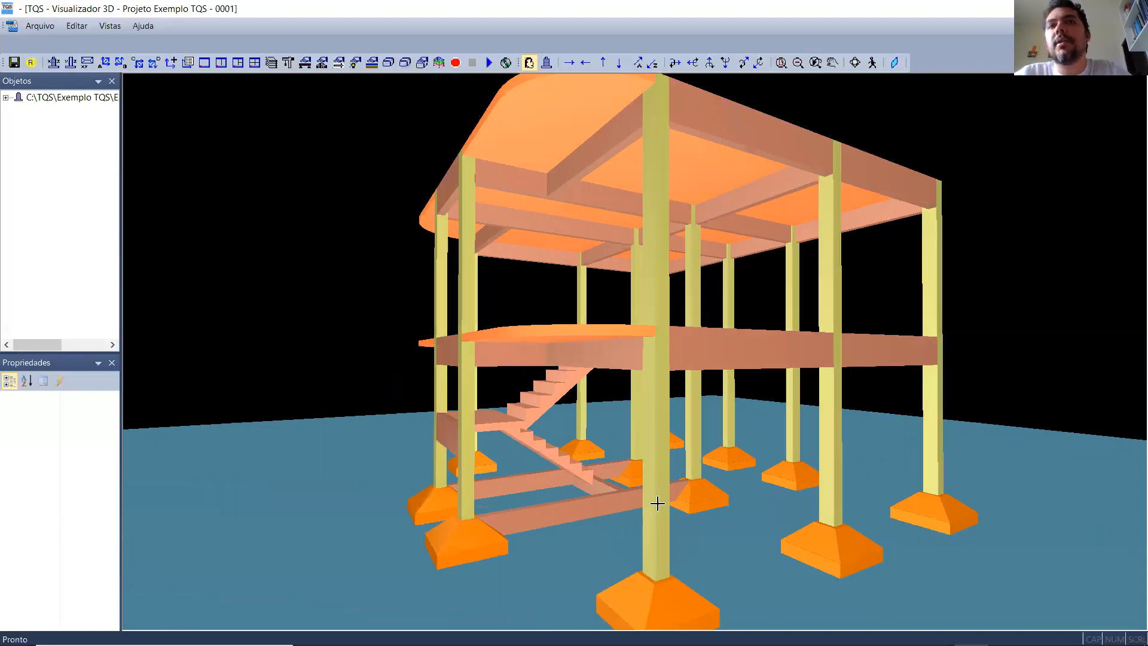
scroll(658, 422, "down", 1)
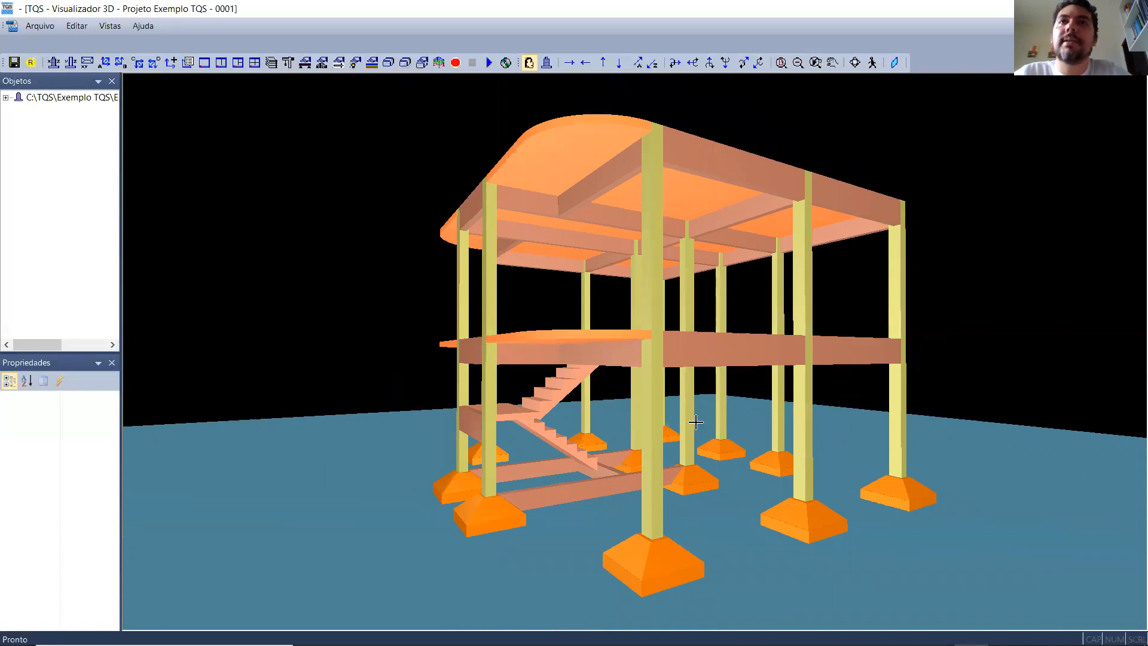
scroll(699, 315, "down", 2)
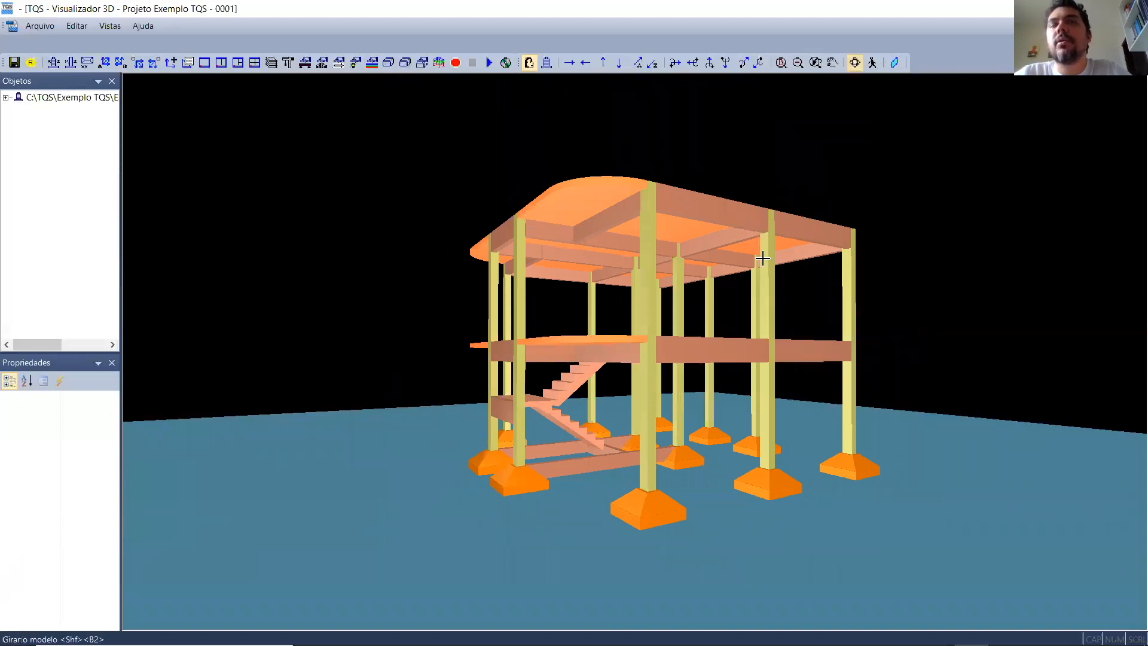
left_click_drag(725, 341, 770, 385)
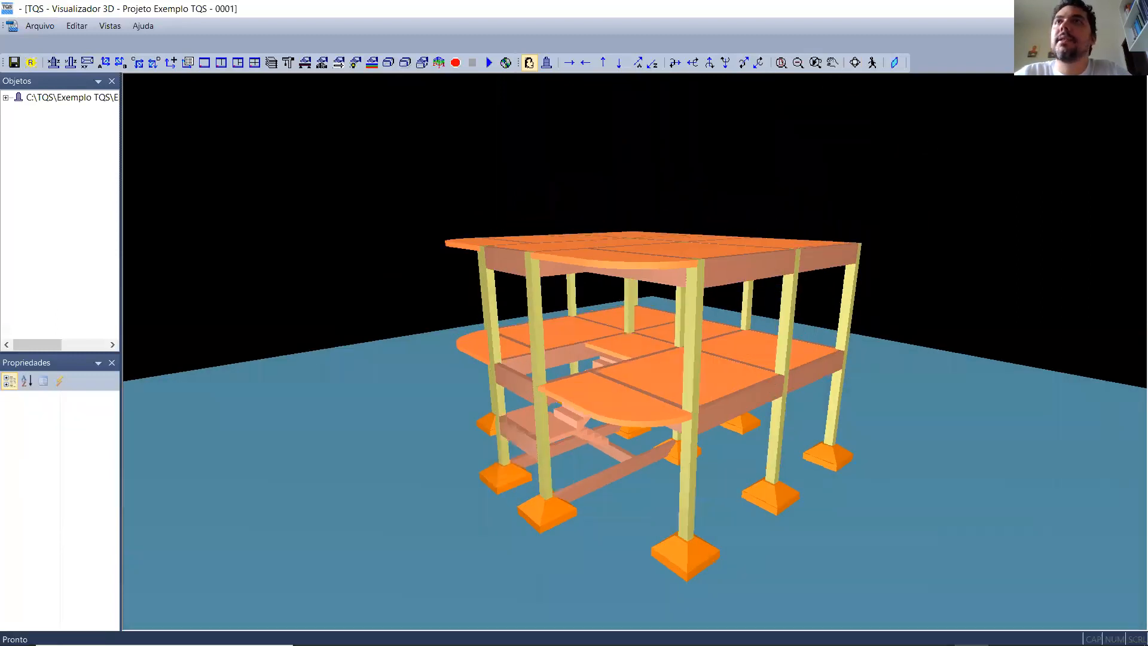
left_click(1134, 8)
- Save the structural model and exit the structural modeller
scroll(503, 292, "up", 1)
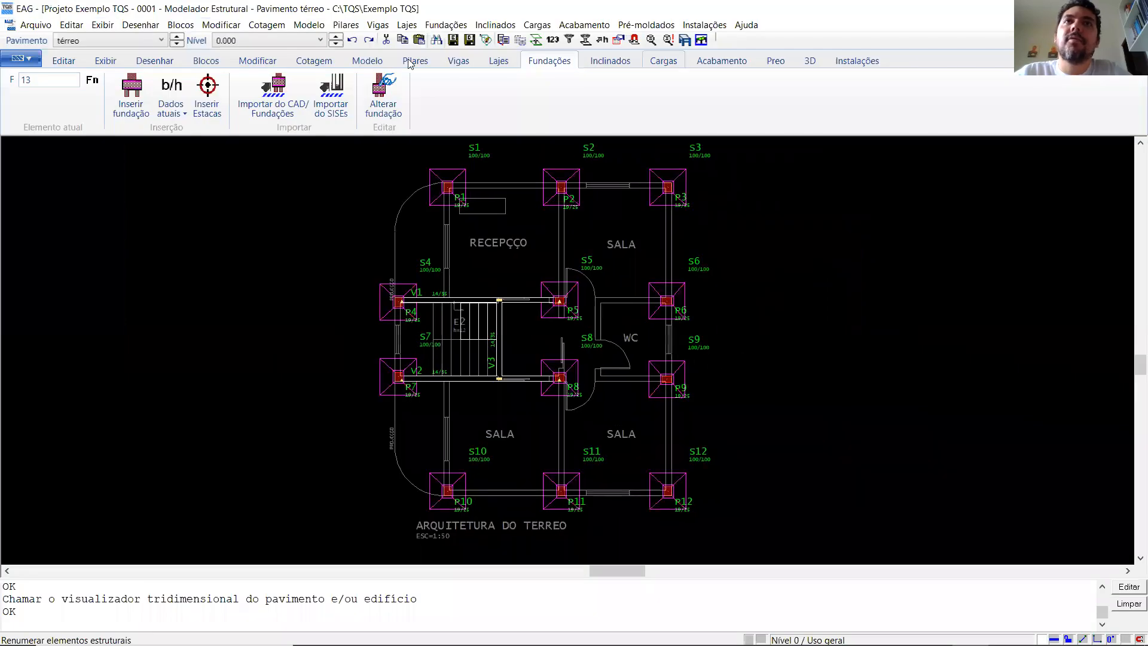
left_click(466, 40)
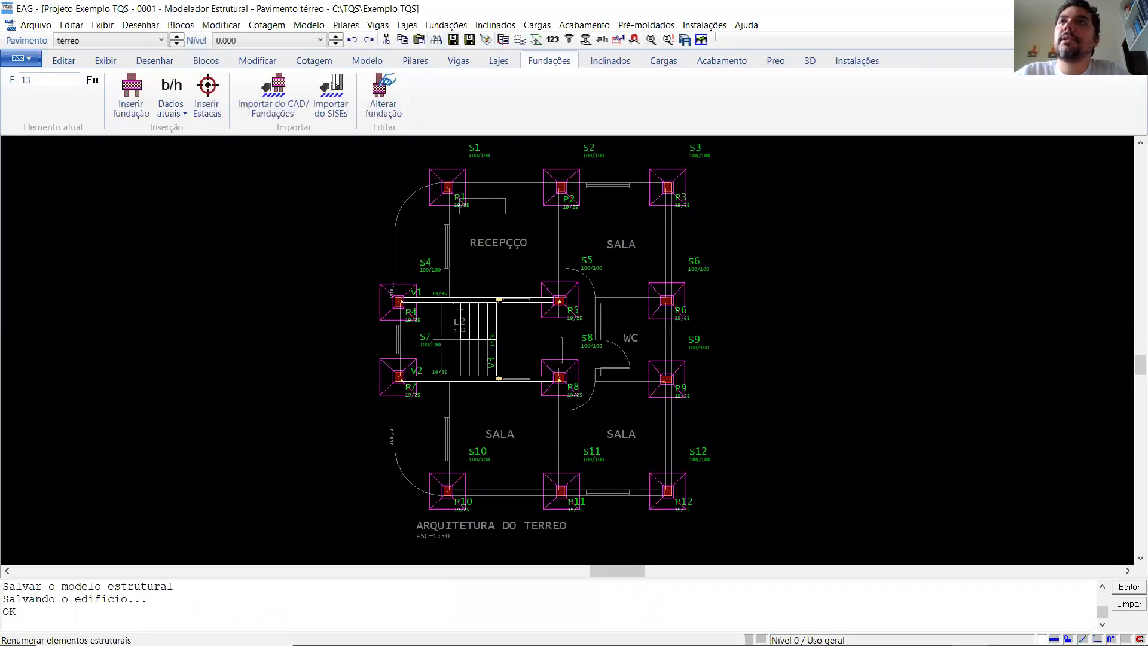
key("alt+F4")
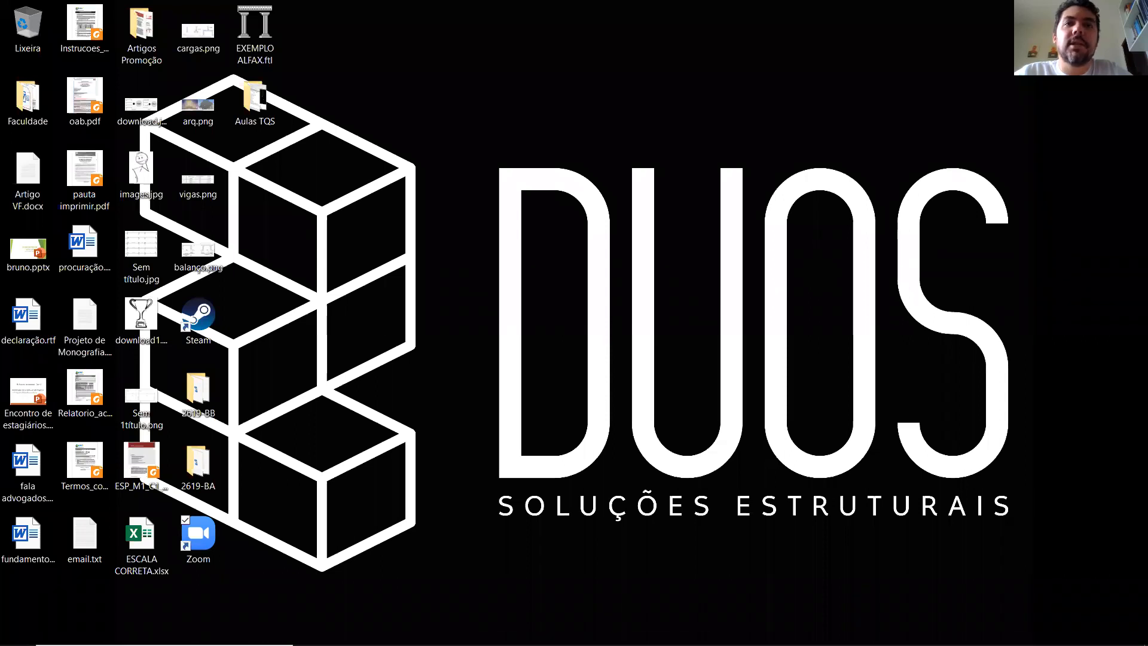
- Switch to the main TQS window and, in the building data, set the térreo floor's class to Térreo
left_click(570, 631)
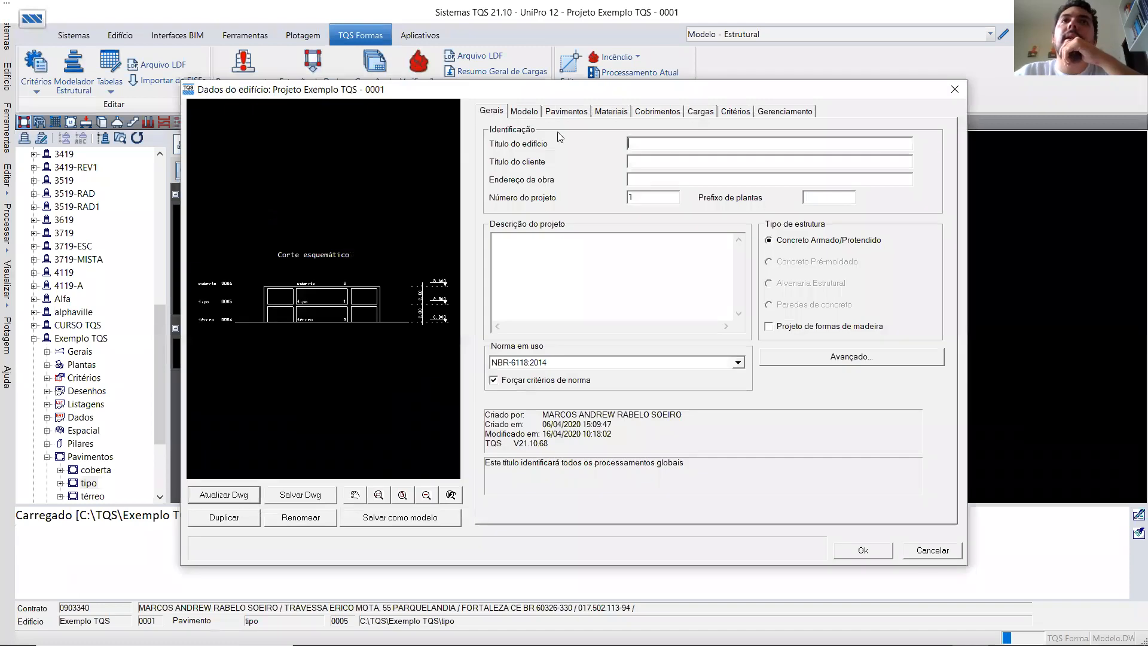
left_click(566, 112)
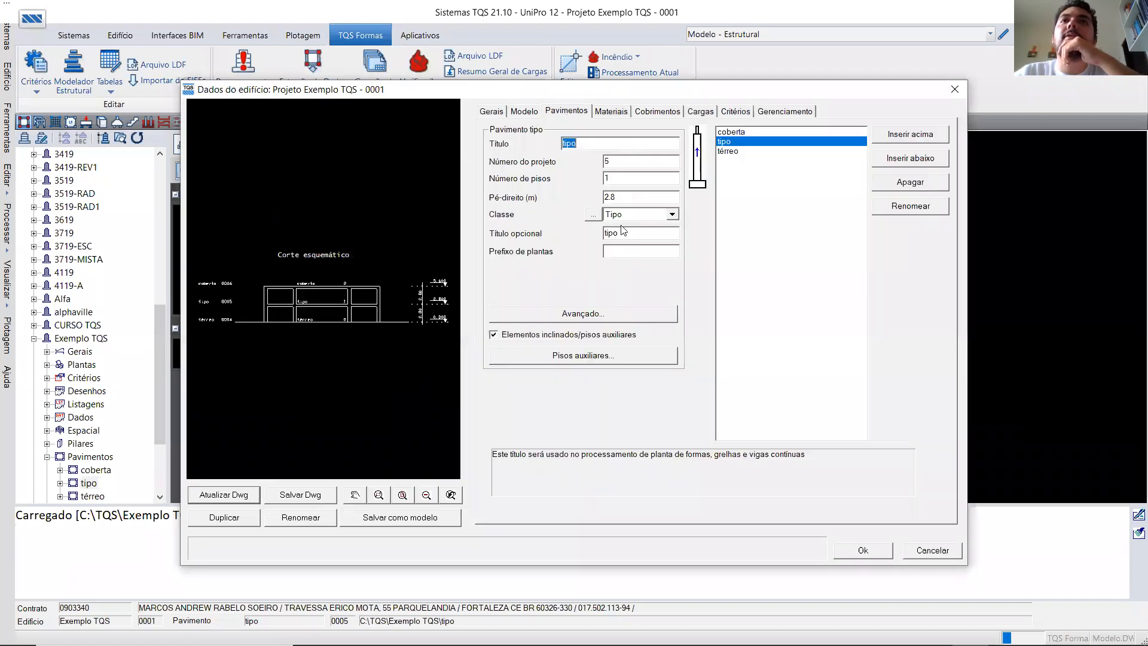
left_click(739, 152)
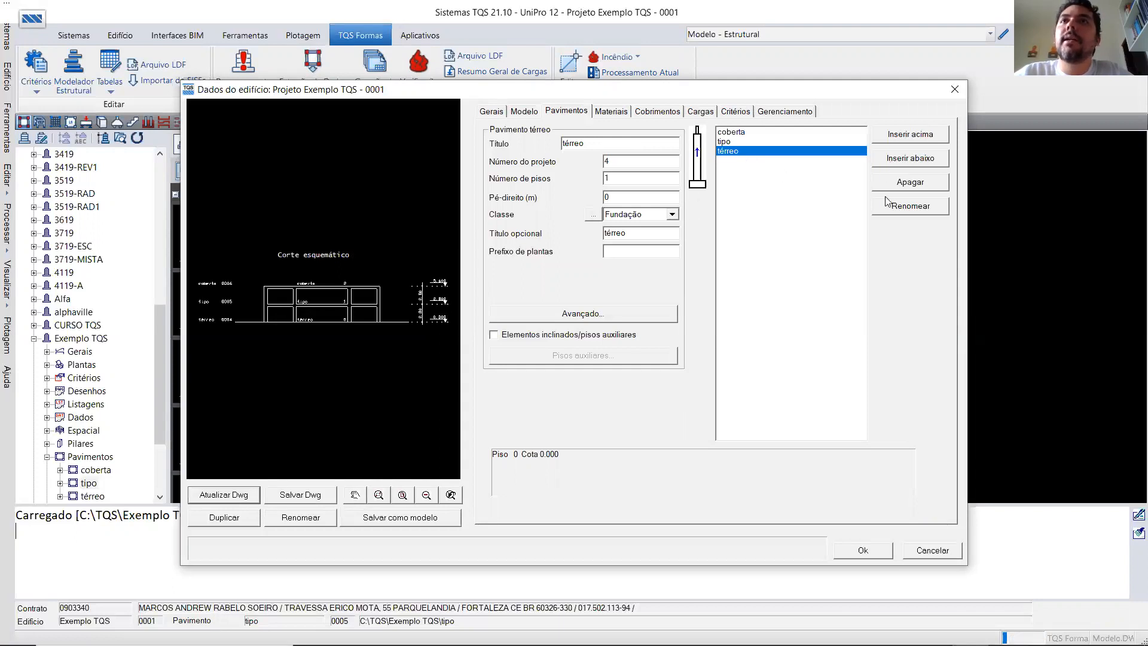
left_click(656, 216)
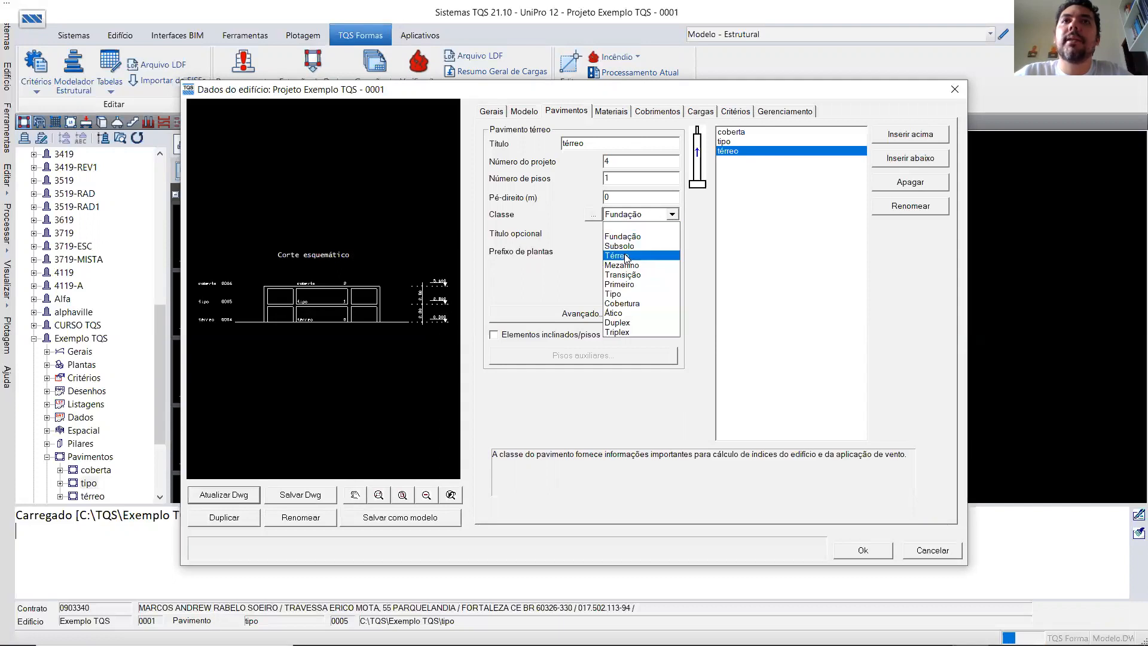
left_click(627, 256)
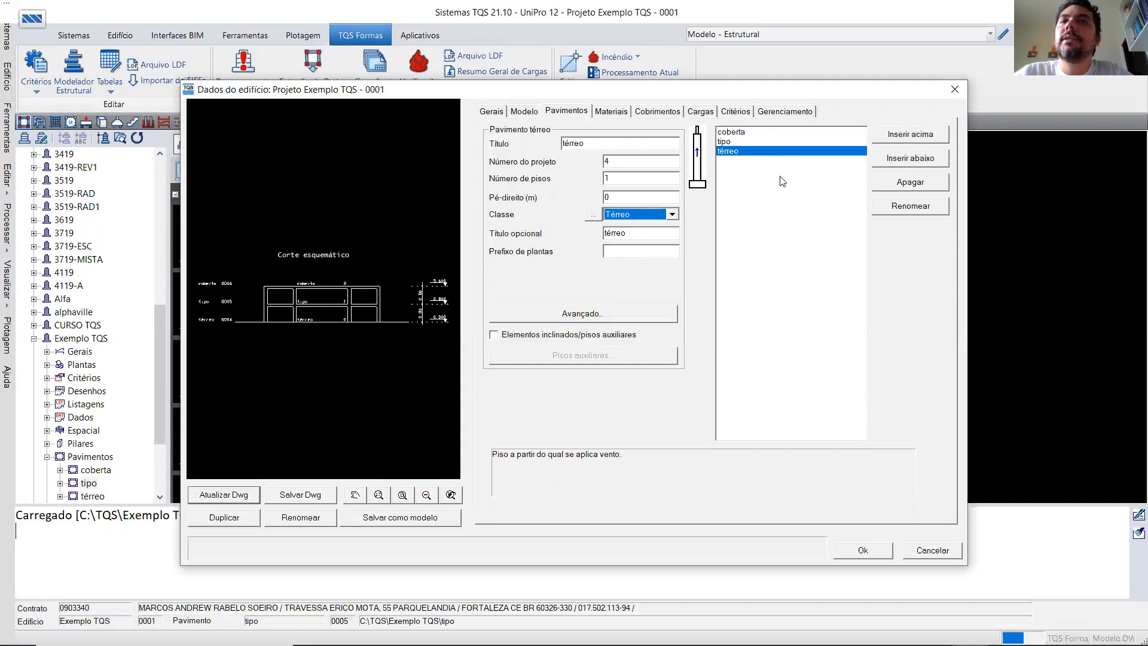
- Insert a new floor named fundação below the térreo floor in the building data
left_click(890, 165)
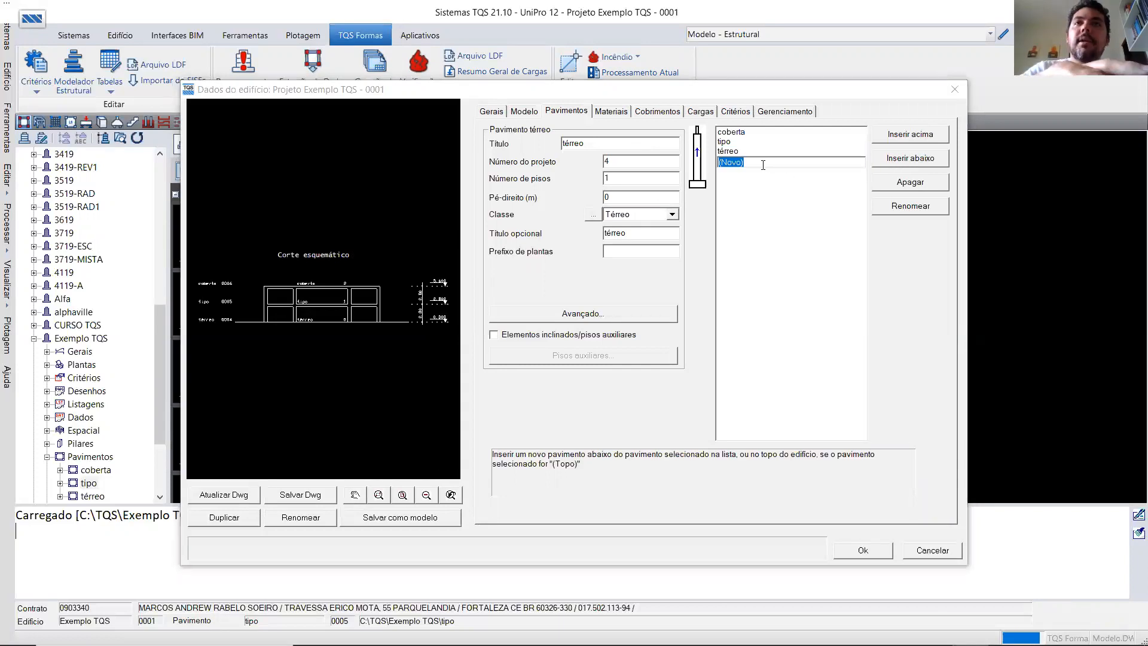
type("fundação")
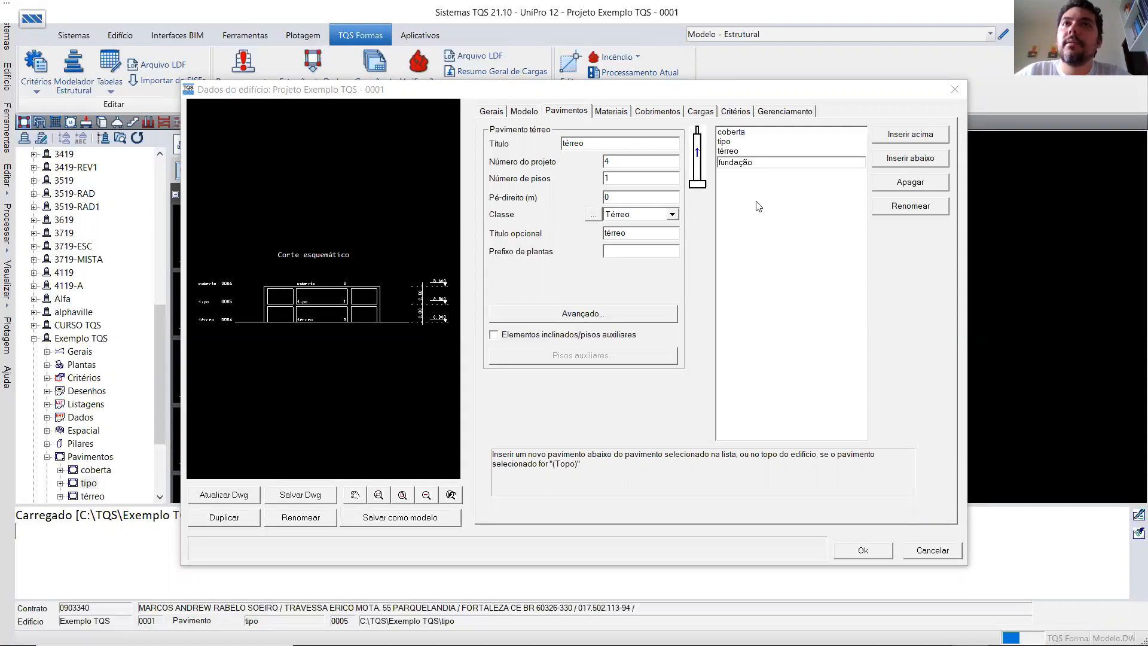
key("Return")
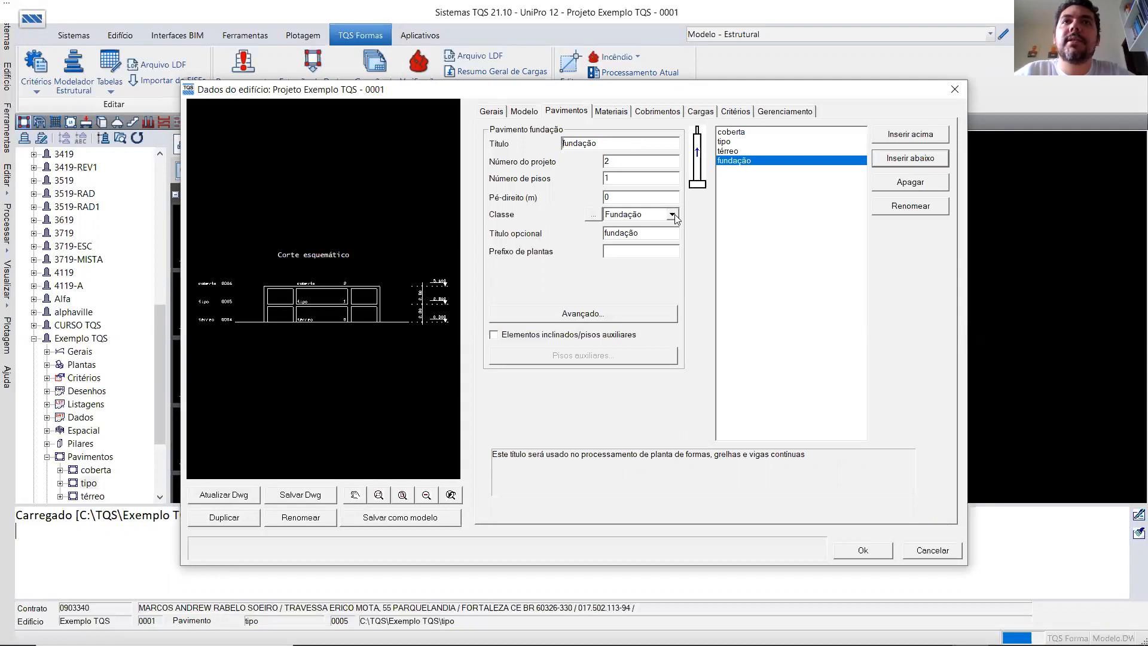
- Set the térreo floor's pé-direito to 1.5 m and update the schematic section drawing
left_click(728, 151)
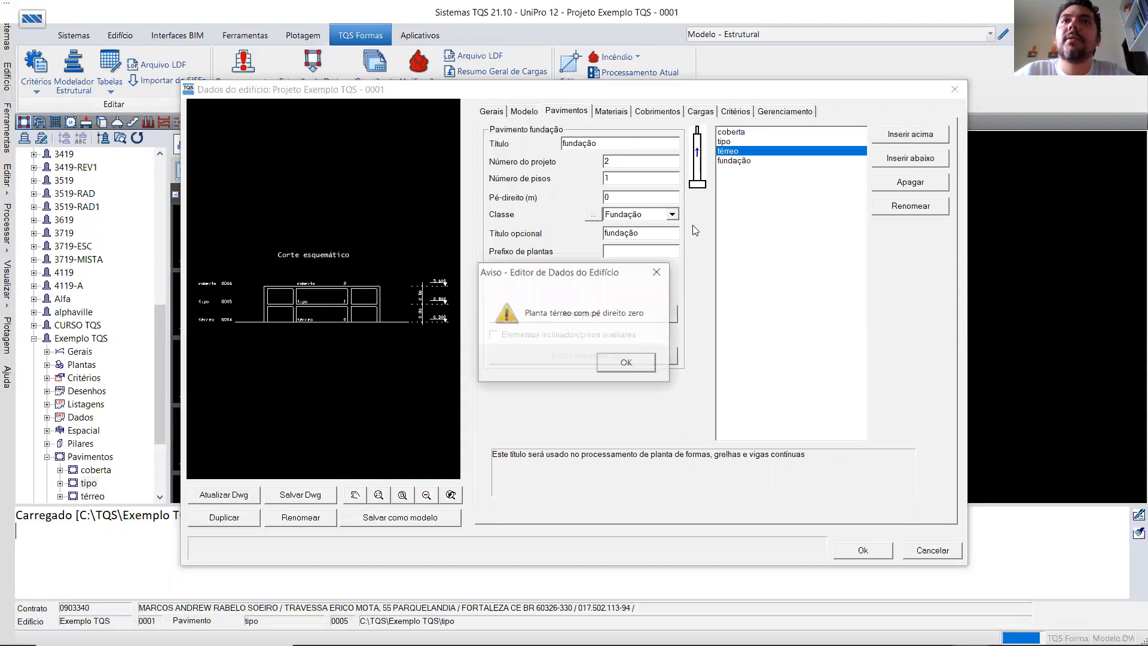
left_click(622, 362)
left_click_drag(621, 200, 605, 204)
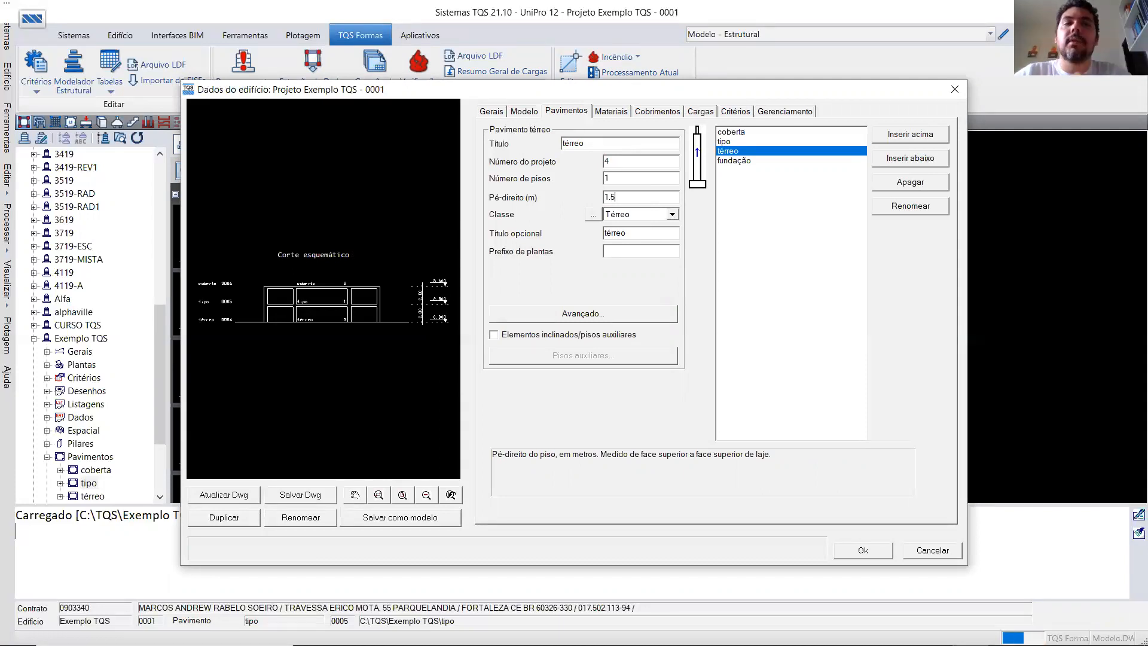
left_click(232, 498)
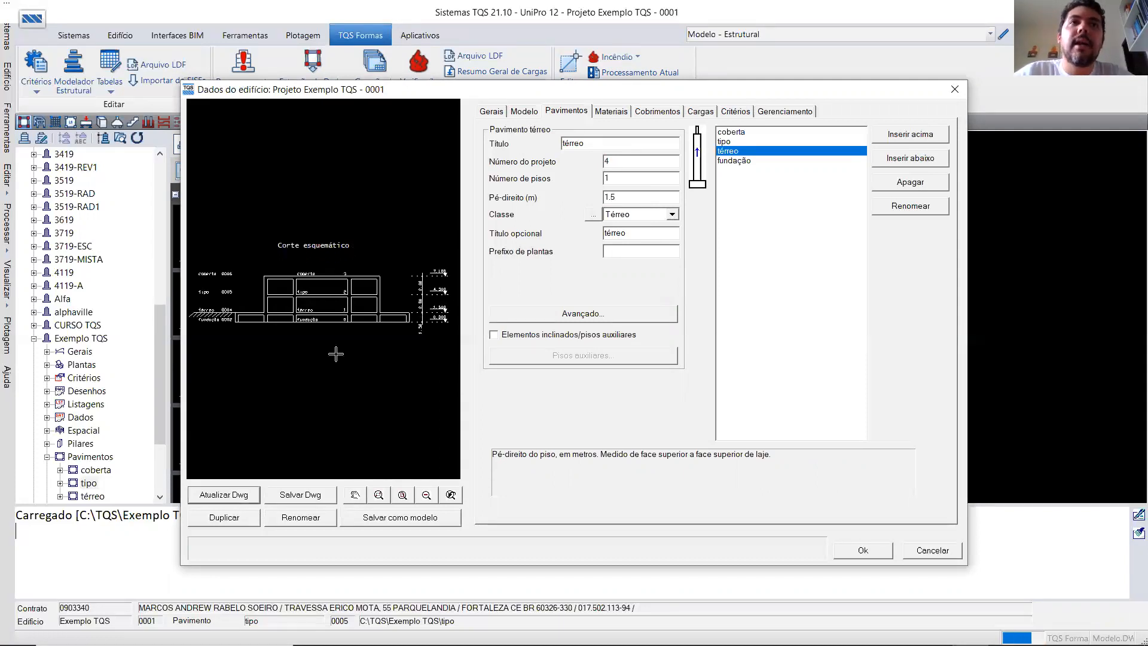
- Examine how the térreo and fundação floors are arranged in the schematic section
scroll(430, 324, "up", 3)
scroll(290, 341, "down", 3)
scroll(287, 347, "up", 3)
scroll(314, 299, "up", 5)
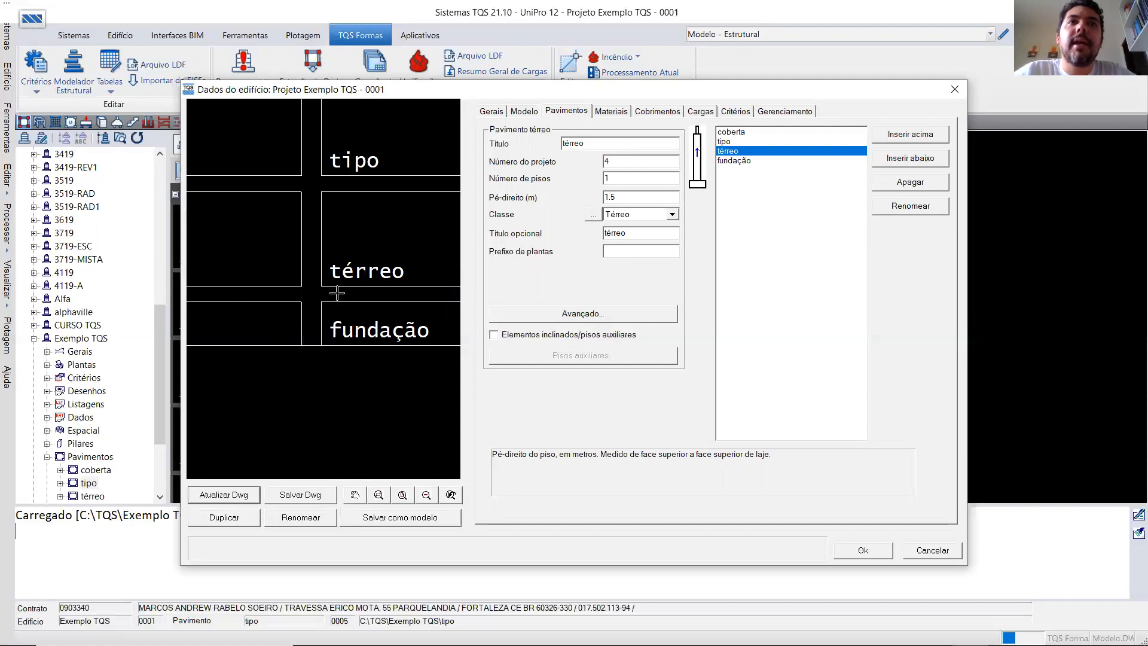
scroll(340, 293, "down", 4)
scroll(357, 296, "up", 2)
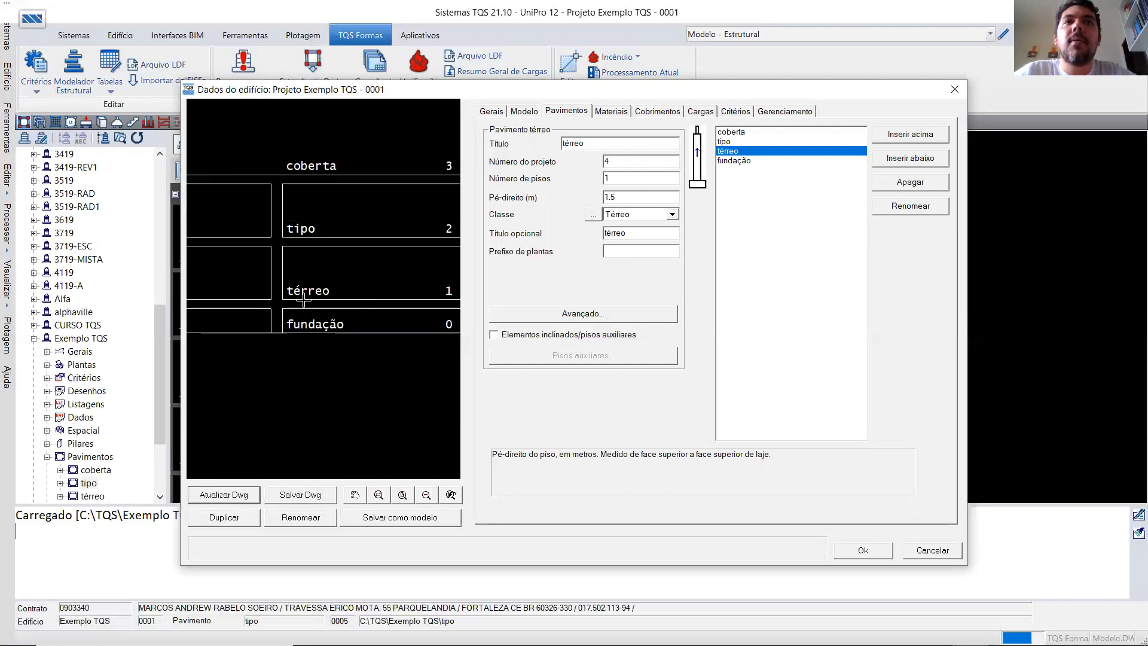
scroll(287, 331, "up", 3)
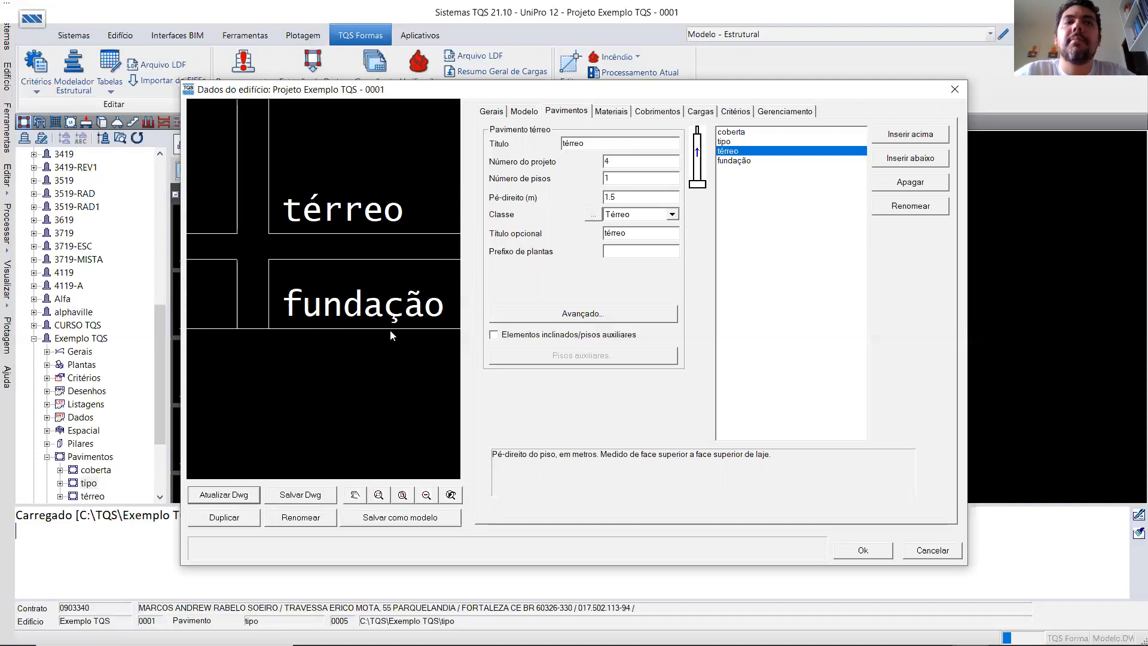
scroll(252, 334, "down", 2)
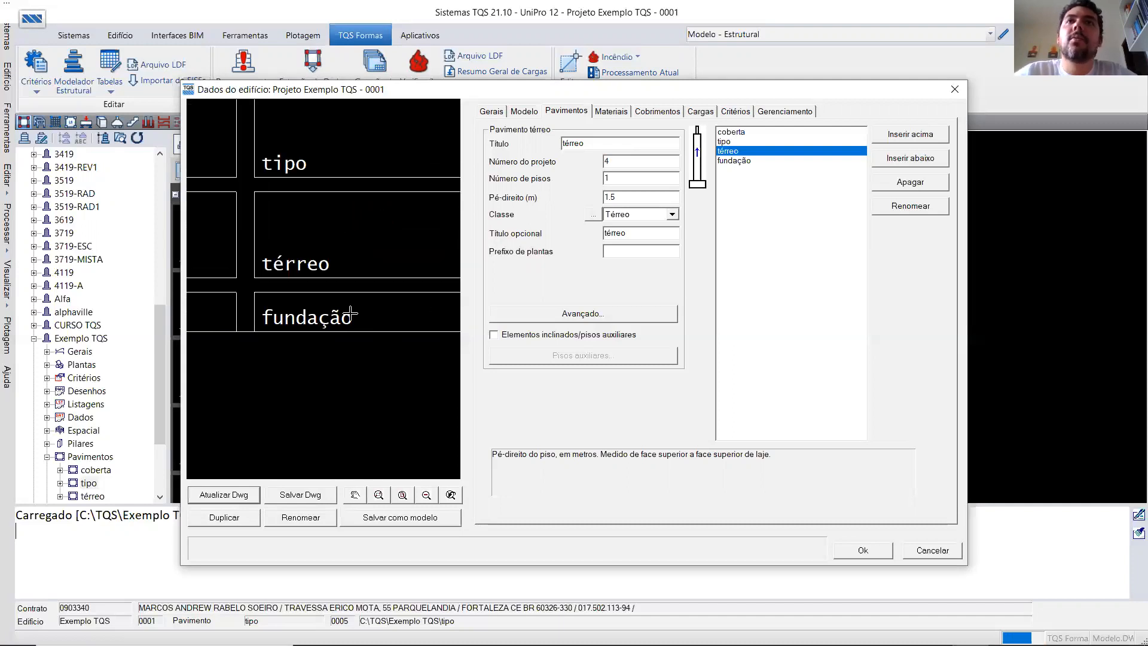
- Select the fundação floor and compare its data with its position in the schematic section
left_click(733, 161)
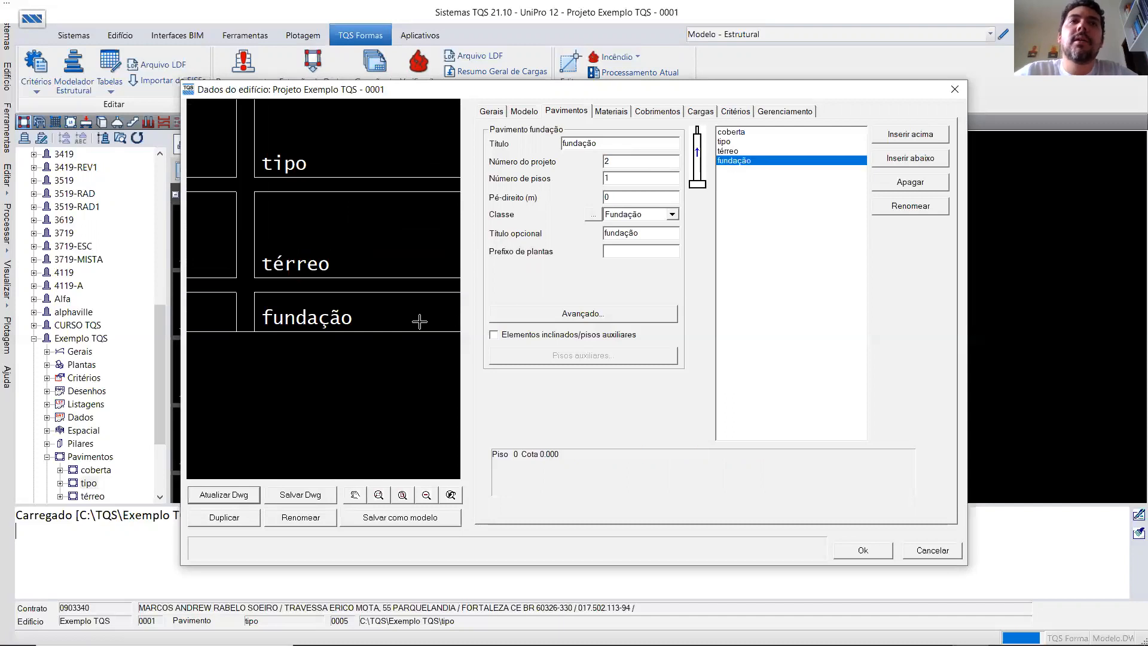
scroll(395, 322, "down", 2)
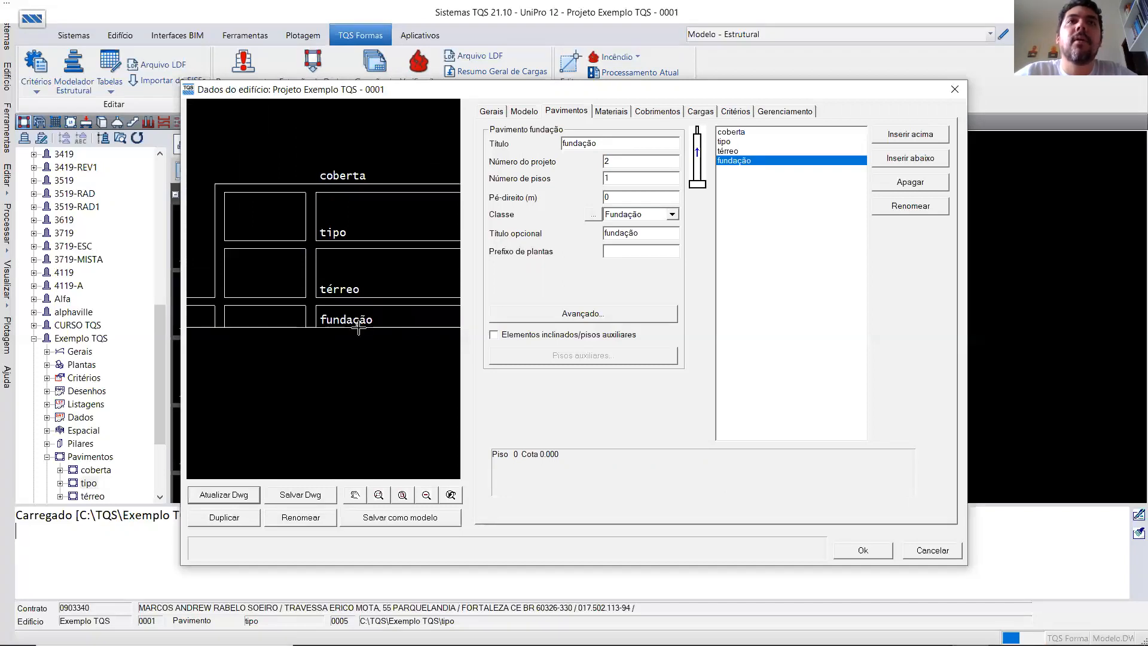
scroll(300, 325, "up", 2)
scroll(300, 325, "up", 3)
scroll(323, 341, "down", 4)
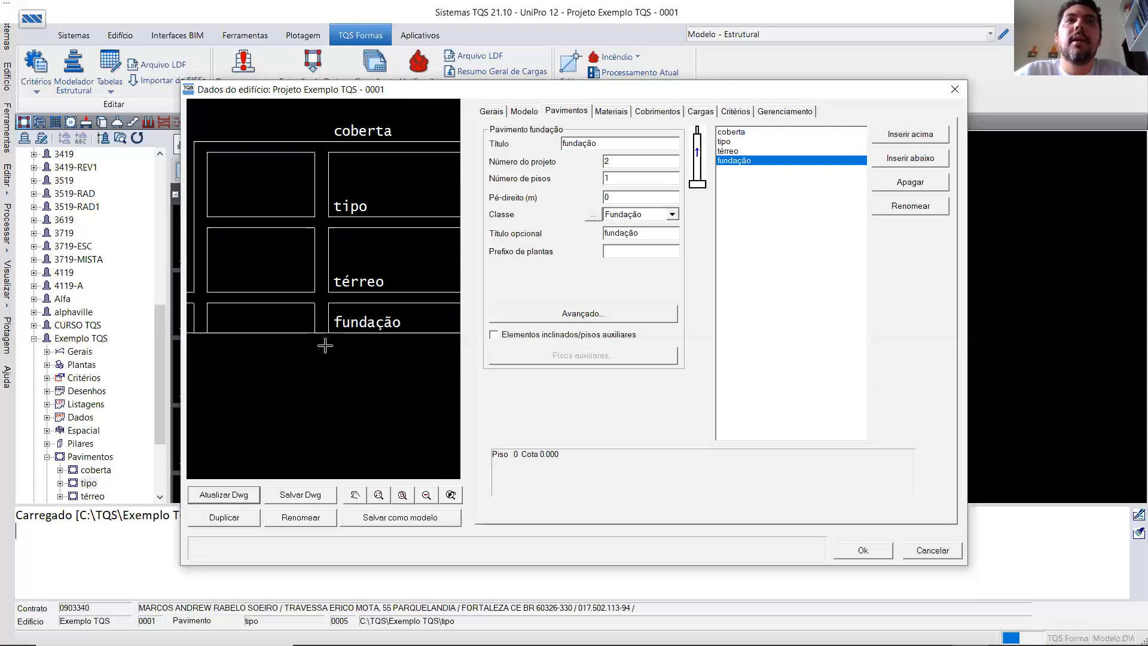
scroll(325, 346, "down", 2)
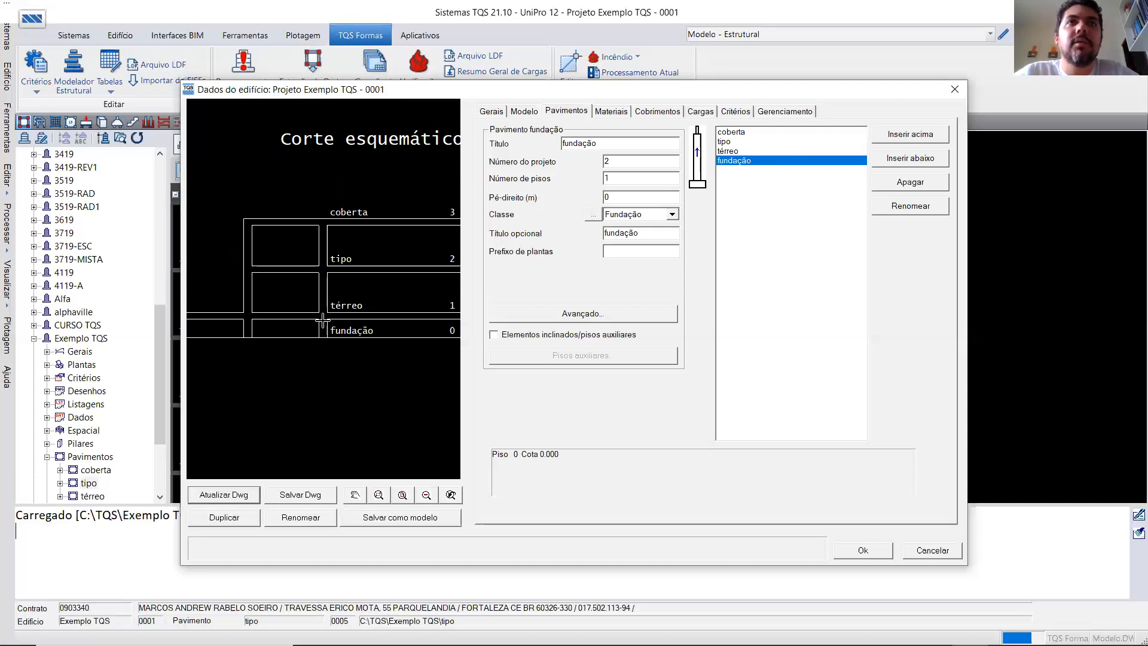
scroll(322, 321, "down", 5)
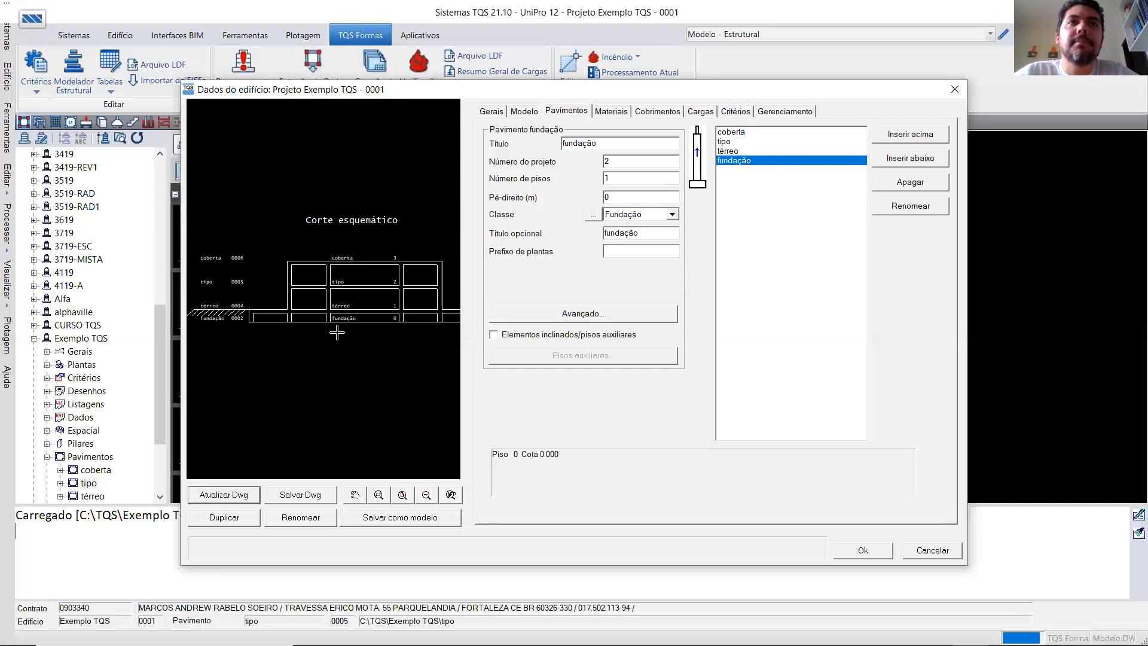
- Inspect the level marks and floor heights beside the schematic section, from fundação up to coberta
scroll(259, 334, "up", 6)
scroll(259, 333, "down", 6)
scroll(375, 324, "up", 5)
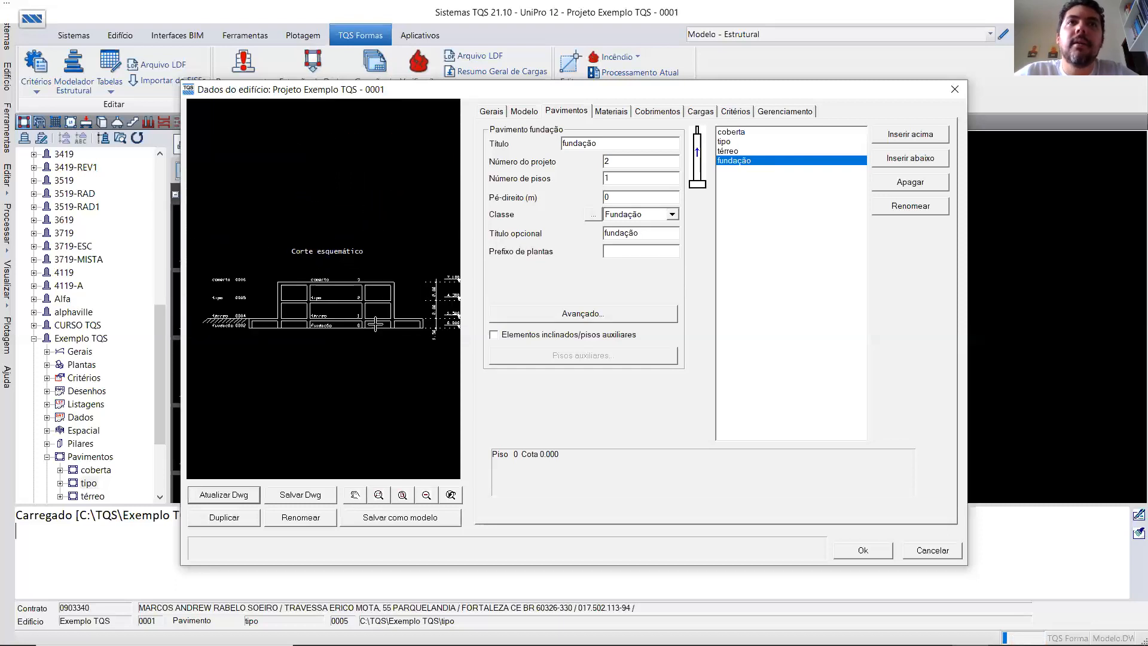
scroll(374, 324, "down", 2)
scroll(458, 327, "up", 5)
scroll(418, 269, "up", 3)
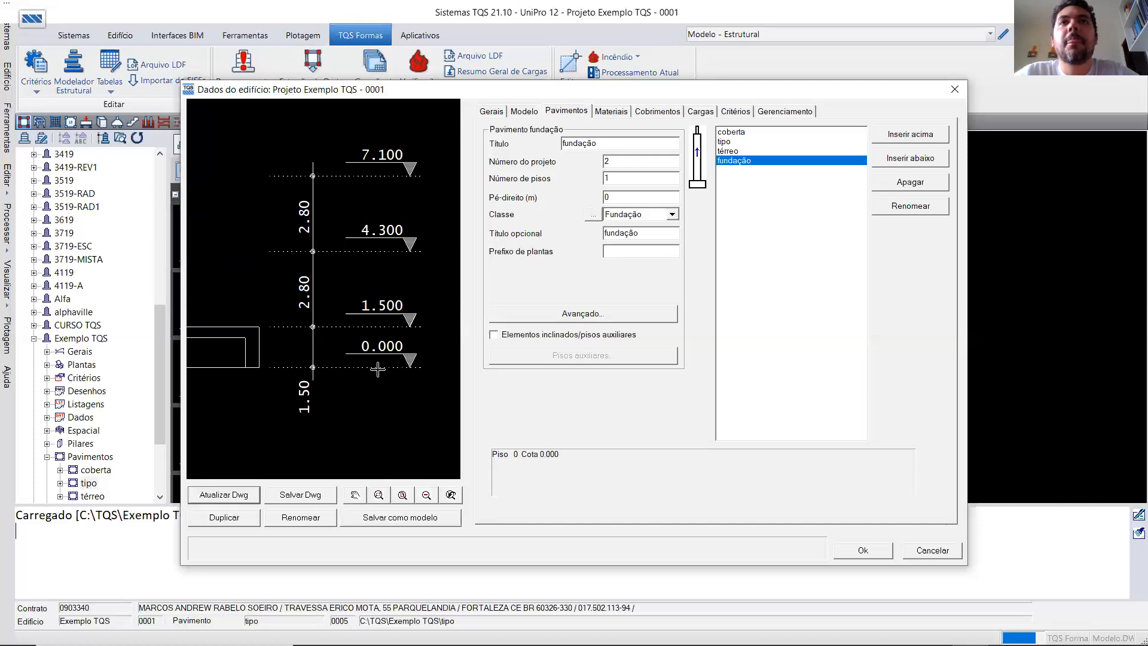
scroll(378, 370, "down", 1)
scroll(378, 370, "up", 2)
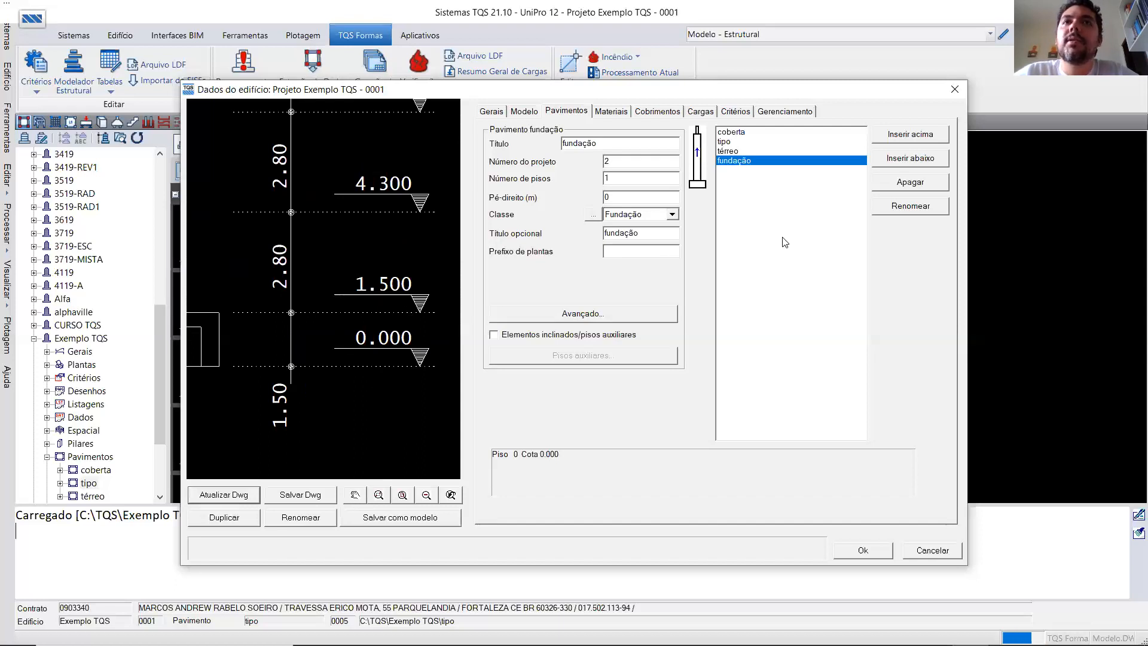
scroll(385, 357, "down", 5)
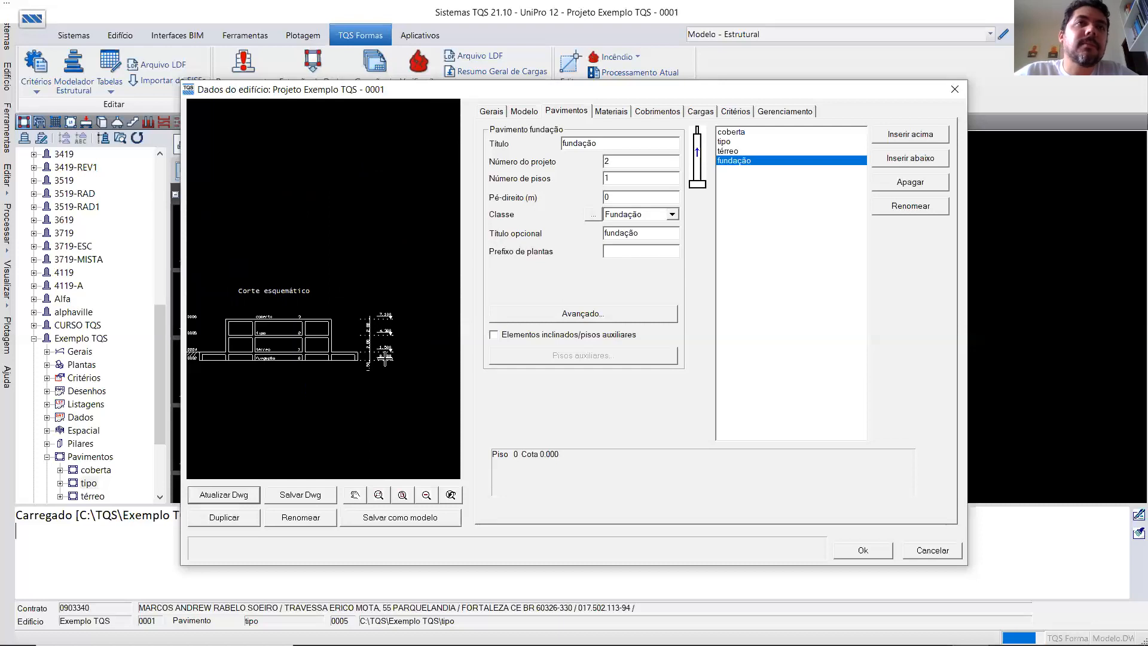
scroll(402, 322, "down", 3)
scroll(326, 348, "up", 2)
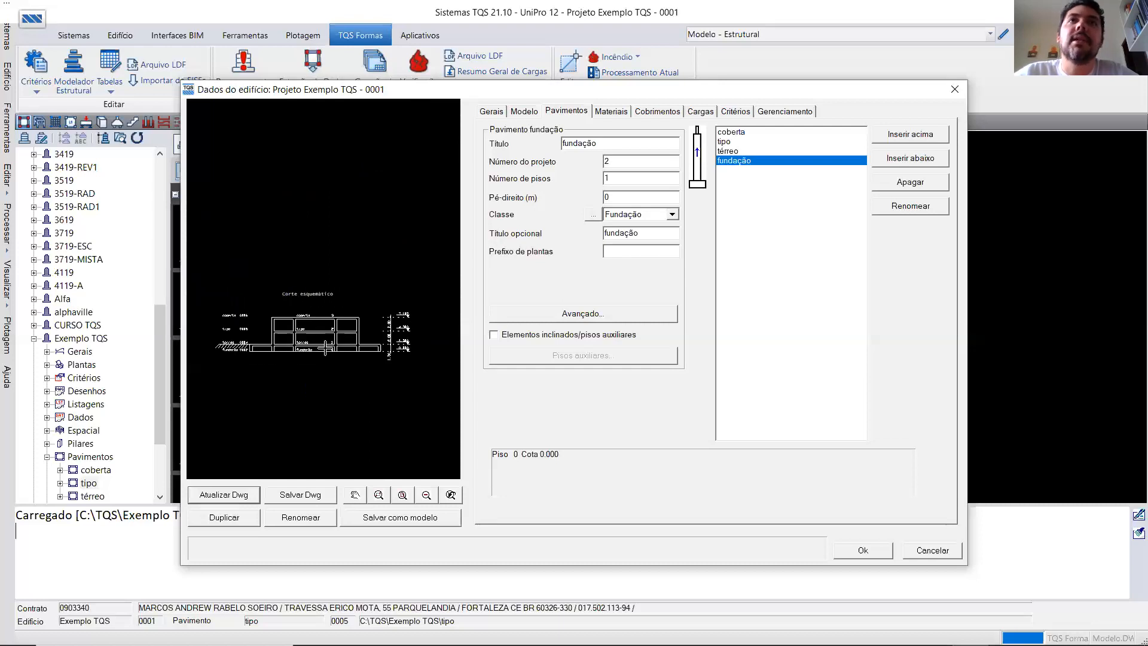
- Set the building's initial level to -1.5 m in the advanced general data and update the schematic section
left_click(506, 112)
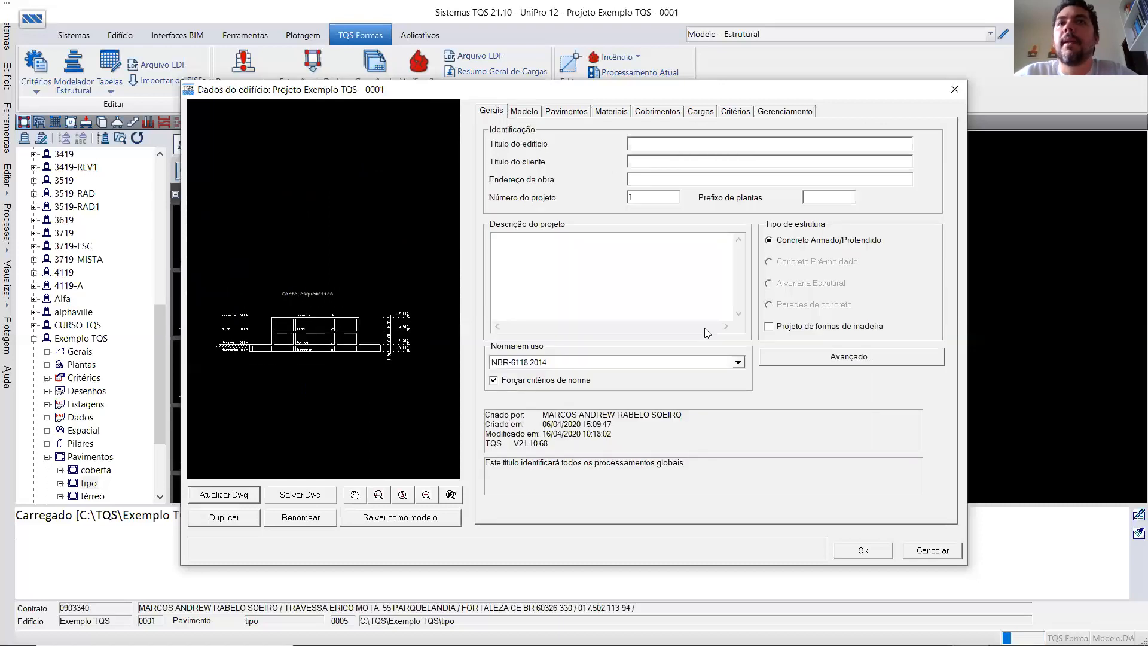
left_click(811, 361)
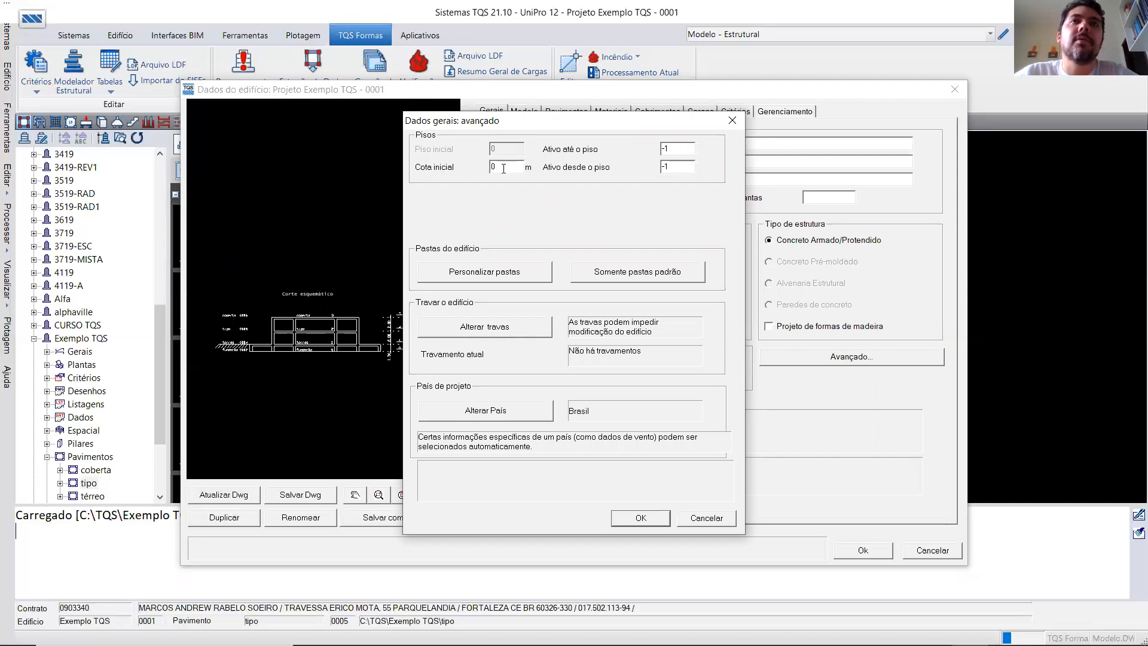
double_click(504, 168)
type("1")
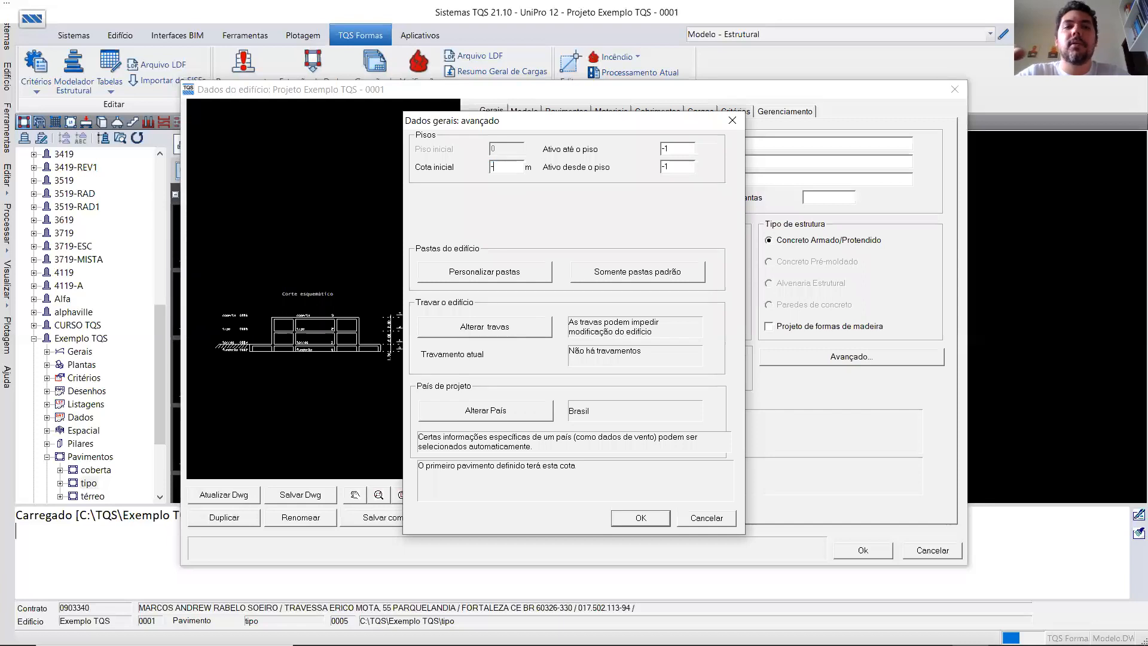
key("BackSpace")
key("BackSpace")
type("-1.5")
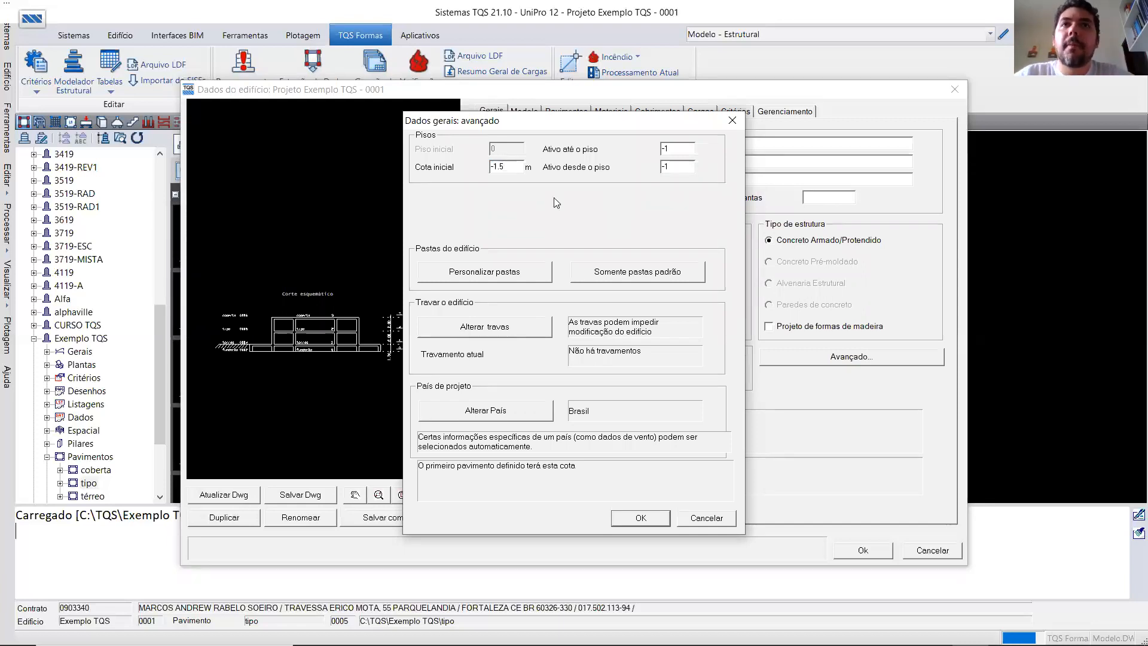
left_click(634, 518)
left_click(233, 500)
- Check the level marks in the updated schematic section and accept the building data
scroll(409, 356, "up", 2)
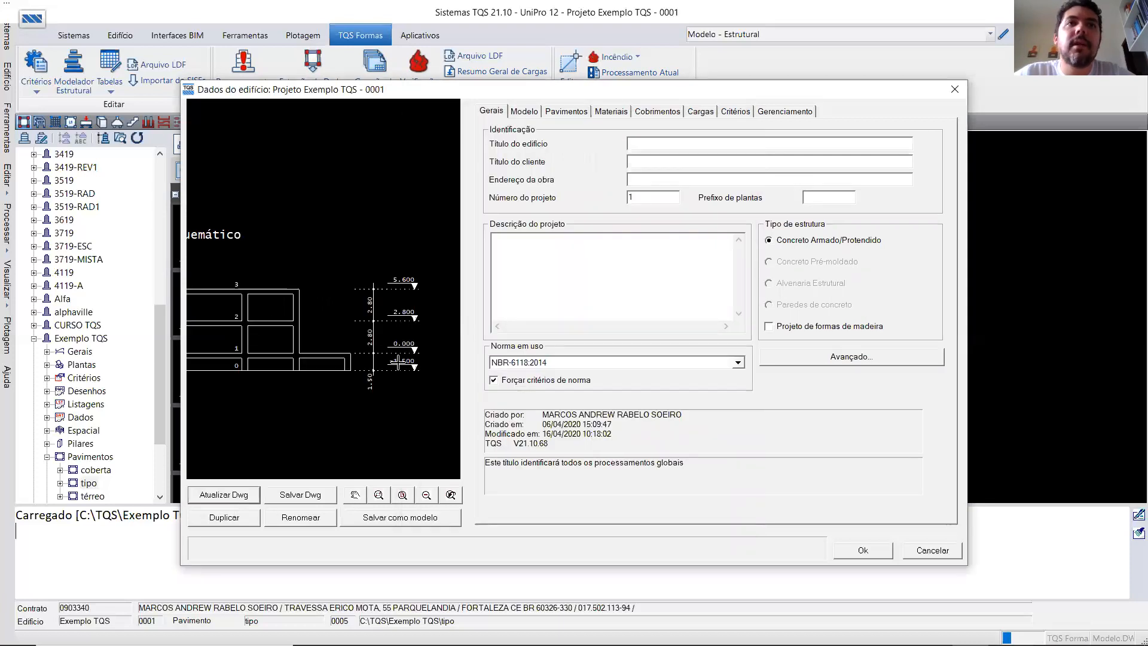
scroll(398, 363, "up", 3)
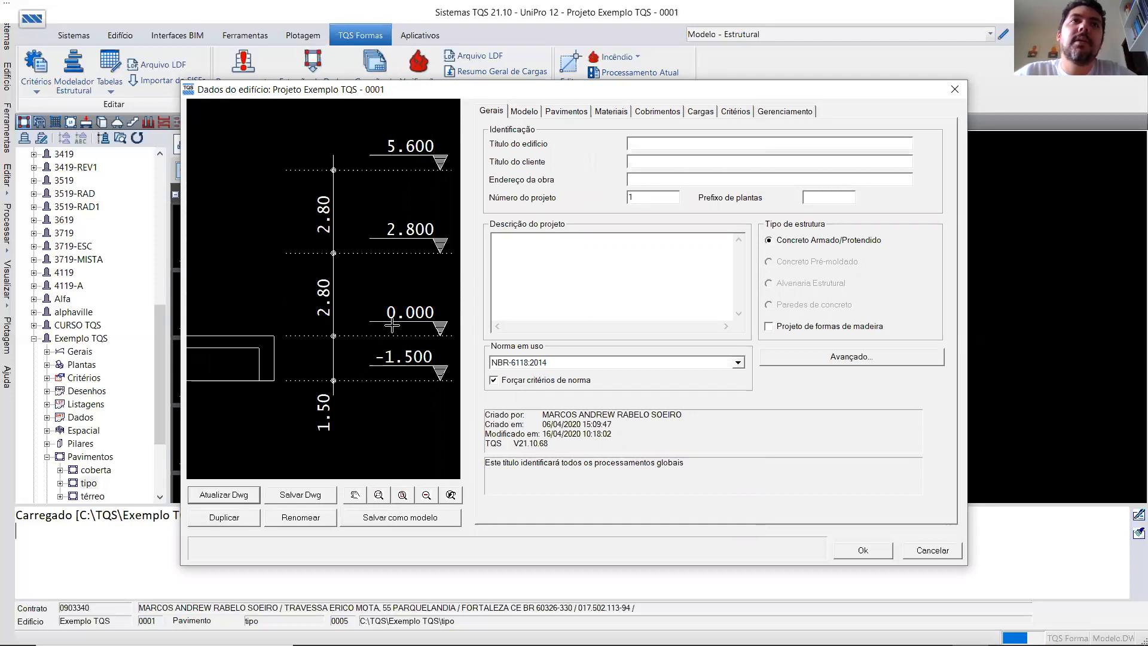
scroll(392, 326, "down", 6)
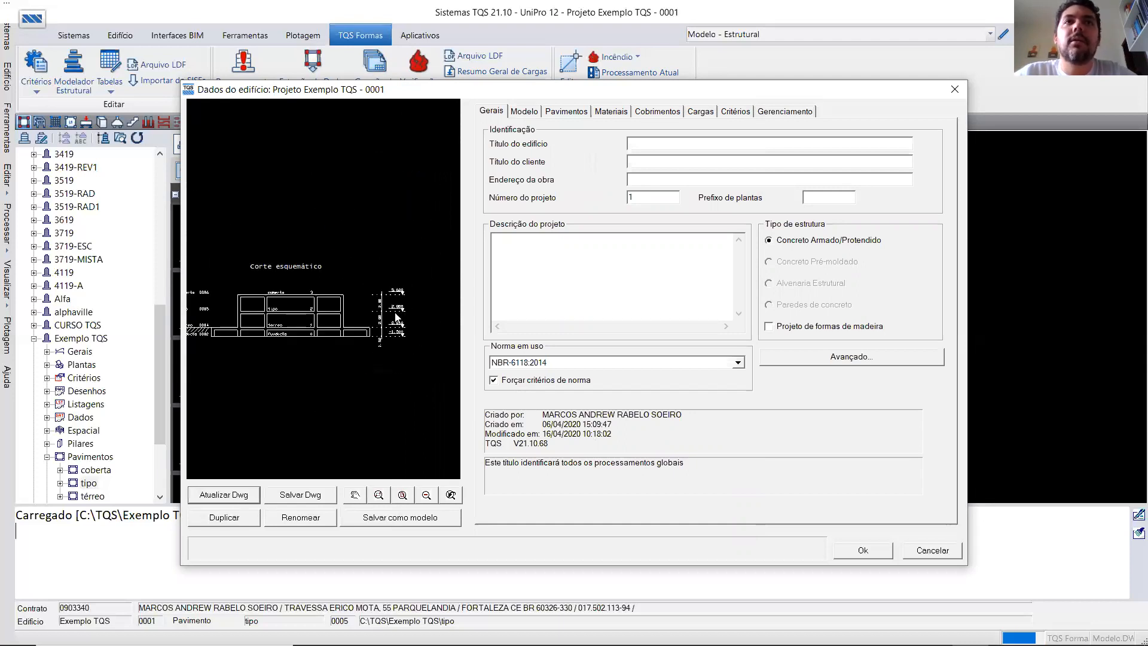
scroll(408, 317, "down", 3)
scroll(326, 317, "up", 2)
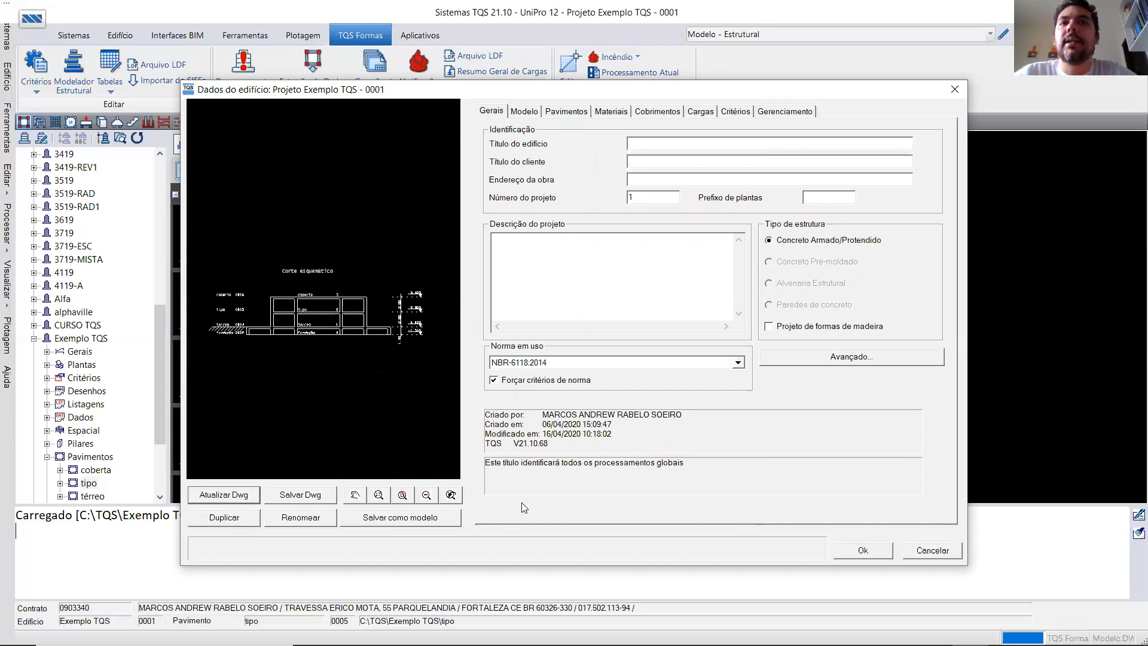
left_click(861, 551)
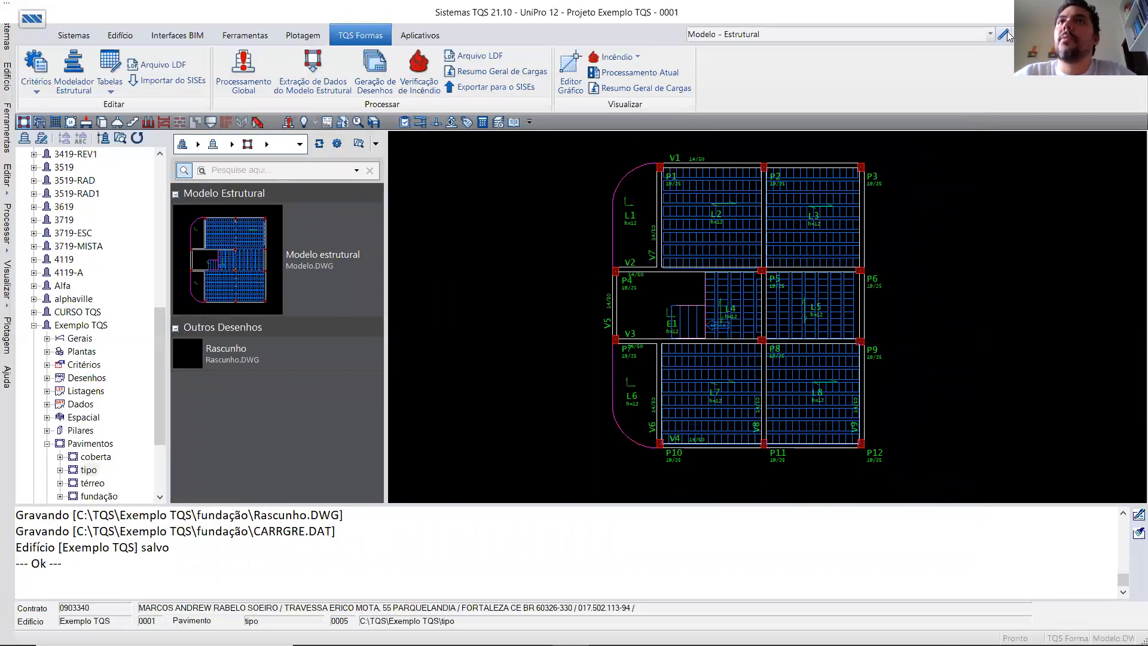
- Open the structural modeller from the tipo floor's model and switch to the térreo floor
double_click(940, 306)
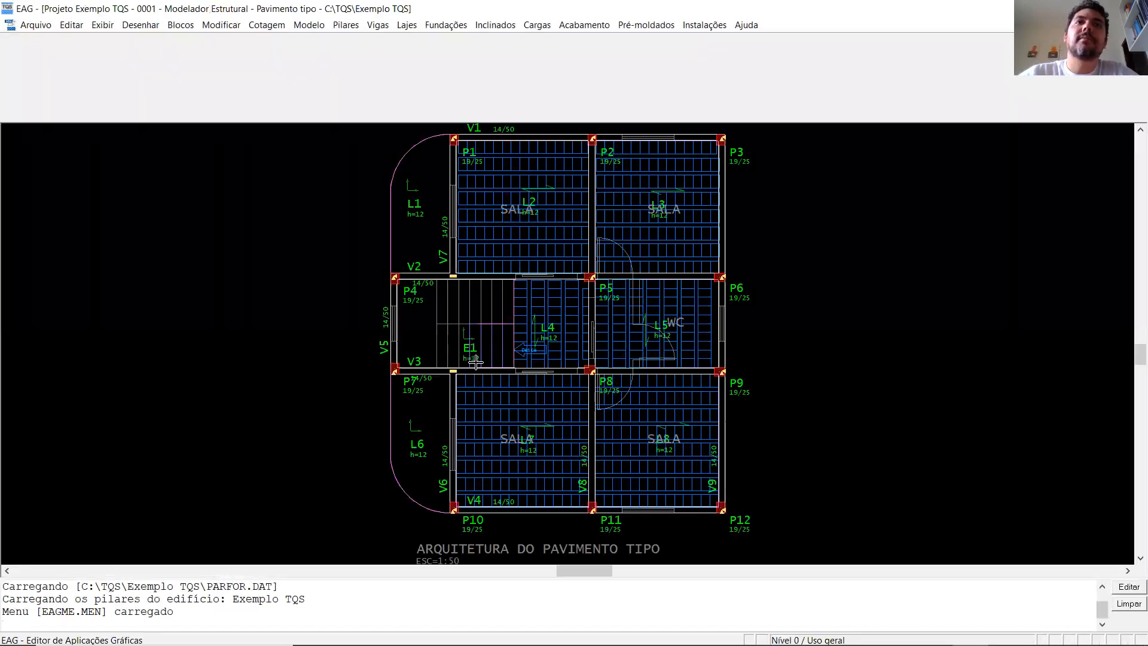
left_click(142, 84)
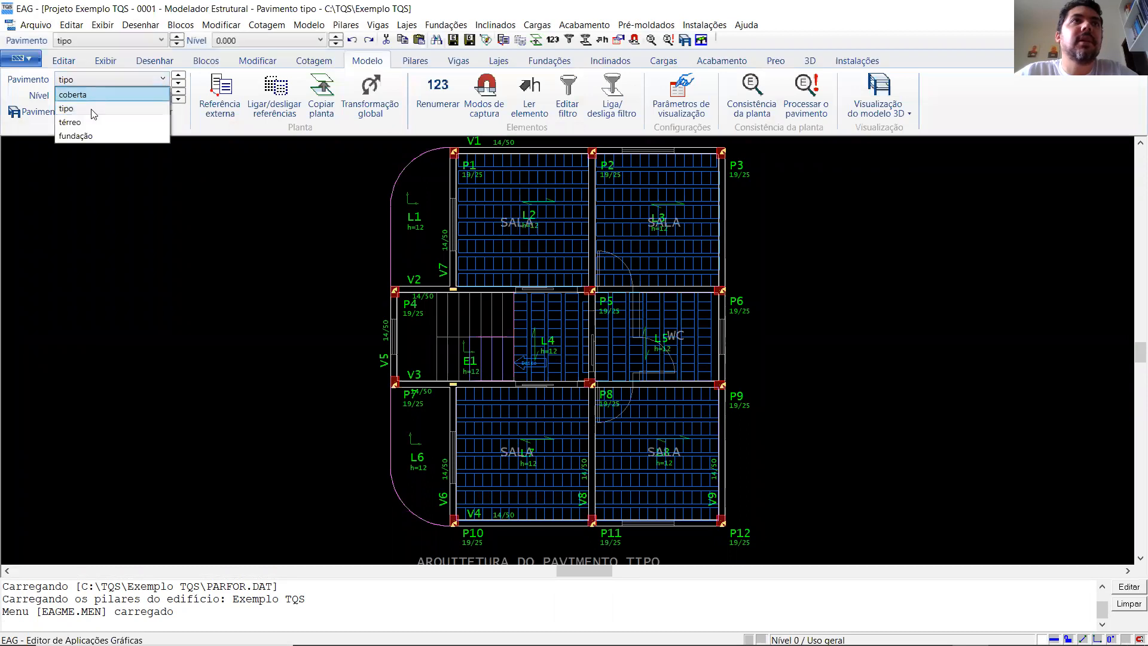
left_click(91, 123)
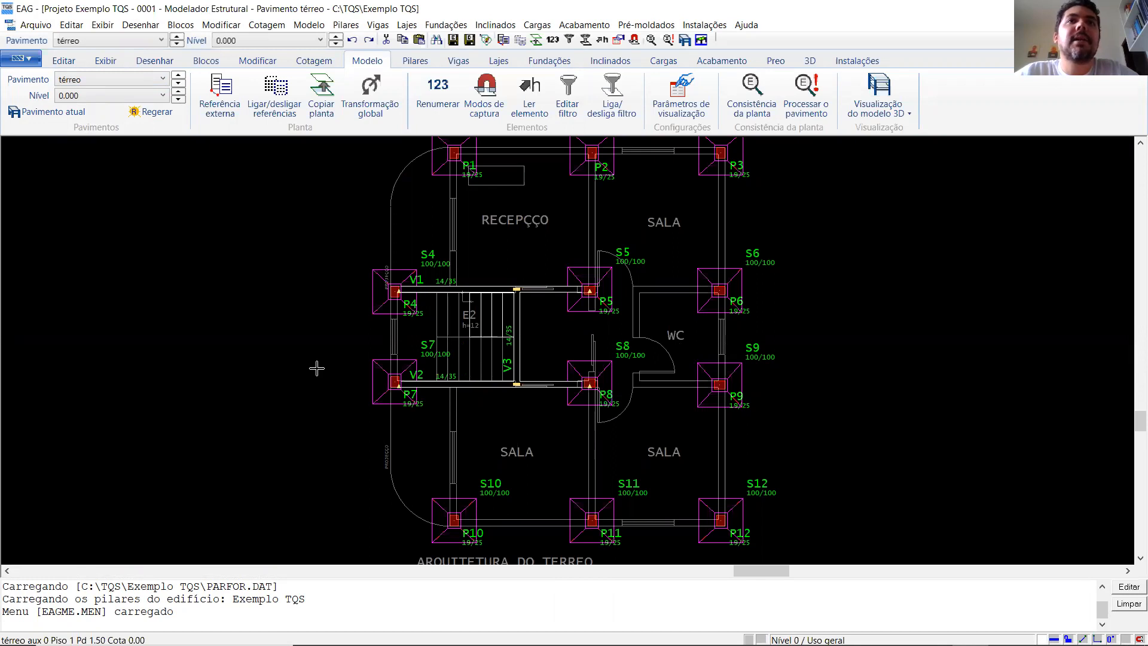
- Switch the modeller to the fundação floor and look over its pillars P1 to P12
left_click(160, 84)
left_click(89, 137)
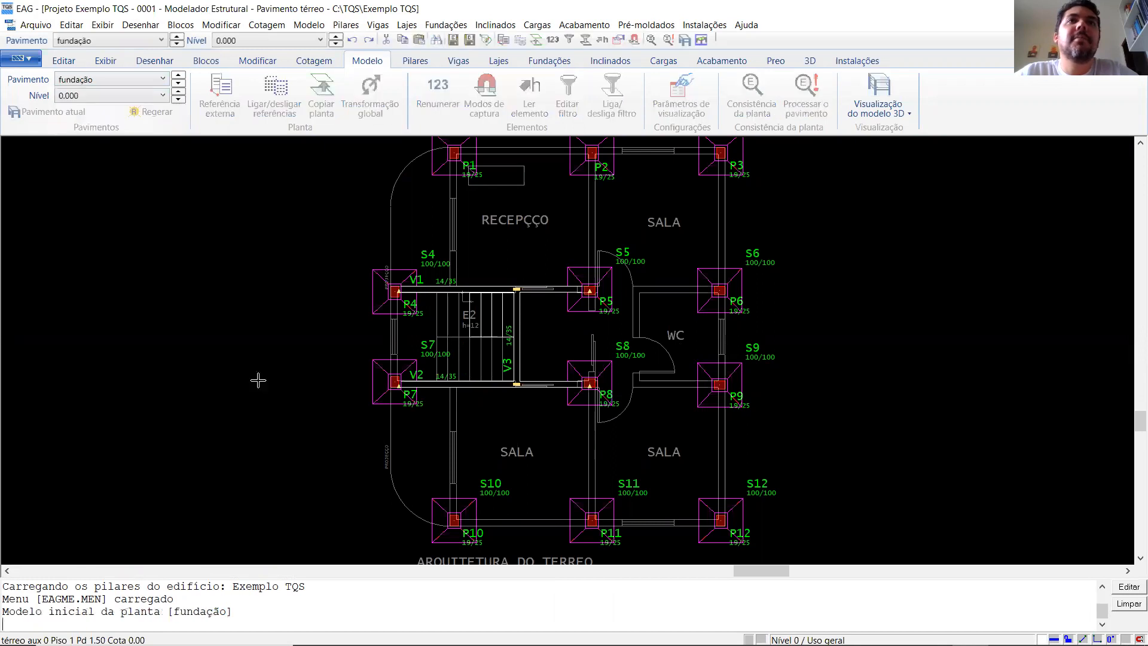
left_click(162, 80)
left_click(119, 136)
scroll(499, 327, "down", 1)
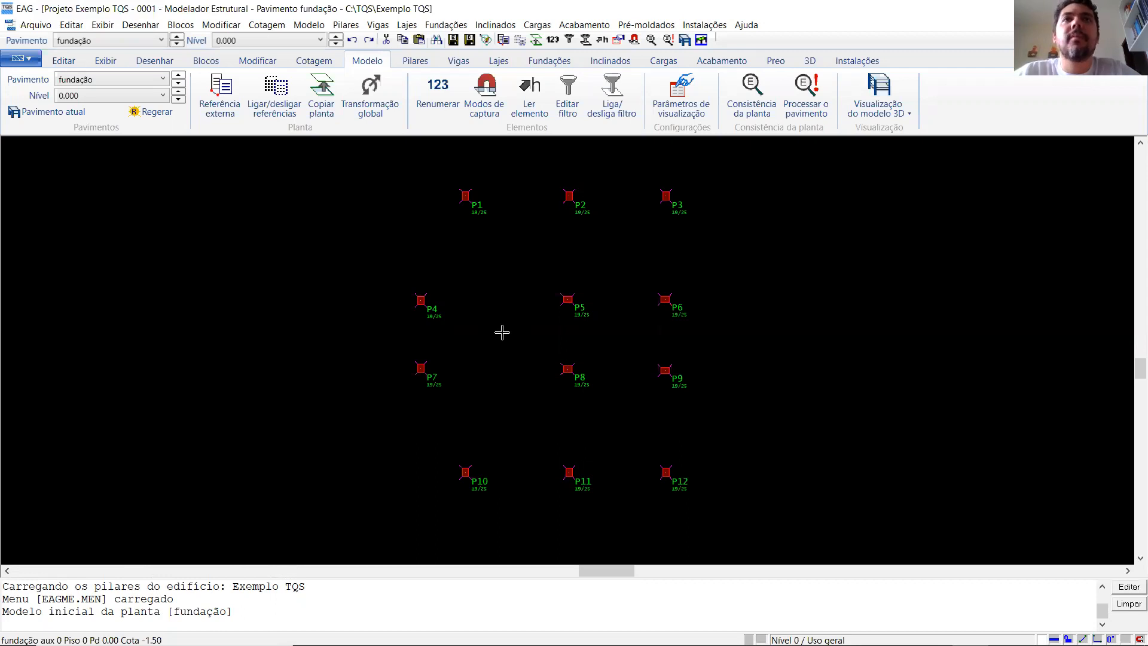
scroll(514, 213, "up", 1)
scroll(424, 265, "down", 1)
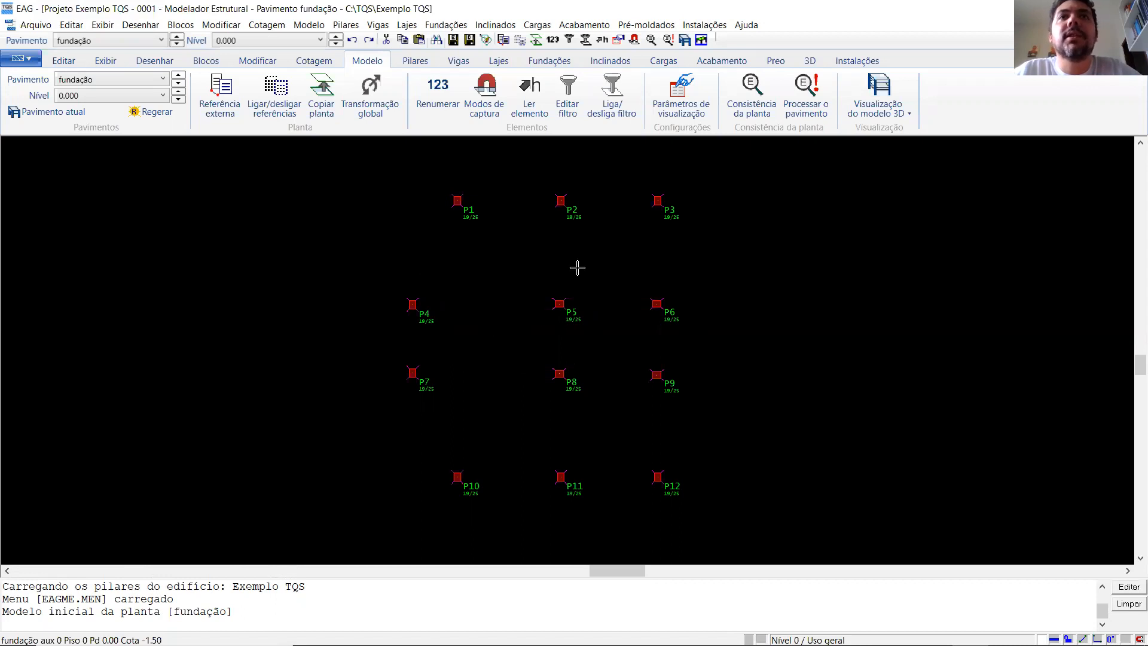
scroll(576, 267, "up", 1)
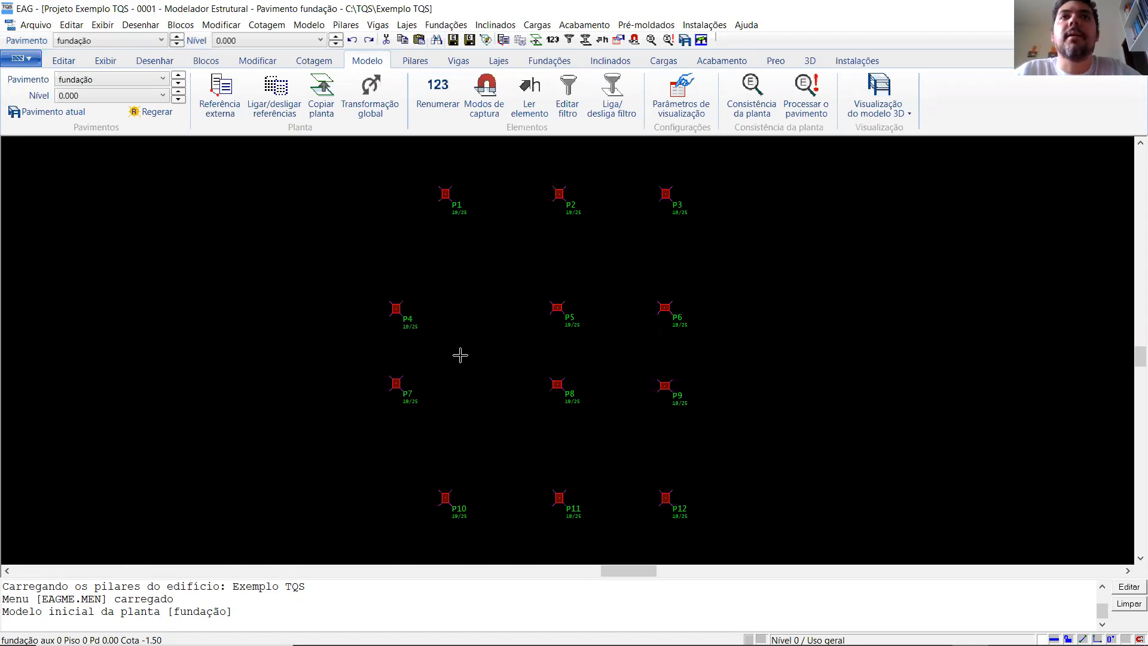
scroll(456, 350, "down", 1)
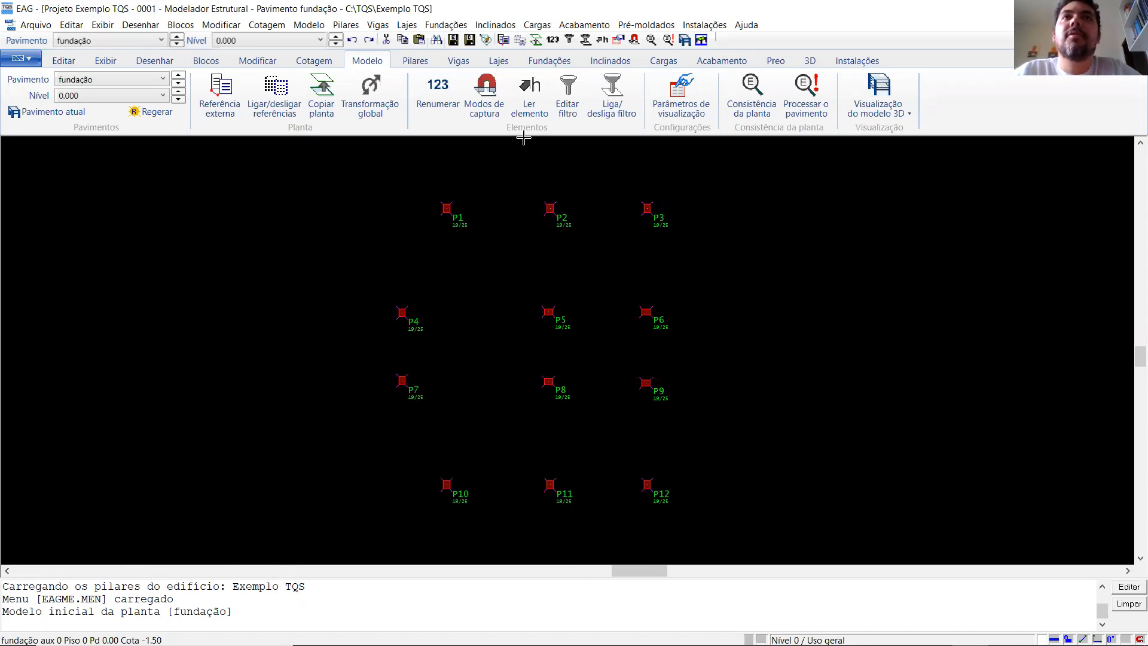
left_click(537, 42)
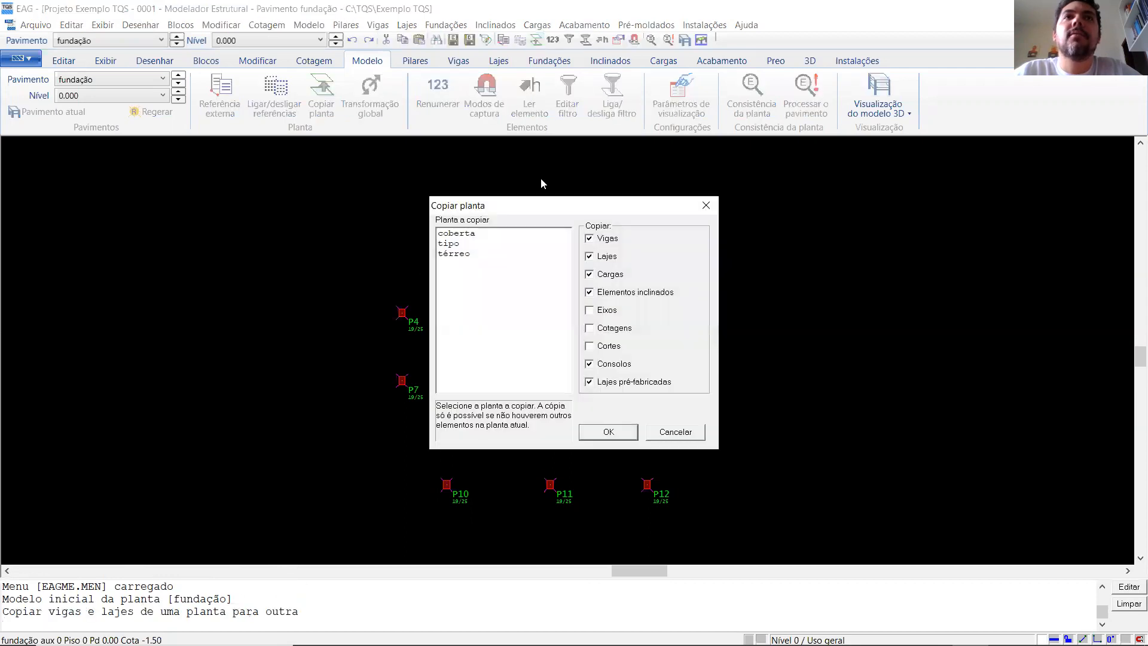
left_click(451, 256)
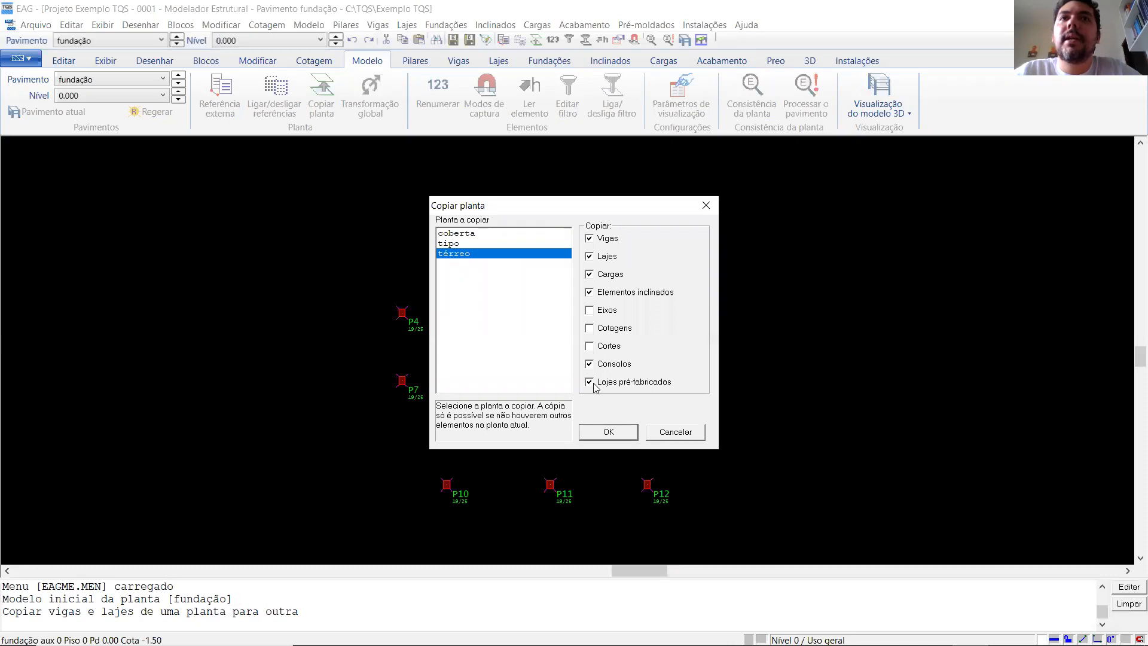
left_click(589, 239)
left_click(590, 257)
left_click(590, 275)
left_click(590, 292)
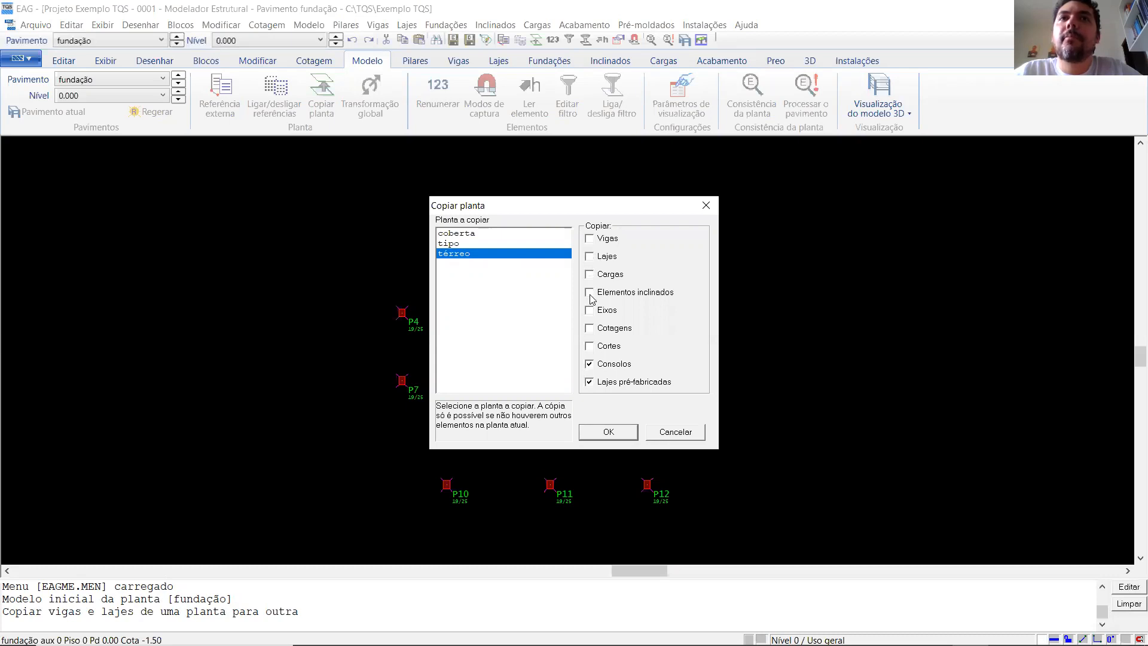
left_click(590, 364)
left_click(589, 382)
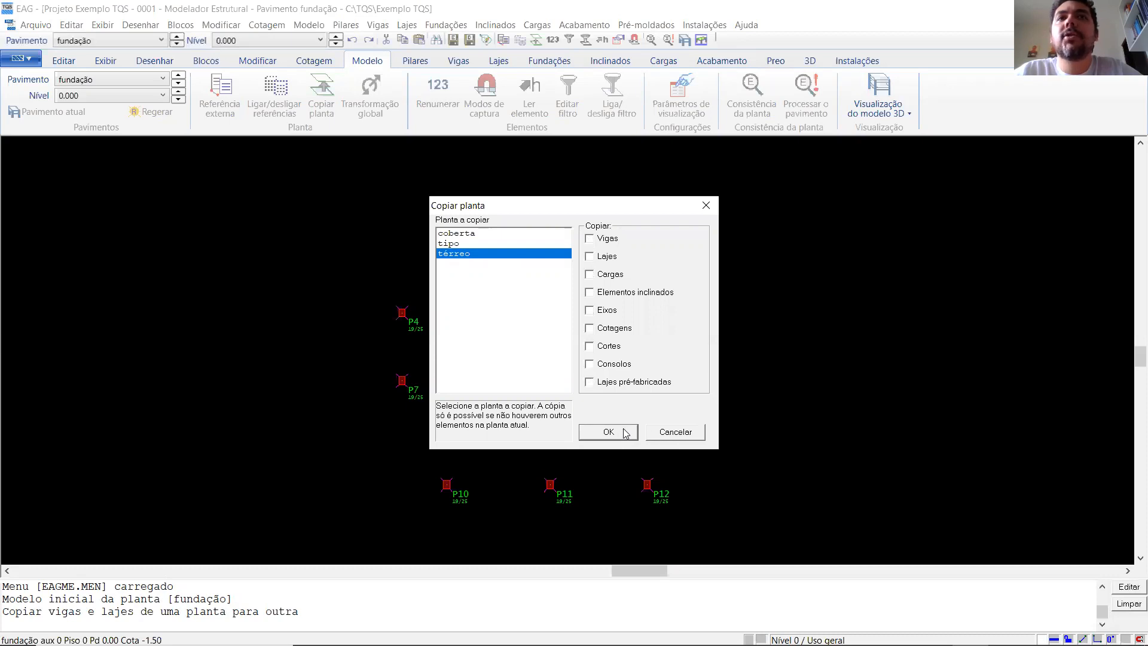
left_click(659, 436)
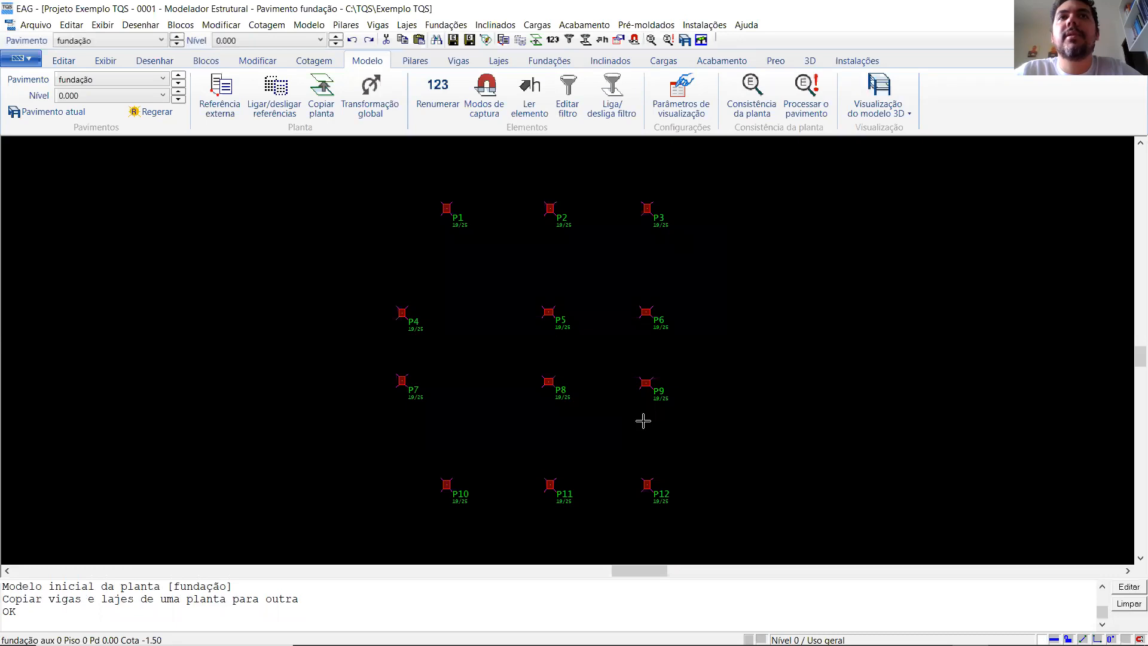
- Switch to the térreo floor and activate the element selection filter for Fundações only
left_click(175, 44)
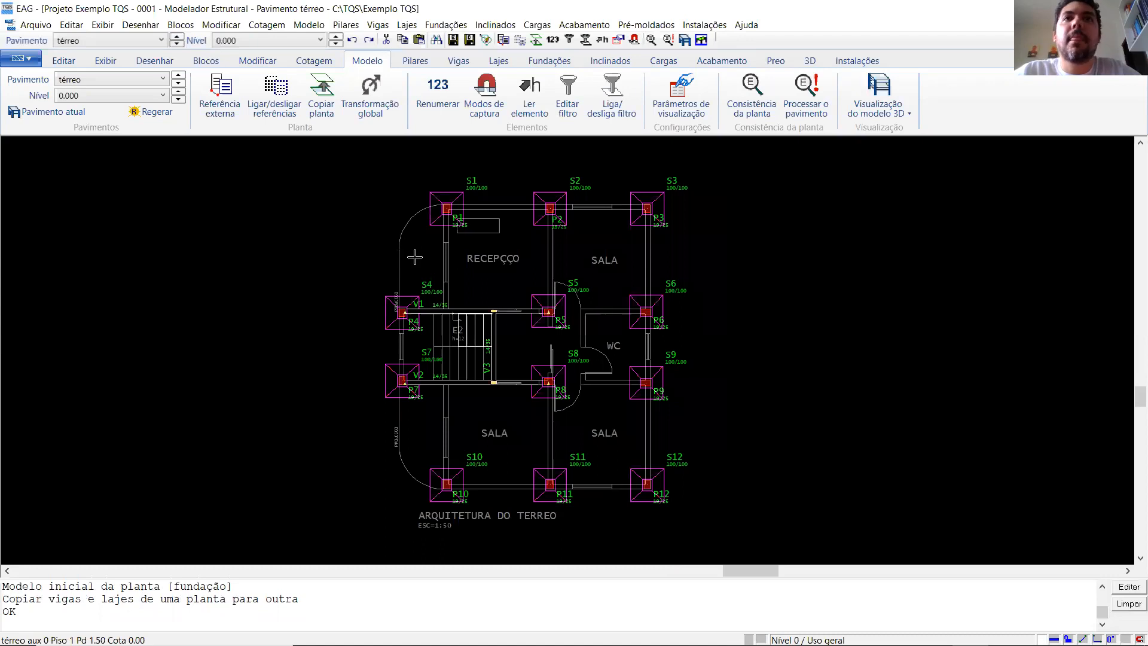
scroll(427, 317, "down", 1)
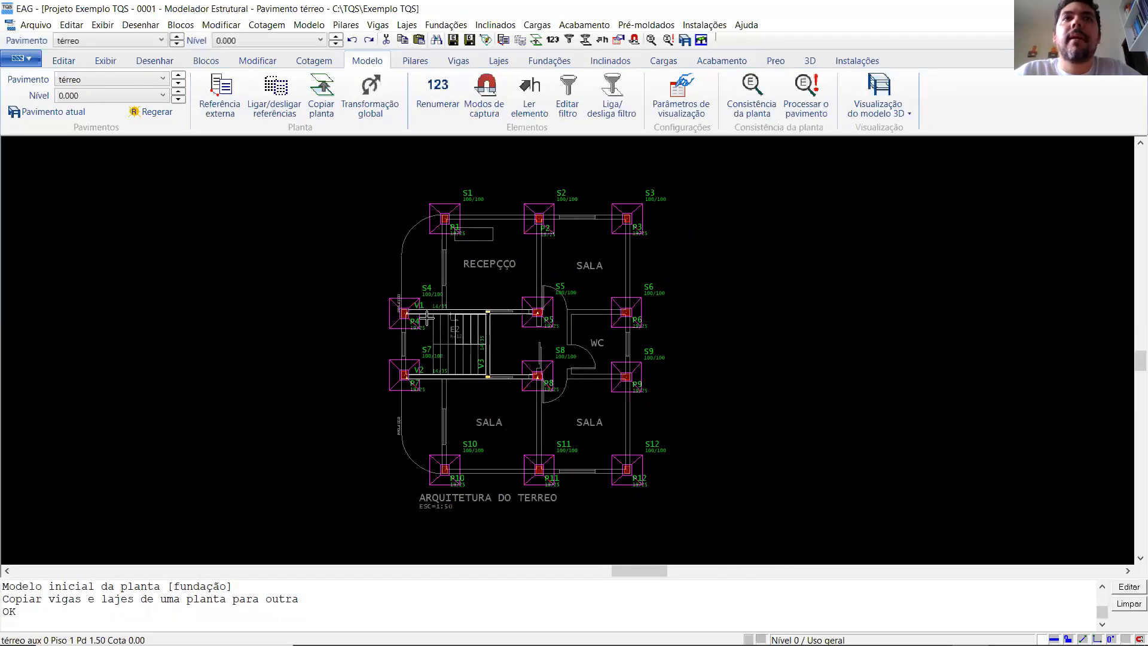
mouse_move(427, 316)
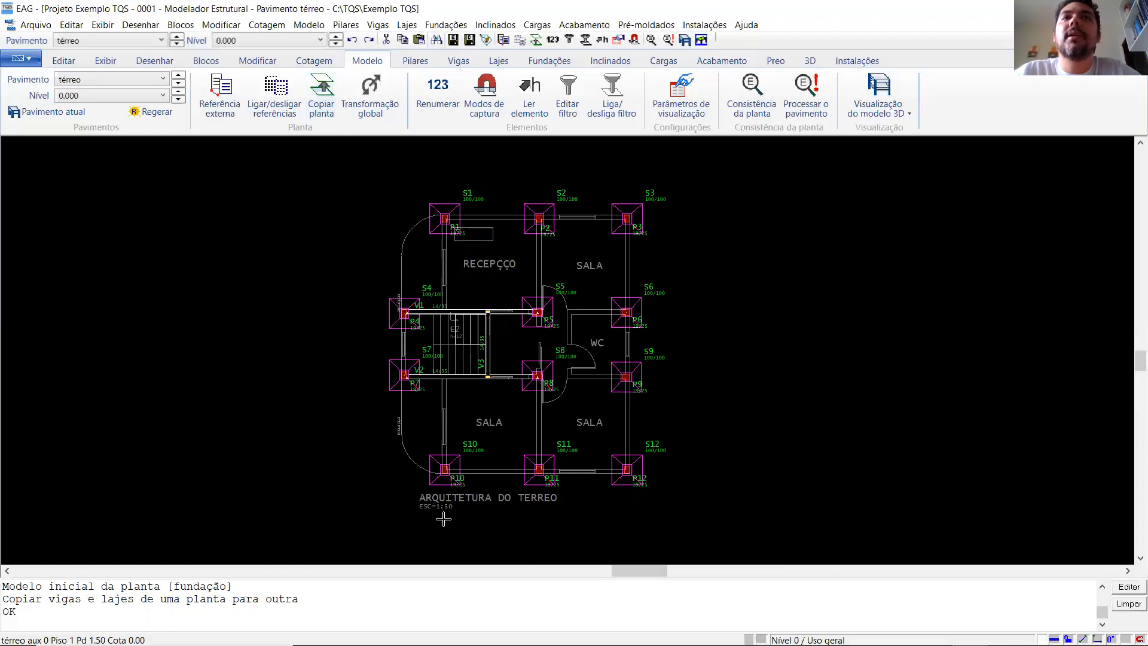
left_click(569, 40)
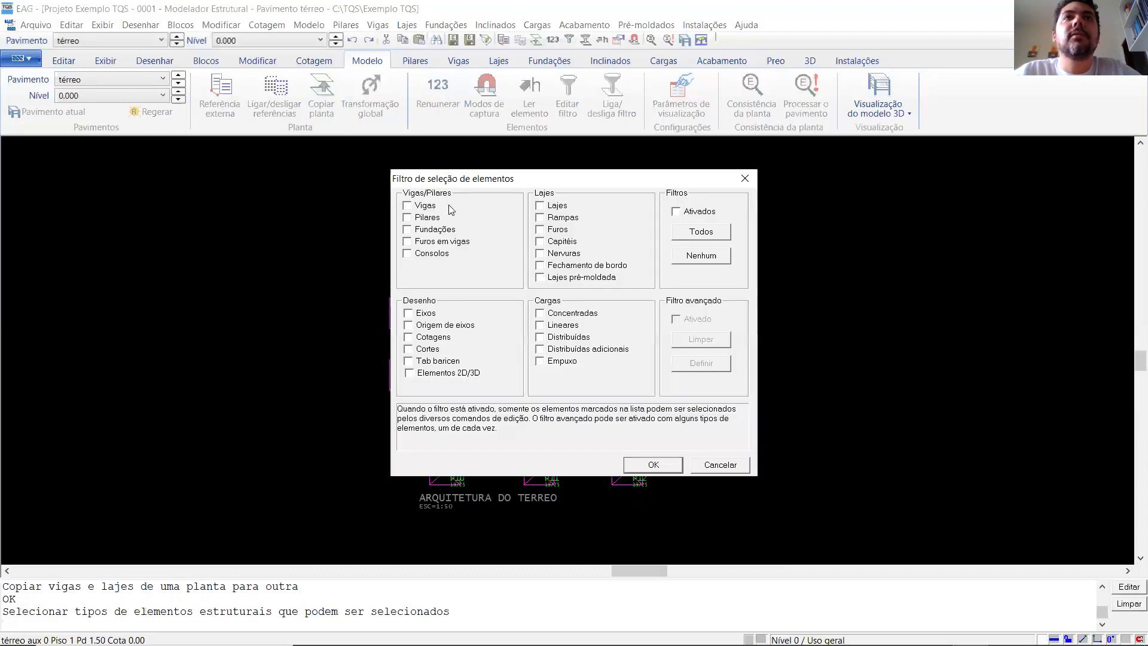
left_click(410, 231)
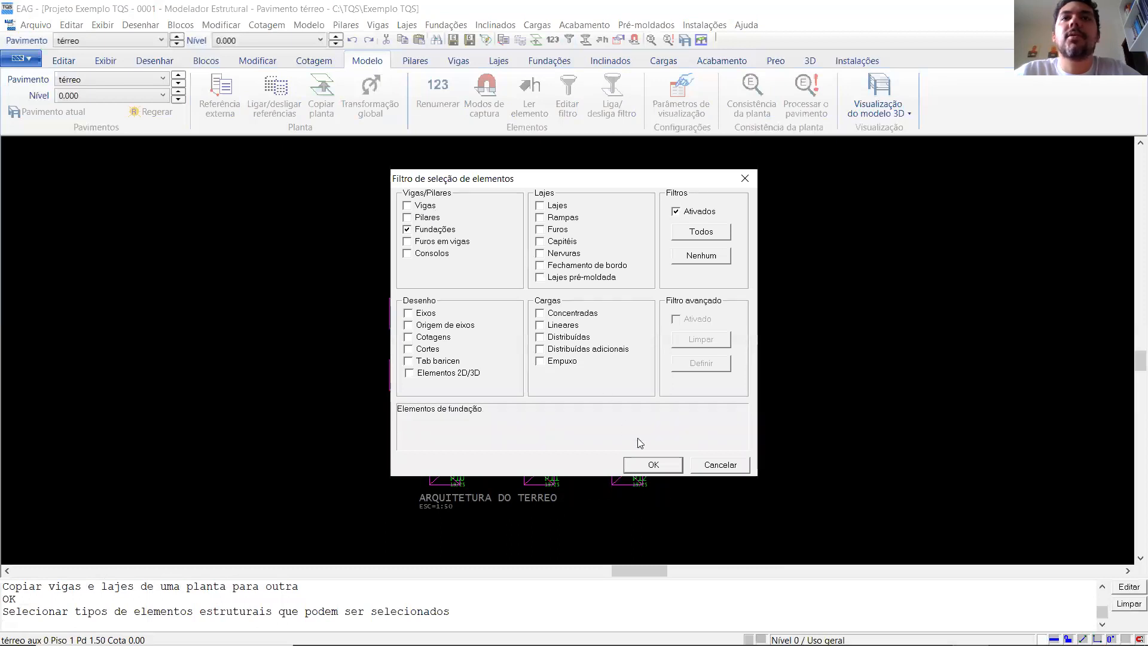
left_click(651, 464)
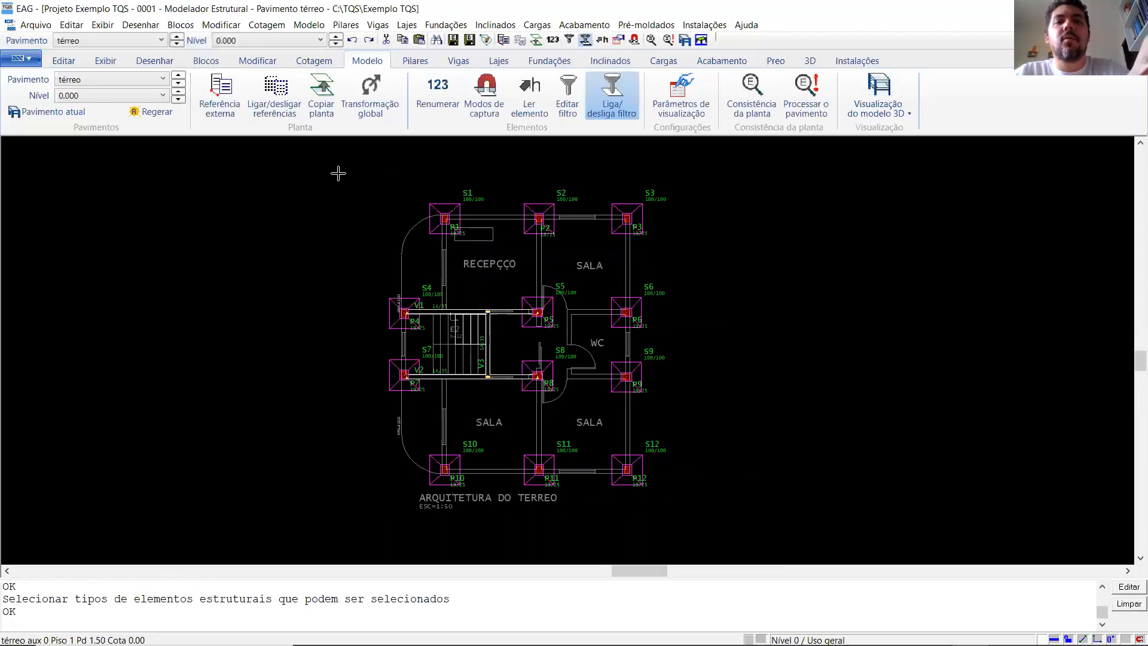
- Delete all footings S1 to S12 from the térreo floor and save the model
key("Delete")
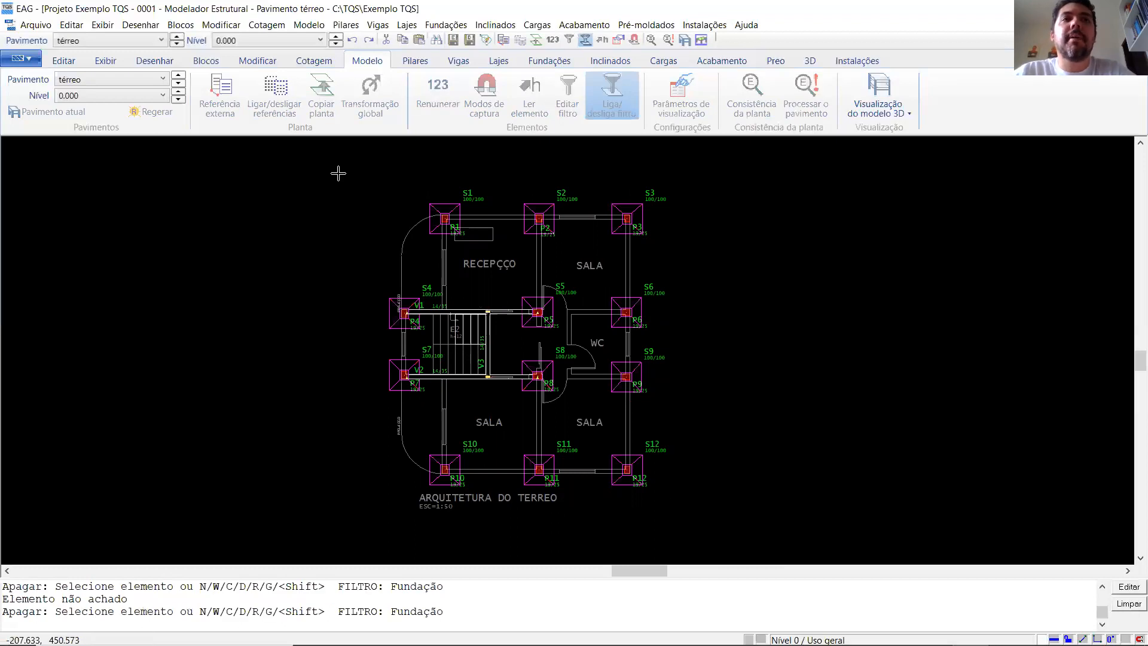
left_click(339, 173)
left_click(703, 519)
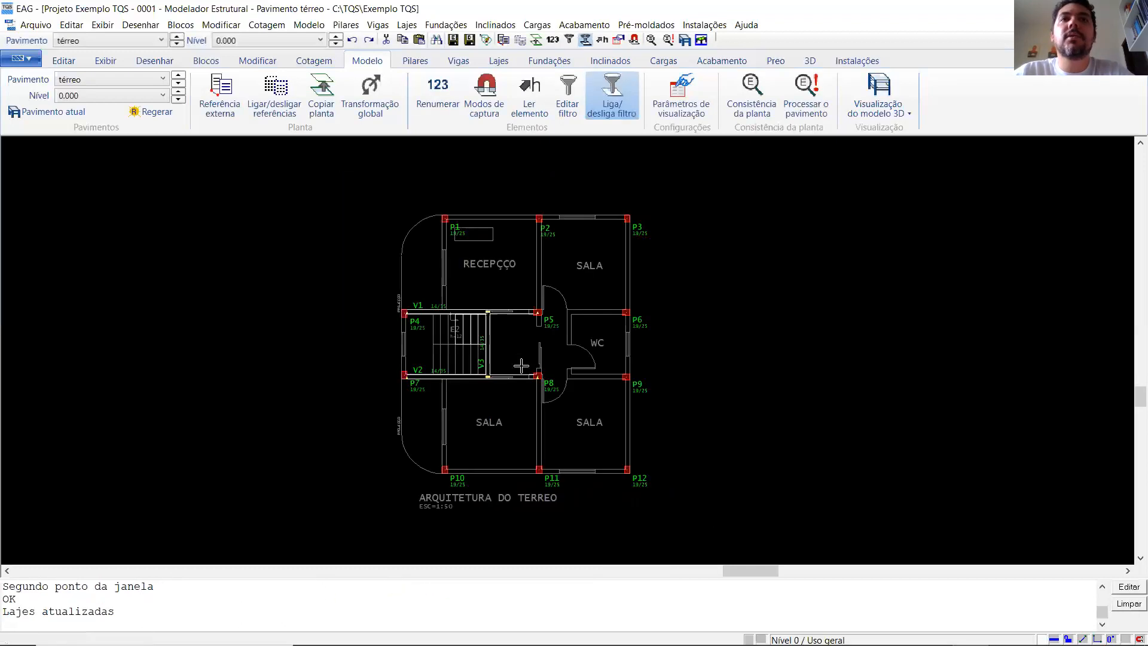
left_click(453, 40)
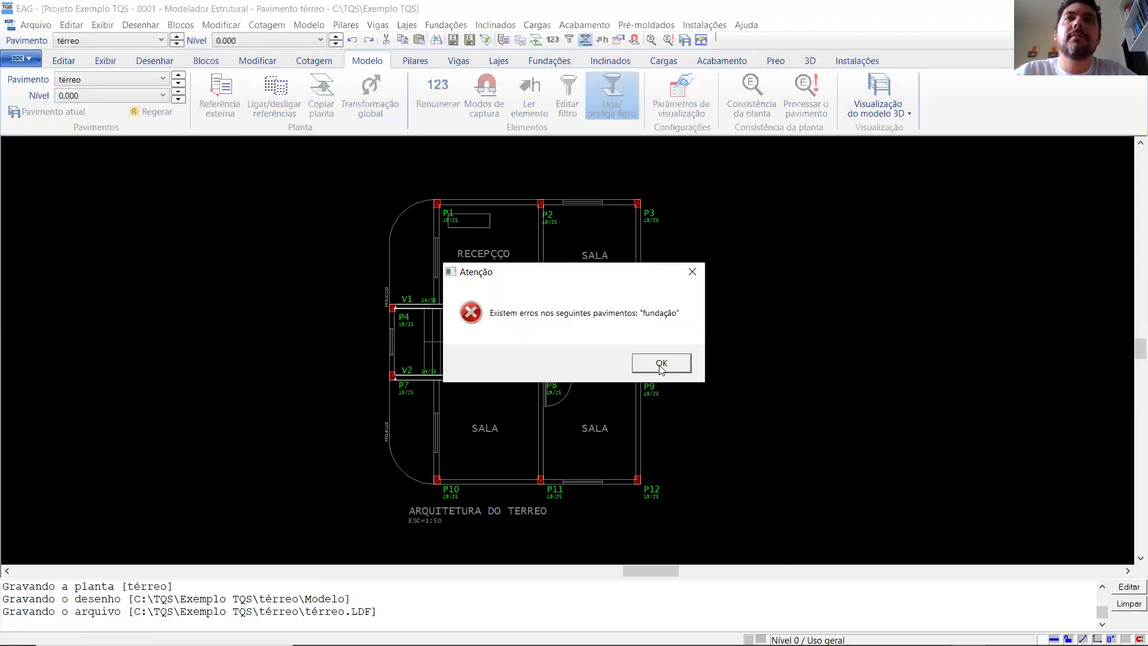
left_click(661, 364)
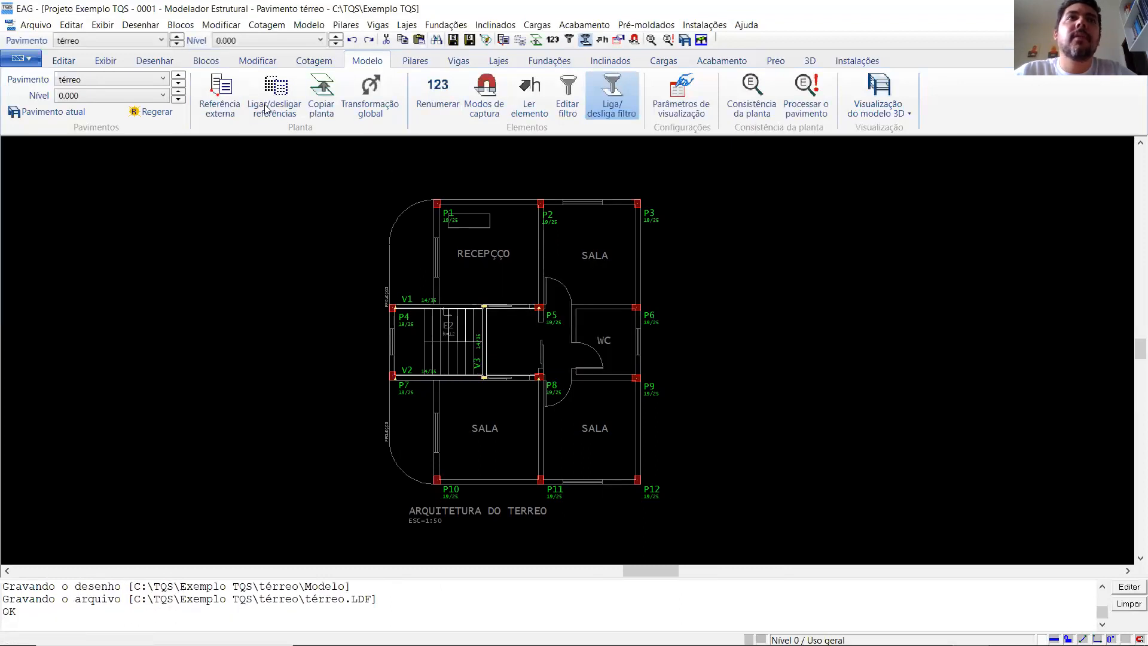
- Switch to the fundação floor, set the next foundation's number to 1 and accept the existing footing section data
left_click(177, 44)
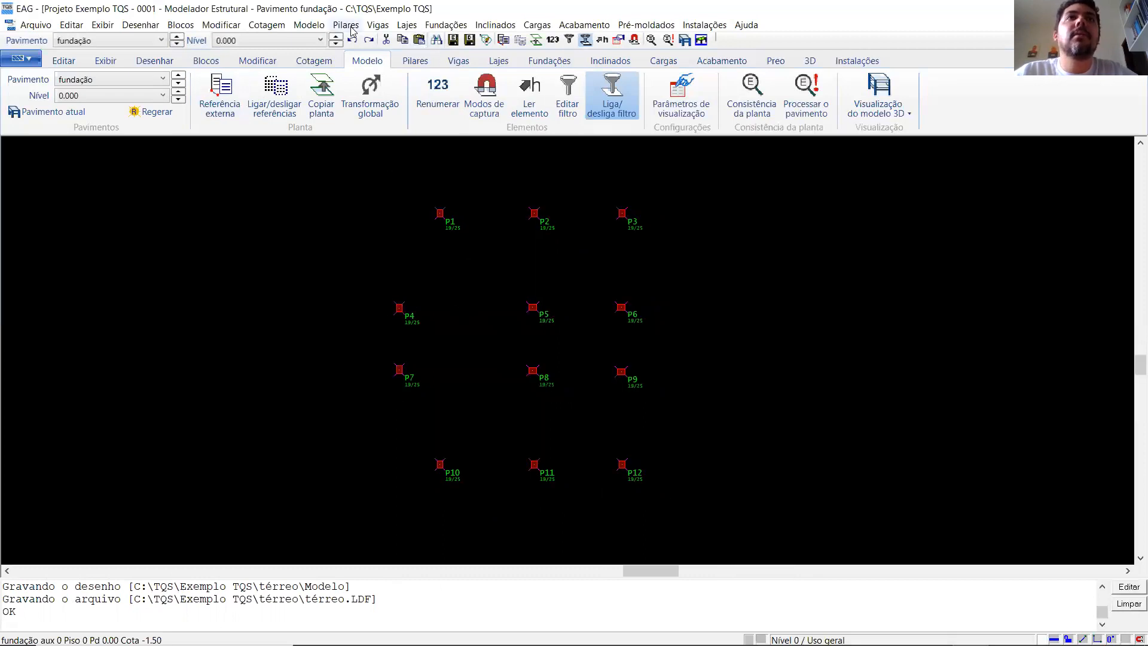
left_click(550, 62)
left_click(188, 88)
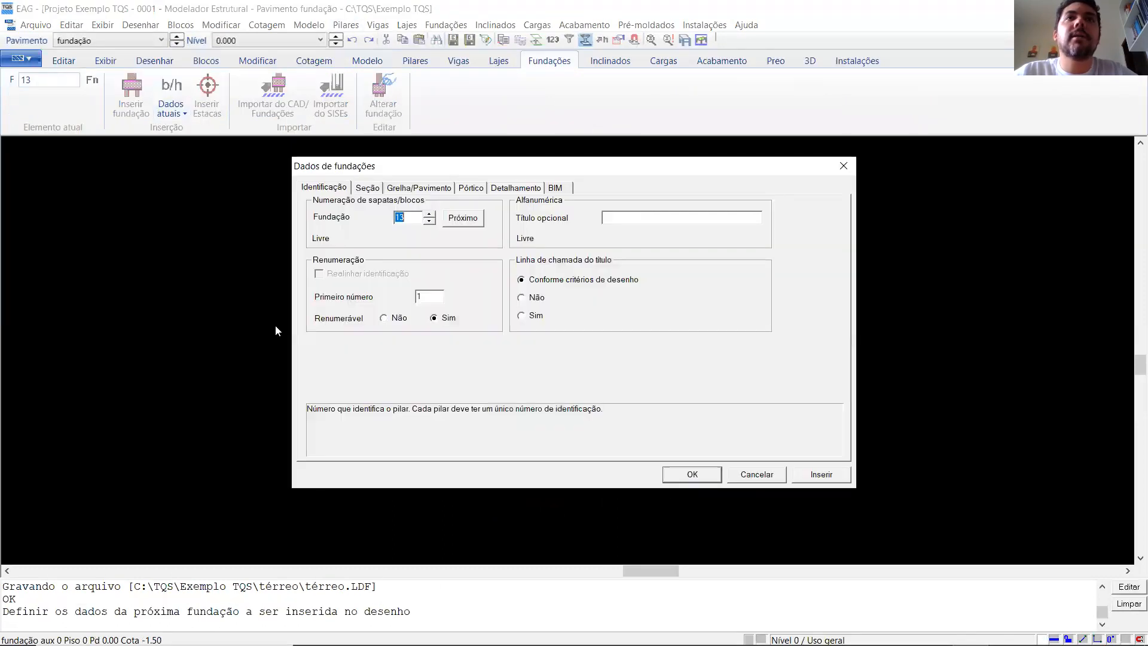
left_click(461, 222)
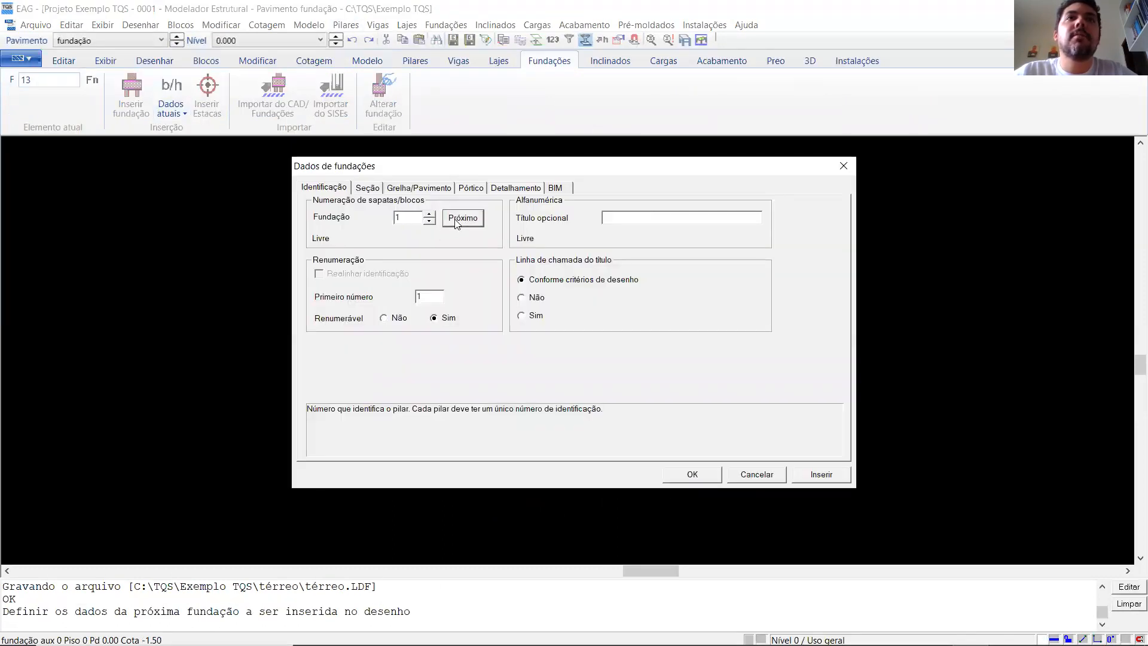
left_click(365, 190)
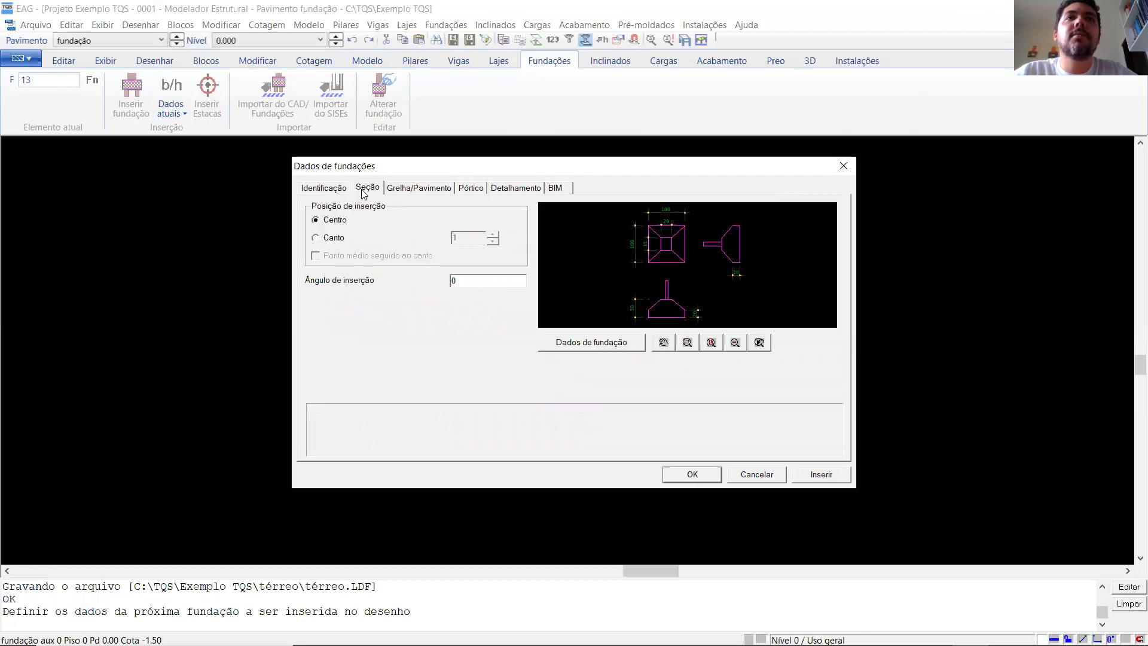
left_click(317, 191)
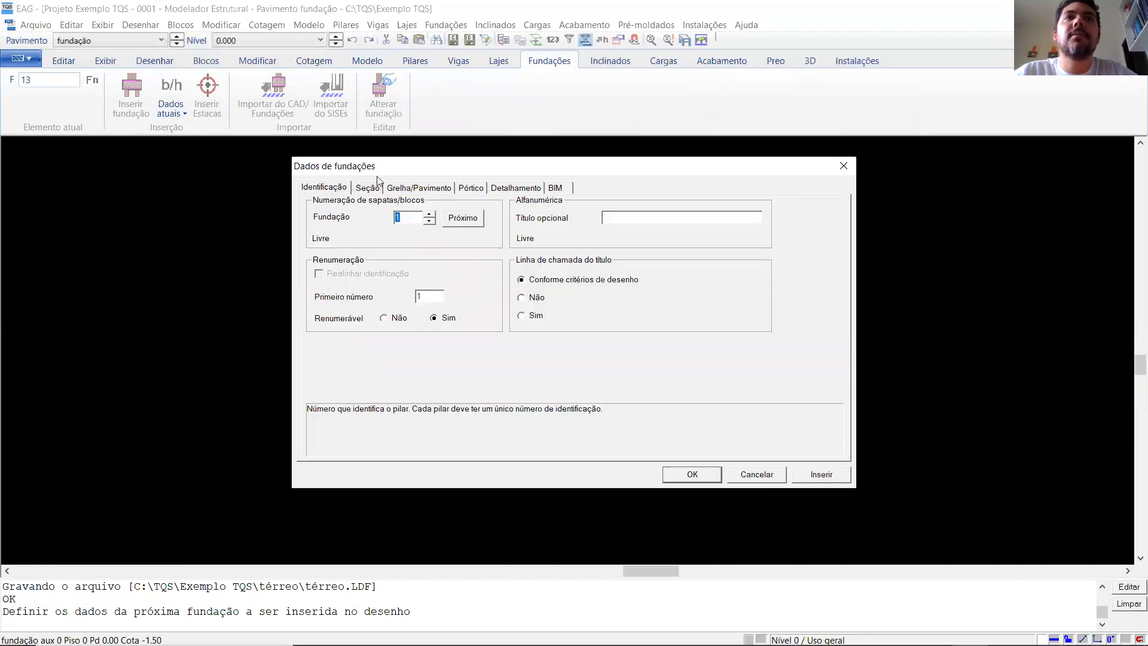
left_click(369, 189)
left_click(591, 342)
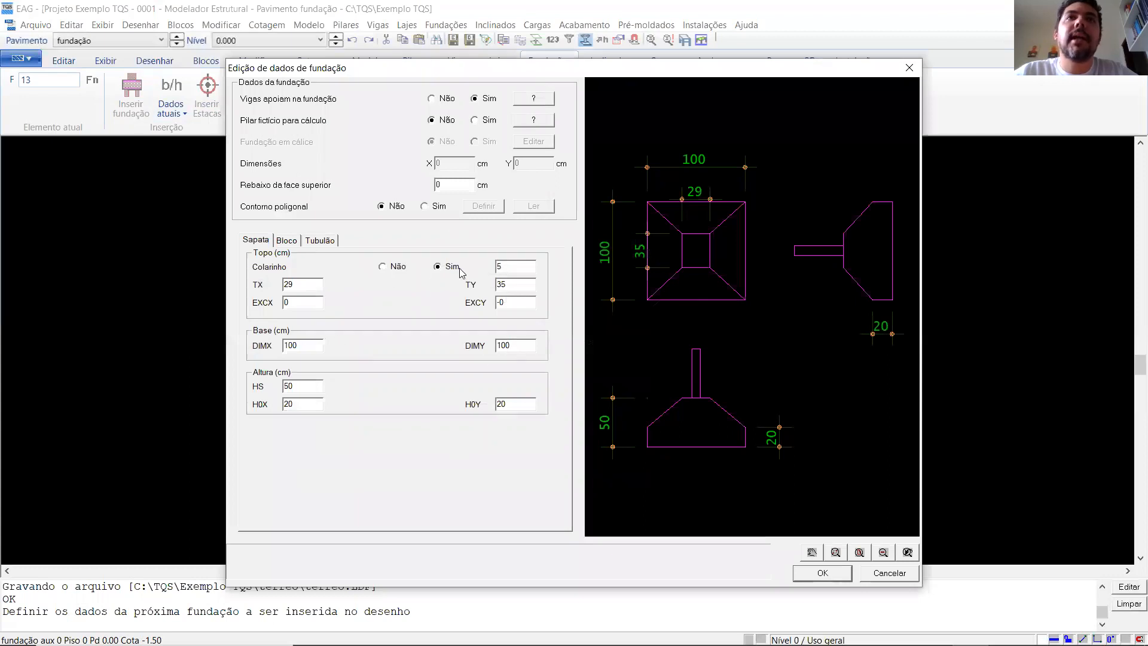
left_click(823, 573)
left_click(708, 473)
- Try to insert footing 1 at the centre of pillar P1 with the selection filter still active
left_click(137, 96)
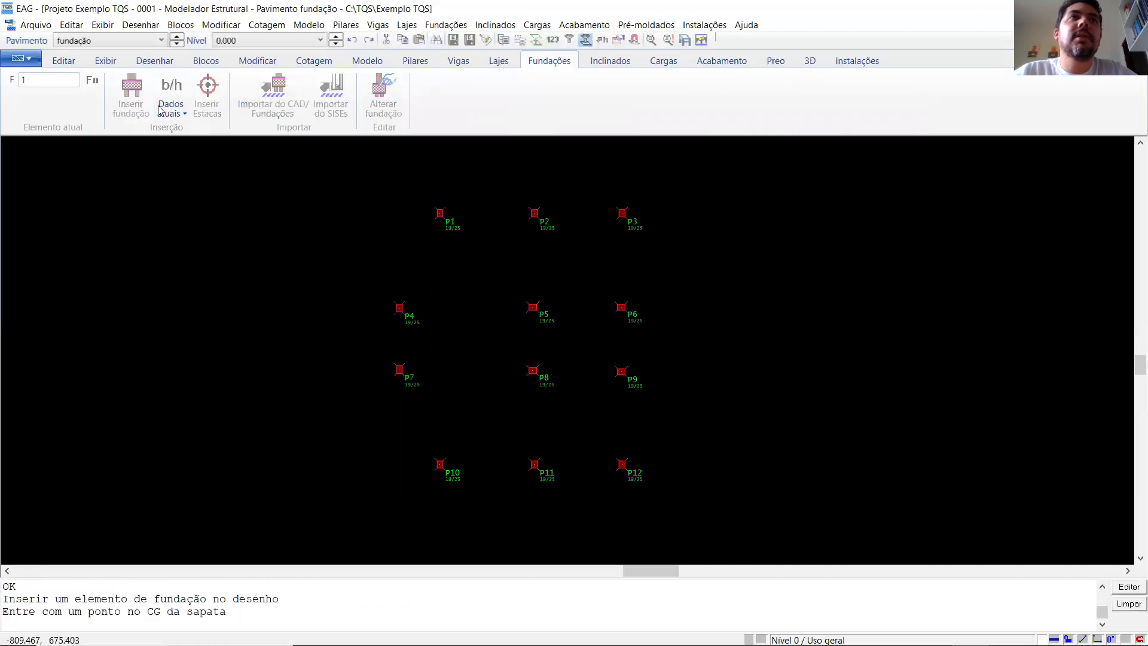
scroll(428, 218, "up", 3)
left_click(464, 199)
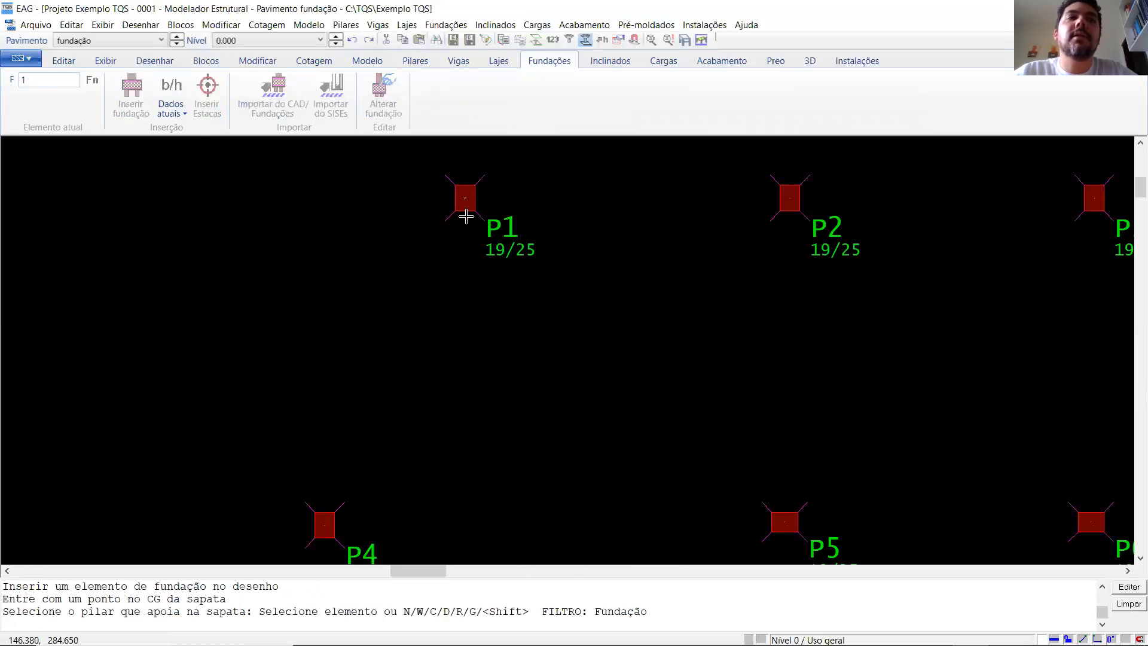
scroll(468, 207, "up", 1)
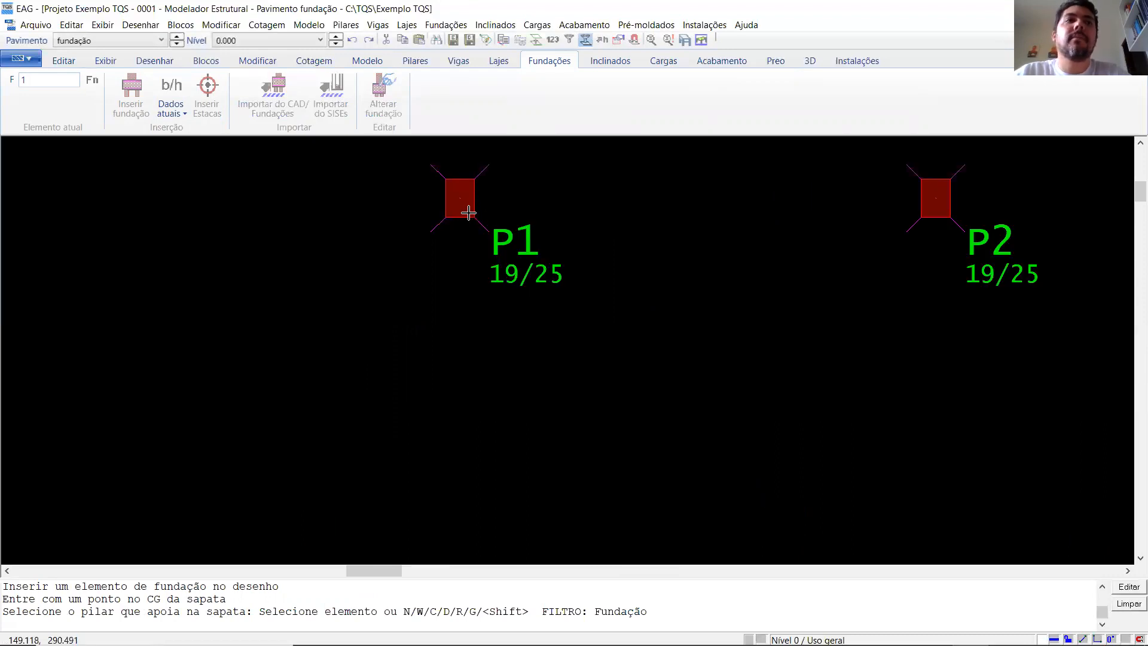
left_click(463, 212)
key("Escape")
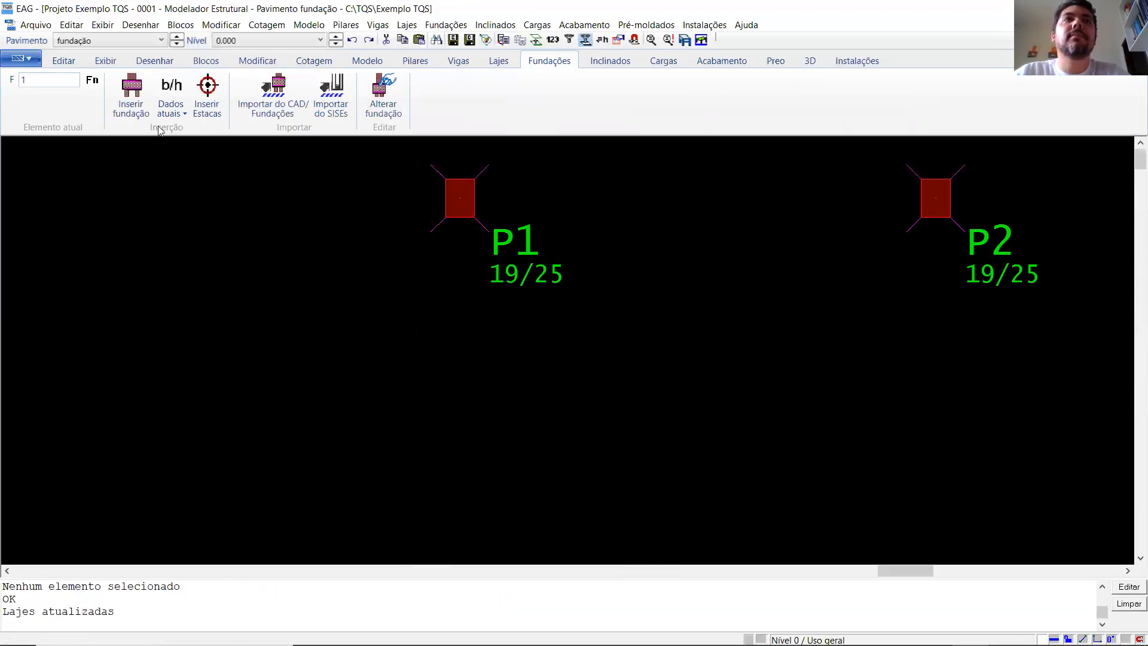
left_click(131, 87)
left_click(458, 198)
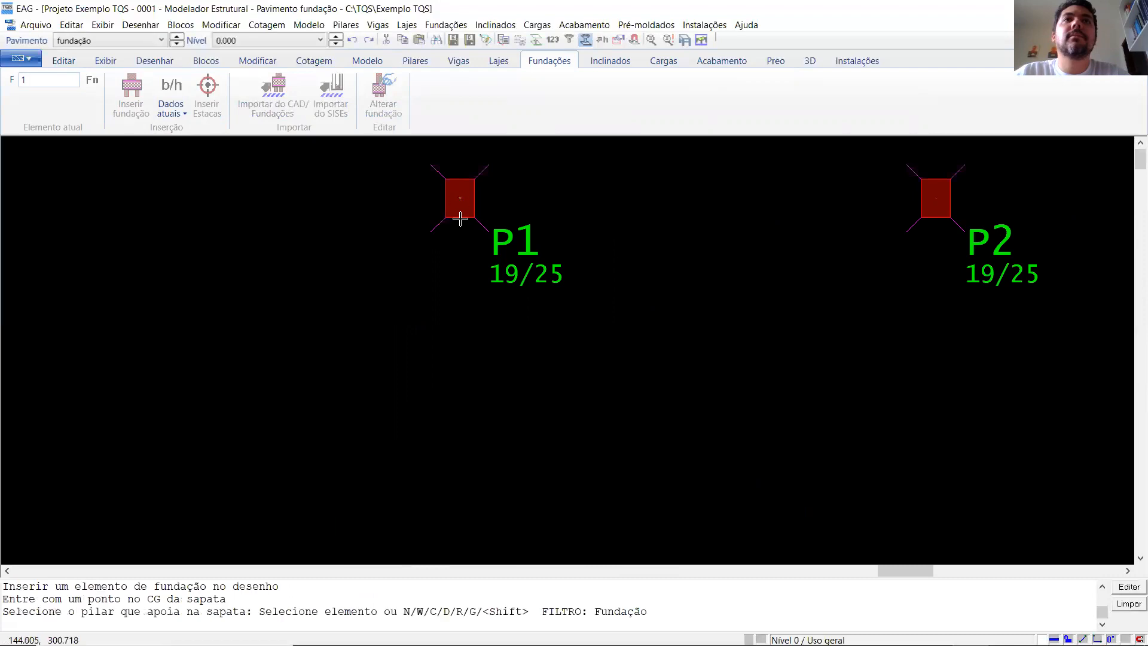
left_click(460, 211)
key("Escape")
double_click(531, 243)
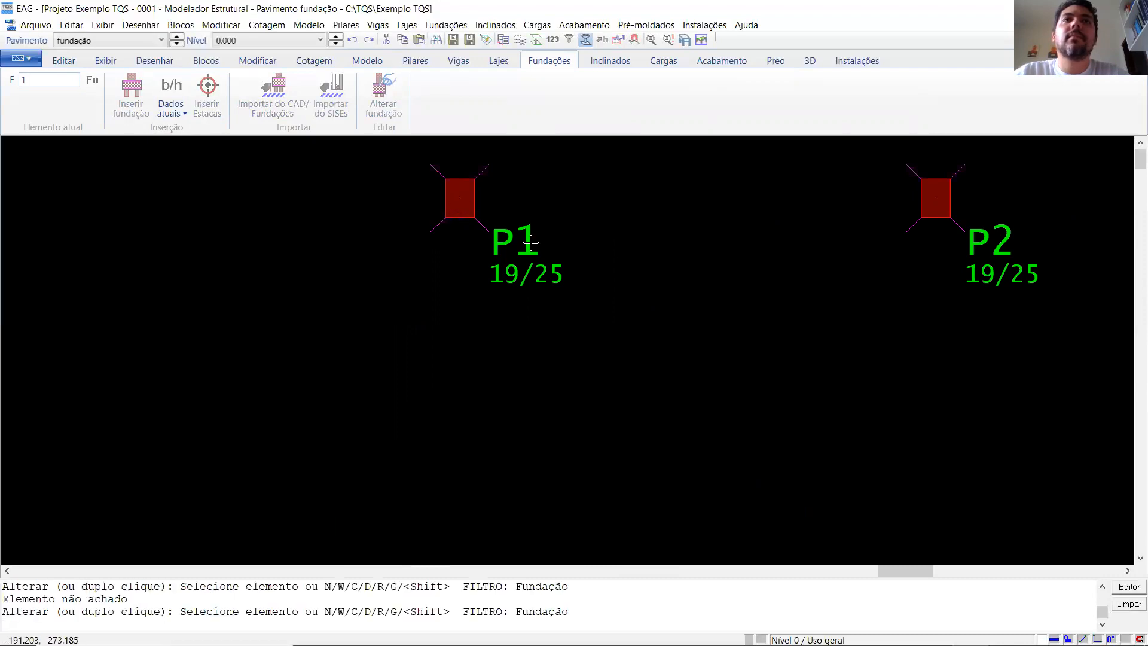
key("Escape")
scroll(526, 244, "down", 2)
double_click(514, 246)
key("Escape")
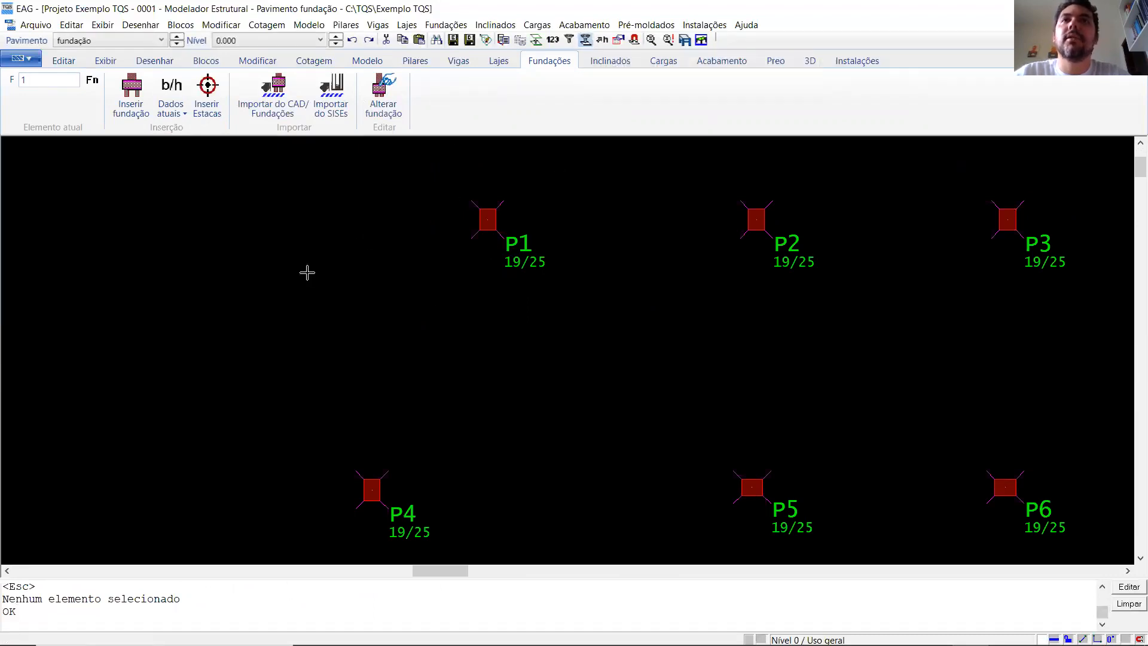
- Turn off the selection filter and insert footing 1 at the centre of pillar P1, assigning that pillar to it
scroll(419, 299, "down", 3)
scroll(497, 247, "down", 3)
scroll(488, 400, "up", 2)
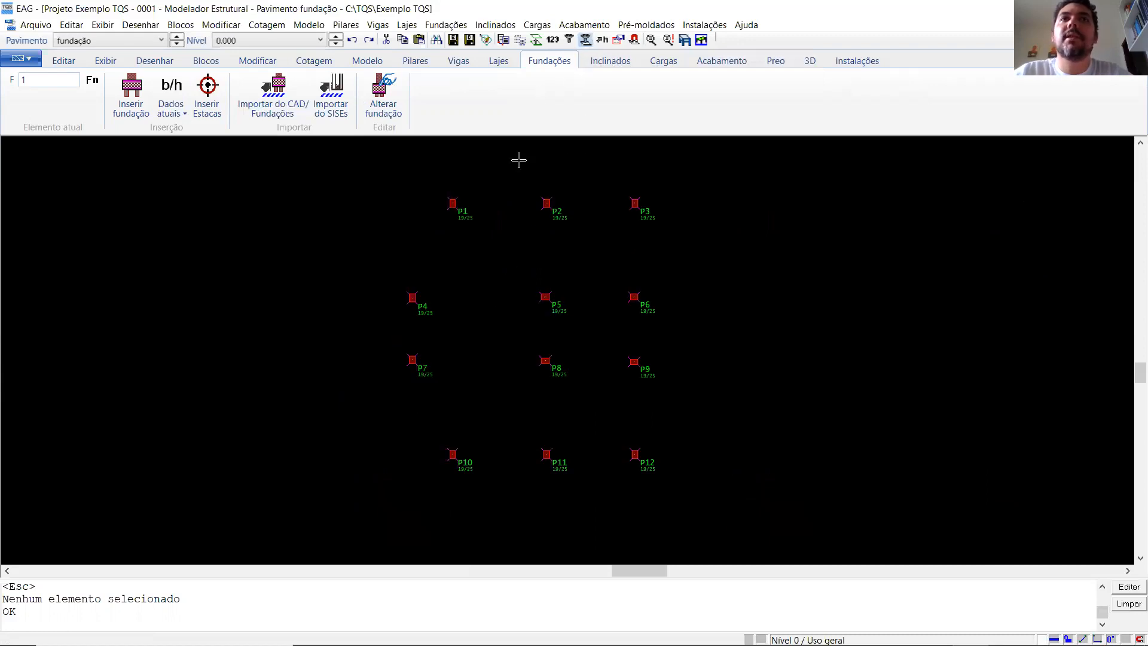
left_click(586, 39)
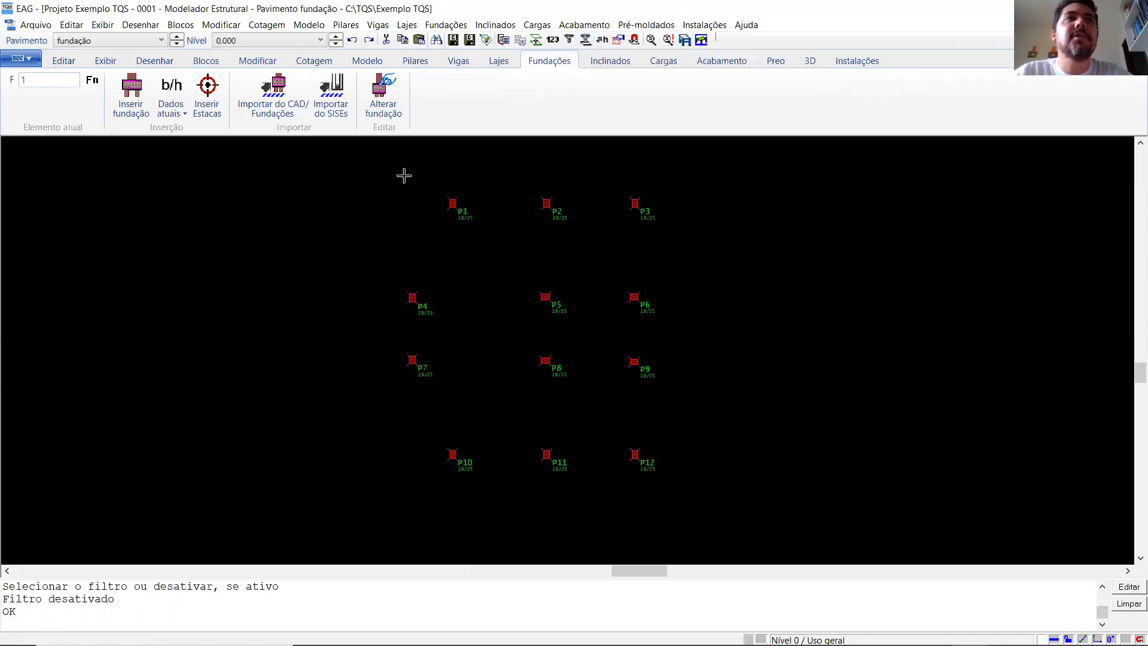
left_click(131, 95)
scroll(463, 195, "up", 4)
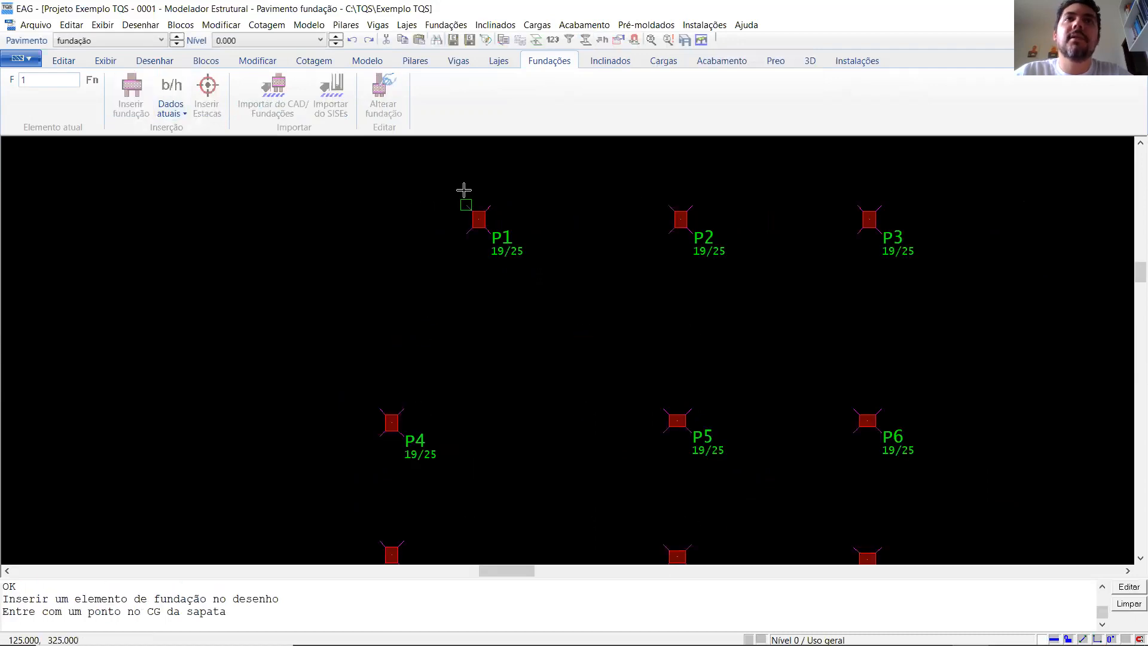
left_click(488, 237)
left_click(487, 238)
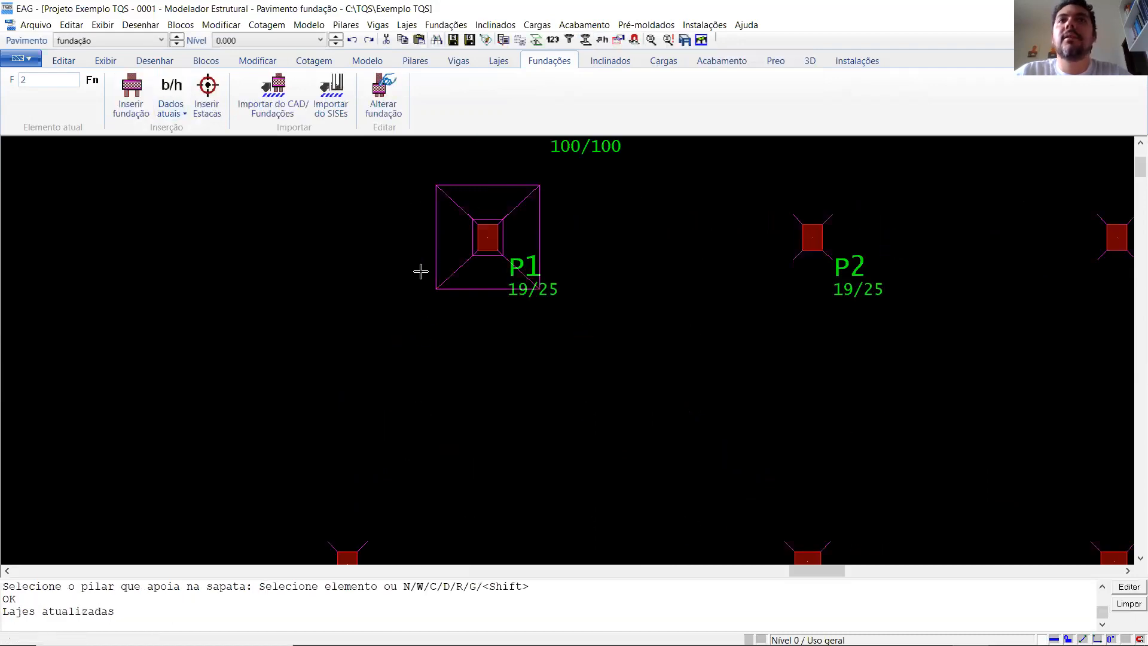
- Insert footings 2 and 3 at the centres of pillars P2 and P3, assigning each pillar to its footing
scroll(755, 237, "up", 3)
key("Return")
left_click(691, 236)
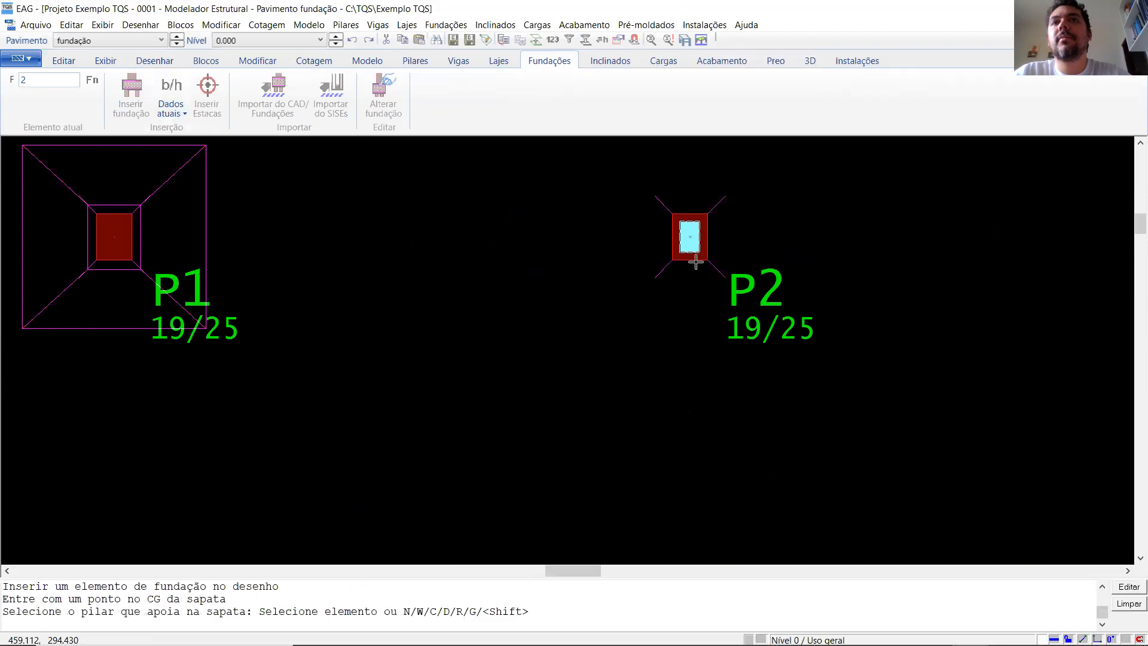
left_click(691, 237)
scroll(580, 266, "down", 3)
key("Return")
scroll(879, 318, "up", 3)
left_click(721, 217)
left_click(721, 217)
scroll(449, 351, "down", 3)
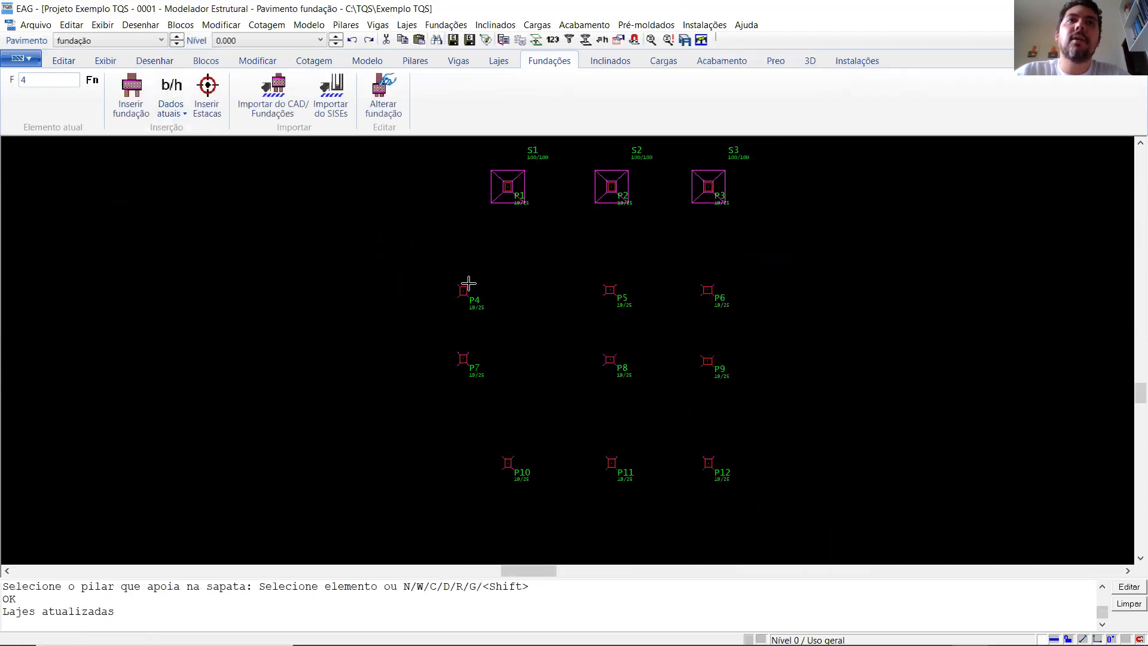
- Insert footings 4 and 5 at the centres of pillars P4 and P5, assigning each pillar to its footing
scroll(469, 249, "up", 3)
key("Return")
left_click(481, 225)
left_click(482, 225)
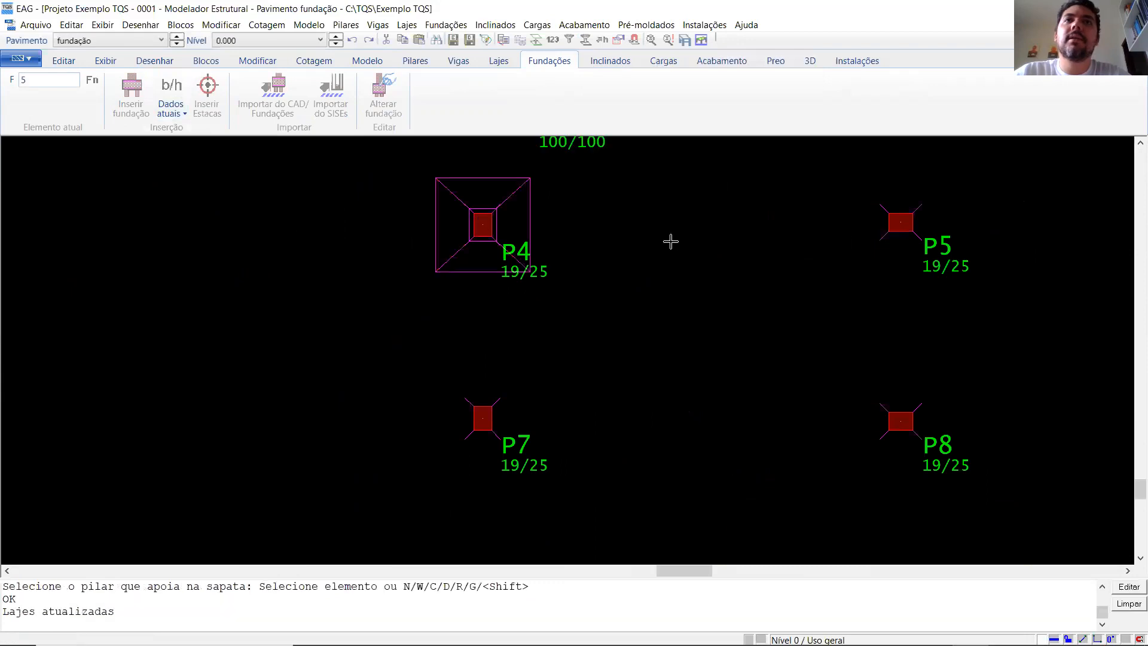
key("Return")
left_click(901, 223)
left_click(901, 223)
- Insert footings 6 and 7 at the centres of pillars P6 and P7, assigning each pillar to its footing
scroll(307, 348, "down", 2)
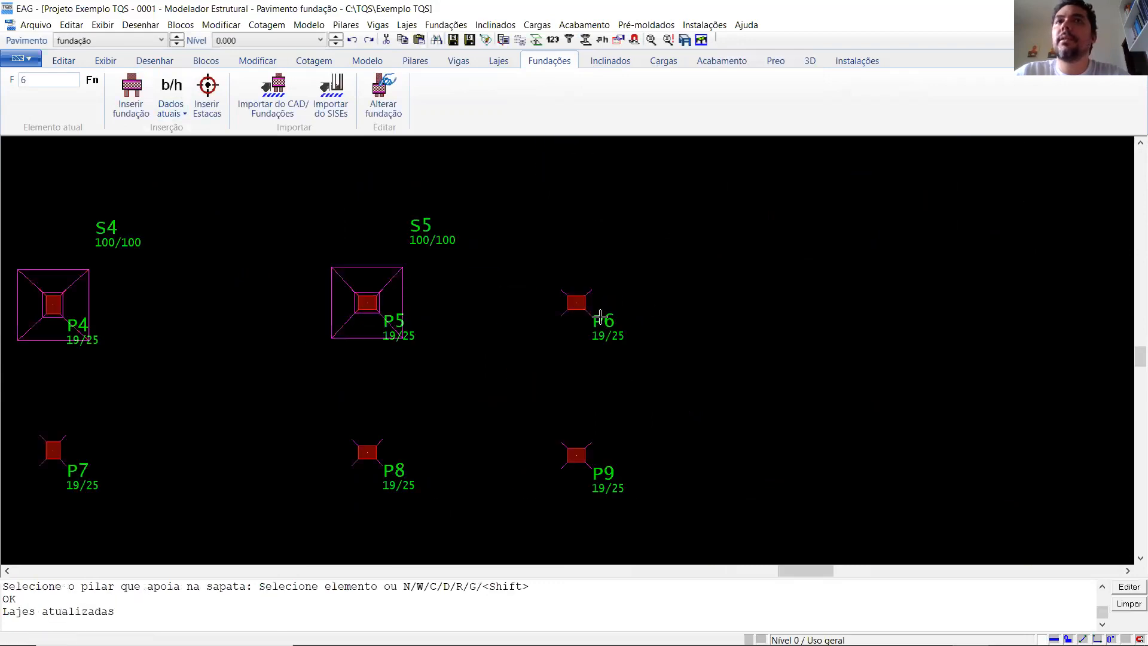
key("Return")
left_click(577, 302)
left_click(577, 302)
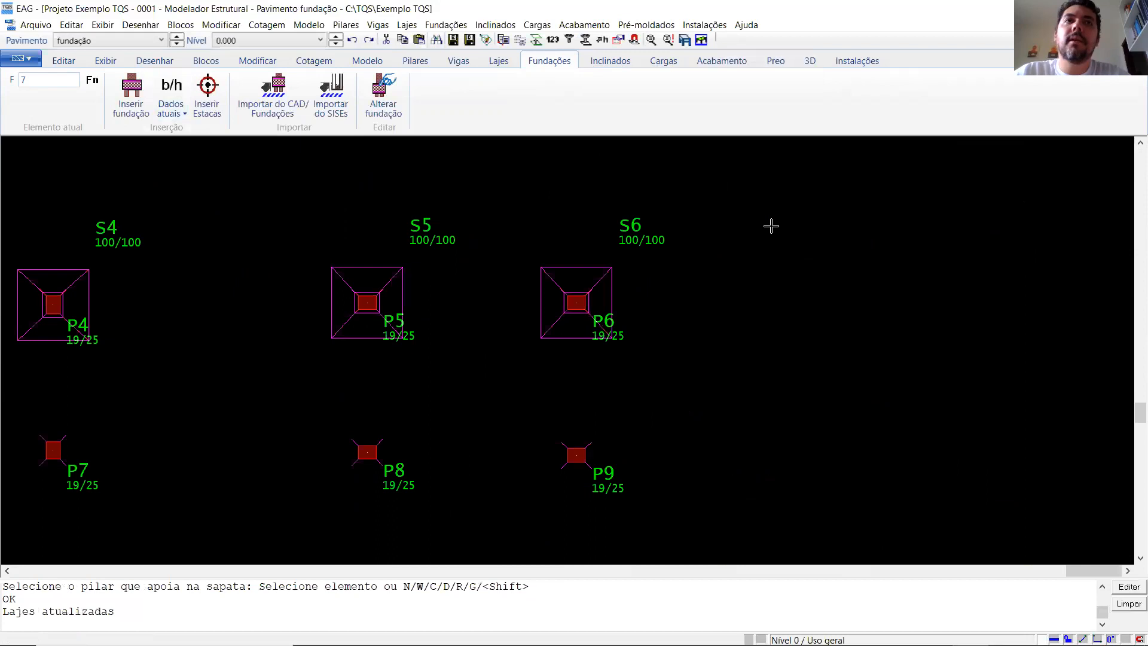
scroll(772, 226, "down", 2)
scroll(334, 359, "up", 5)
key("Return")
left_click(280, 345)
left_click(284, 383)
- Insert footings 8 and 9 at the centres of pillars P8 and P9, assigning each pillar to its footing
scroll(220, 287, "down", 2)
scroll(900, 314, "up", 4)
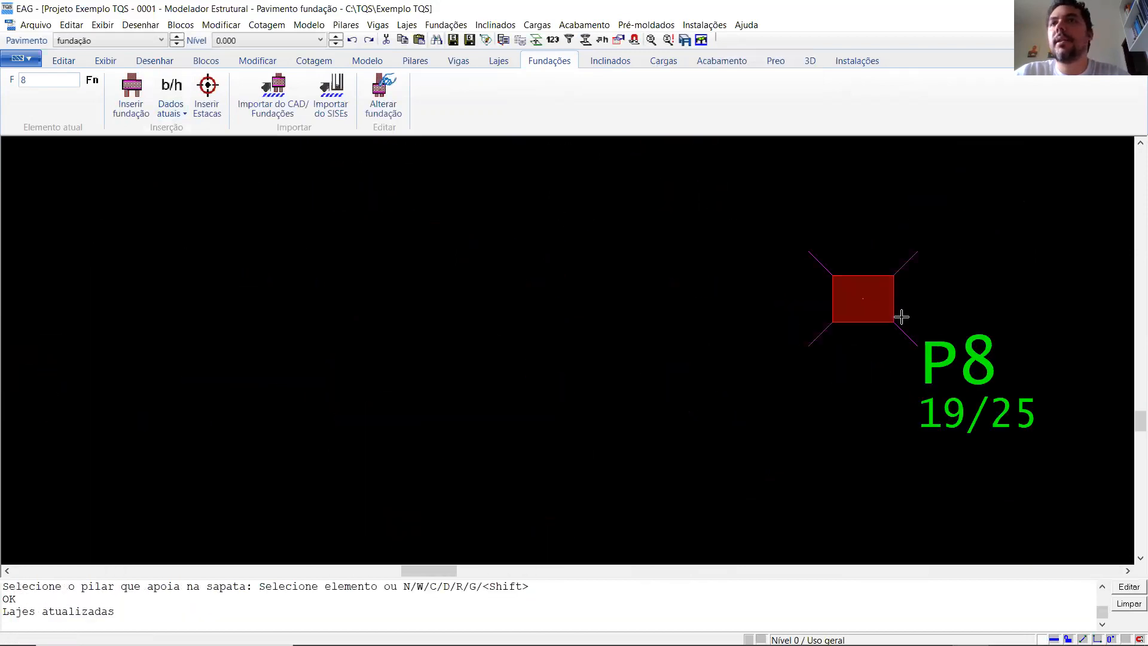
key("Return")
left_click(849, 291)
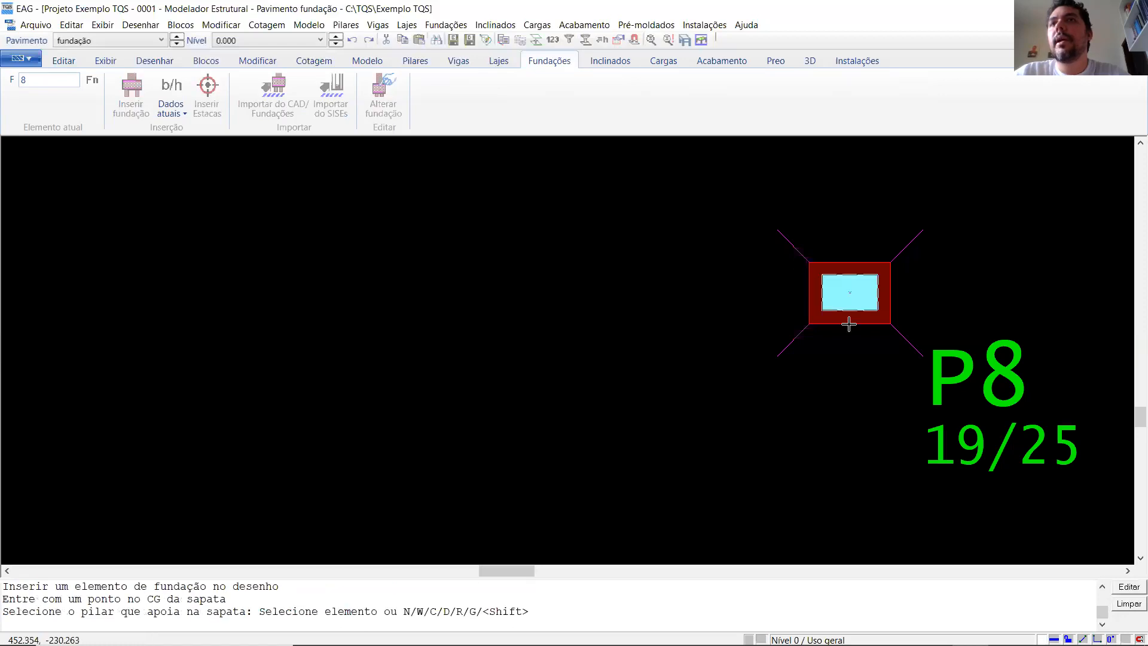
left_click(849, 319)
scroll(575, 317, "down", 2)
scroll(840, 312, "up", 2)
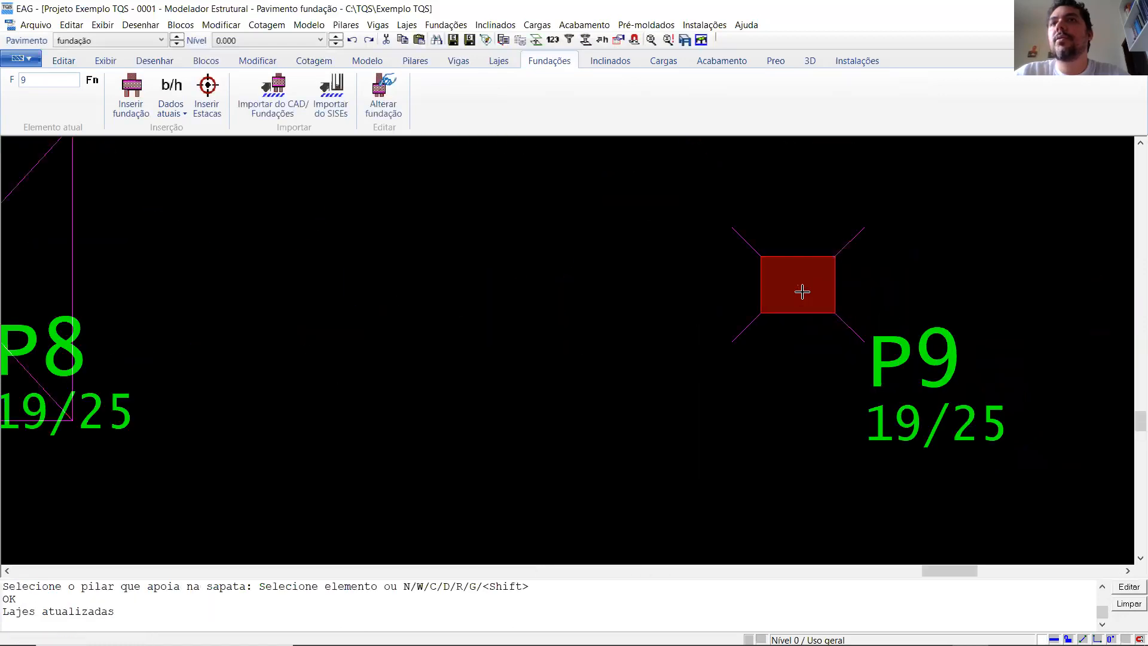
key("Return")
left_click(803, 288)
left_click(803, 309)
- Insert footings 10 and 11 at the centres of pillars P10 and P11, assigning each pillar to its footing
scroll(712, 275, "down", 3)
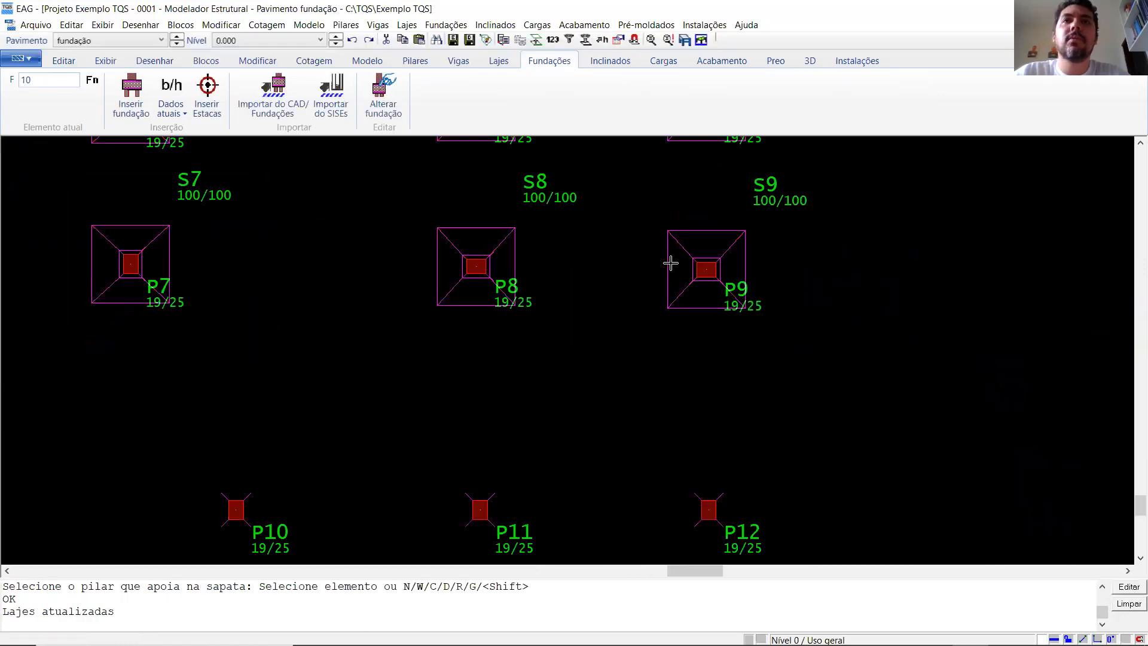
scroll(421, 407, "up", 3)
key("Return")
left_click(429, 372)
left_click(430, 374)
scroll(347, 383, "down", 2)
scroll(733, 381, "up", 2)
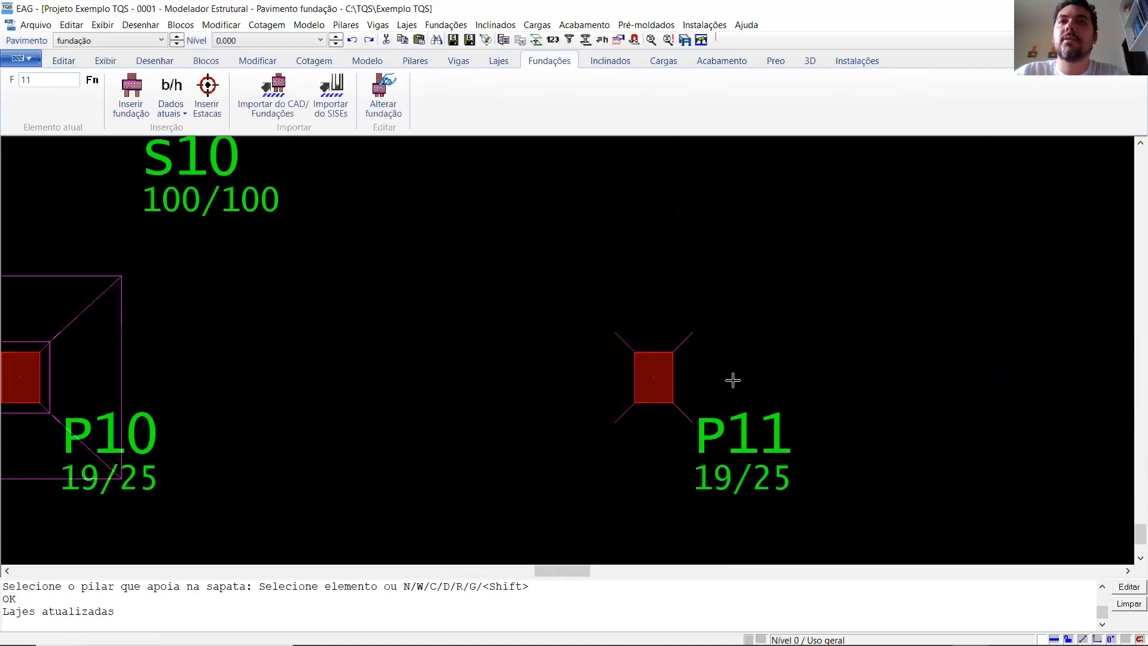
key("Return")
left_click(650, 377)
left_click(649, 378)
- Insert footing 12 at the centre of pillar P12, assigning that pillar to it
scroll(476, 379, "down", 2)
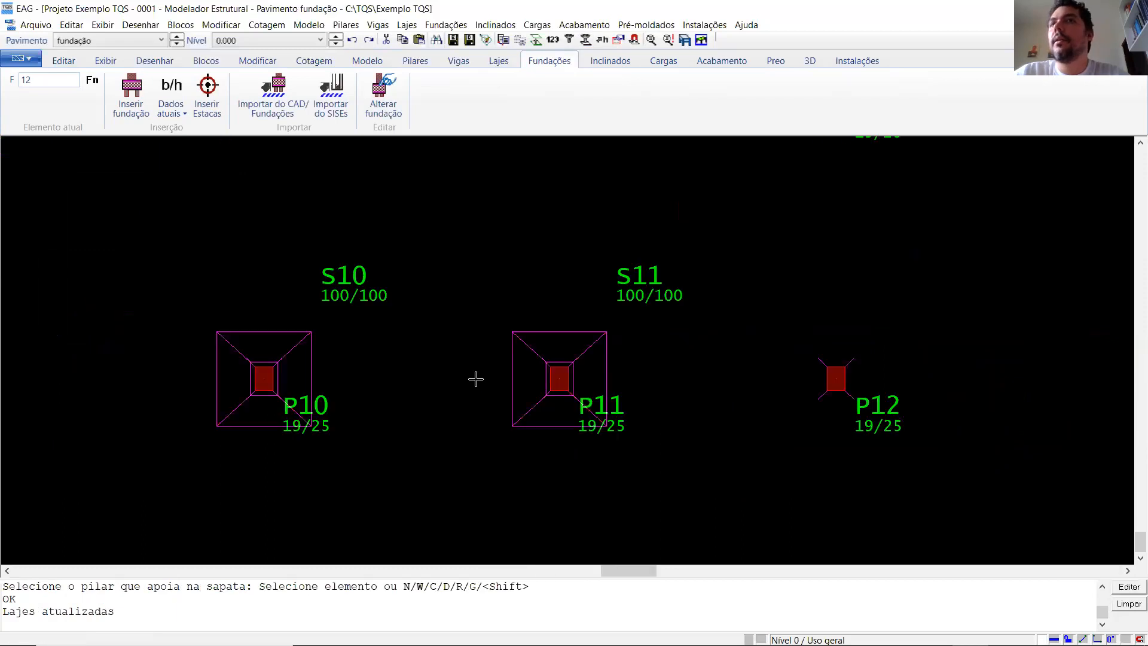
scroll(826, 401, "up", 4)
key("Return")
left_click(820, 392)
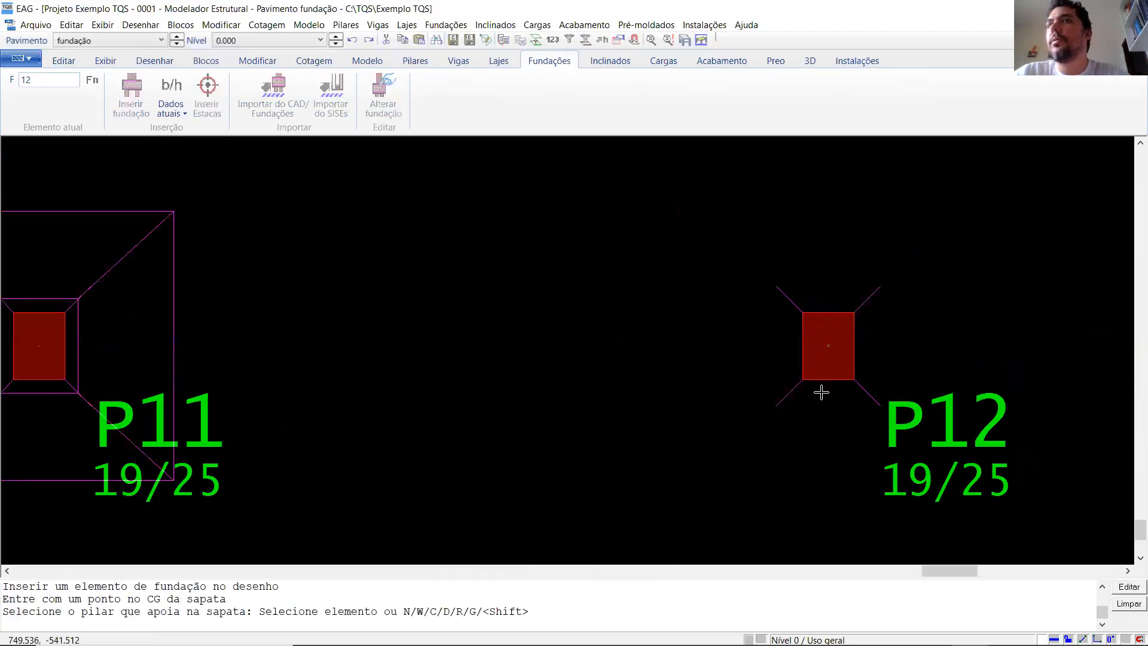
left_click(822, 373)
scroll(582, 400, "down", 6)
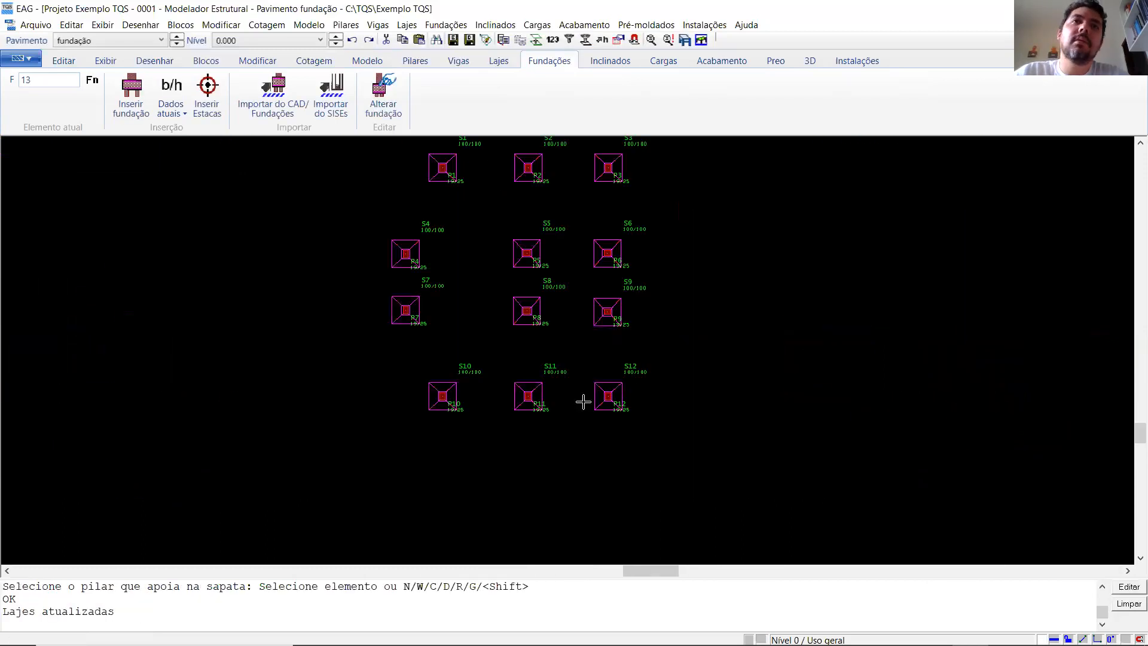
- Save the structural model with the footings on the fundação floor
scroll(602, 340, "up", 5)
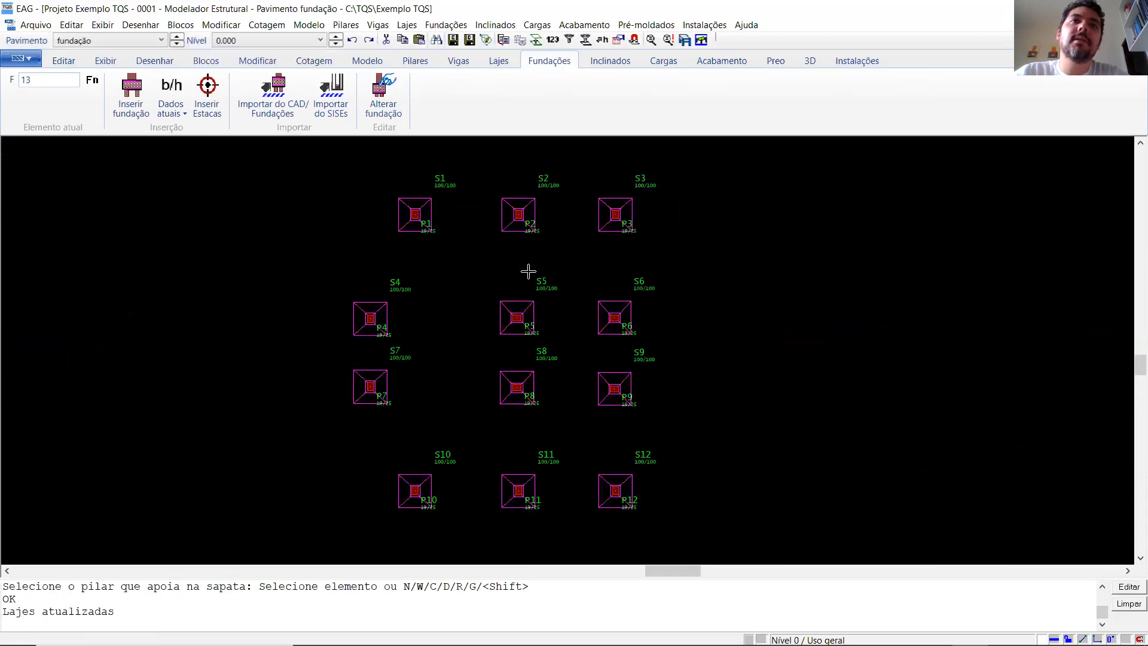
left_click(453, 39)
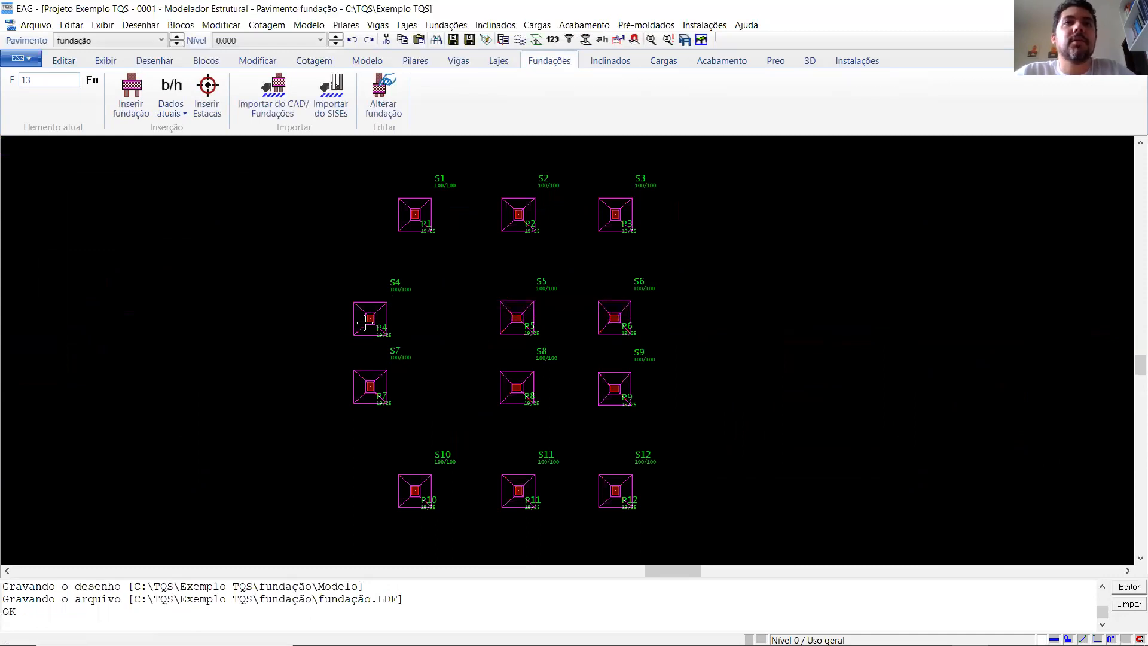
scroll(313, 381, "up", 1)
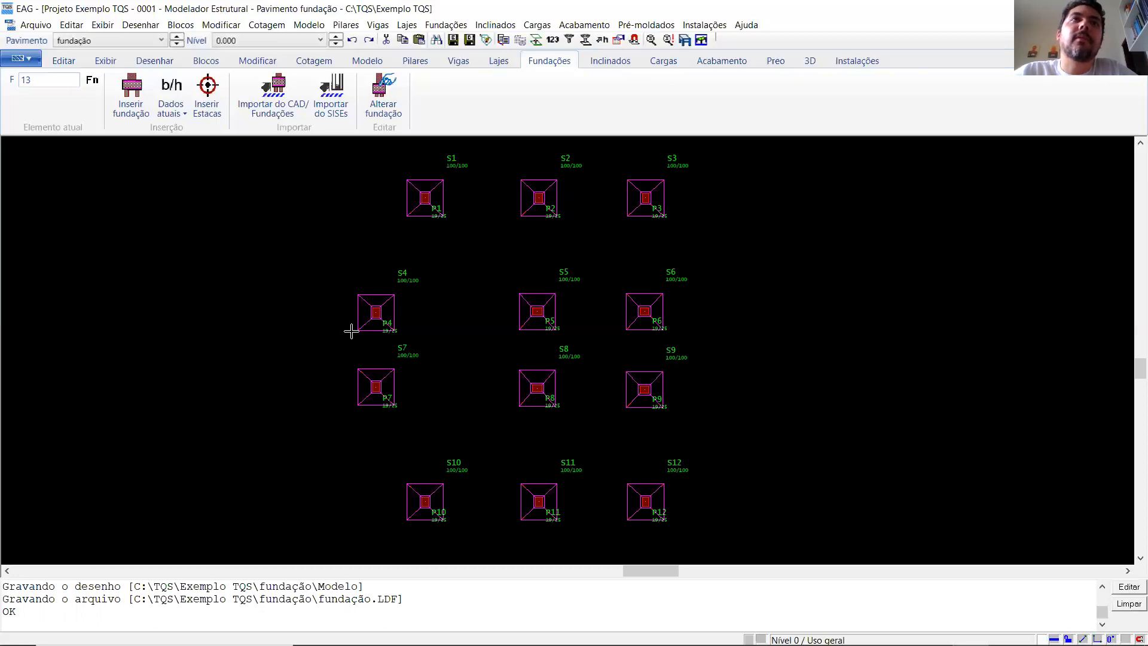
left_click(453, 39)
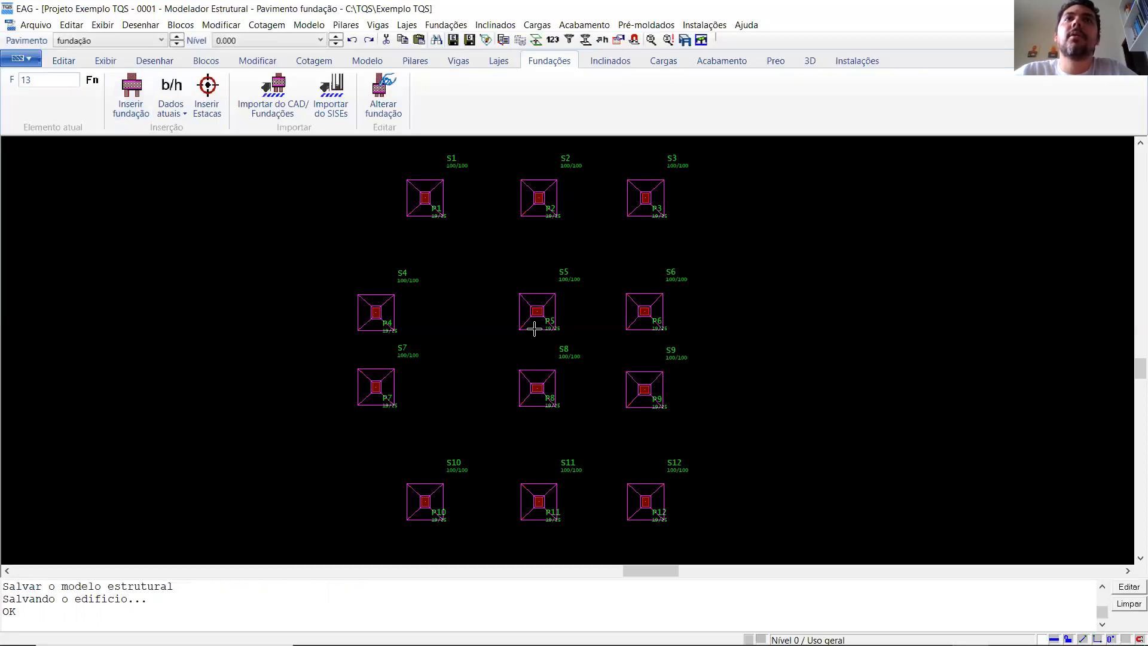
- Run the consistency check on the fundação, térreo and tipo floors in turn, and switch to the coberta floor
left_click(652, 40)
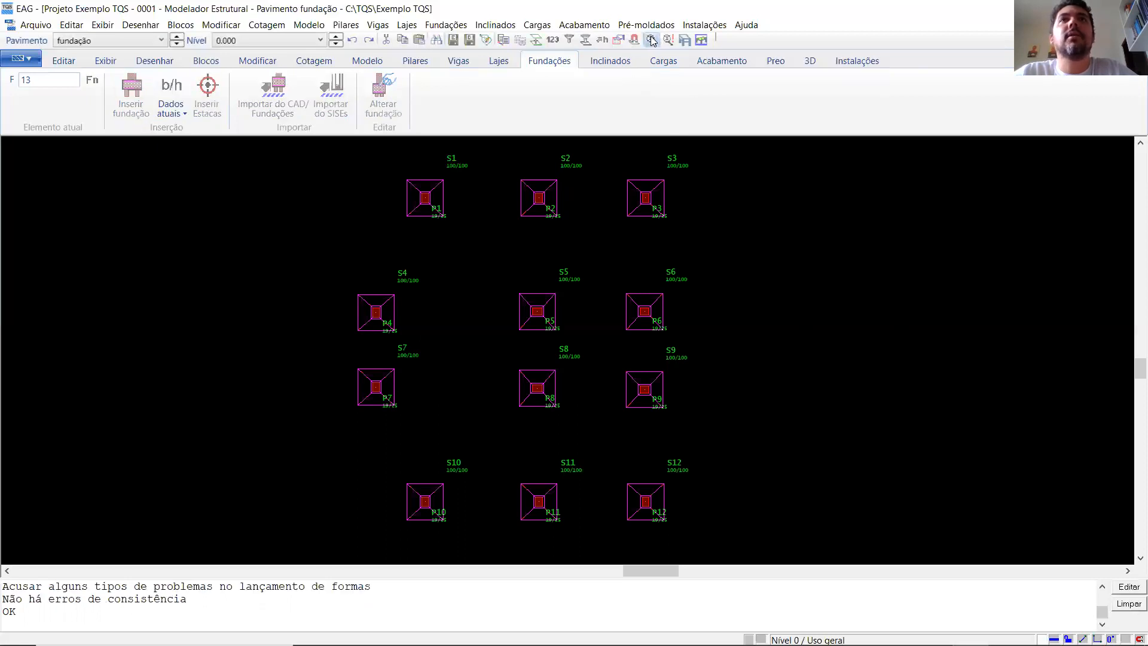
left_click(178, 37)
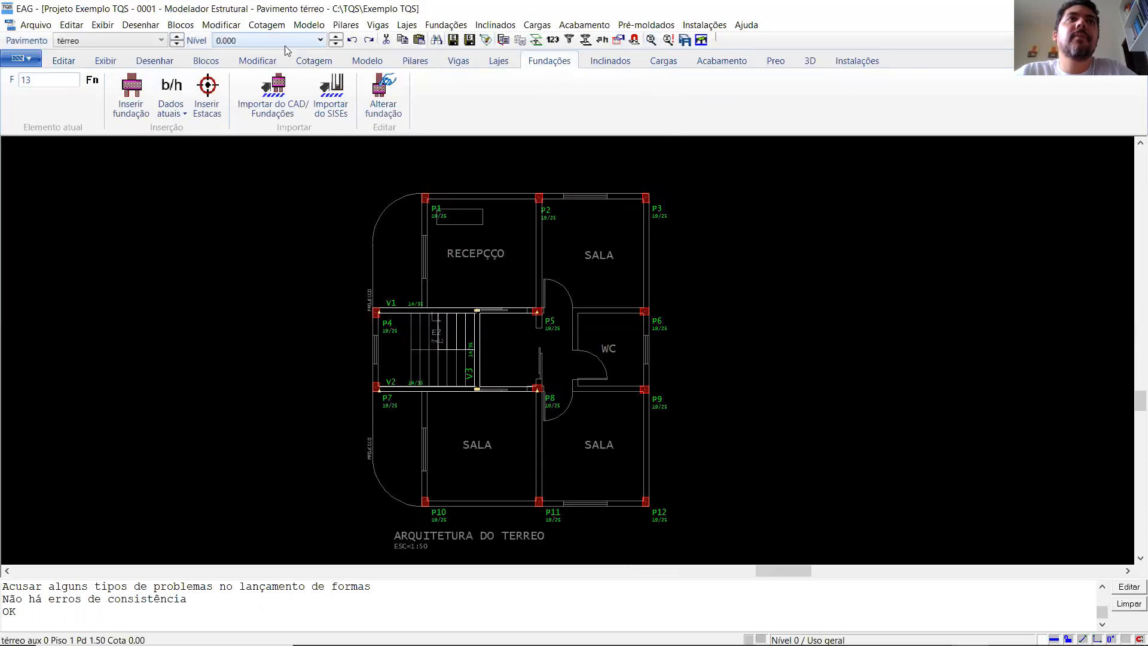
left_click(650, 42)
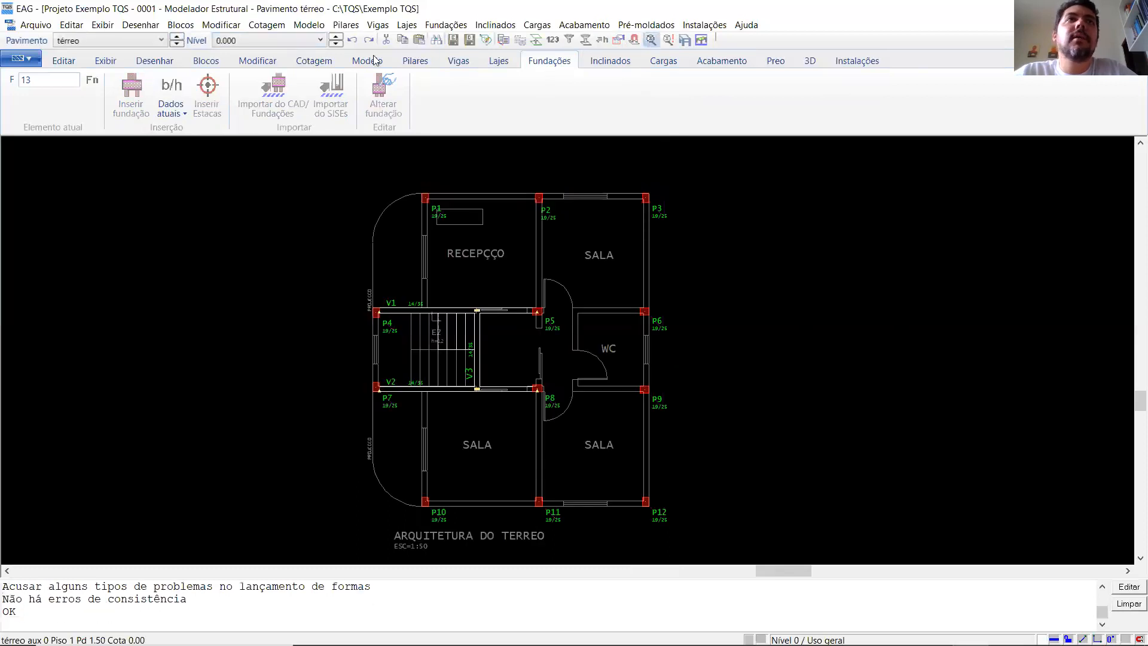
left_click(178, 37)
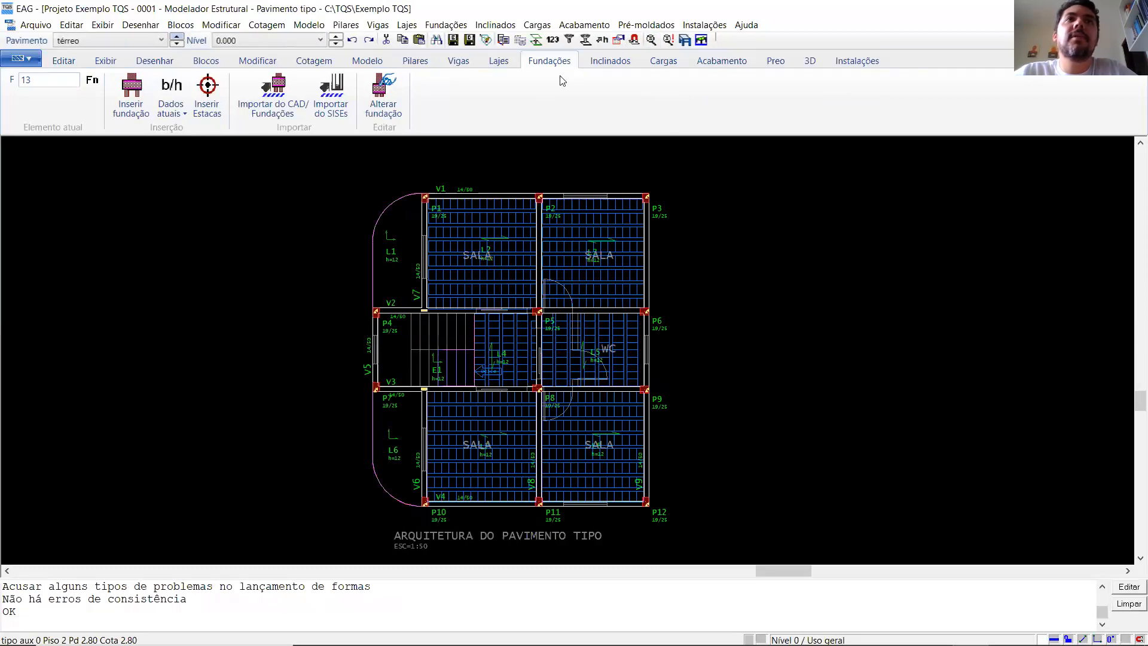
left_click(651, 40)
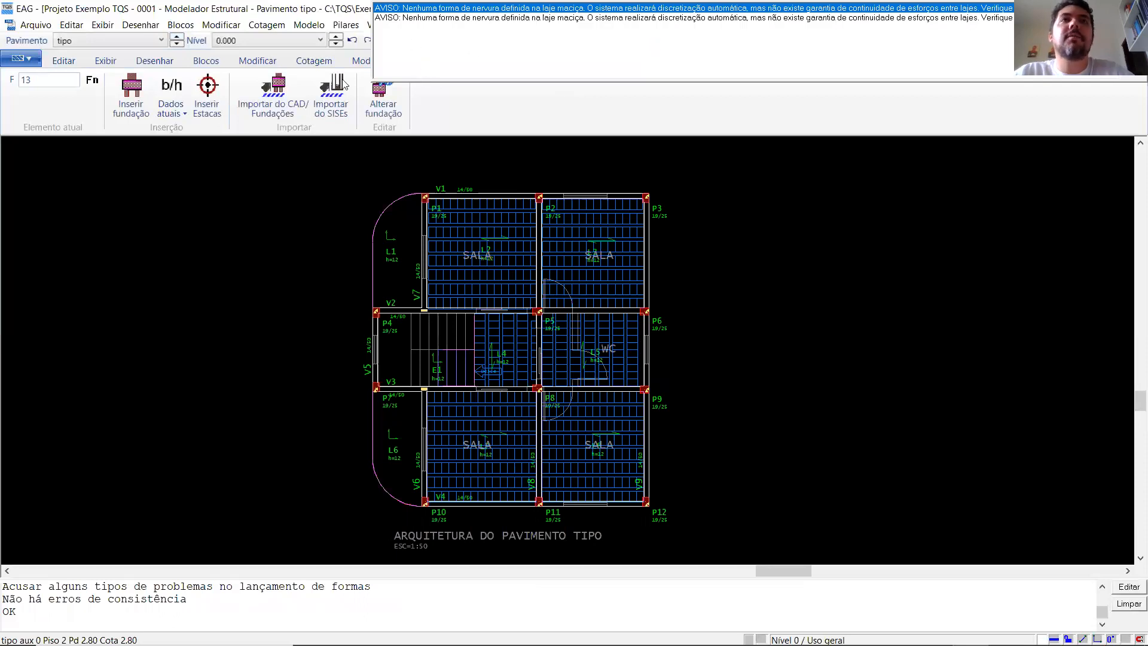
key("Escape")
left_click(177, 38)
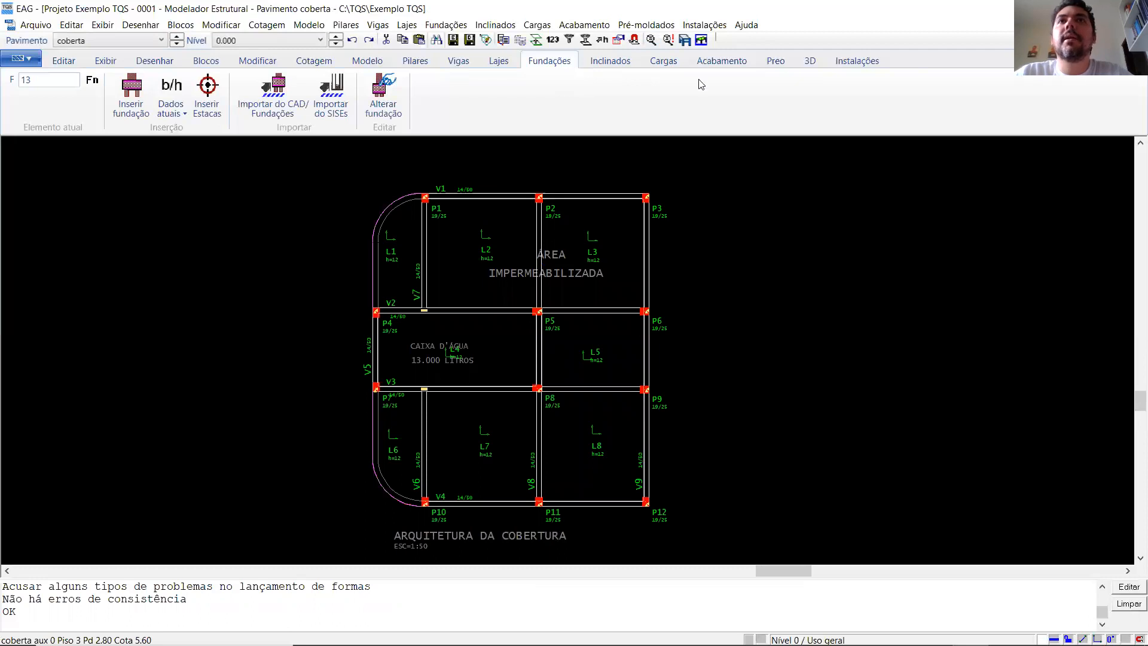
- Generate the building's 3D model from the fundação plan up to the coberta plan
left_click(685, 39)
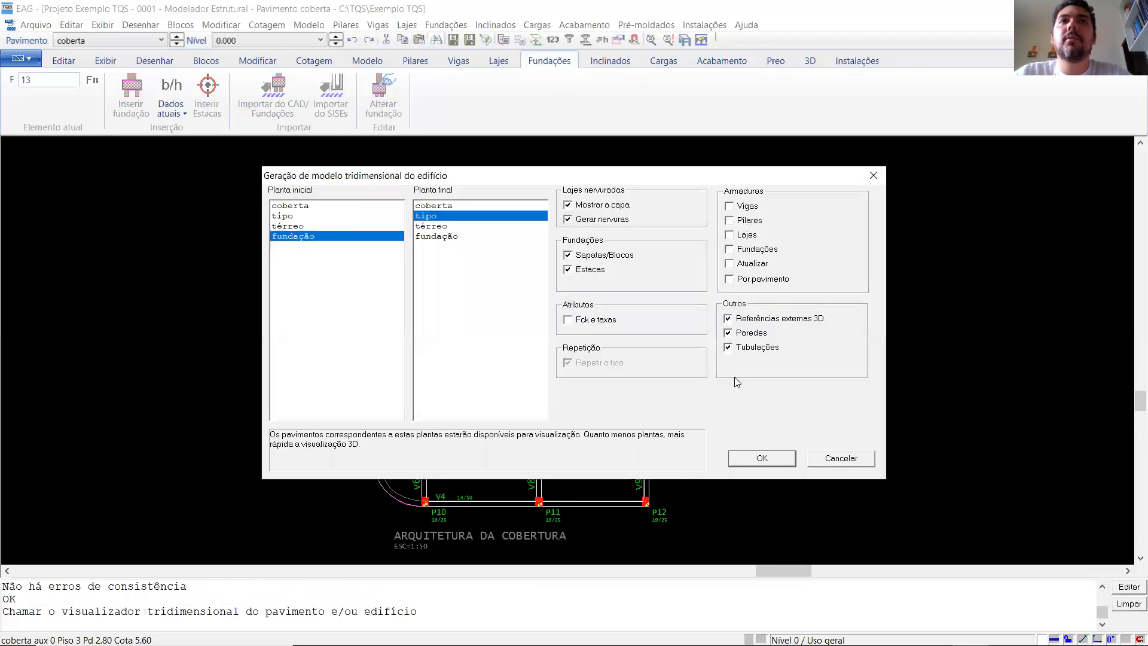
left_click(446, 207)
left_click(740, 459)
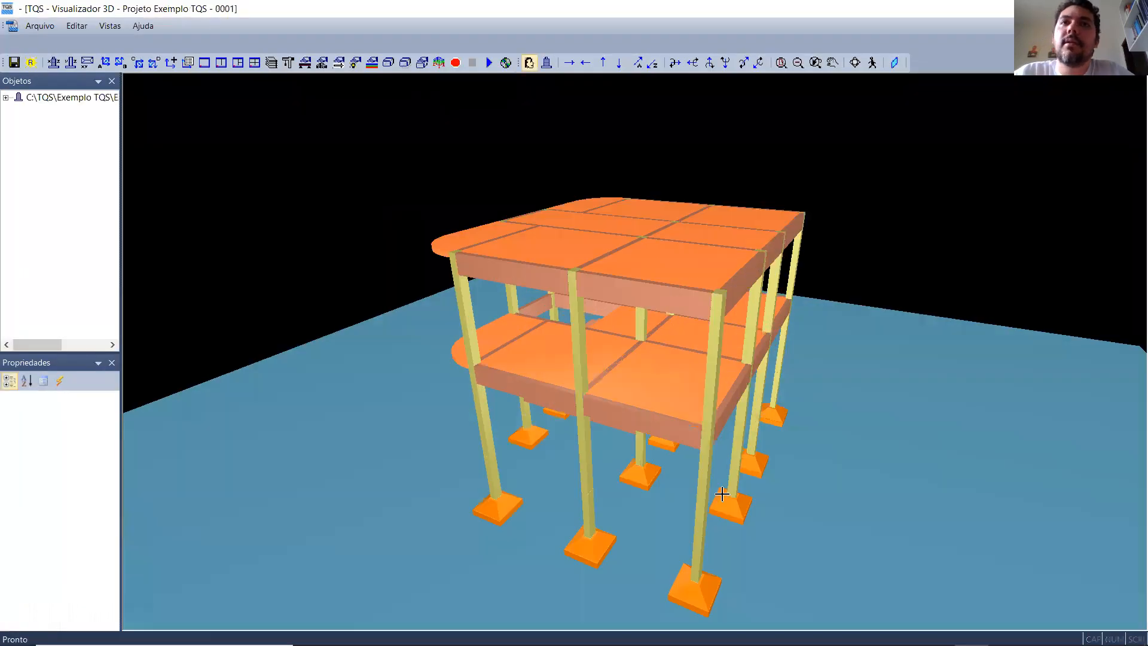
- Examine the 3D building model from all sides, including the footings, pillars, beams, slabs and staircase
left_click_drag(800, 385, 689, 371)
middle_click_drag(690, 370, 867, 379, "shift")
scroll(868, 379, "up", 3)
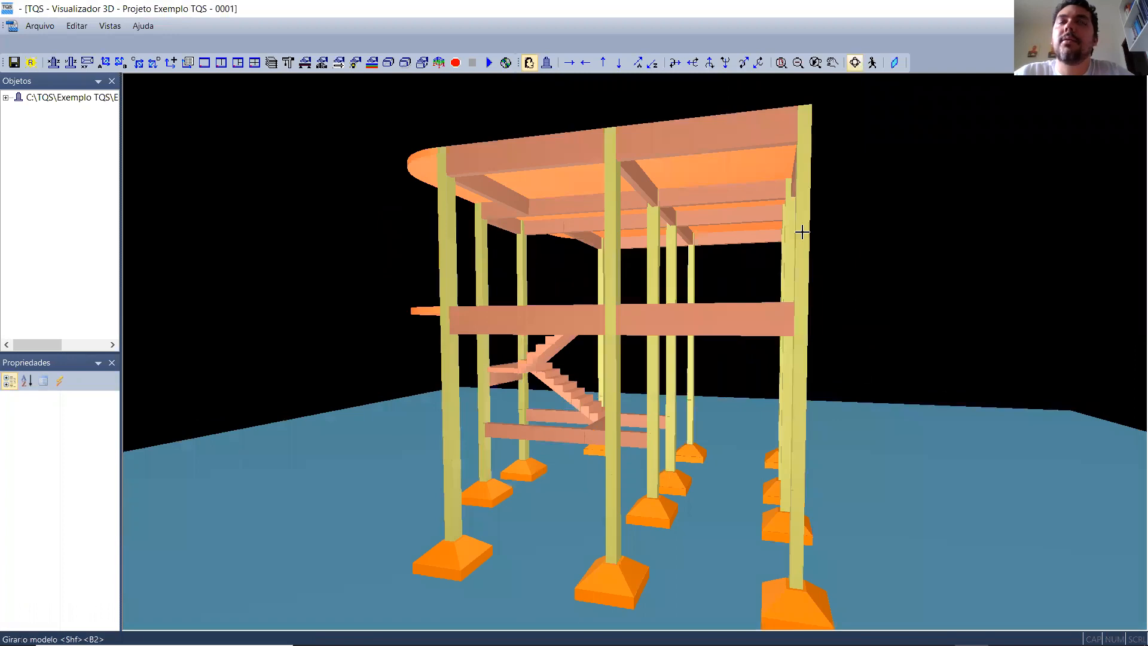
middle_click_drag(487, 487, 881, 486, "shift")
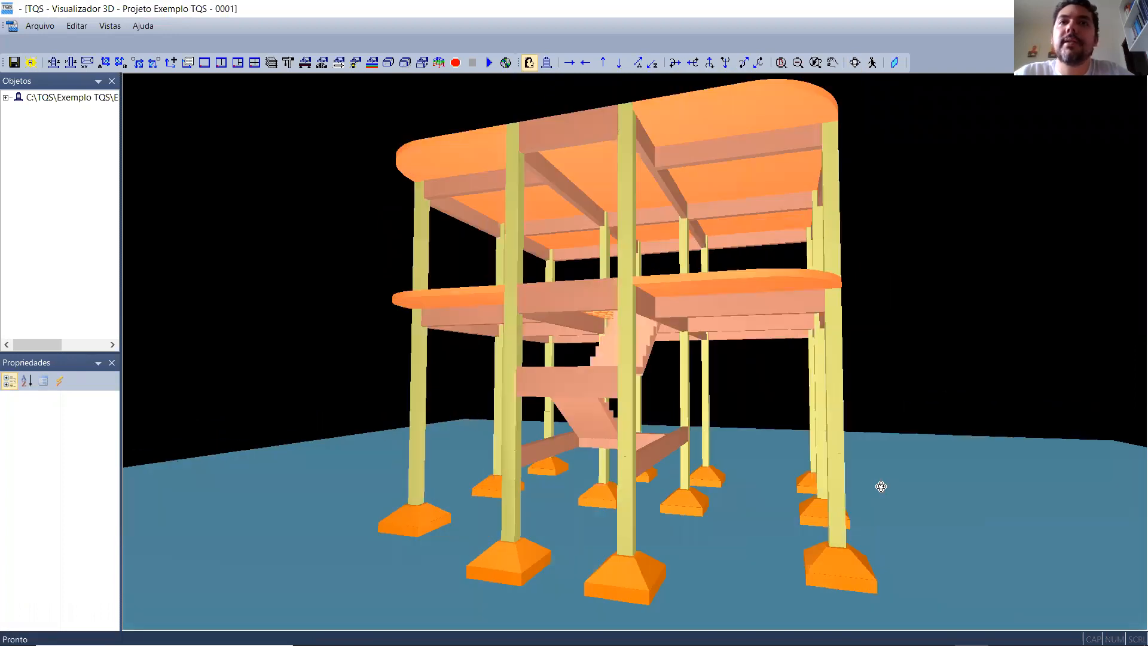
scroll(880, 485, "up", 4)
left_click_drag(879, 484, 767, 461)
scroll(797, 476, "down", 3)
scroll(768, 461, "down", 3)
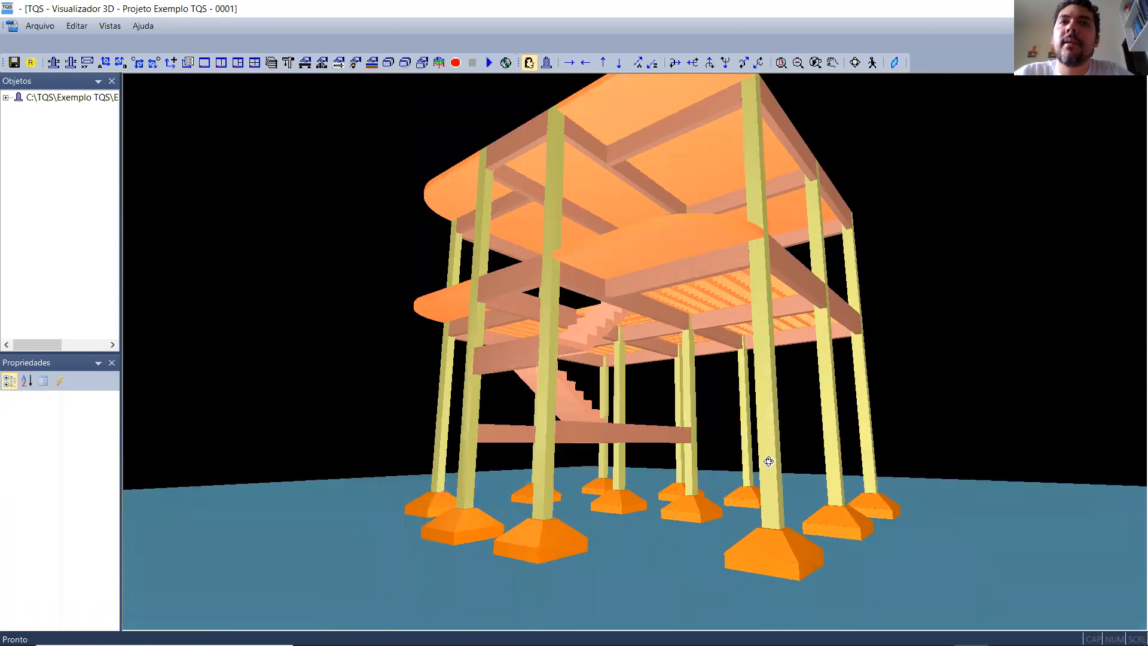
left_click_drag(782, 457, 523, 518)
scroll(815, 500, "down", 4)
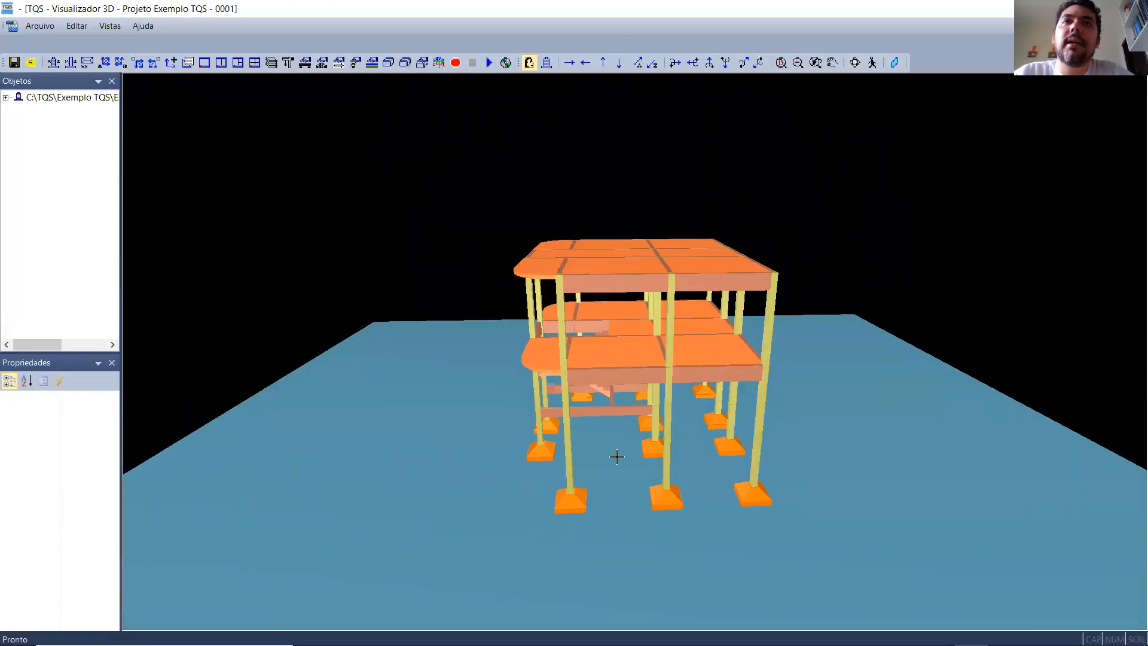
scroll(616, 457, "up", 4)
middle_click_drag(615, 470, 941, 388, "shift")
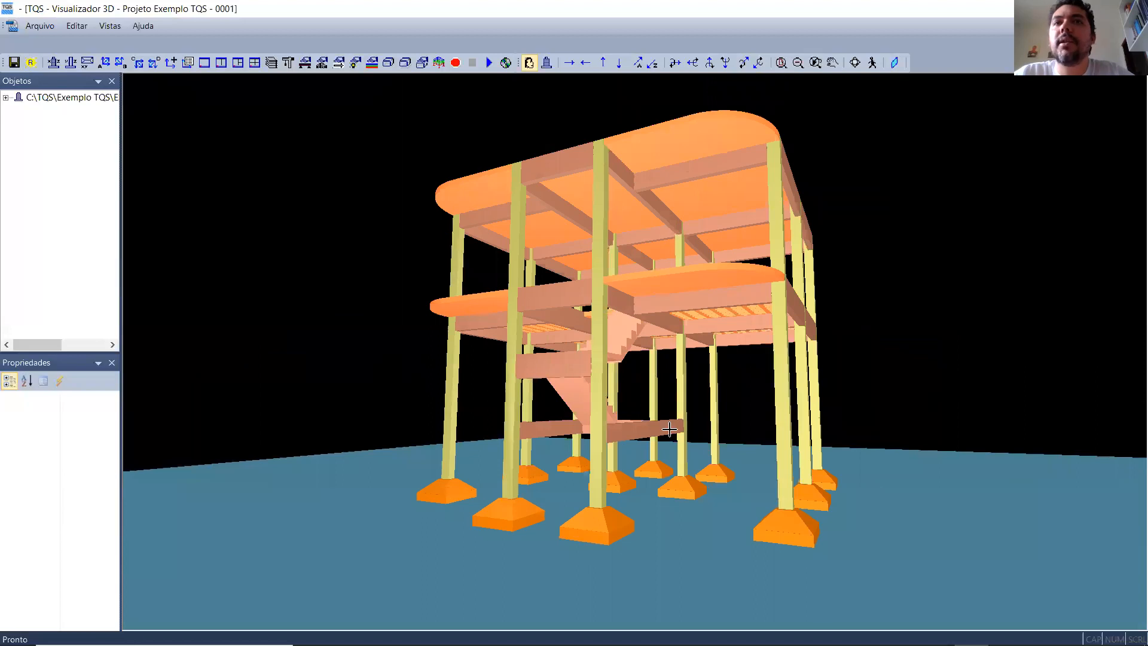
left_click(855, 64)
left_click_drag(883, 371, 622, 414)
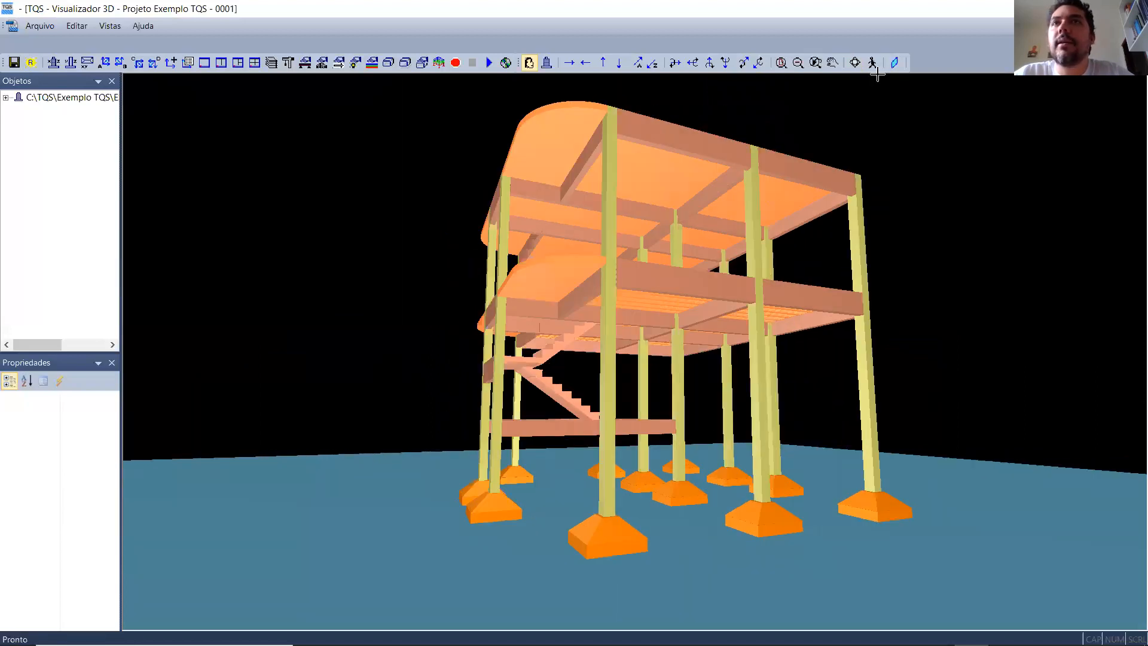
middle_click_drag(973, 288, 638, 307, "shift")
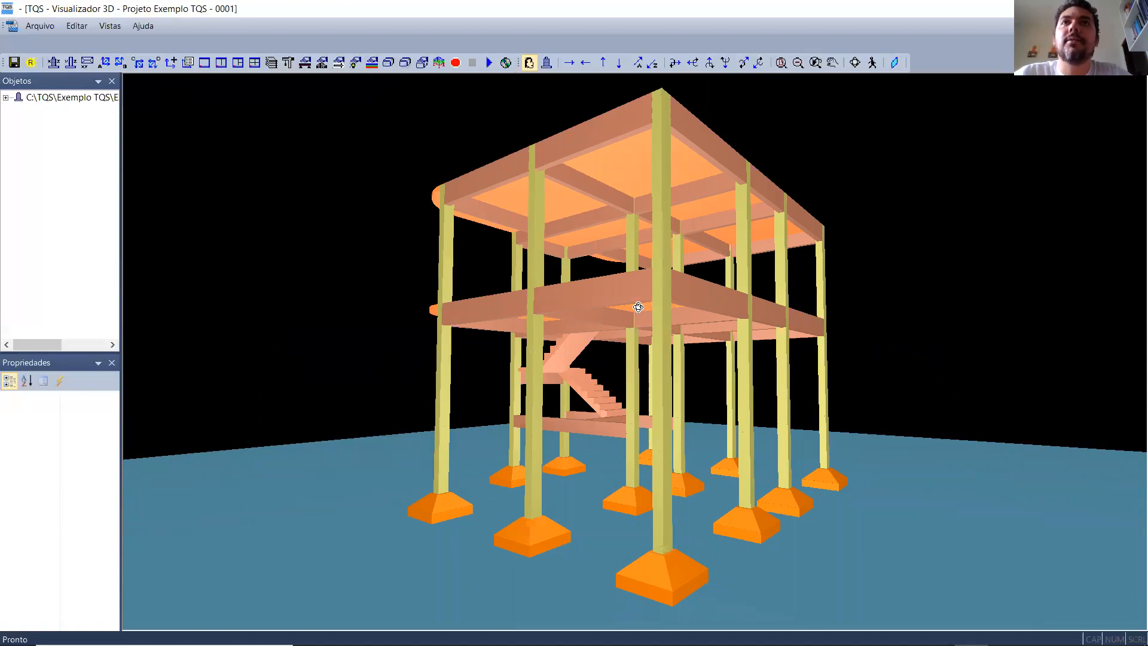
middle_click_drag(638, 307, 954, 331, "shift")
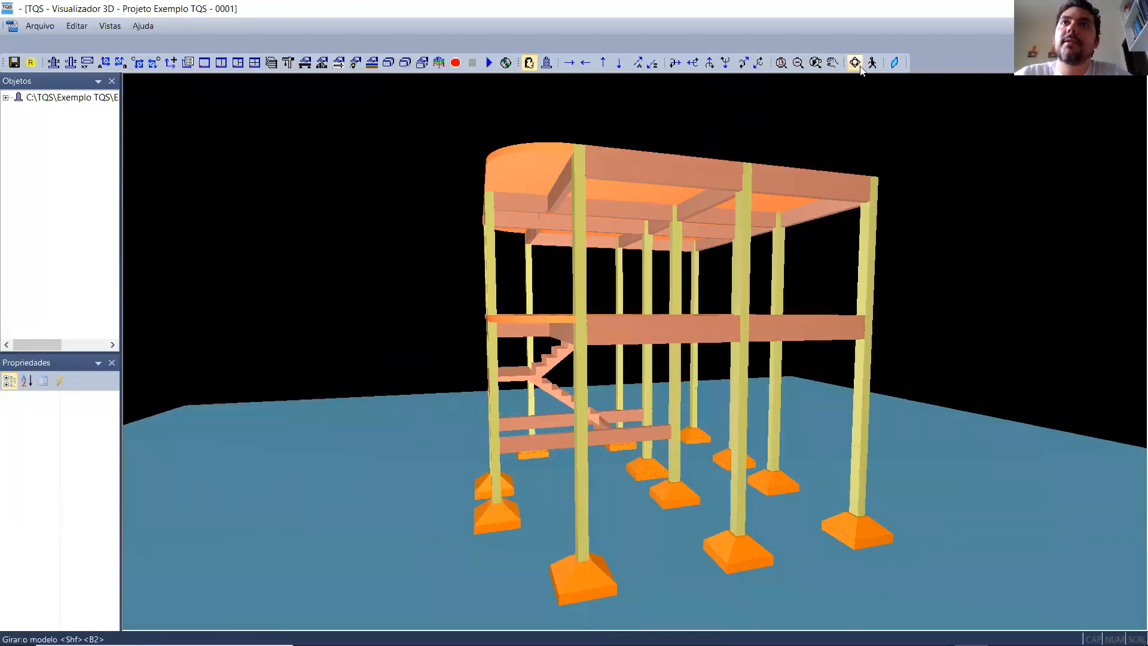
middle_click_drag(559, 440, 455, 484, "shift")
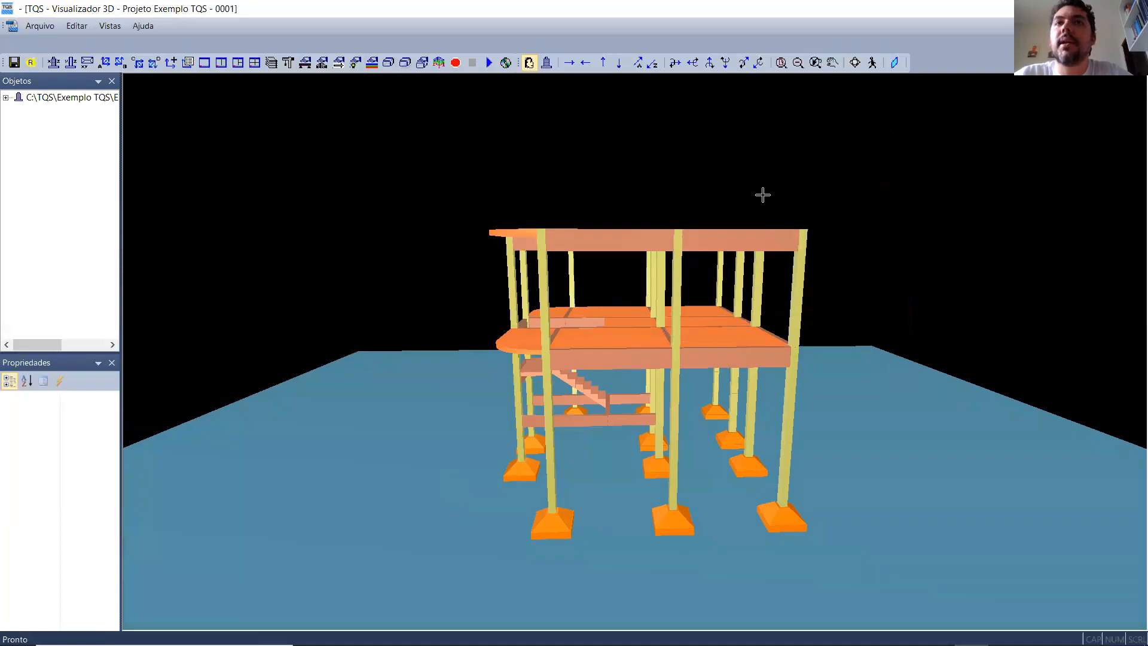
left_click(852, 66)
left_click_drag(748, 425, 924, 411)
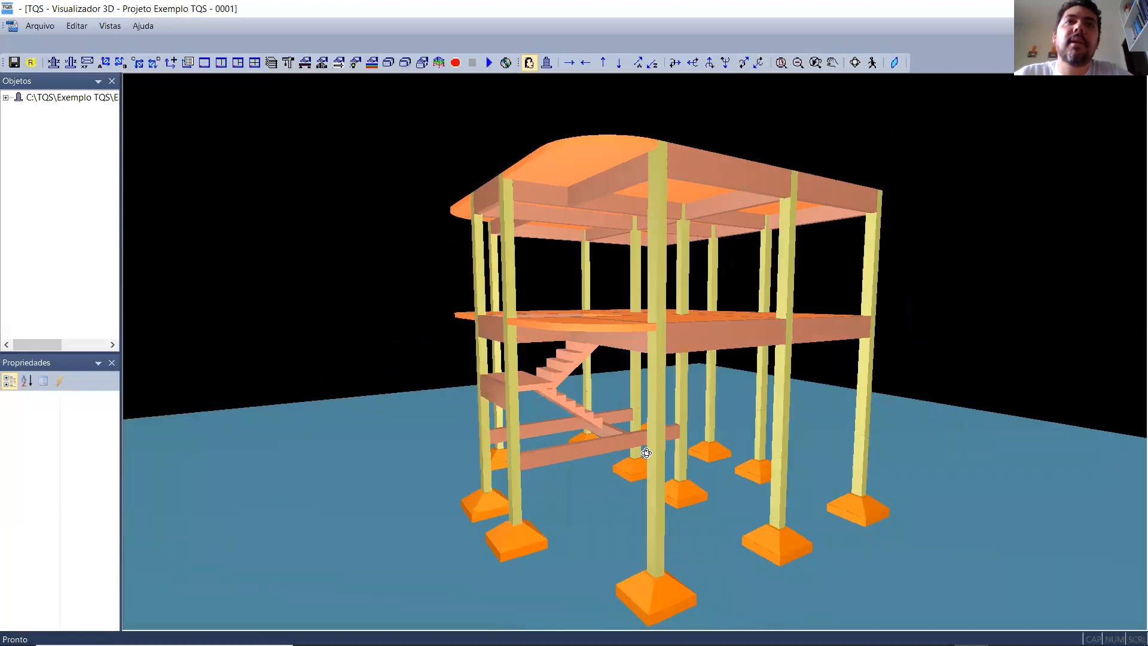
left_click_drag(648, 453, 791, 442)
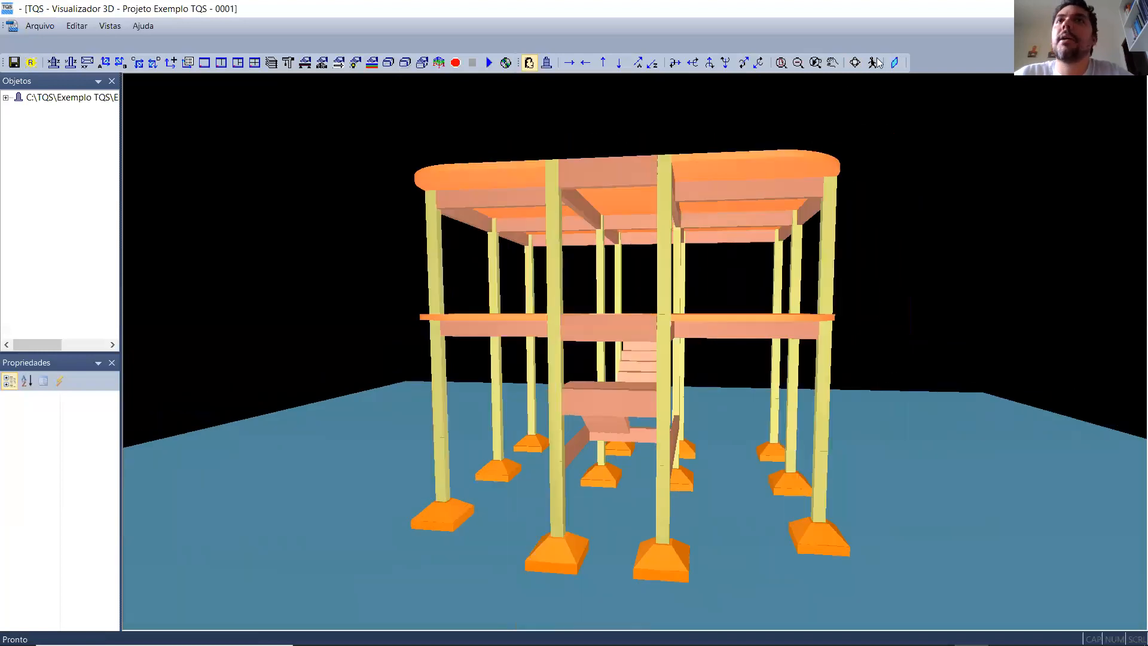
left_click_drag(400, 428, 628, 441)
scroll(904, 412, "down", 4)
scroll(844, 426, "up", 4)
scroll(843, 426, "down", 4)
scroll(711, 435, "up", 3)
scroll(711, 435, "down", 3)
scroll(630, 441, "up", 3)
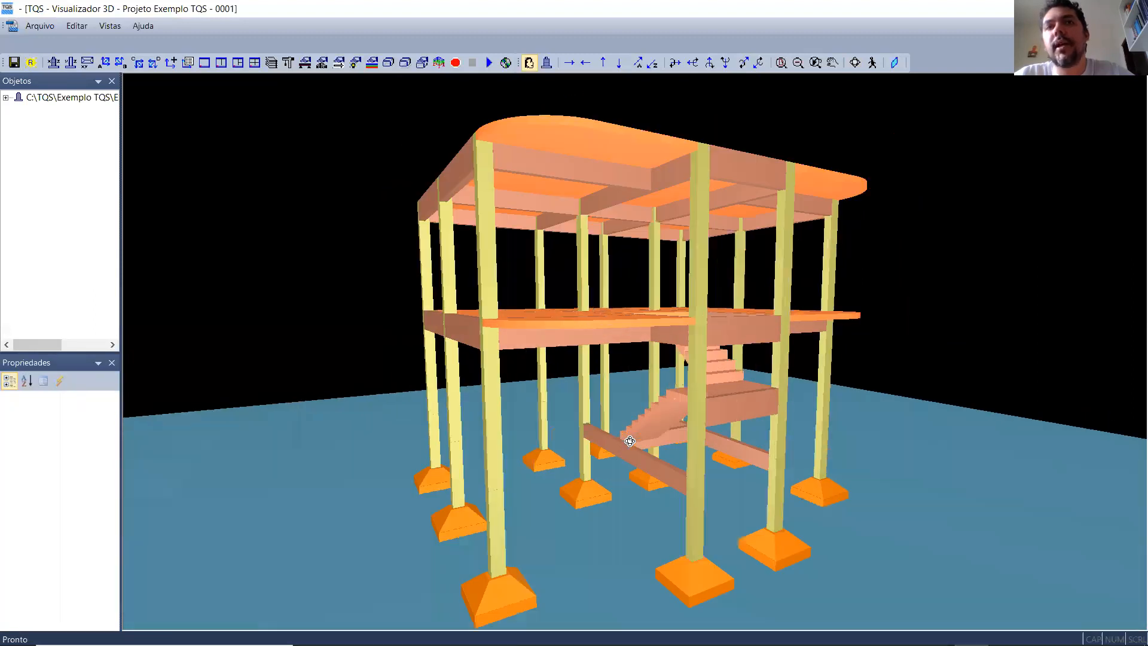
scroll(630, 441, "down", 3)
left_click_drag(866, 446, 919, 216)
left_click(854, 63)
left_click_drag(429, 504, 454, 521)
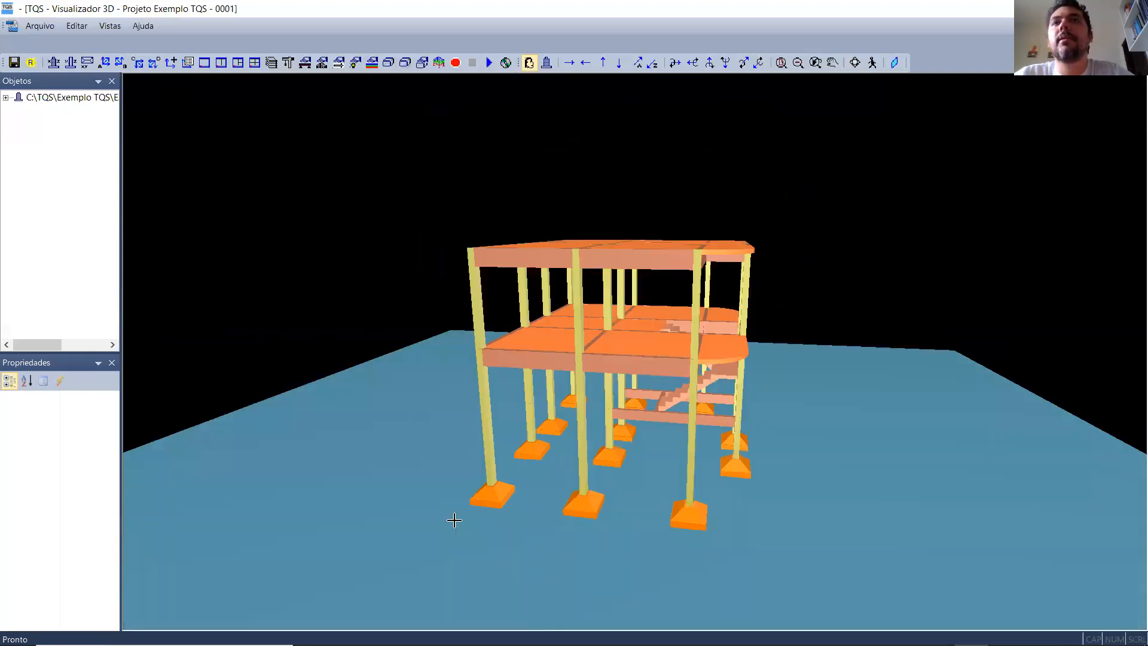
left_click(857, 63)
left_click_drag(866, 259, 574, 263)
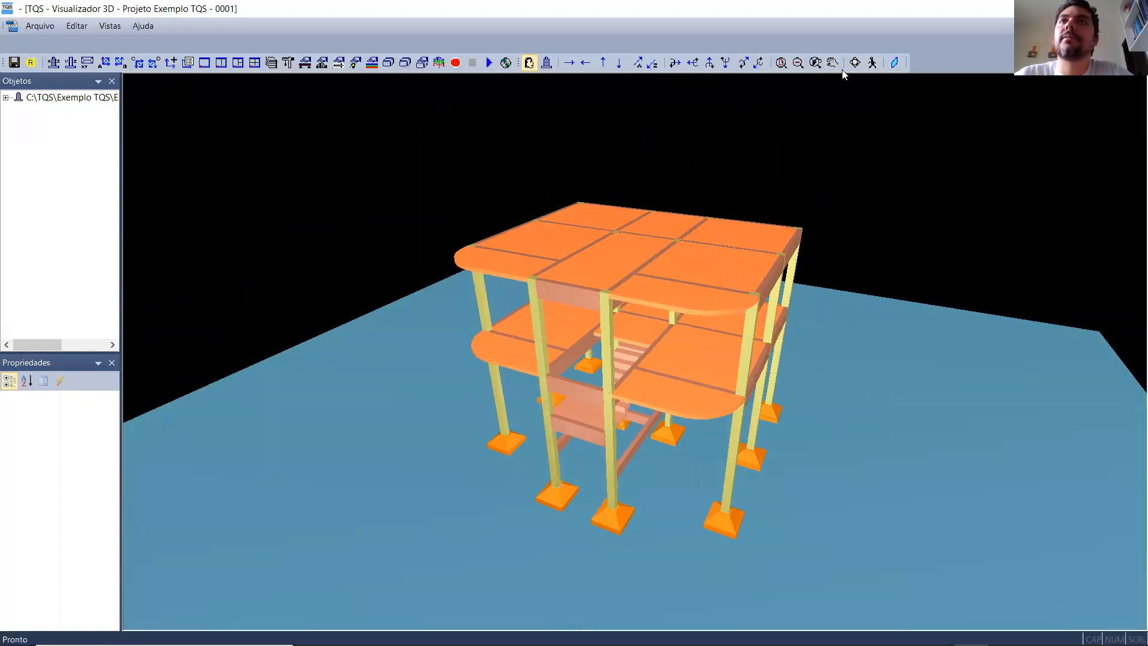
left_click_drag(846, 233, 795, 179)
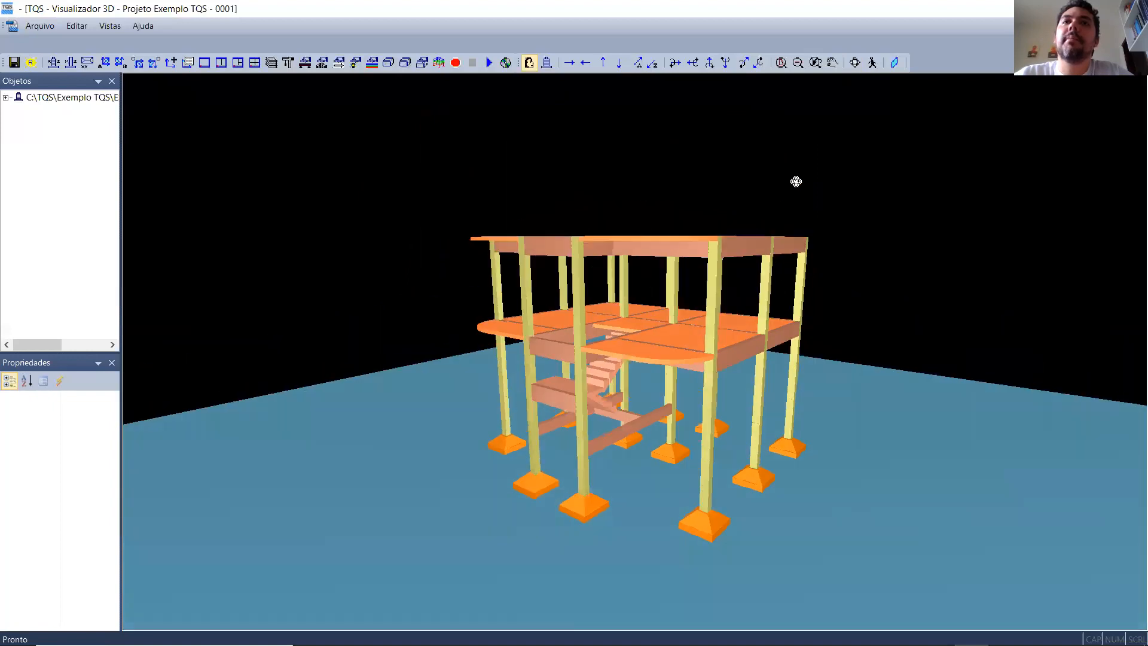